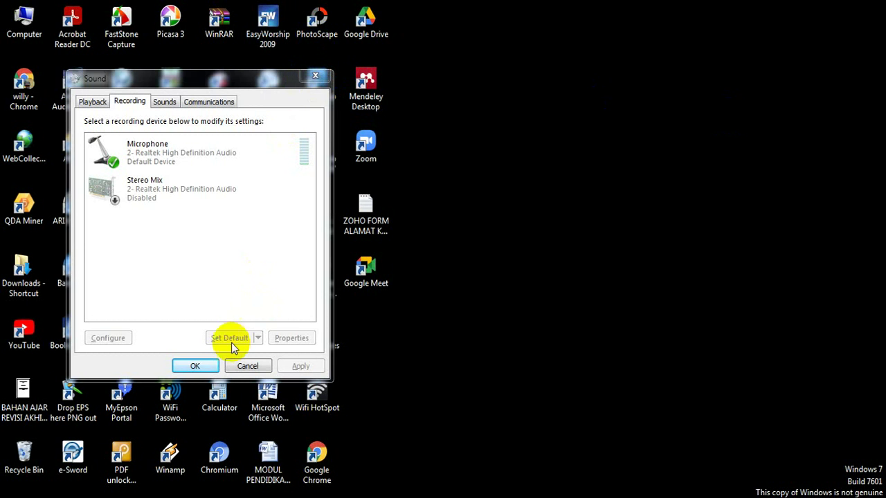
- Confirm and close the Sound recording settings dialog with OK
click(207, 364)
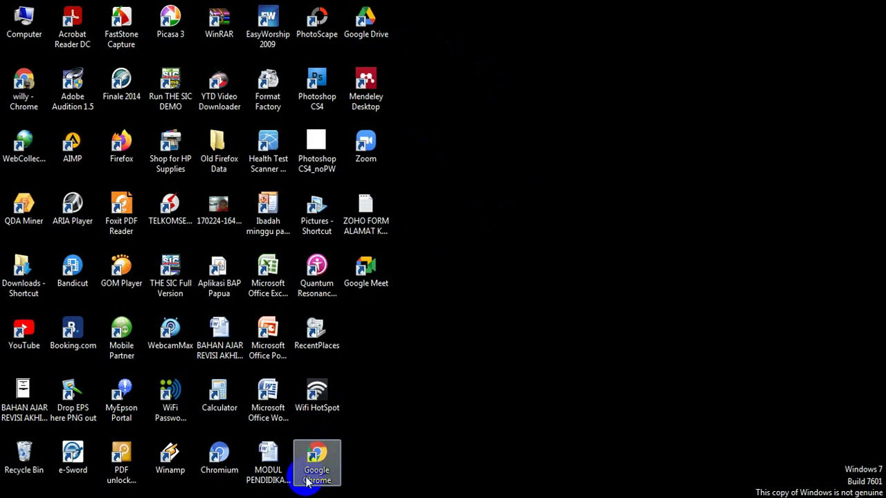
- Launch Google Chrome from the desktop and choose Guest mode in the profile picker
double_click(321, 458)
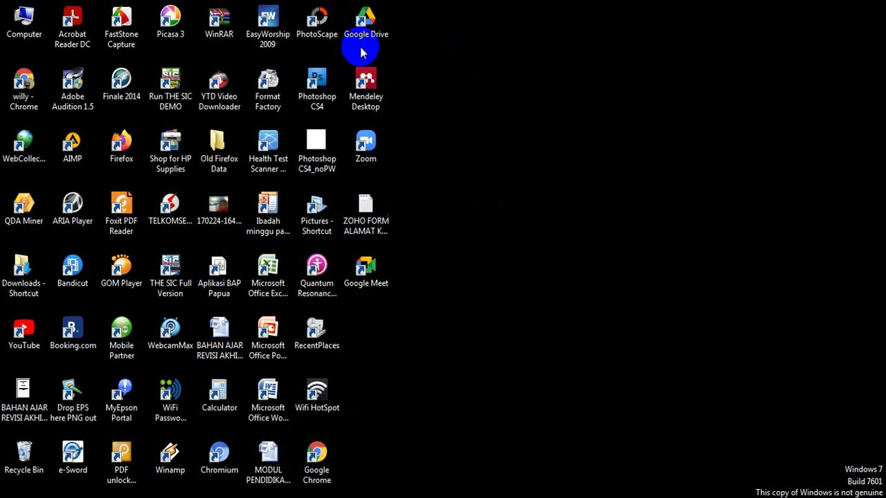
double_click(316, 452)
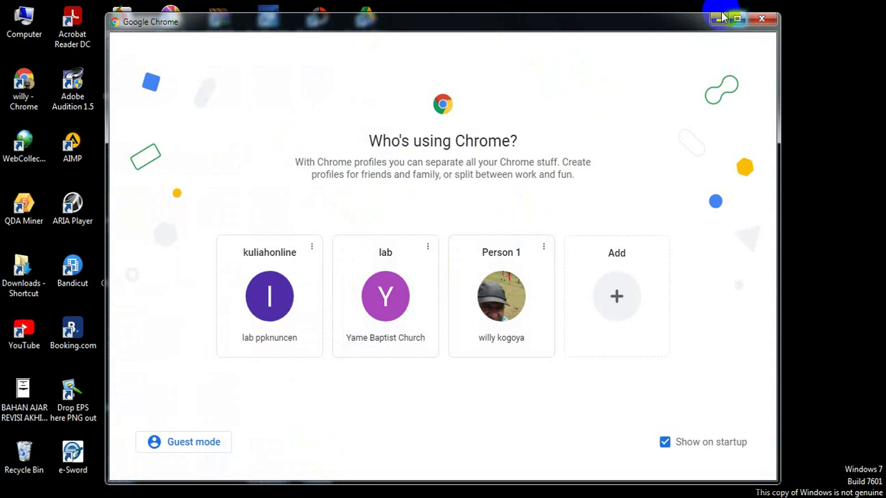
click(388, 295)
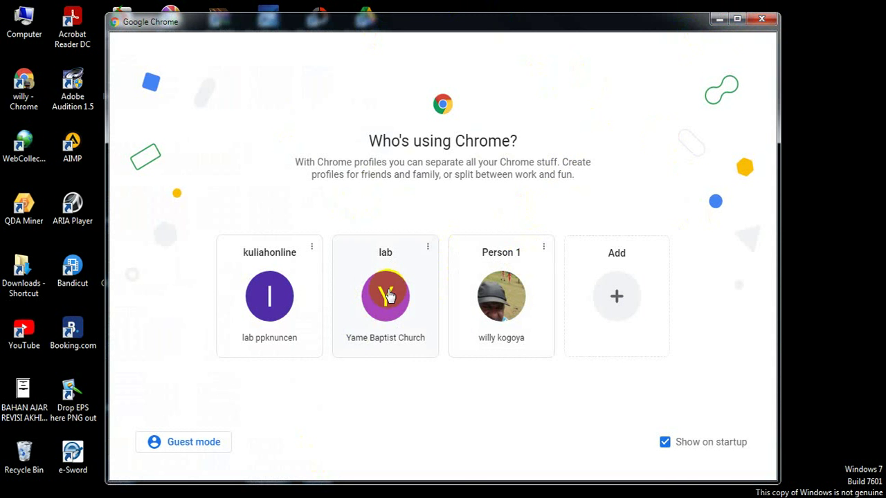
click(197, 446)
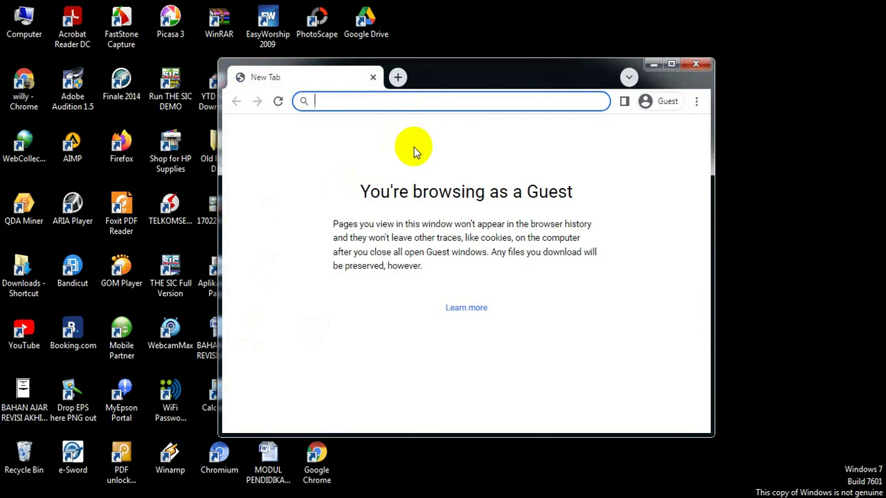
- Search for 'Google' from the address bar, then return to the results page's search box
text(GO)
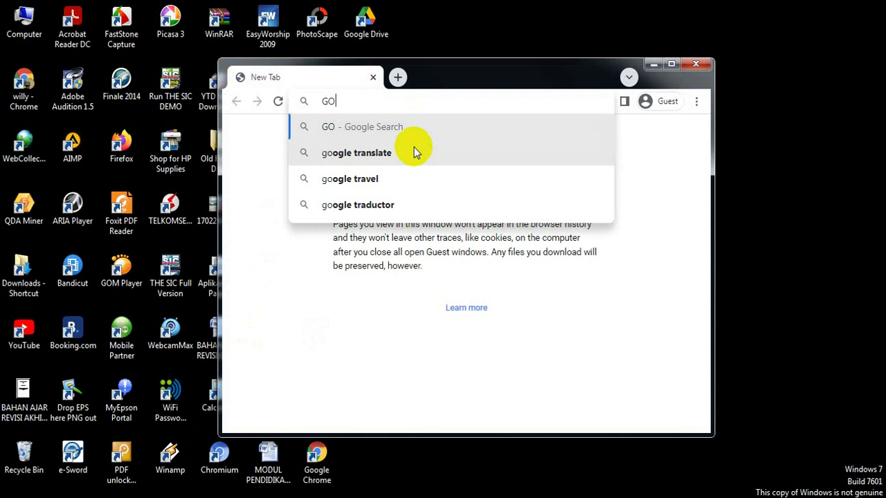
key(BackSpace)
text(oo)
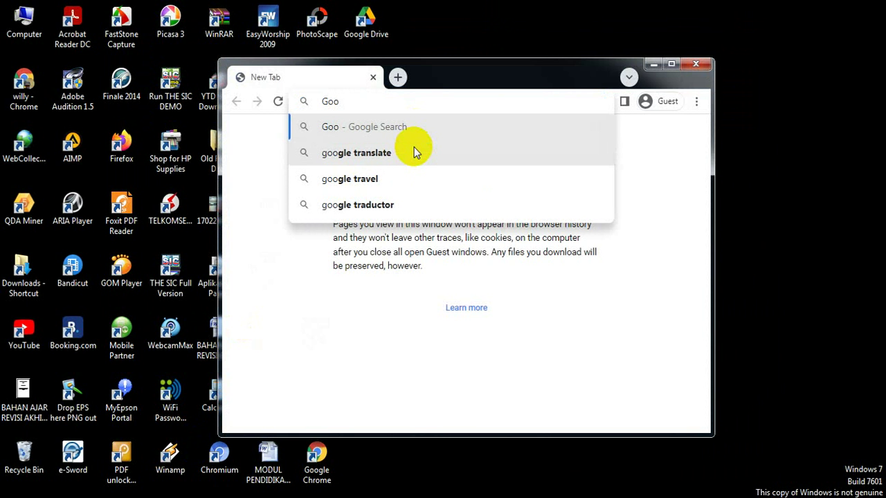
text(gle)
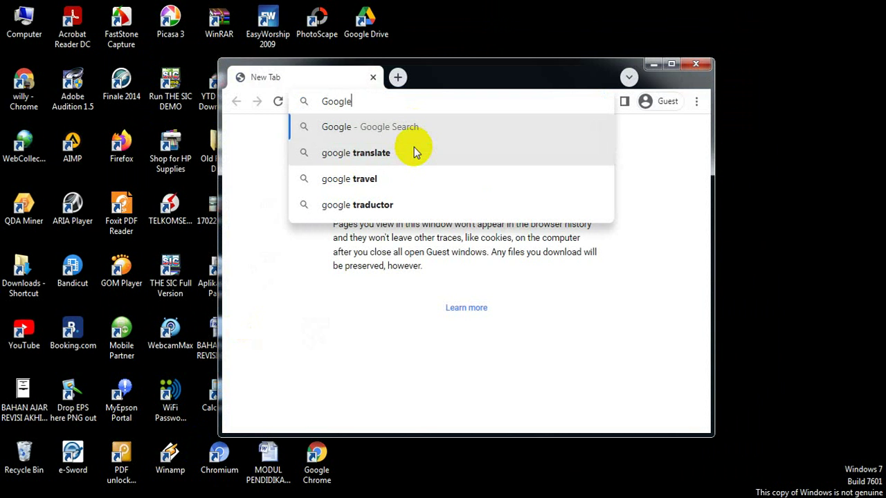
key(Return)
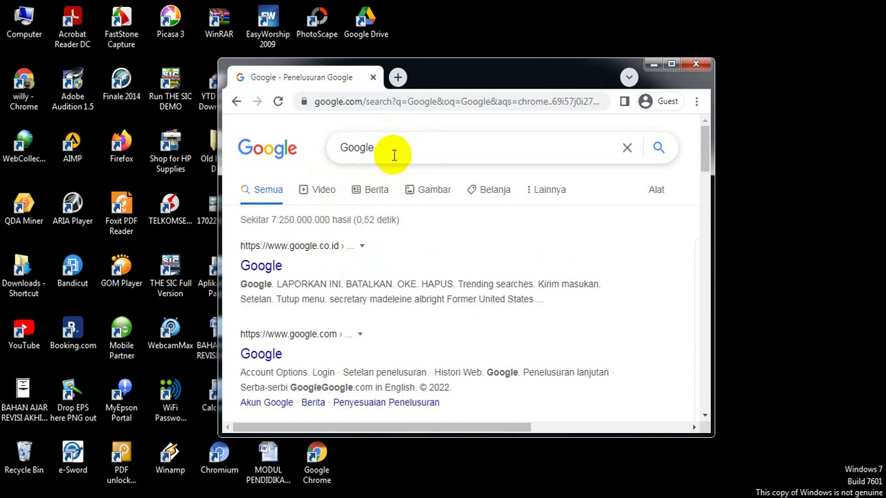
click(395, 148)
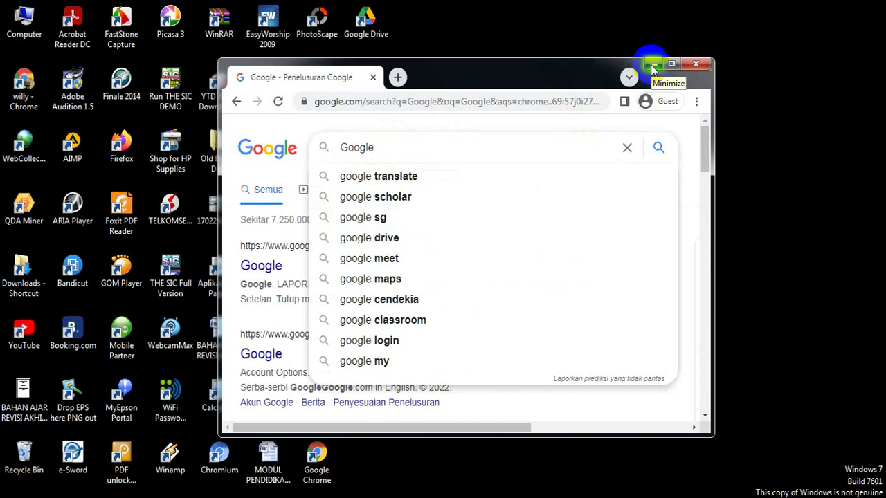
click(652, 65)
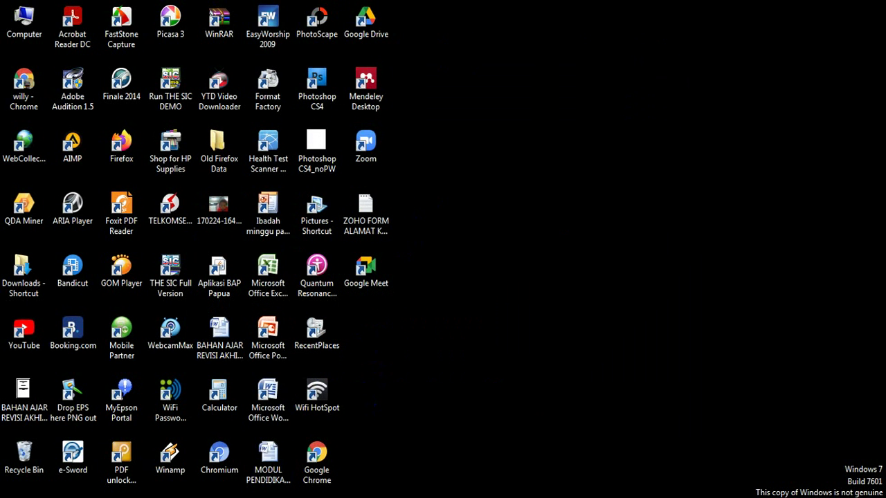
click(103, 497)
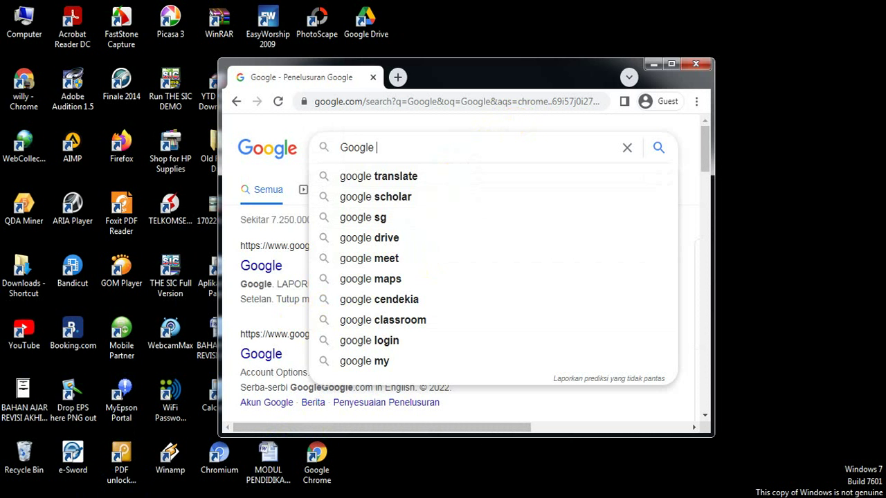
mouse_move(85, 496)
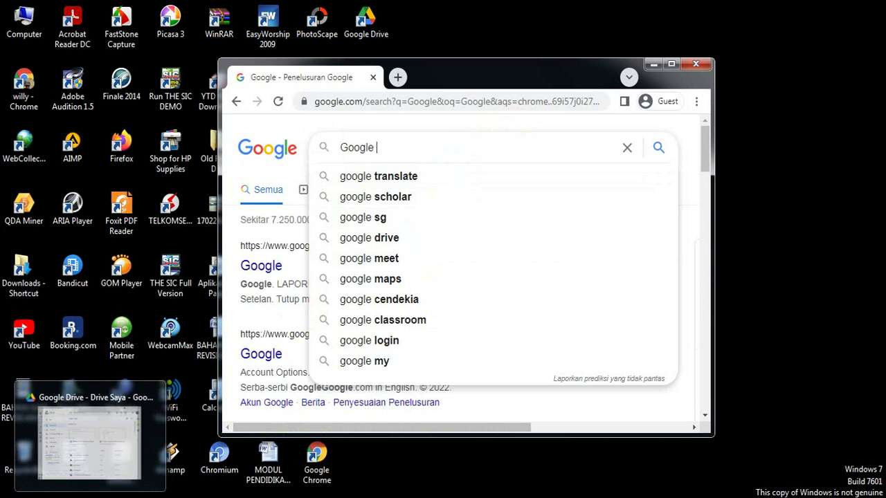
click(85, 496)
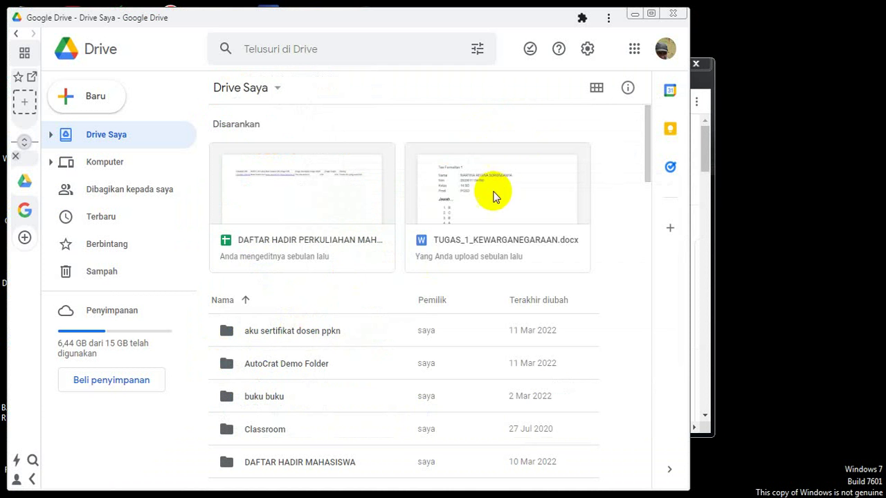
click(634, 53)
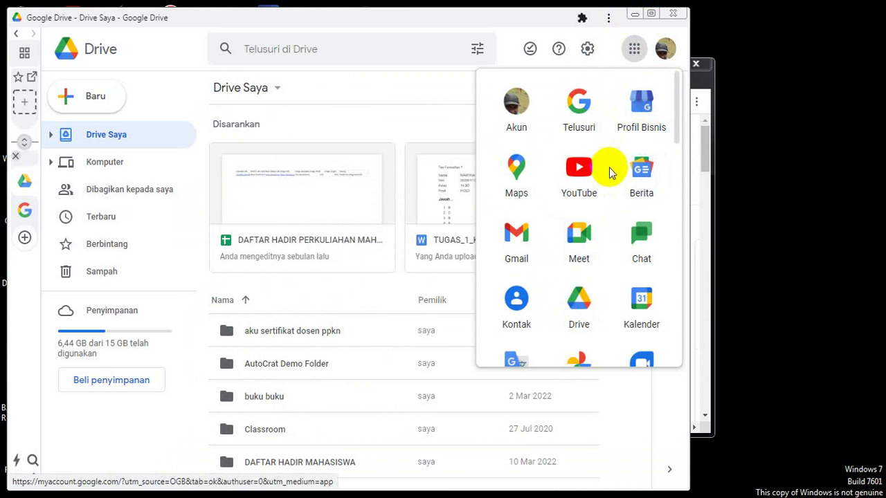
click(634, 15)
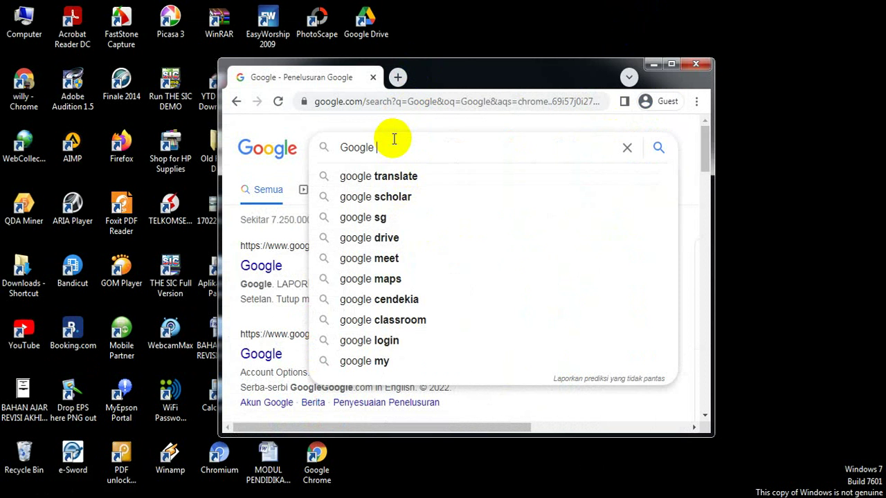
- Add 'dr' to the search query and minimize the Chrome window
text(dr)
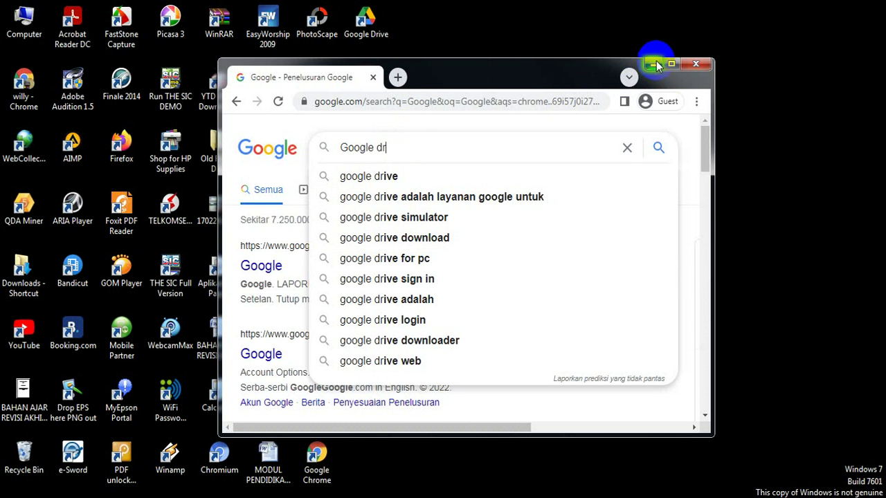
click(654, 64)
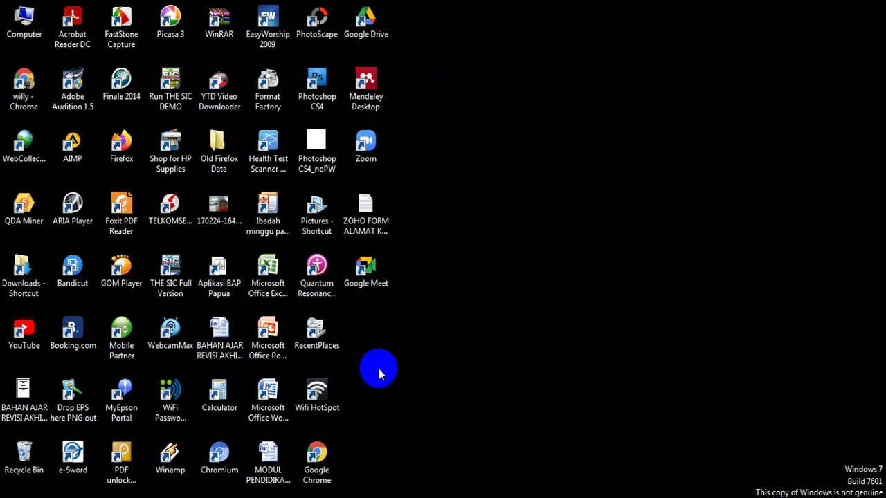
- Switch to the 'Drive Saya - Google Drive' window through Chrome's taskbar preview thumbnails
click(257, 422)
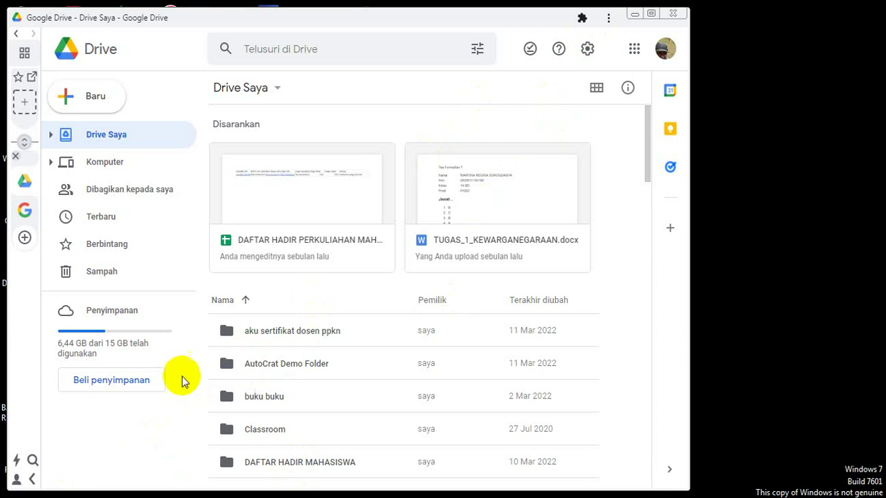
mouse_move(98, 495)
mouse_move(607, 496)
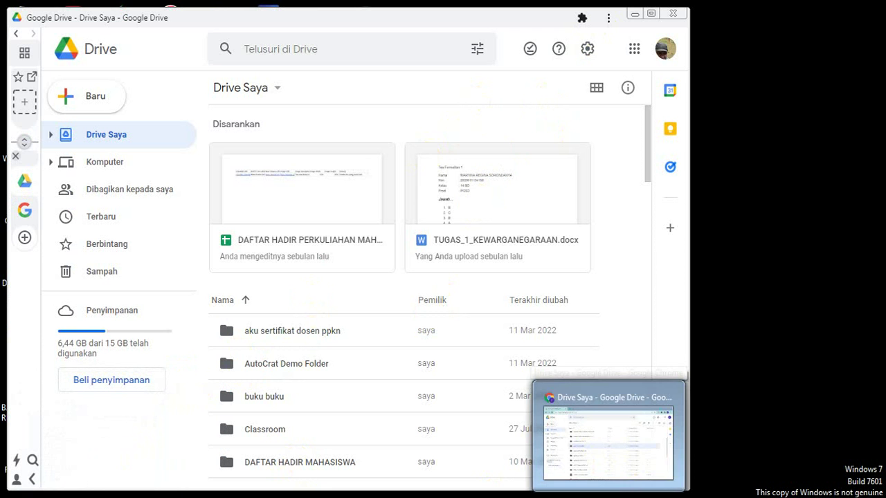
click(608, 443)
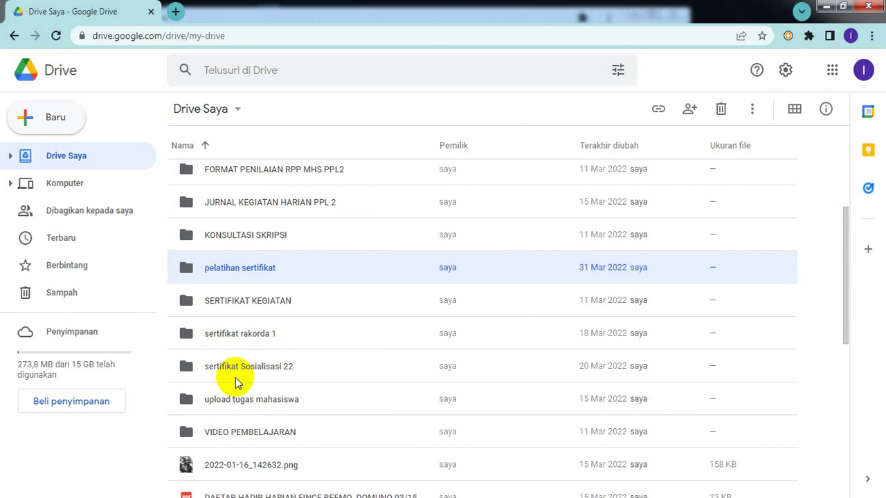
- Open the 'sertifikat rakorda 1' folder, select both certificate PDFs, then return to Drive Saya
double_click(256, 335)
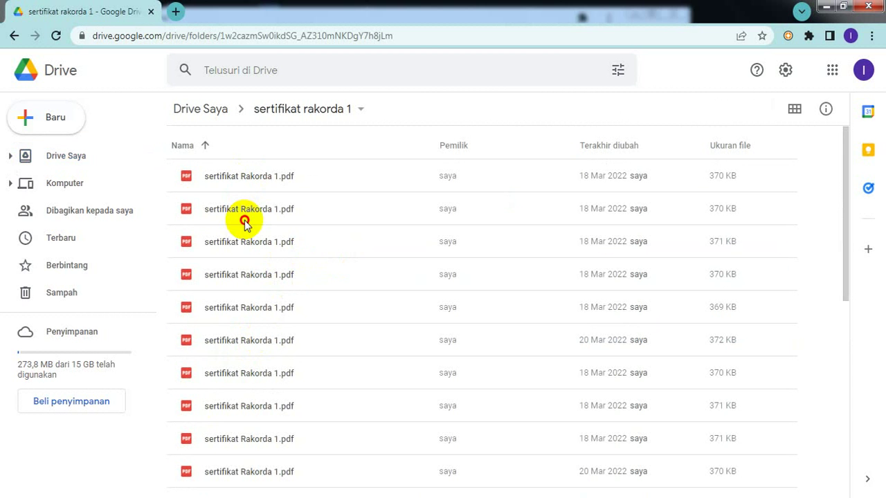
click(245, 218)
key(shift+Up)
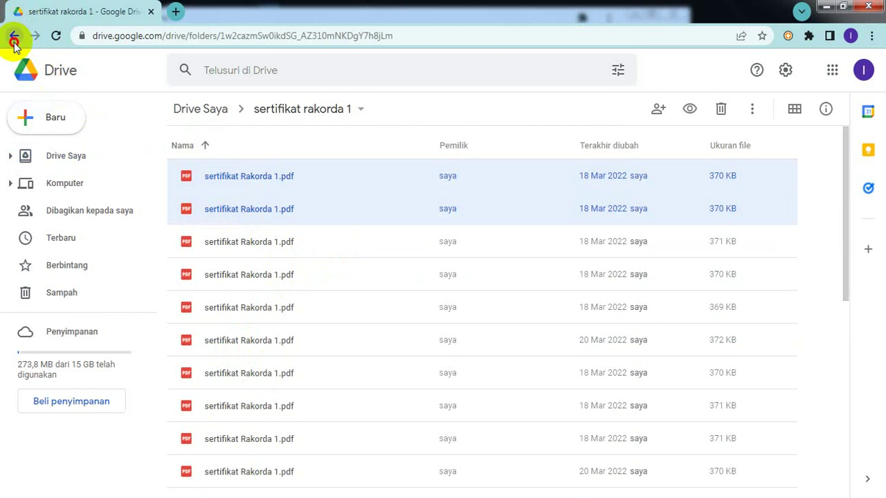
click(14, 36)
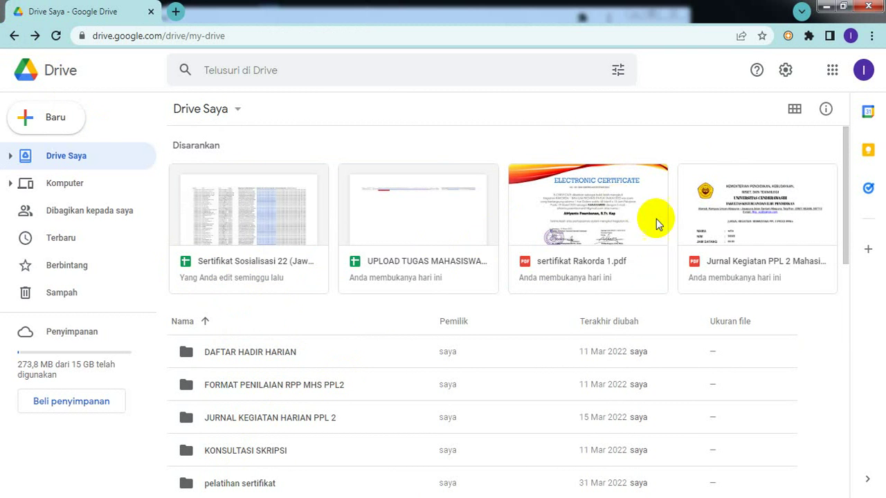
- Browse the 'sertifikat Sosialisasi 22' and empty 'pelatihan sertifikat' folders, then return to Drive Saya
click(9, 157)
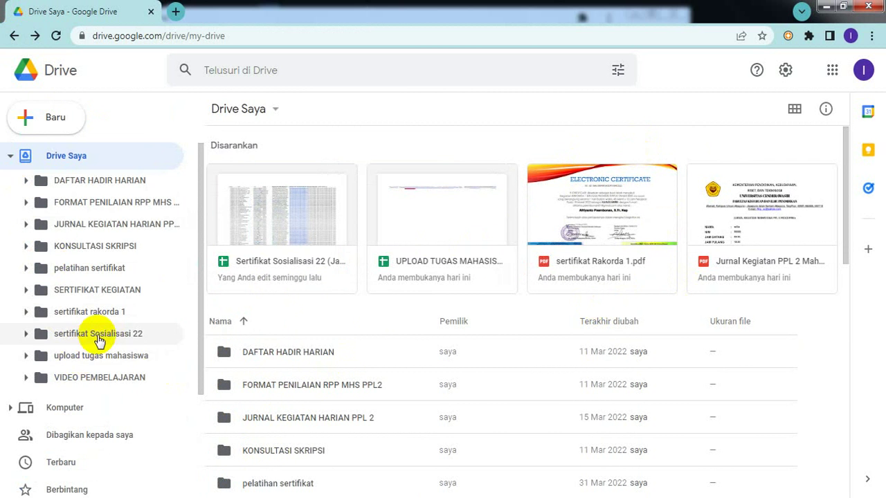
click(97, 333)
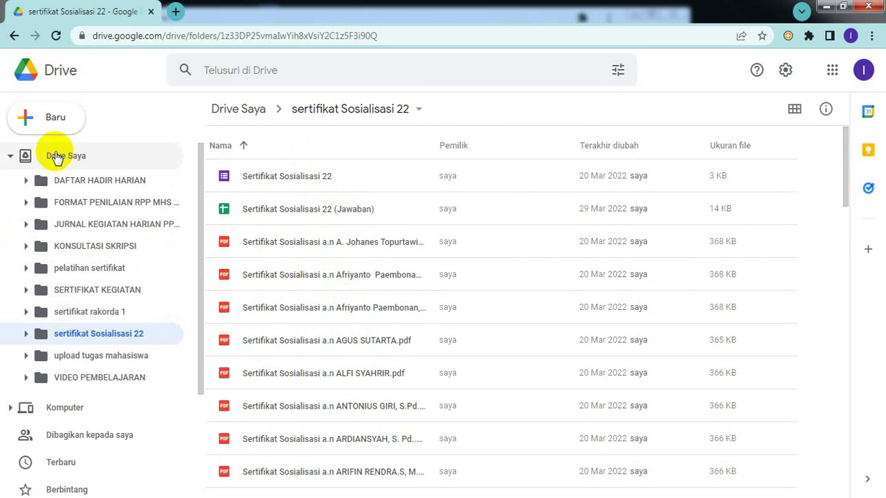
click(89, 265)
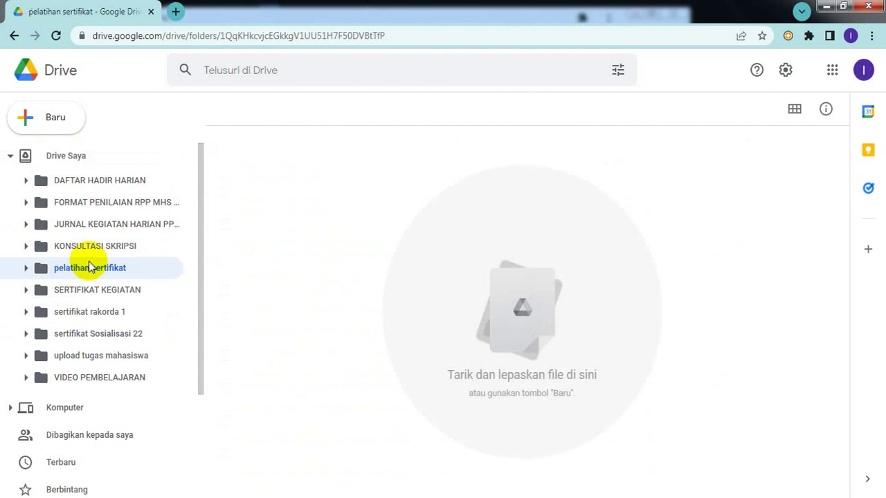
click(57, 156)
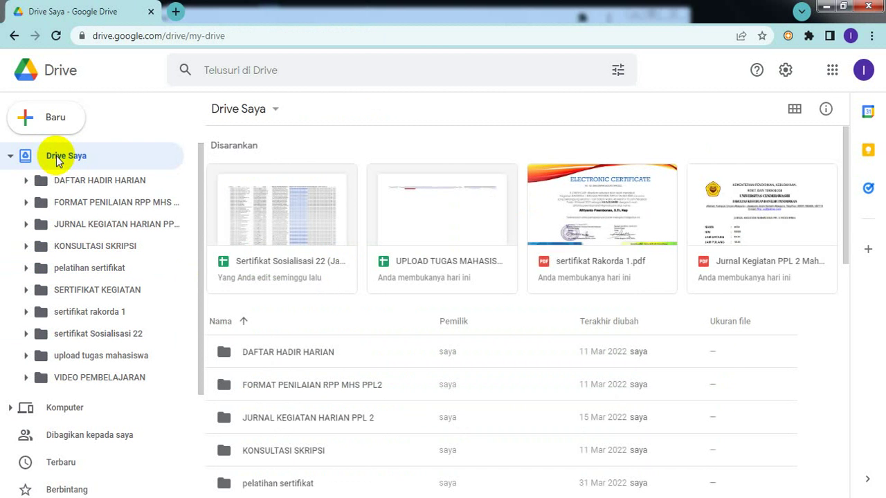
- Start a new folder from Baru, cancel it, and go to 'pelatihan sertifikat' instead
click(45, 122)
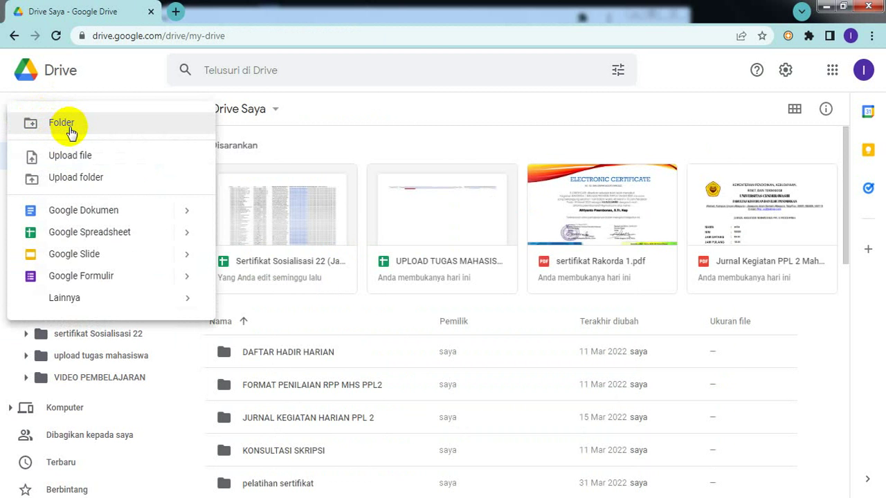
click(69, 129)
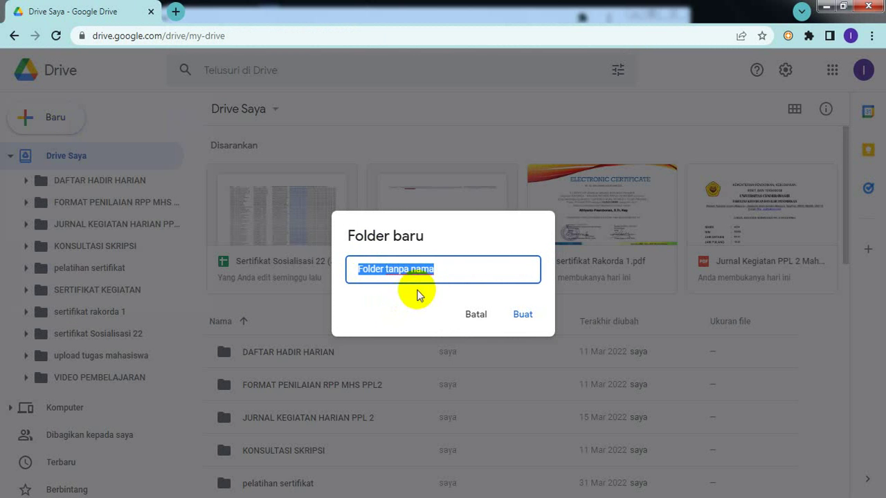
click(475, 317)
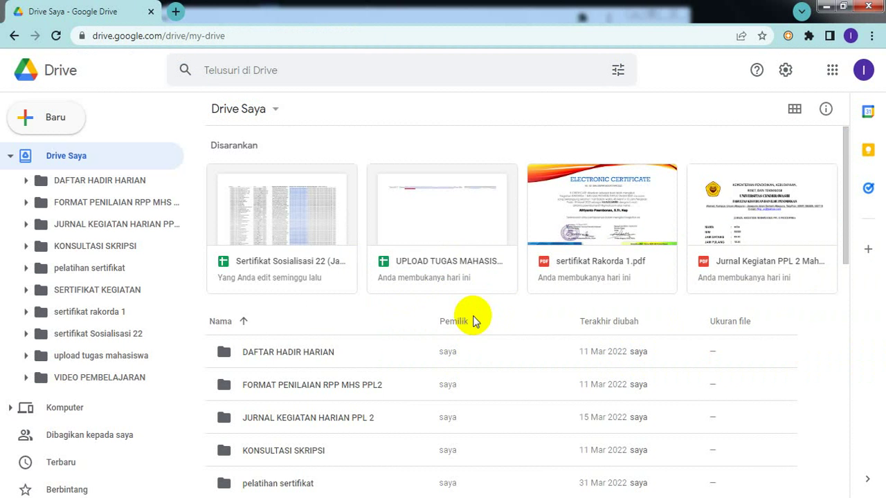
click(93, 269)
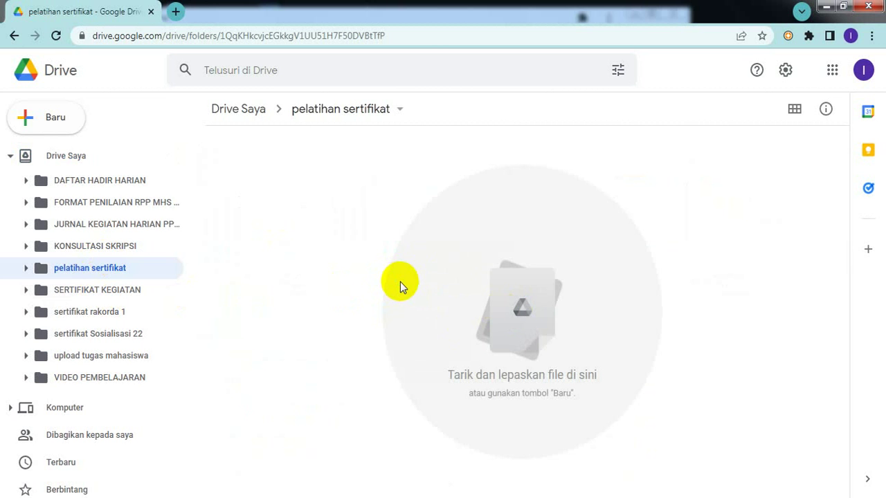
- Choose Upload file from the folder's context menu, opening the picker at DATA (D:) › rpp
right_click(399, 282)
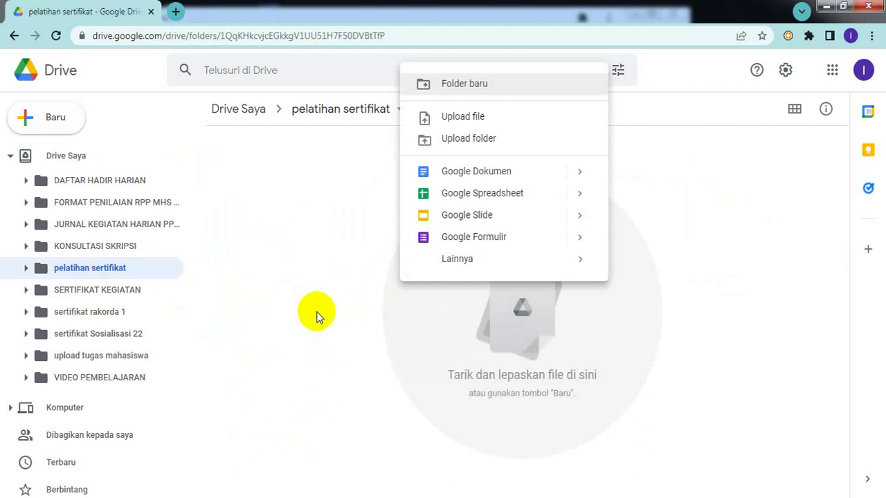
click(327, 344)
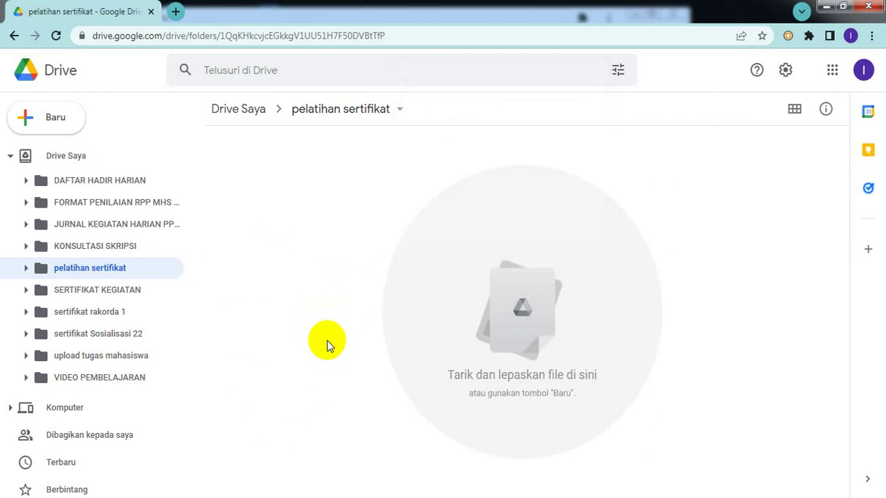
right_click(326, 277)
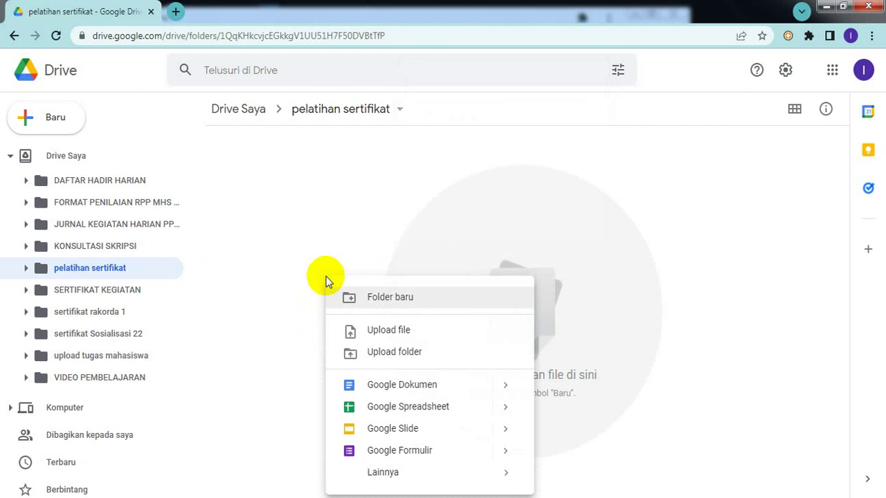
click(374, 334)
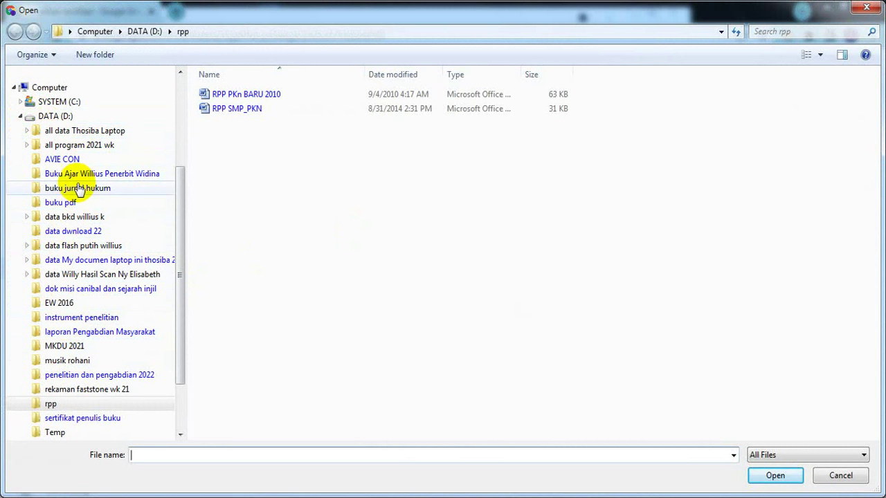
- Browse 'all data Thosiba Laptop' and DATA (D:), go back, then close the picker without choosing a file
click(81, 133)
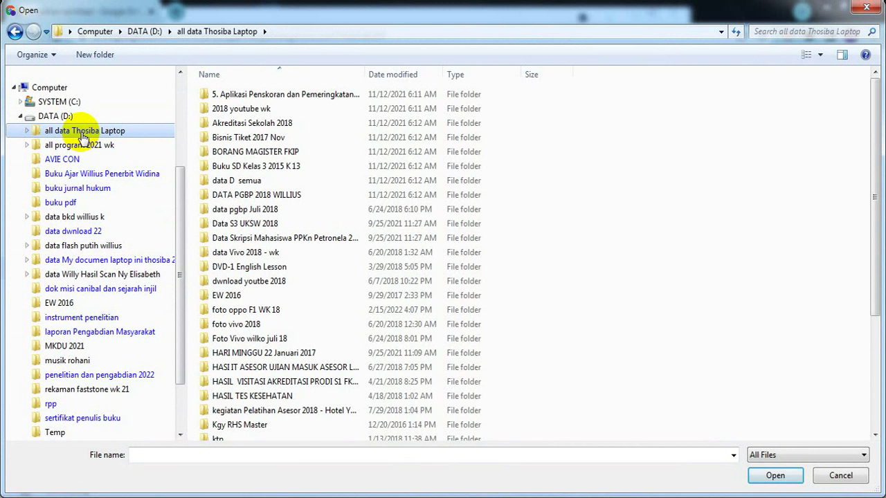
click(47, 117)
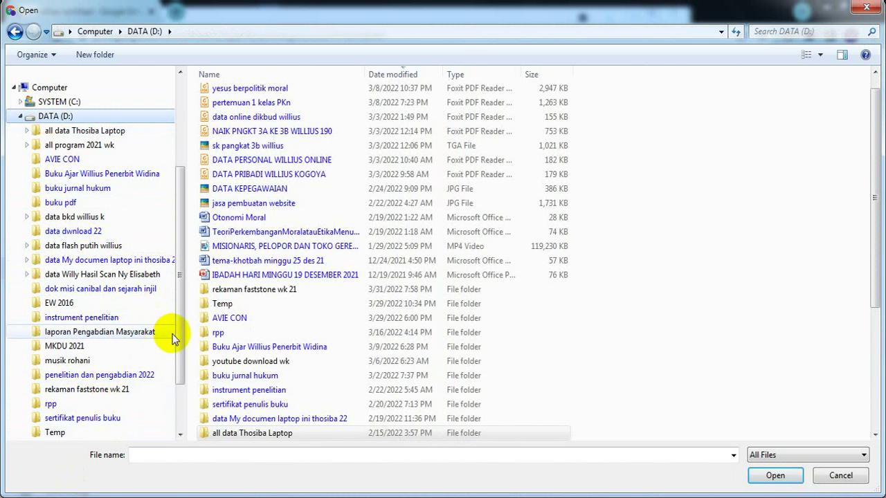
drag(183, 334, 178, 427)
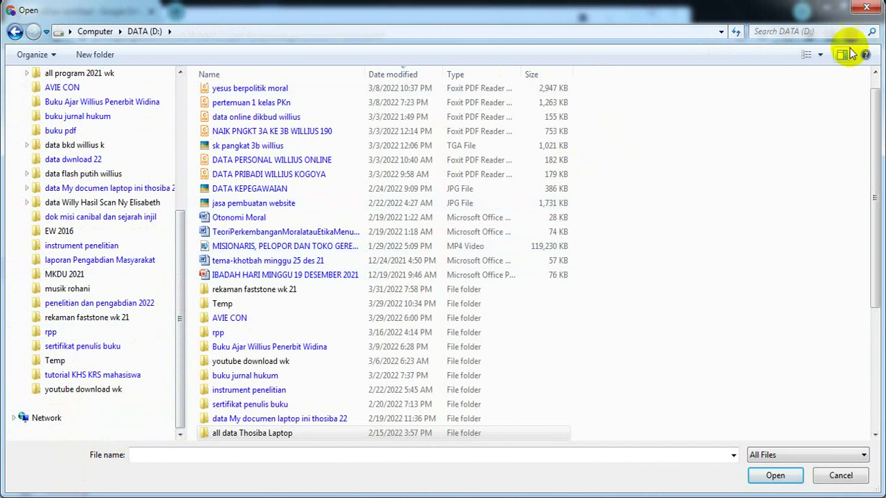
click(14, 31)
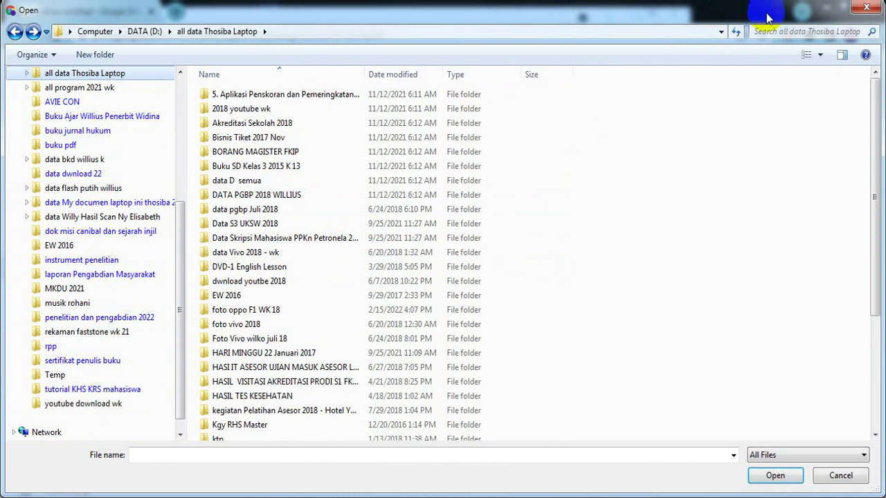
click(868, 12)
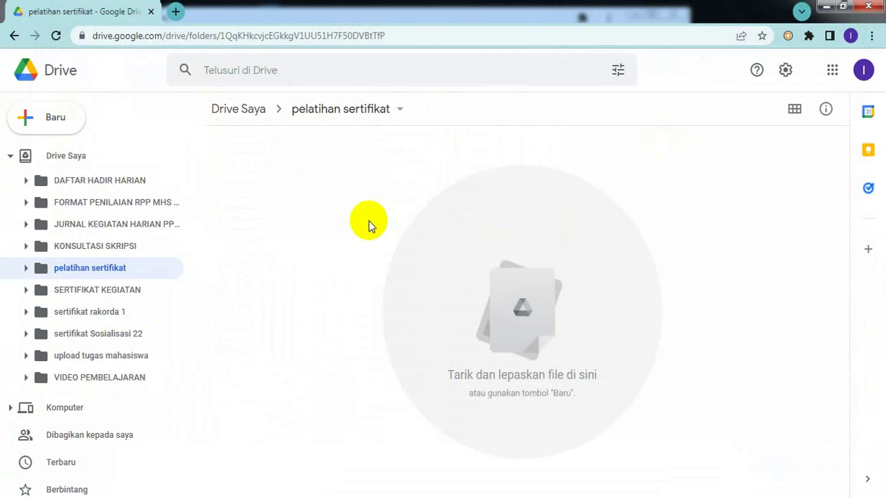
- Bring up the create-or-upload context menu in the empty 'pelatihan sertifikat' folder
right_click(414, 281)
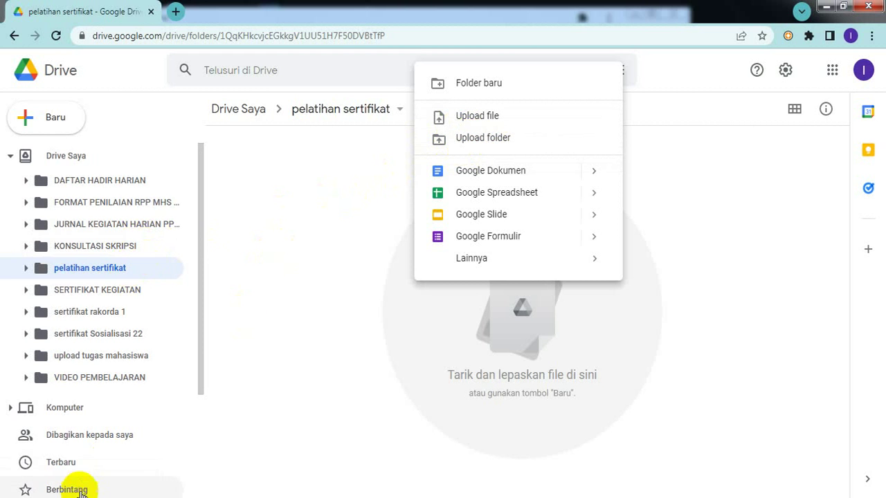
- Start a folder upload into pelatihan sertifikat, then cancel the picker at DATA (D:) › rpp
click(496, 142)
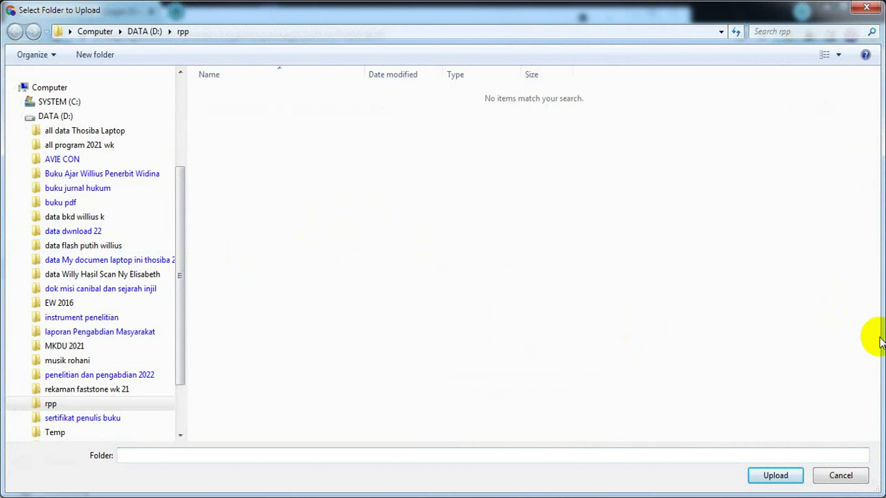
click(835, 482)
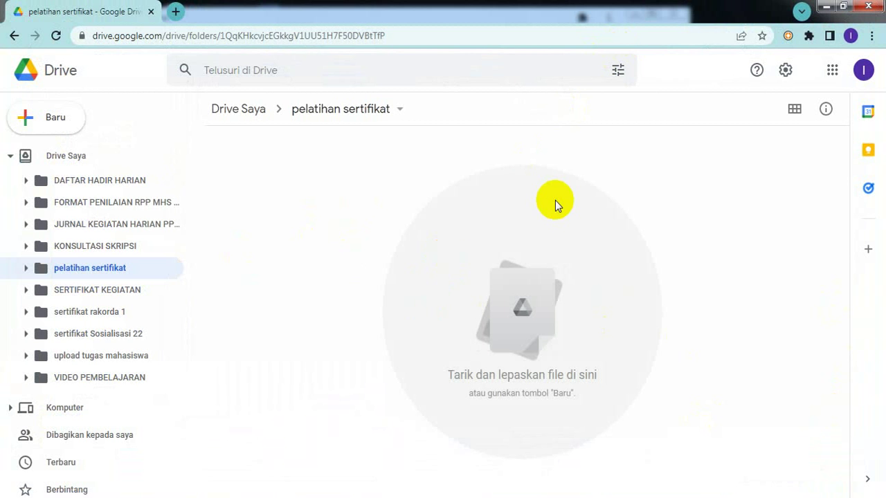
- Switch Chrome to the other Google profile and open Drive from its apps grid
click(849, 38)
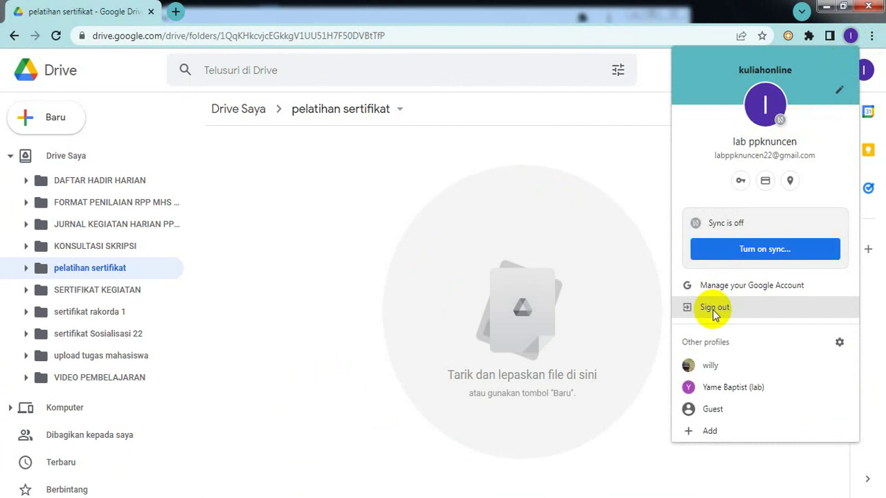
click(716, 387)
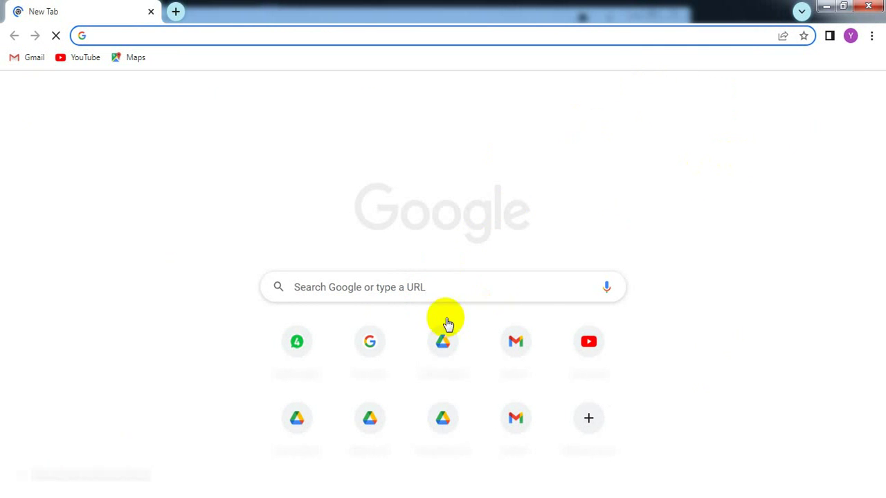
click(871, 39)
click(555, 196)
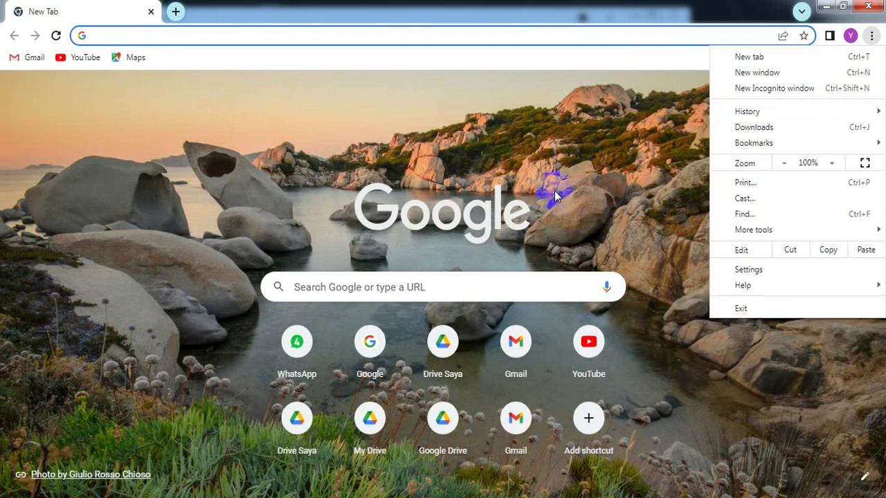
click(831, 93)
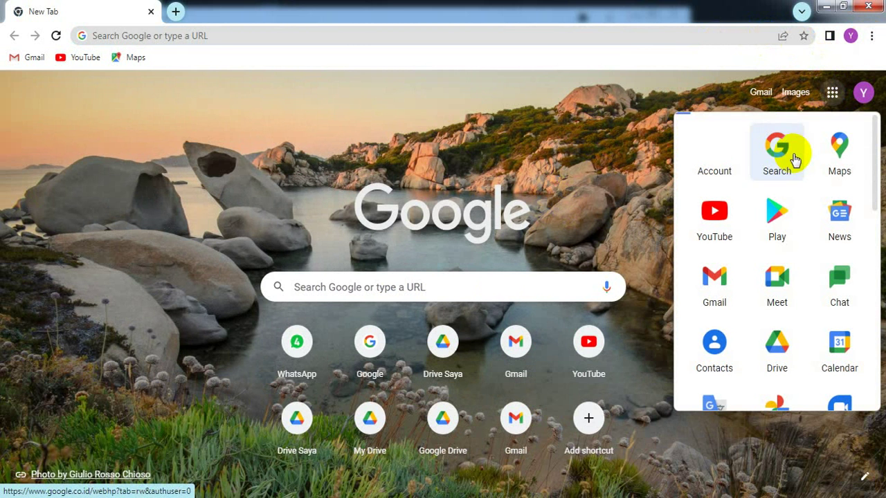
click(769, 345)
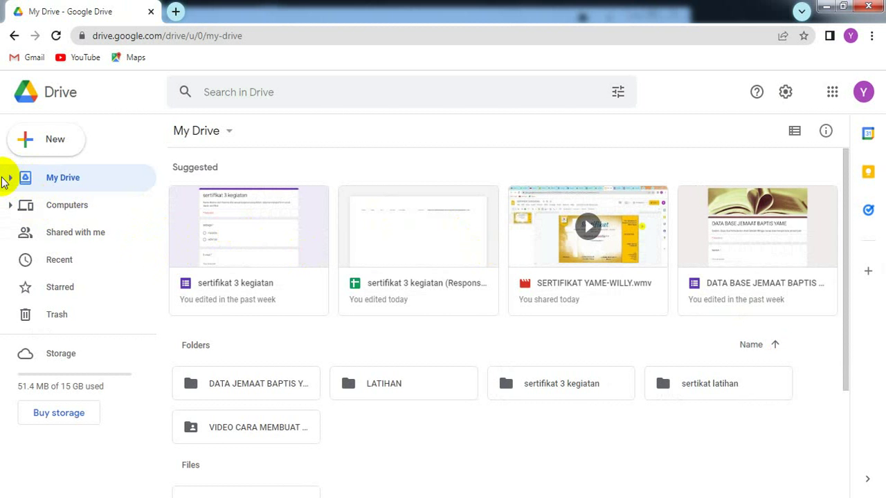
- Download SERTIFIKAT 3 KEGIATAN from the sertifikat 3 kegiatan folder as .pptx, then restore the Guest window
click(10, 178)
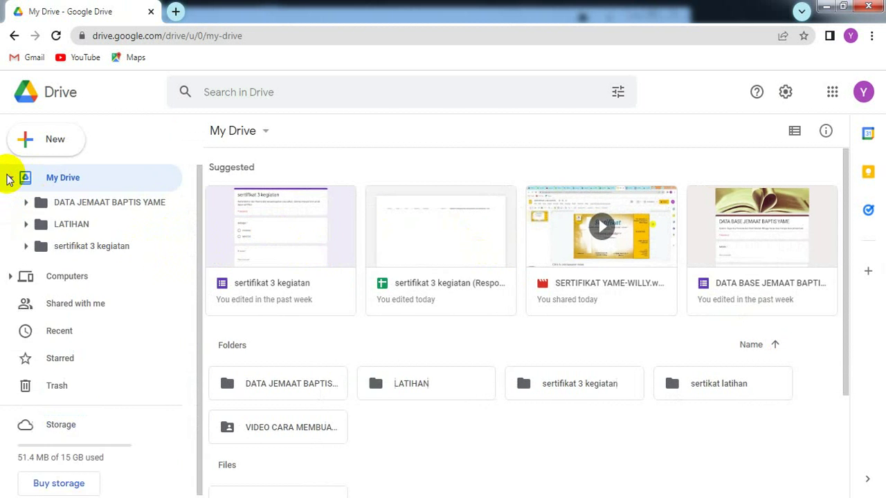
click(100, 250)
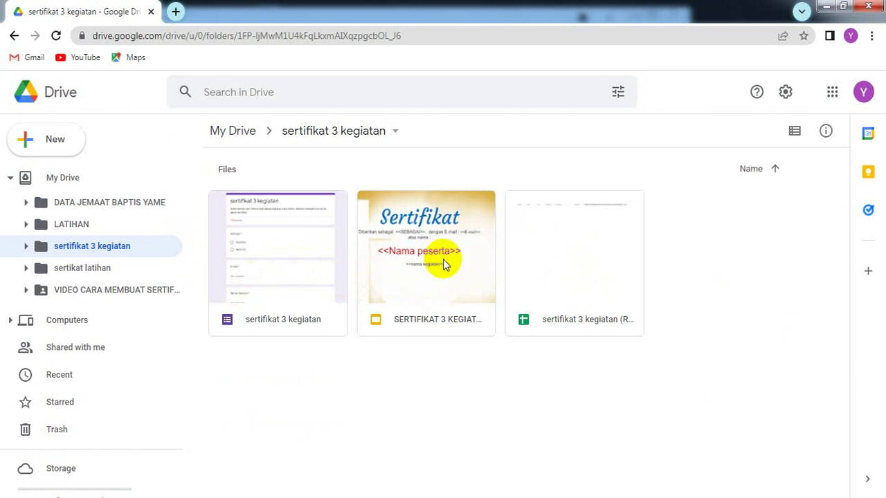
right_click(404, 281)
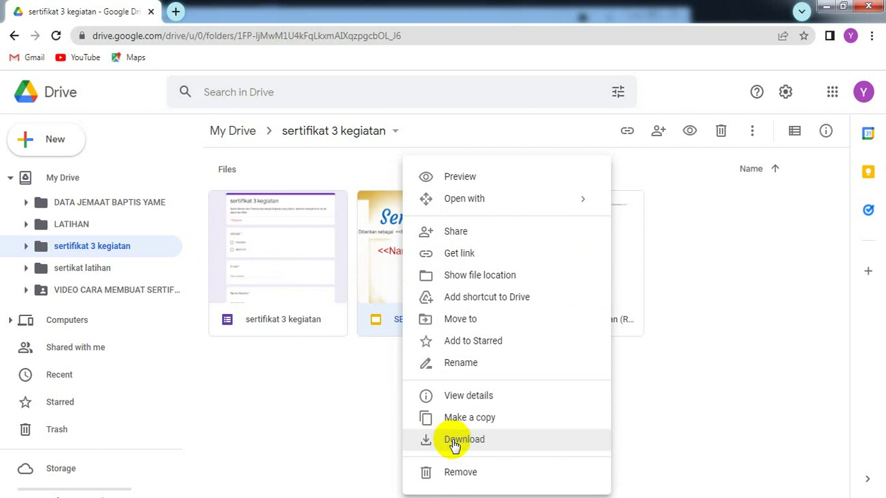
click(453, 443)
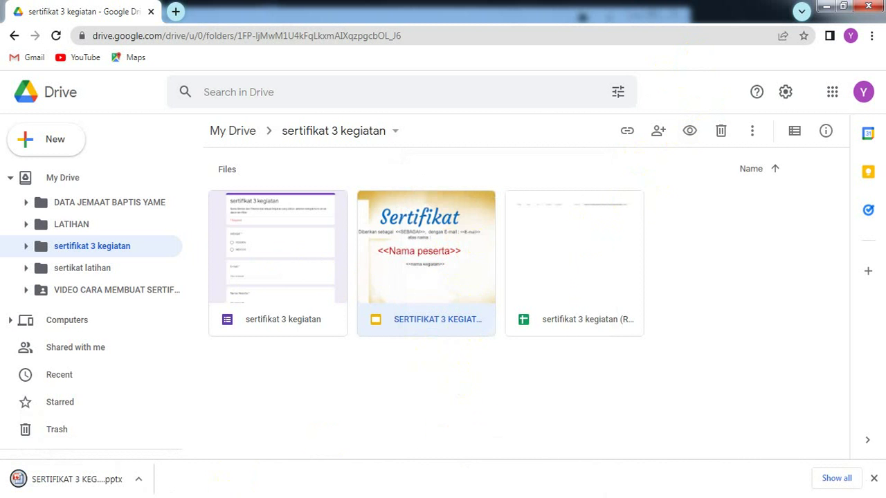
click(97, 496)
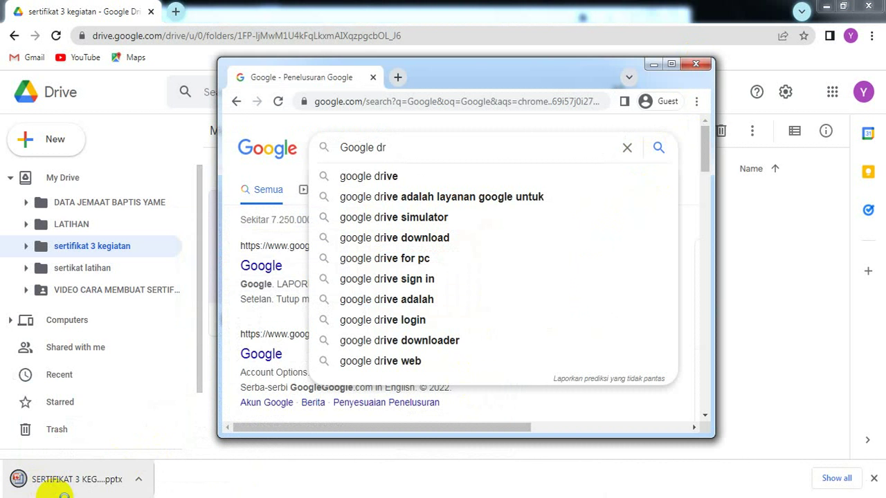
- Minimize the Drive Saya and Google search windows and switch to the second profile's pelatihan sertifikat folder
click(61, 496)
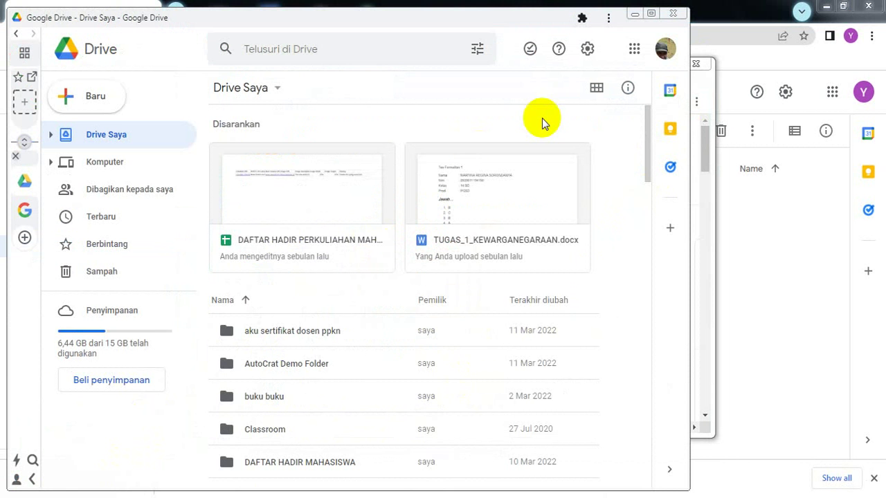
click(634, 15)
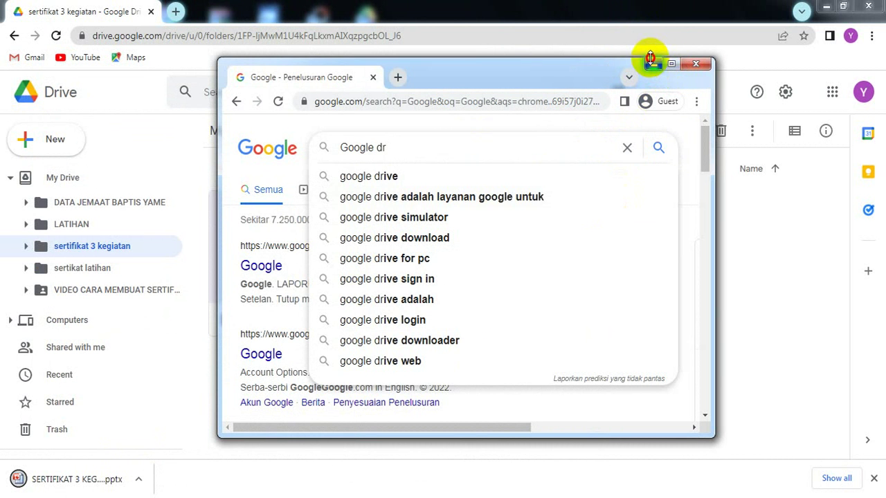
click(653, 65)
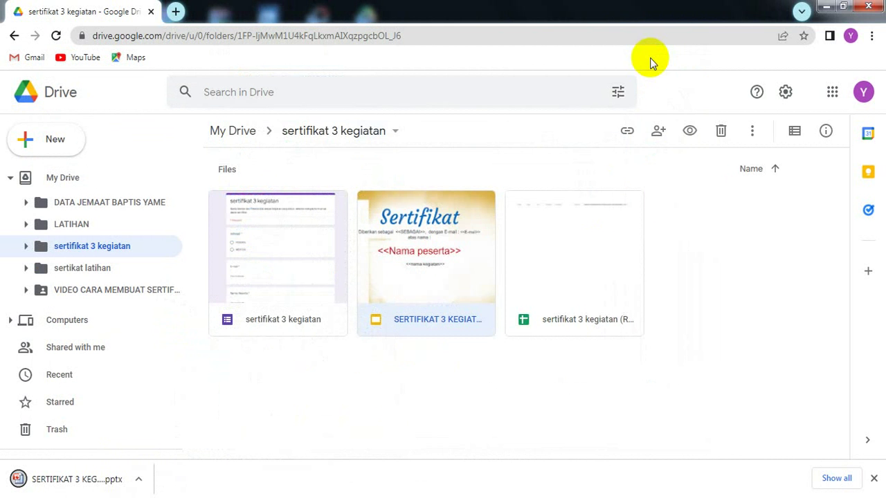
click(852, 38)
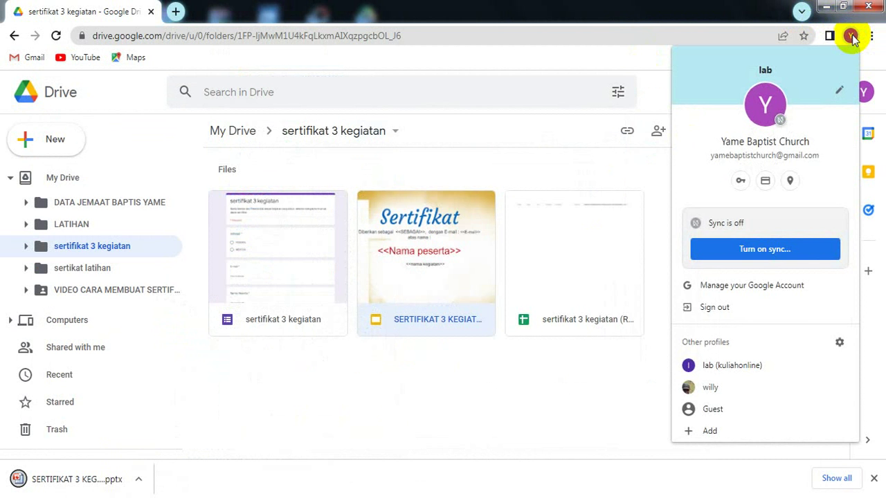
click(729, 373)
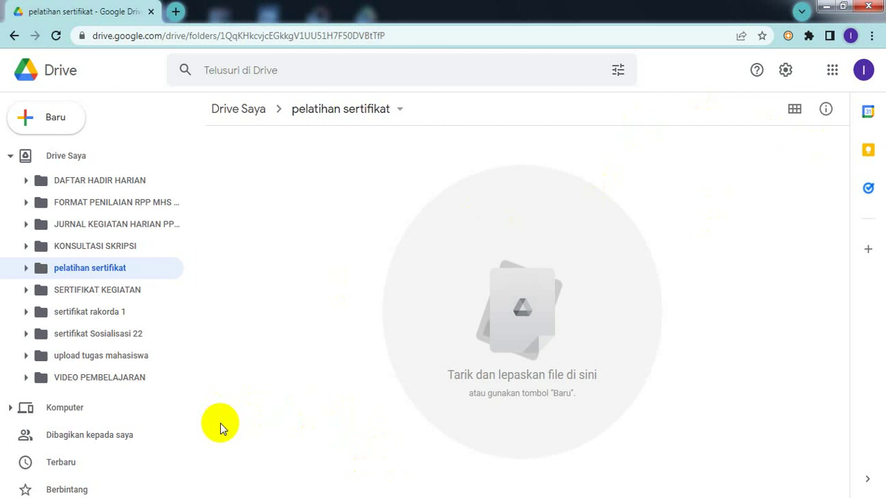
- Bring up the Explorer window for the 2022-03-29 kuliah kehidupan keagamaan di indonesia folder
click(227, 497)
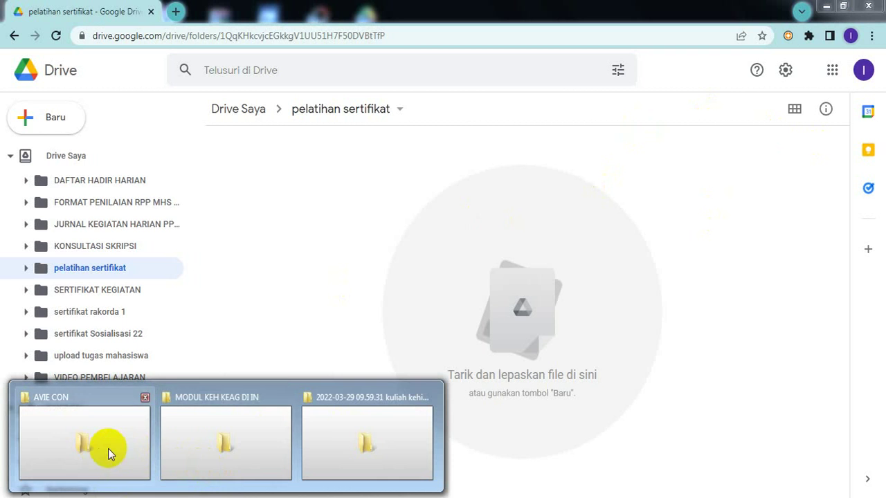
click(338, 453)
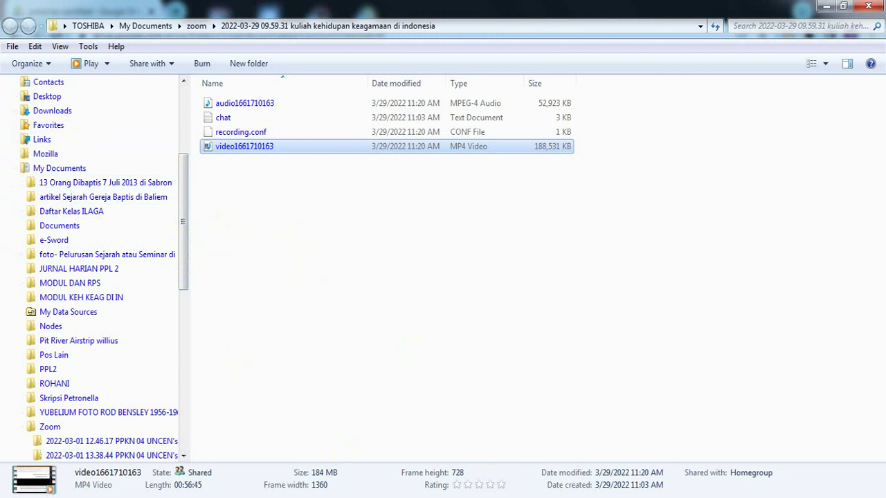
- Return to the Chrome window showing the sertifikat 3 kegiatan Drive folder
mouse_move(609, 497)
click(609, 442)
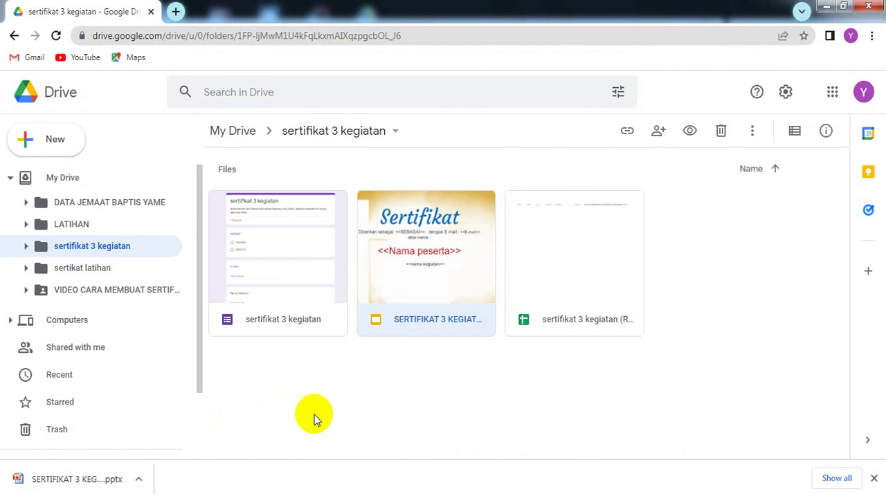
- Check the downloaded pptx's options, then open the context menu for the SERTIFIKAT slides file
click(136, 479)
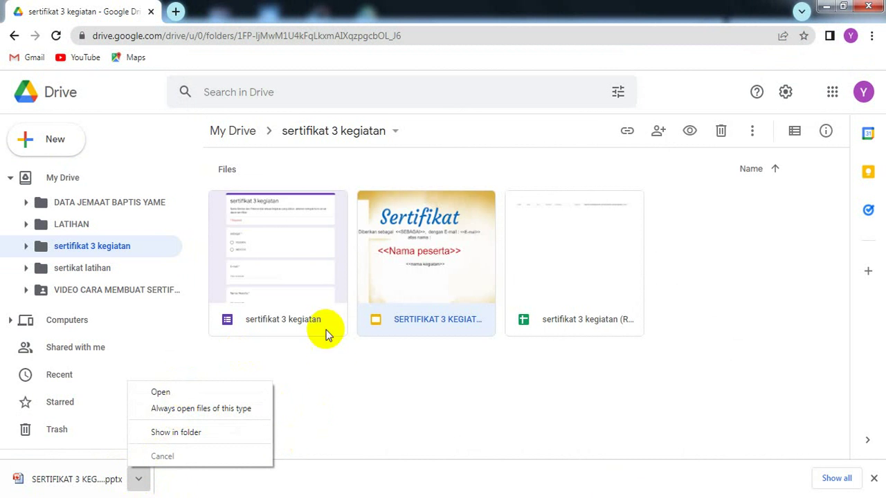
right_click(396, 292)
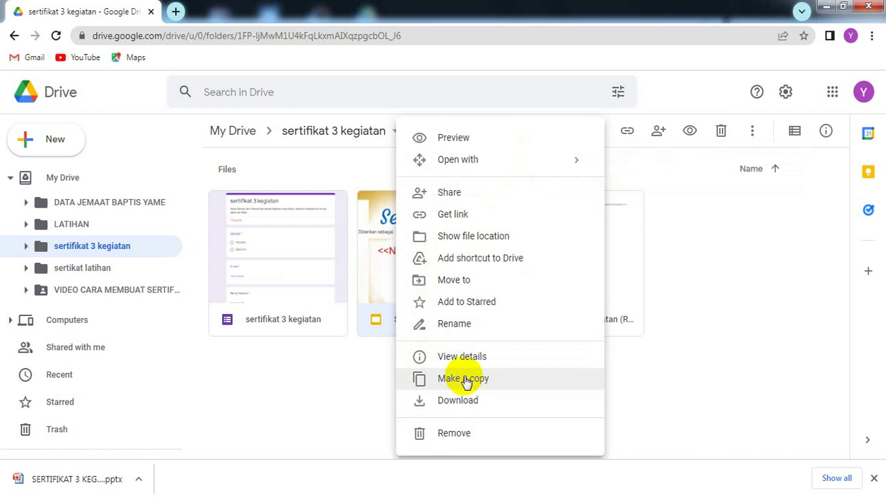
- Make a copy of SERTIFIKAT 3 KEGIATAN, creating 'Copy of SERTIFIKAT 3 KEGIATAN', then restore the Guest window
click(363, 279)
right_click(364, 283)
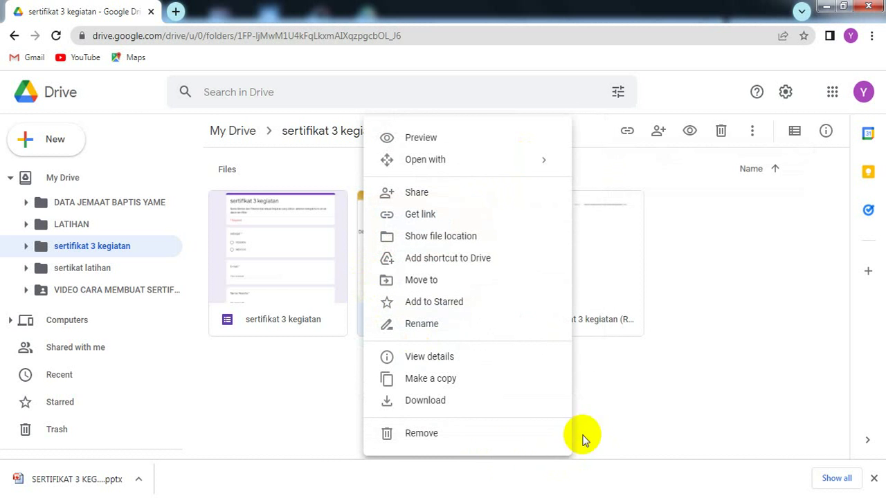
click(613, 418)
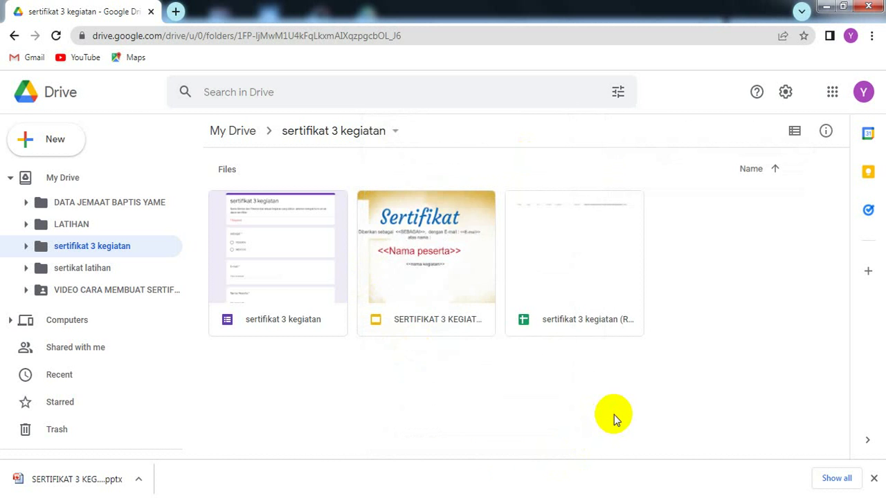
click(406, 271)
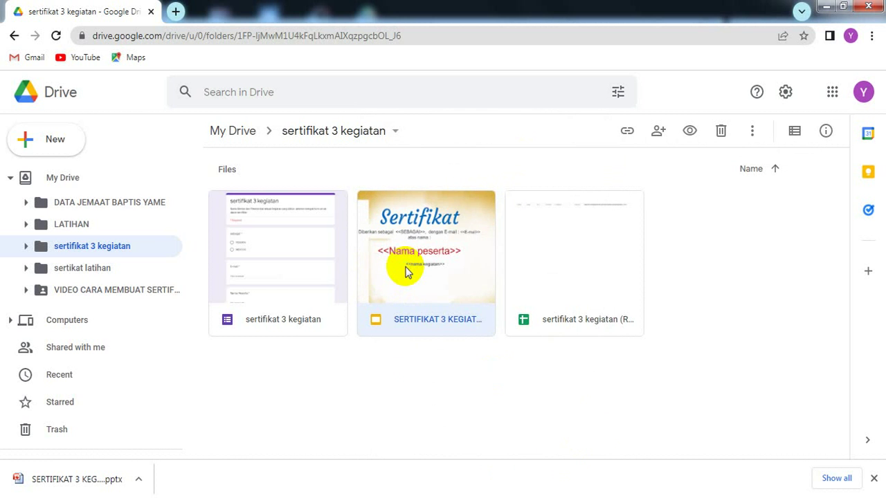
right_click(406, 271)
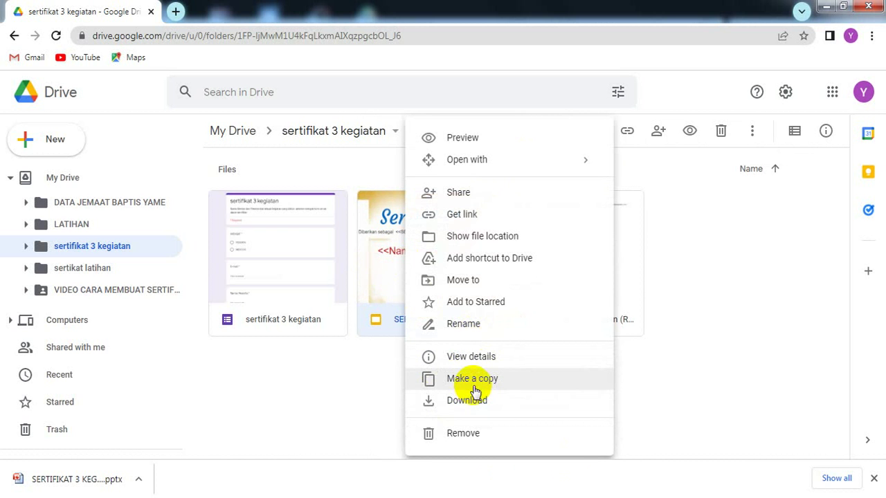
click(473, 379)
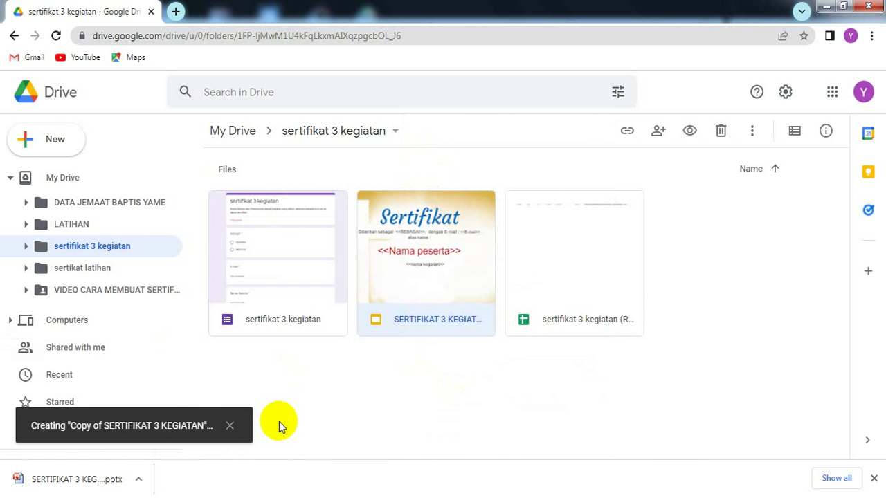
click(98, 497)
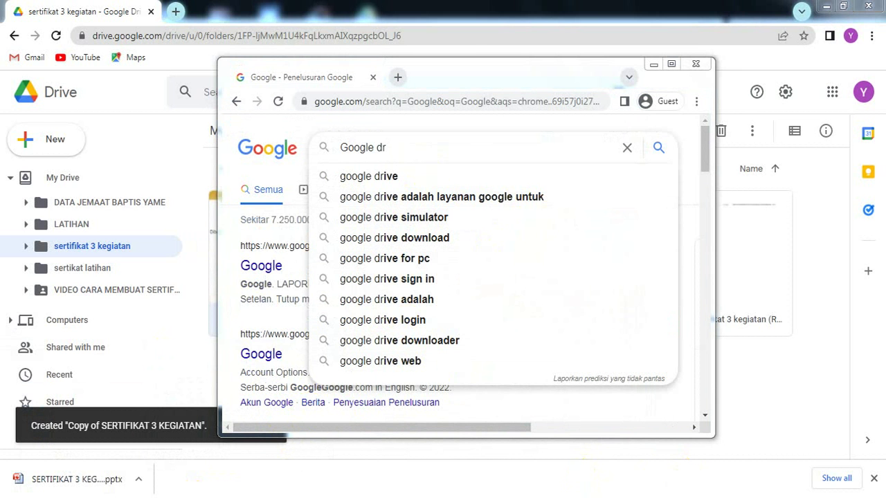
- Browse the new-item menu and its Lainnya options in the second account's pelatihan sertifikat folder, then close it
click(536, 476)
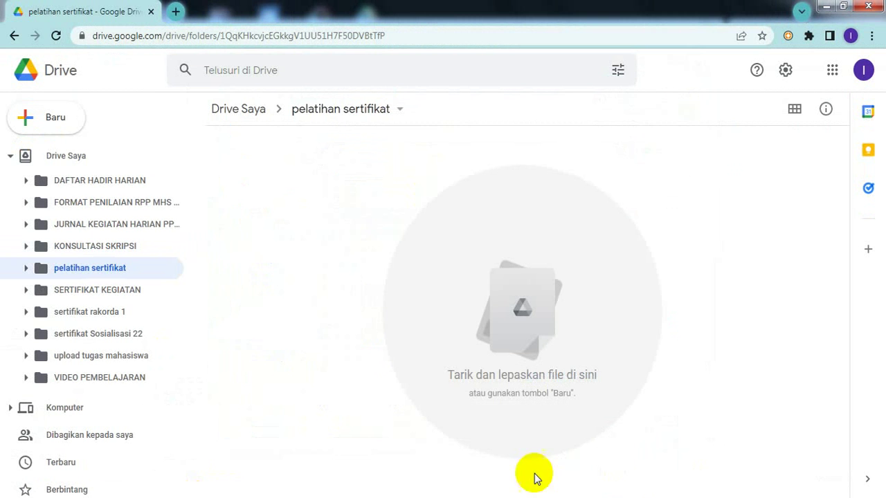
right_click(348, 231)
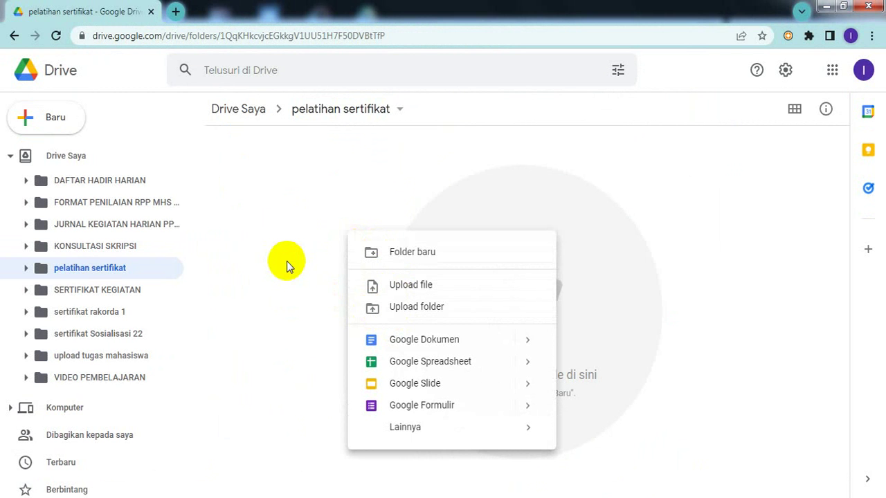
mouse_move(512, 429)
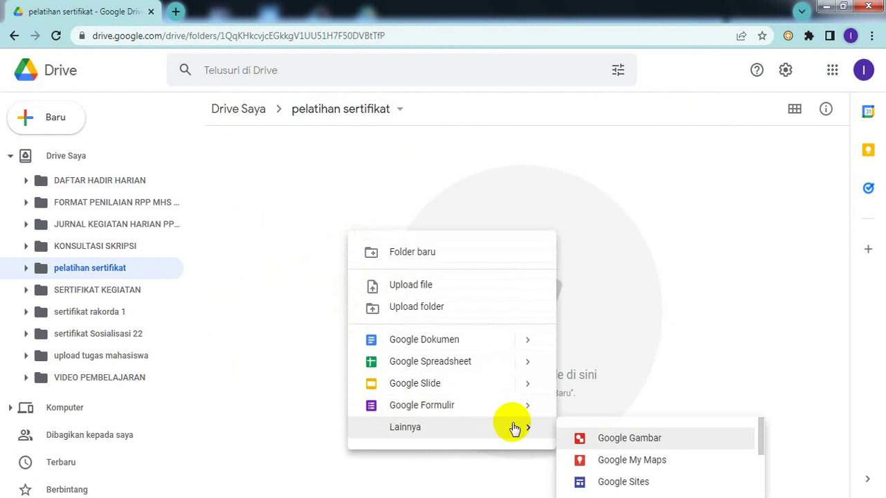
click(299, 264)
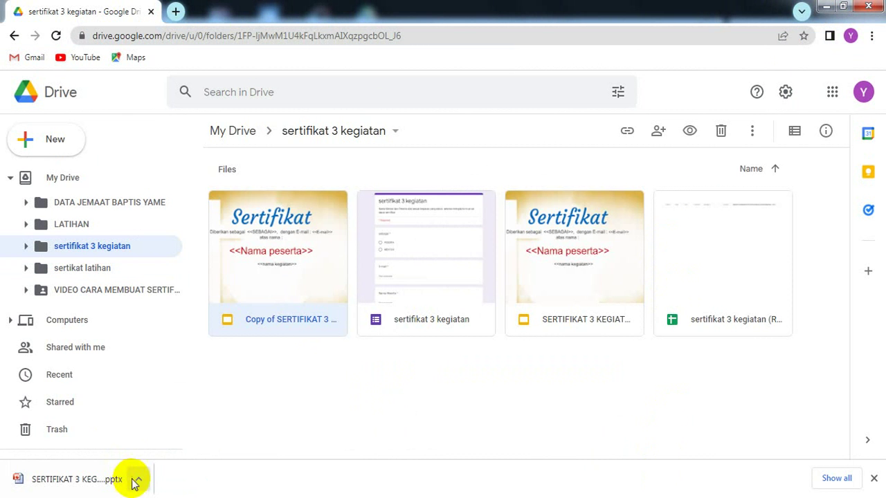
- Open the downloaded SERTIFIKAT 3 KEGIATAN.pptx from Chrome's download bar
click(146, 480)
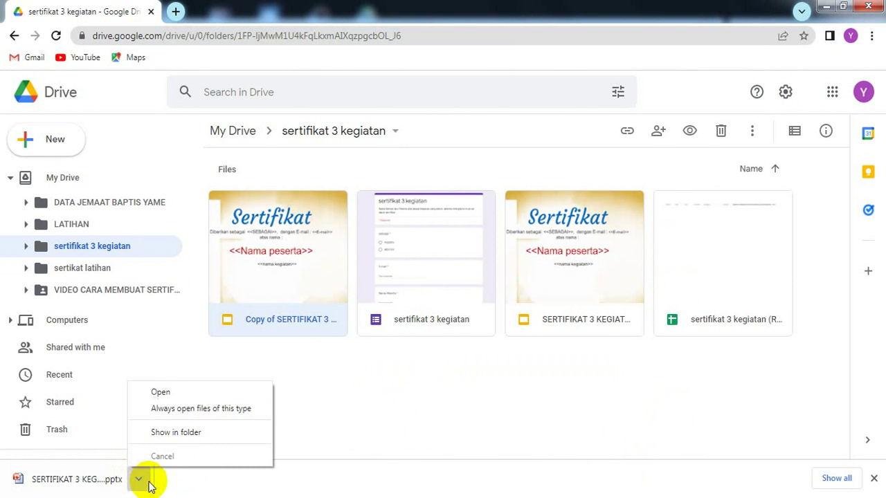
click(179, 392)
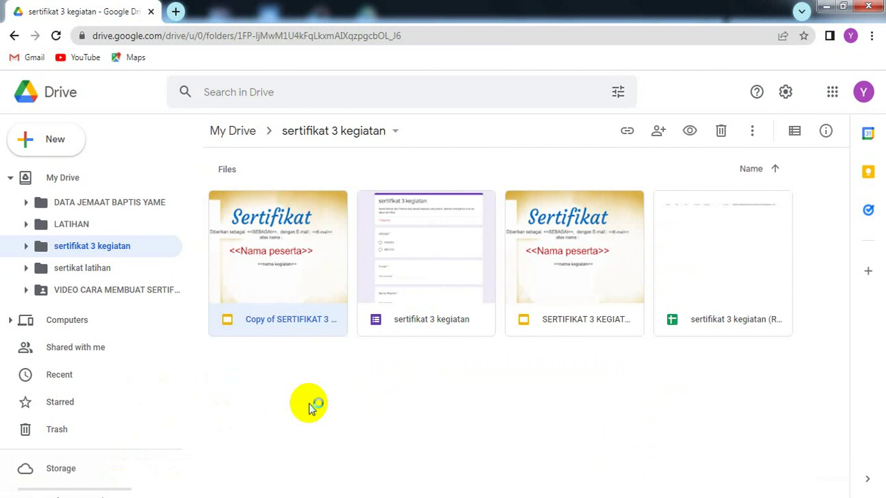
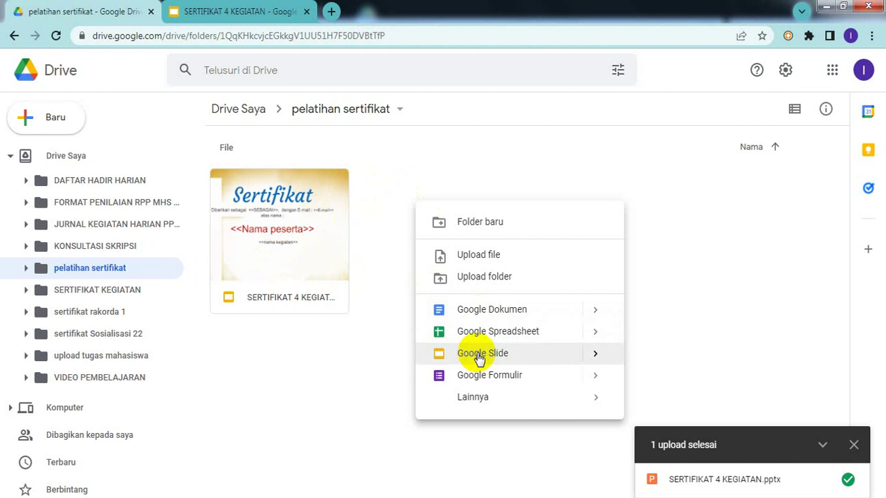
- Create a new blank Google Form, 'Formulir tanpa judul', from the folder's right-click menu
mouse_move(593, 355)
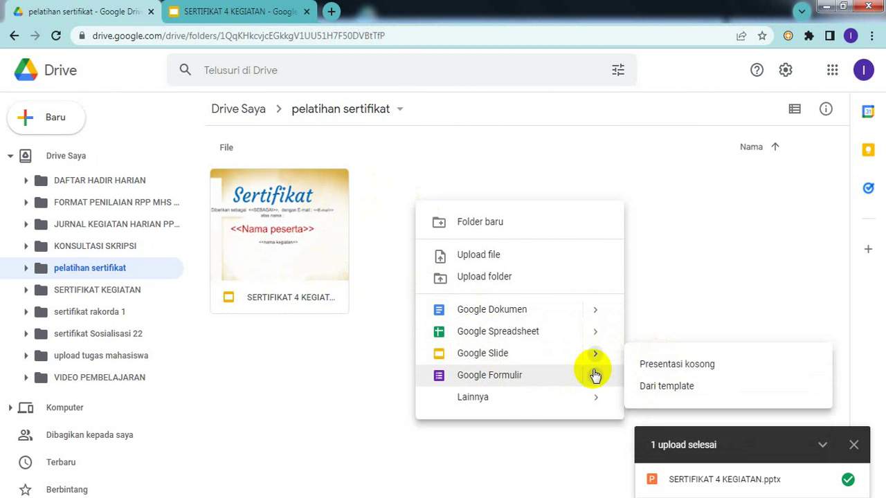
mouse_move(596, 375)
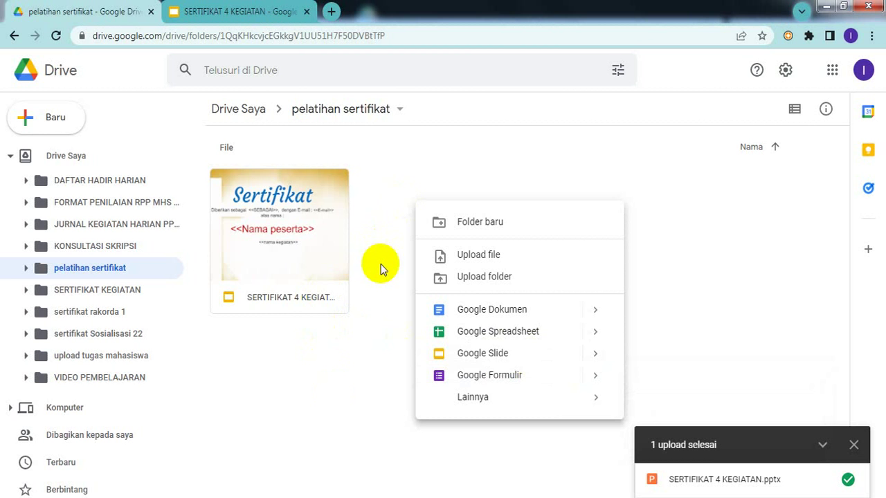
click(469, 377)
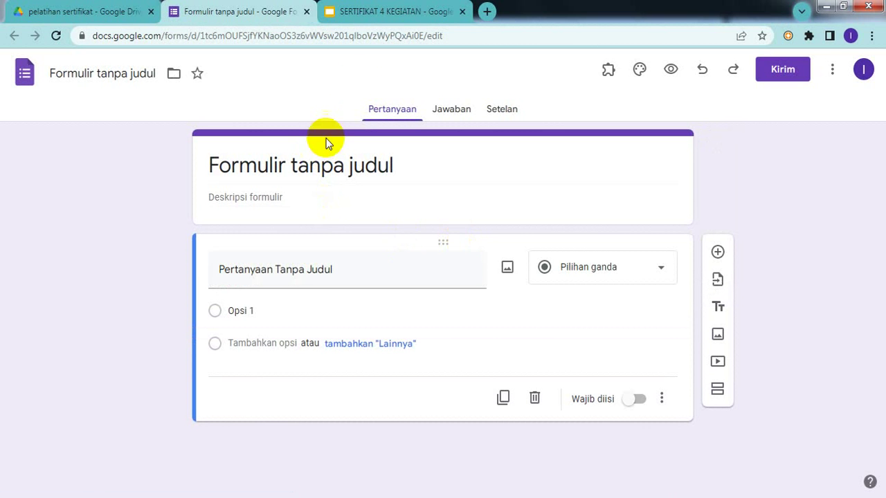
- Copy the presentation's name and paste it as the form title 'SERTIFIKAT 4 KEGIATAN'
click(389, 12)
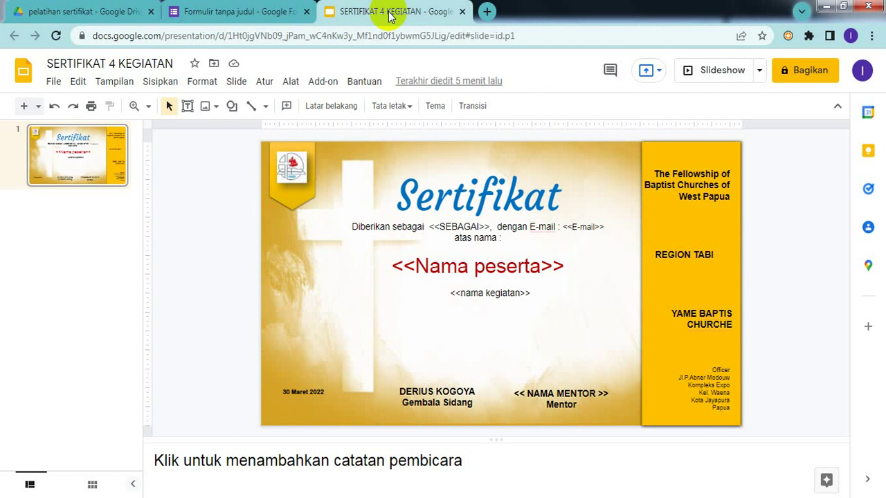
click(173, 61)
key(ctrl+c)
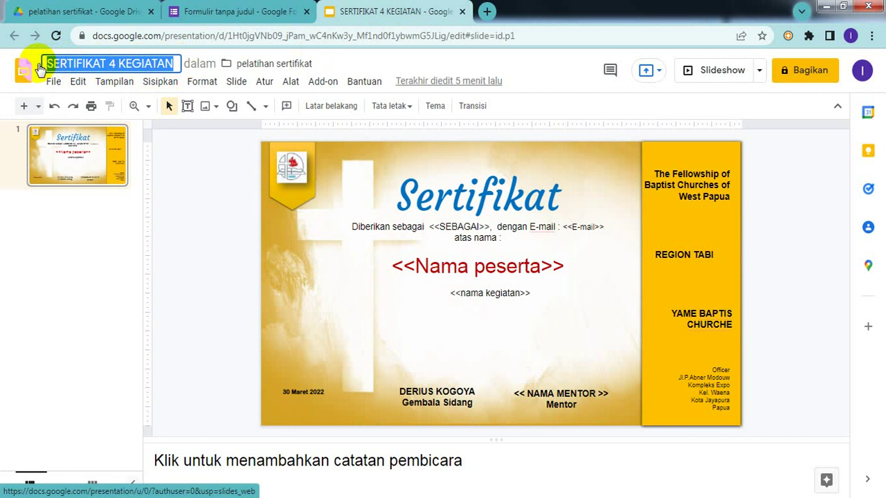
click(248, 221)
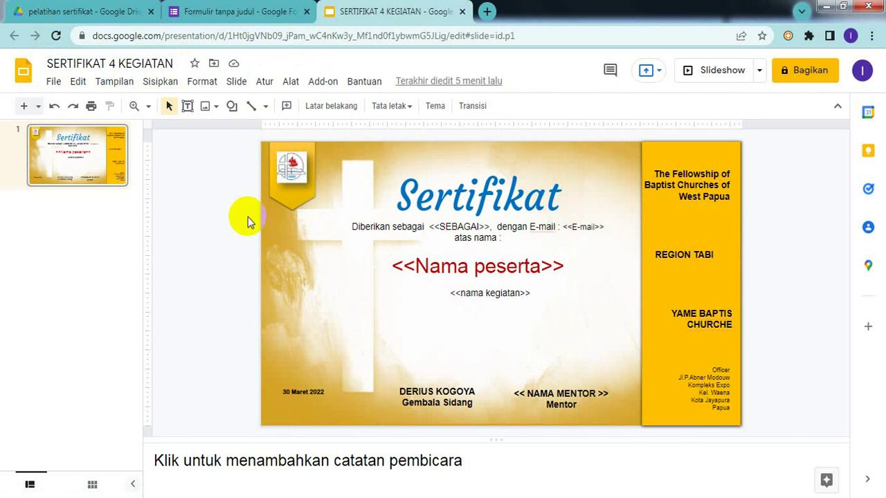
click(273, 15)
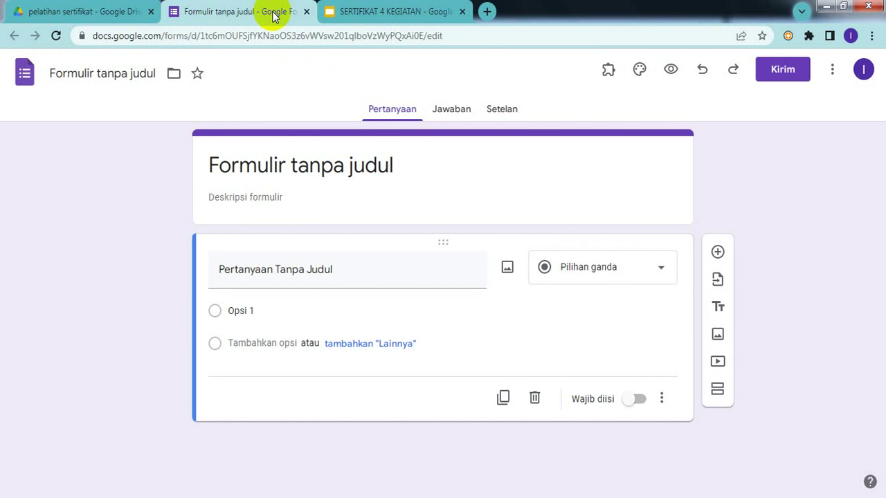
click(365, 164)
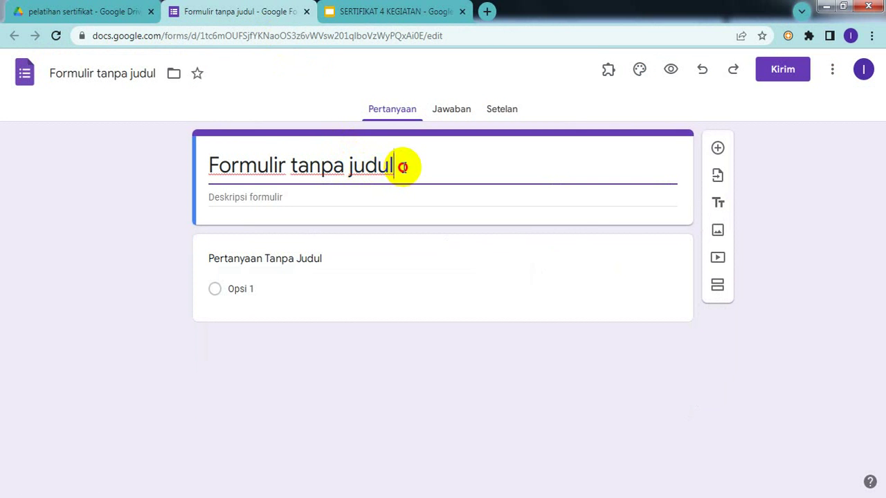
drag(401, 166, 182, 180)
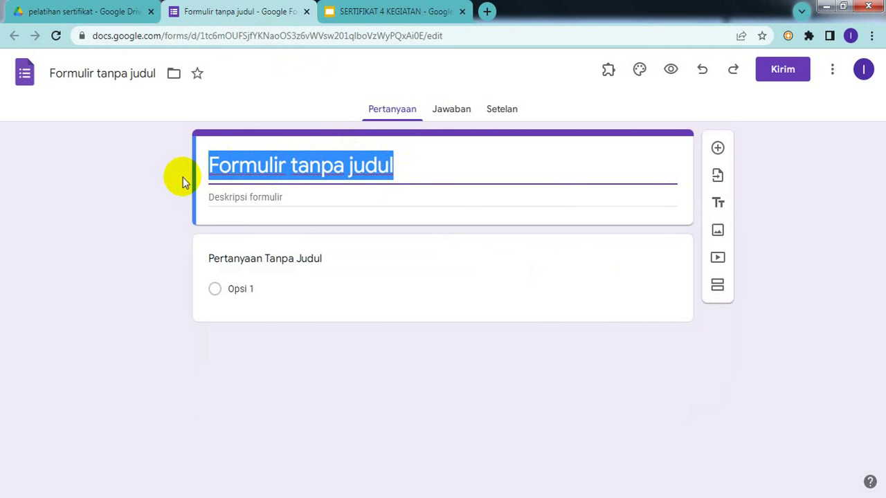
key(ctrl+v)
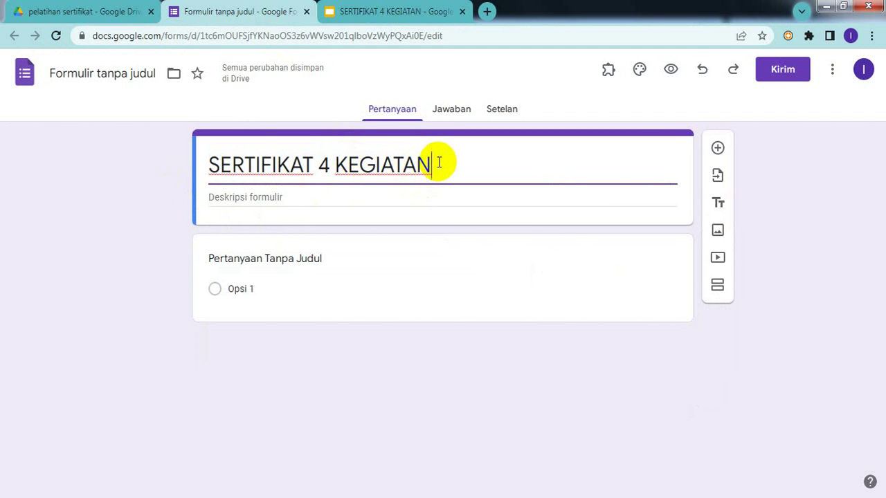
- Give the form file the same name, SERTIFIKAT 4 KEGIATAN
drag(429, 164, 153, 174)
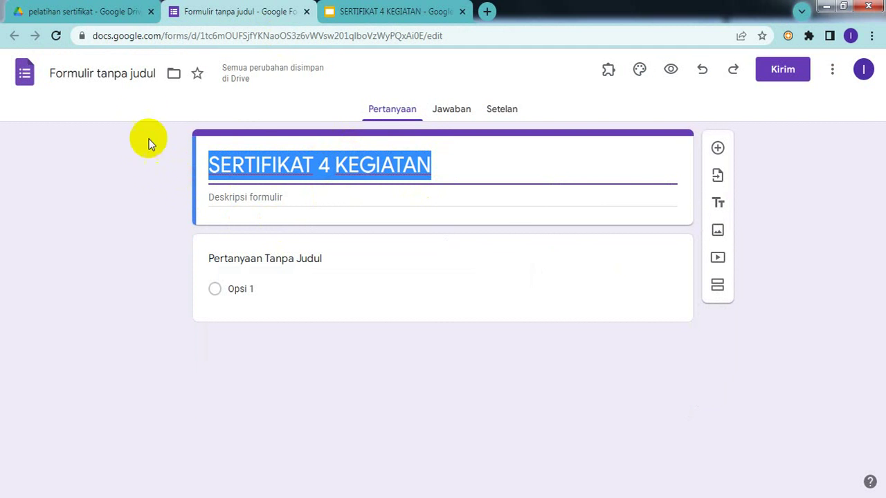
click(121, 73)
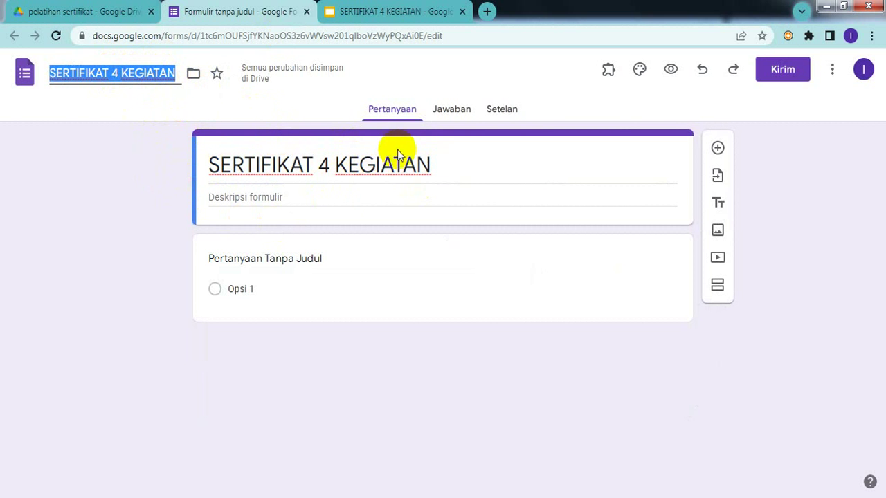
click(472, 160)
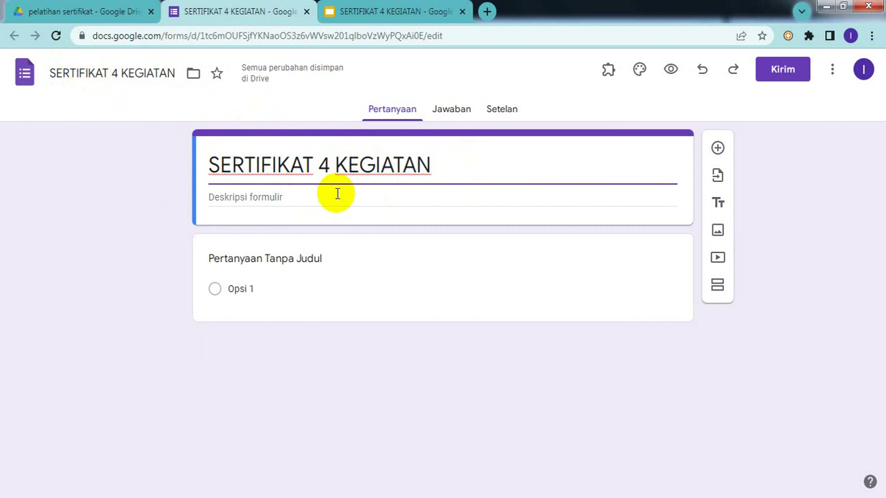
- Enter the description 'silahkan mengisi formulir untuk sertifikat dengan cermat' under the form title
click(292, 201)
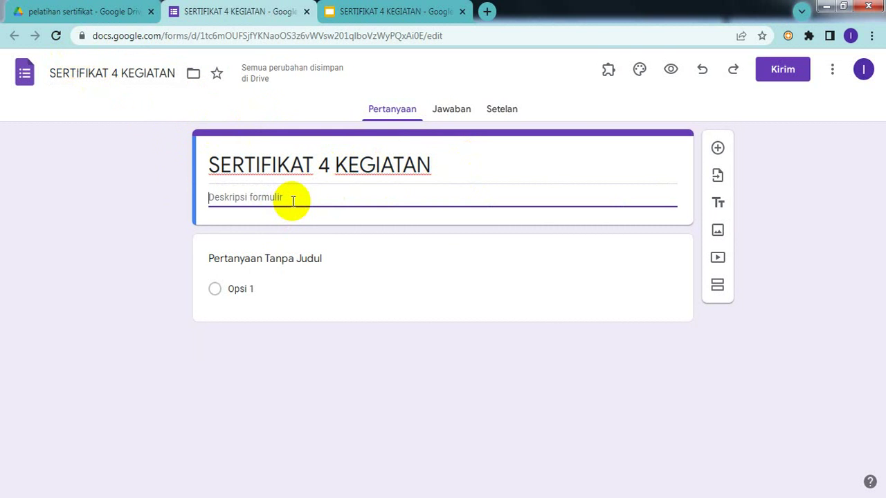
text(sil)
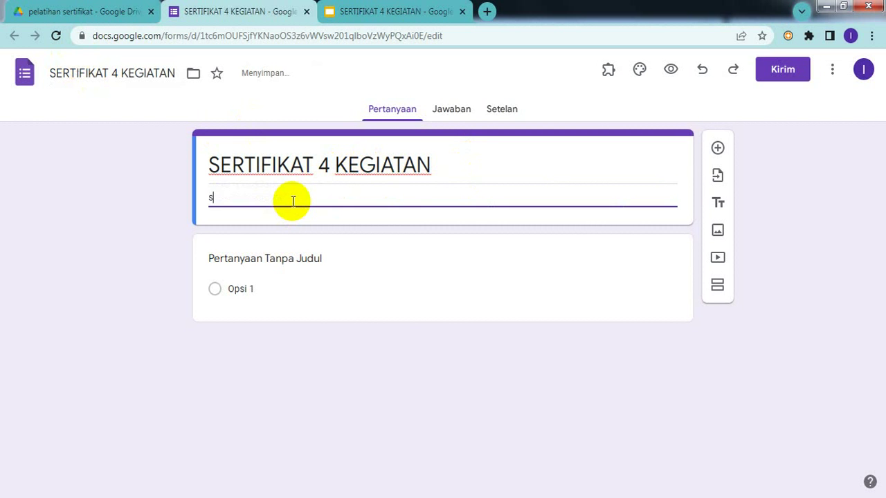
text(ahkan mengisi formu)
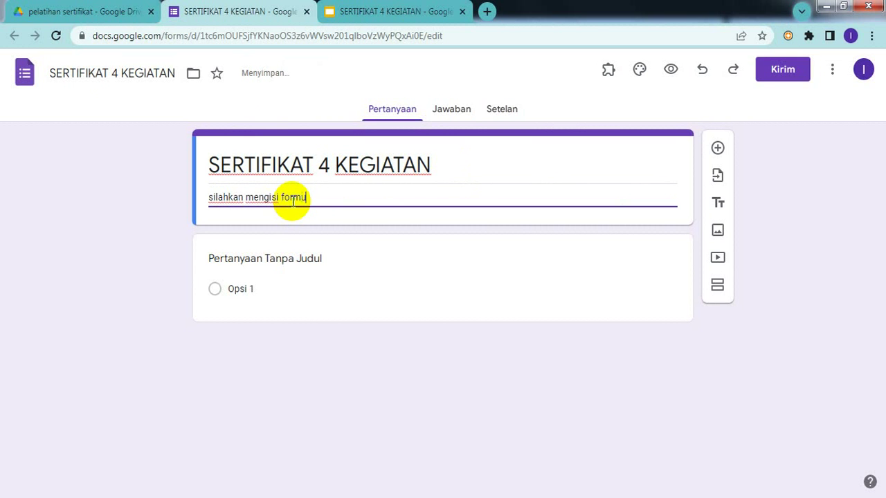
text(lir untuk ser)
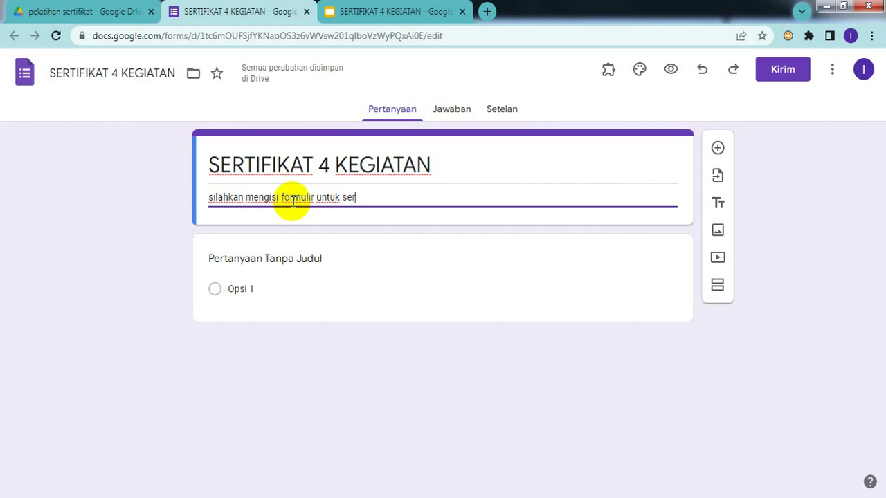
text(tif)
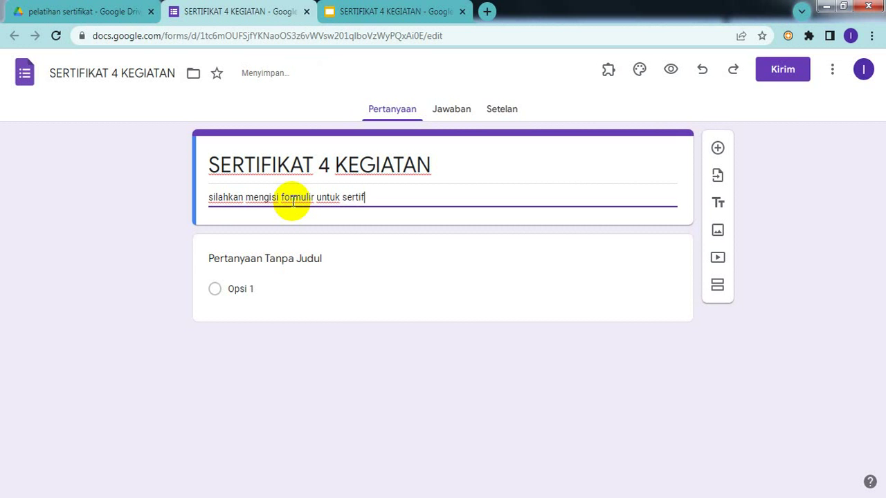
text(ikat dengan )
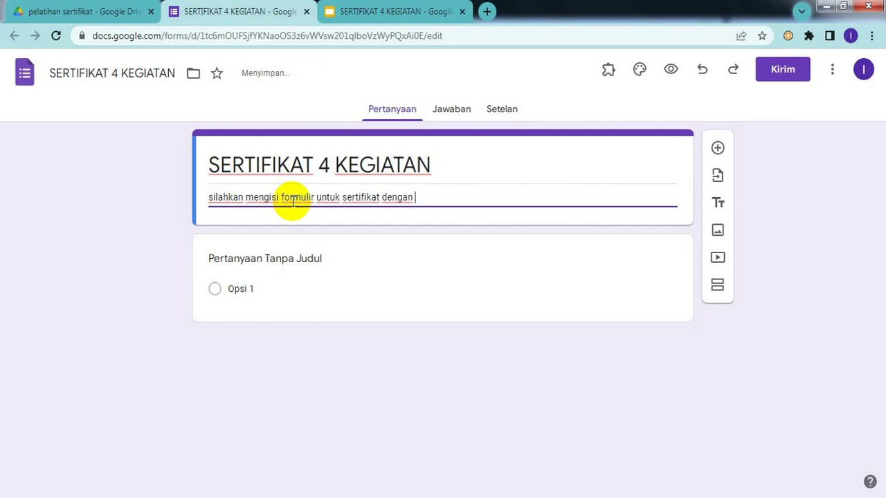
text(cermat)
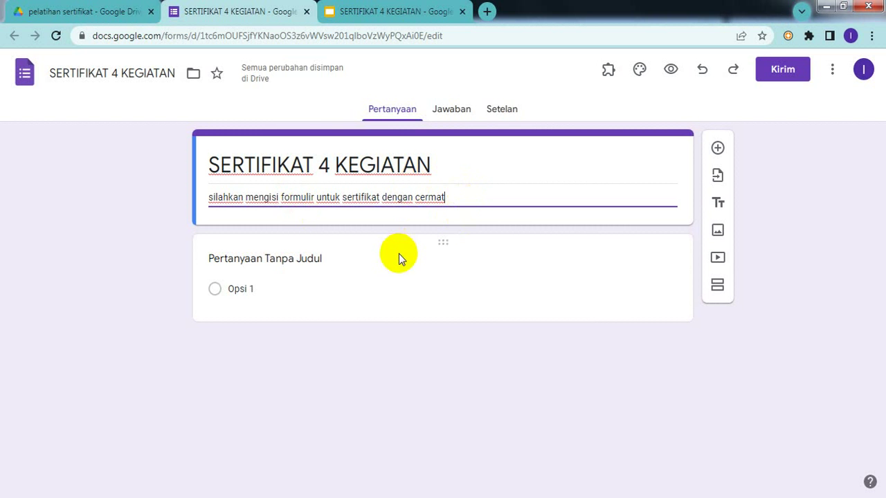
click(370, 10)
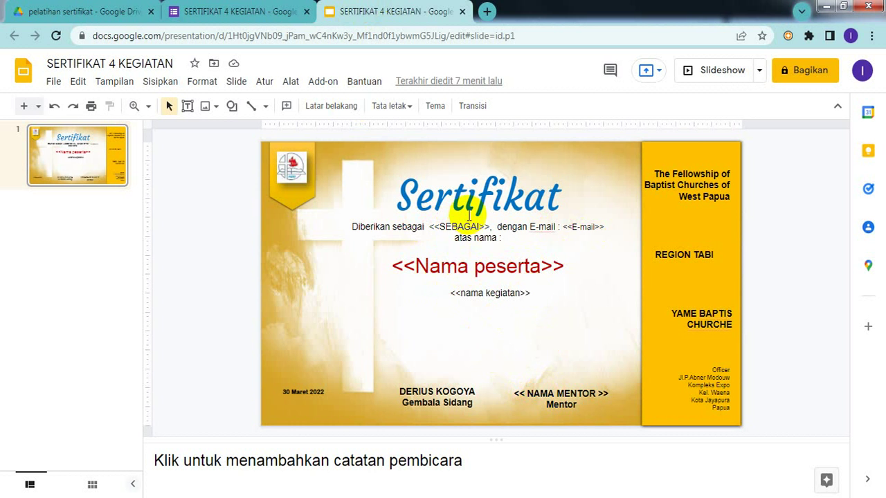
click(253, 20)
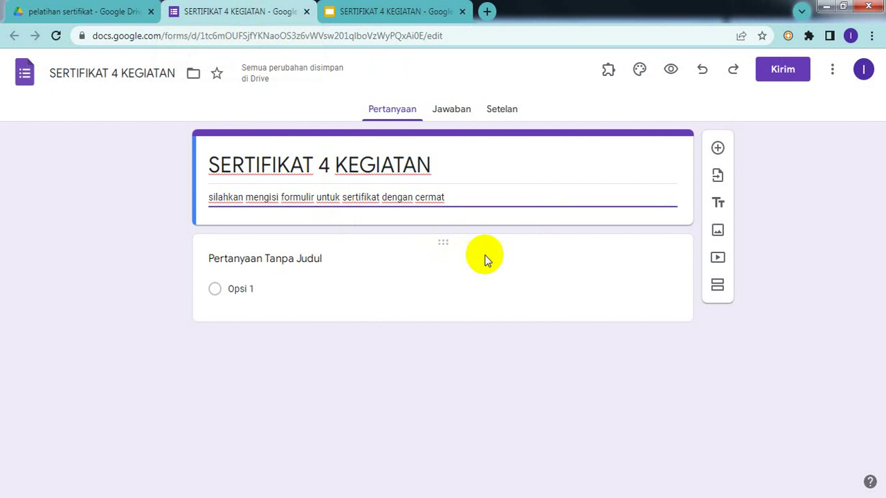
- Title the first question 'sebagai' and change its first choice to PESERTA
click(290, 265)
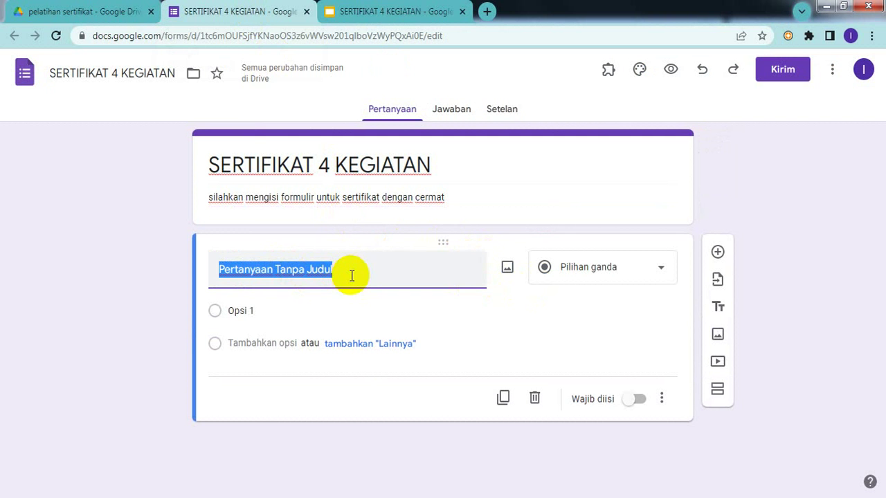
click(373, 8)
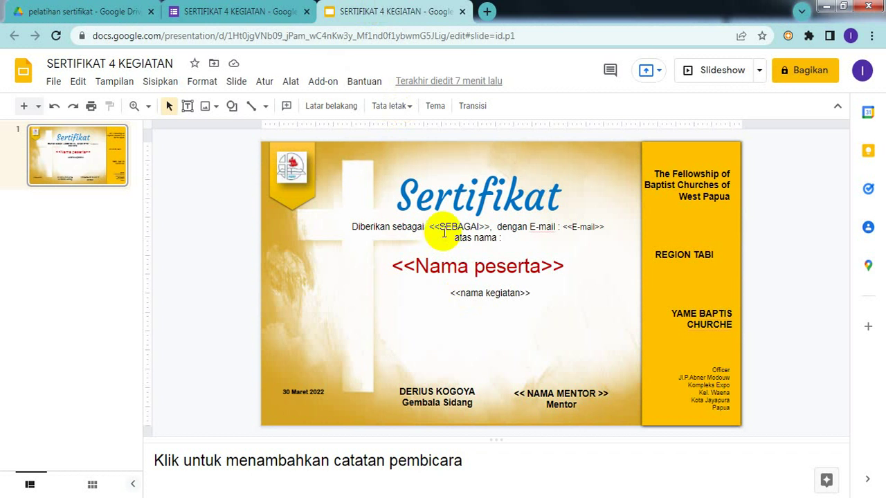
click(254, 11)
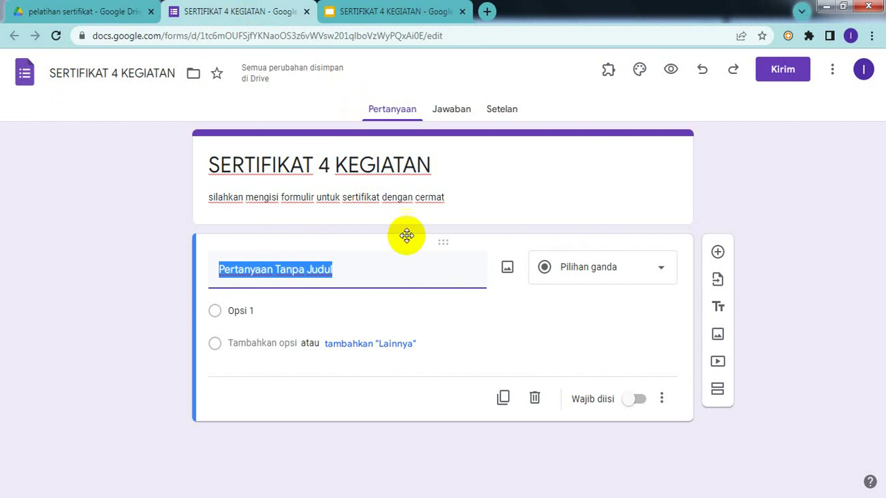
text(se)
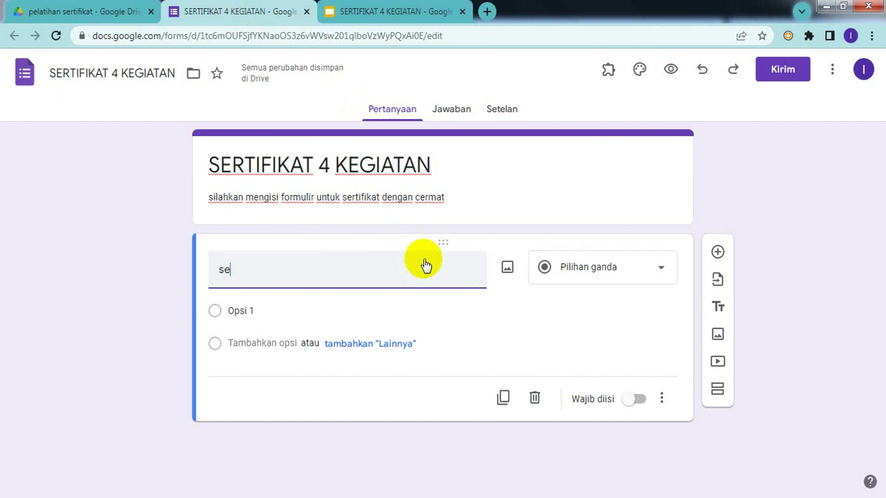
text(ba)
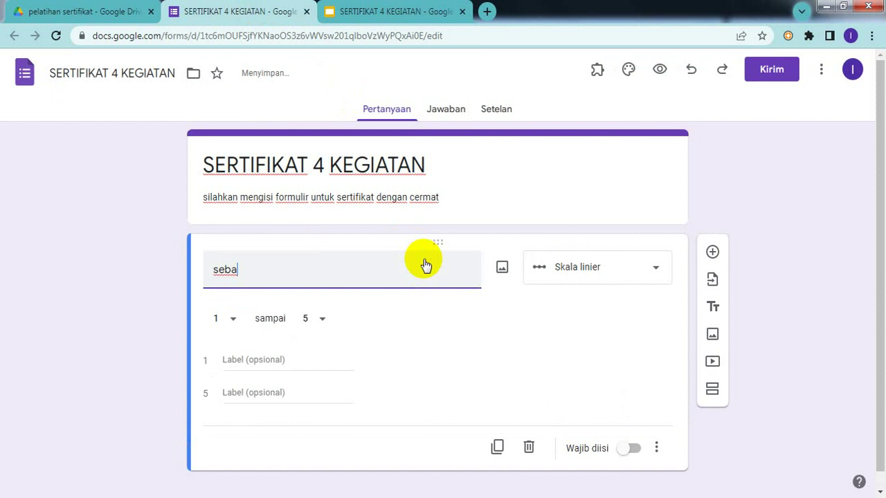
text(gai)
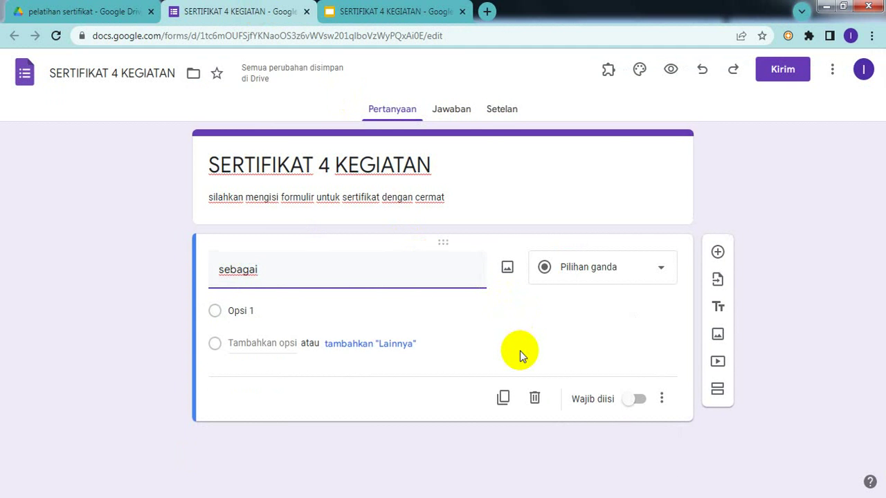
click(267, 306)
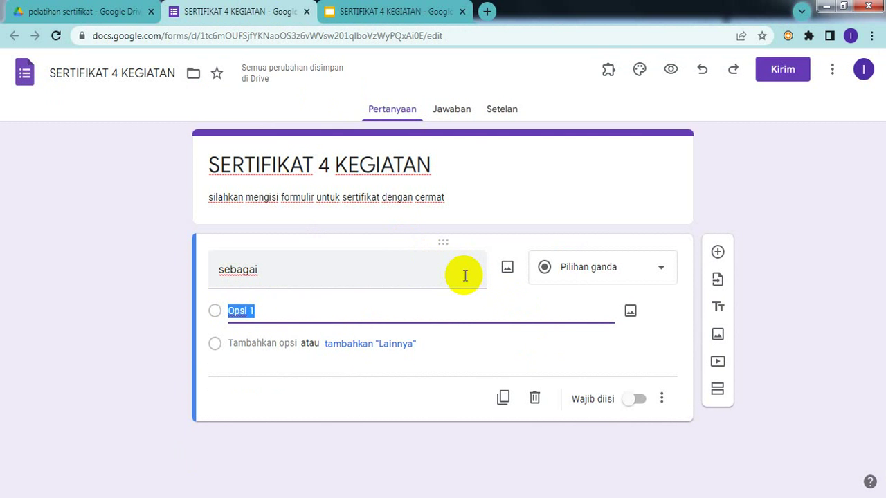
text(PESERTA)
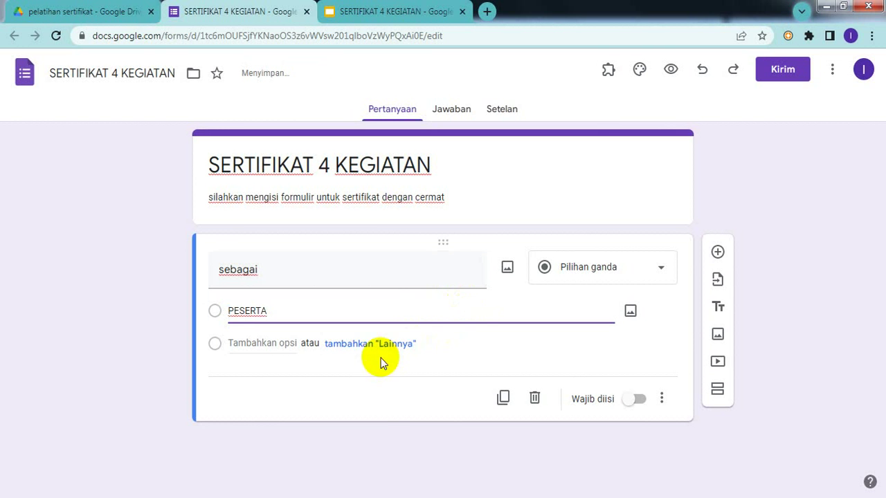
- Add an Other ('Lainnya') option and a MENTOR choice, and make the question required
click(347, 350)
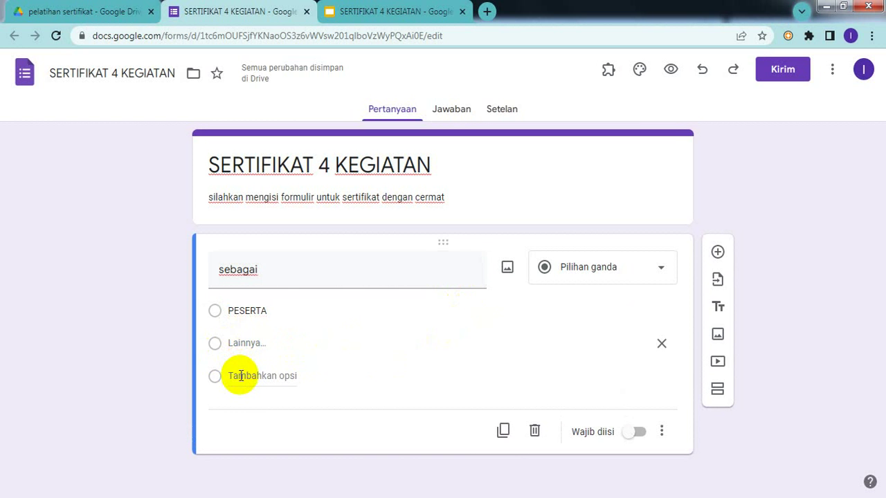
click(241, 374)
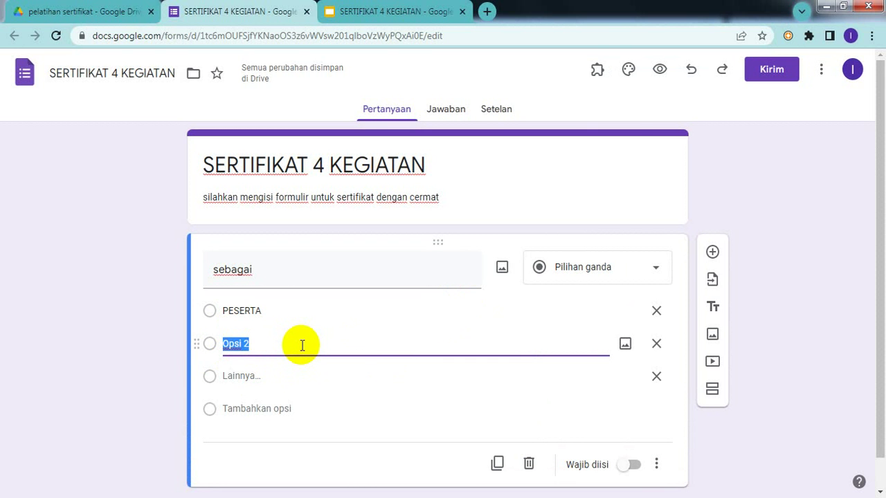
text(ME)
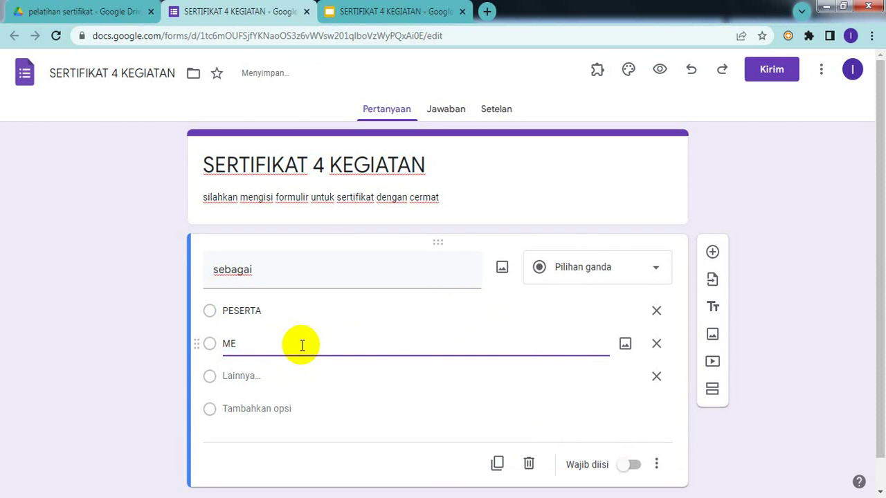
text(NTOR)
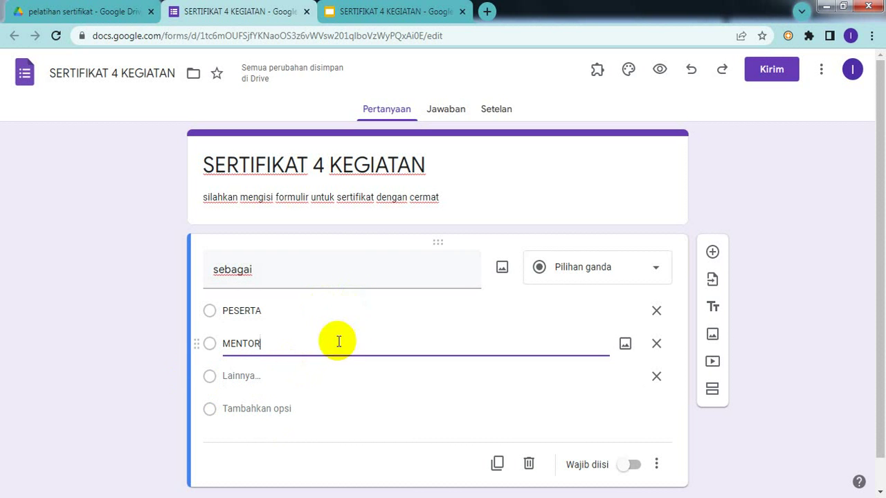
click(367, 13)
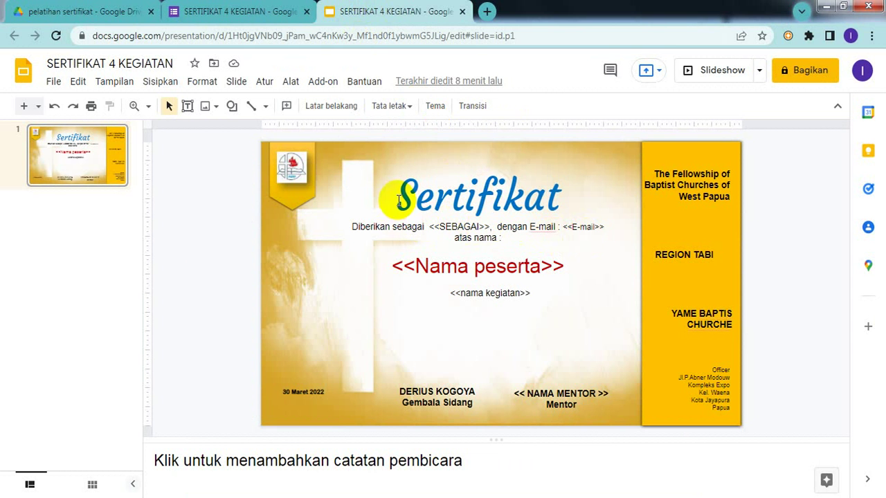
click(246, 20)
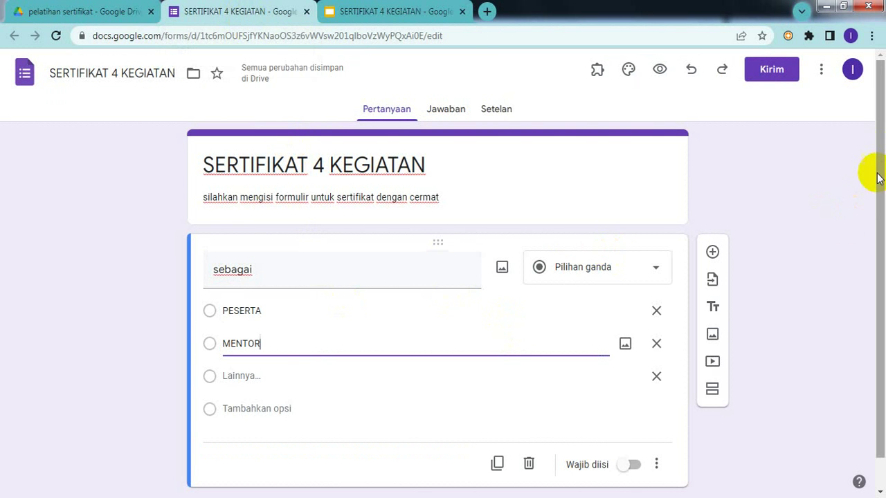
drag(877, 151, 883, 204)
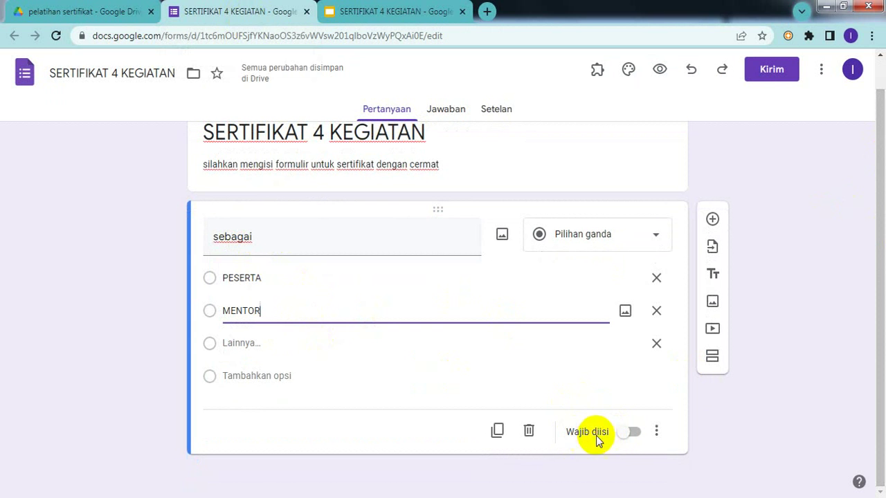
click(635, 433)
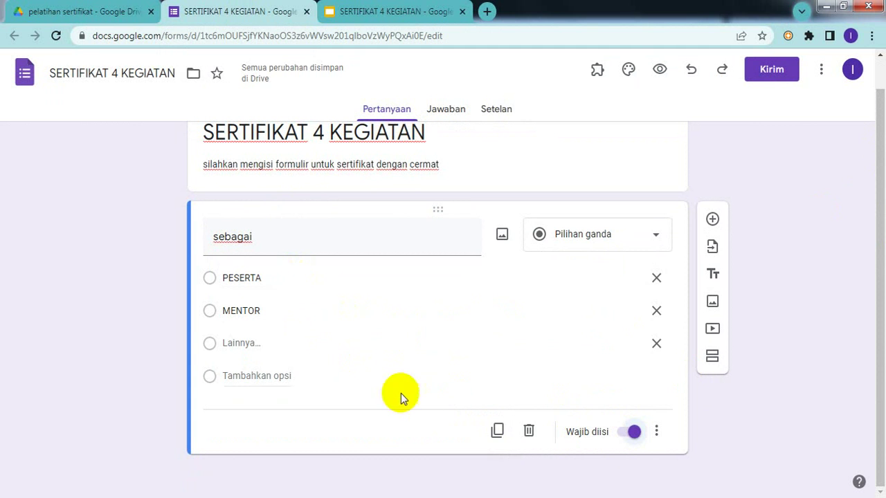
- Duplicate the sebagai question and rename the copy to E-MAIL
click(497, 428)
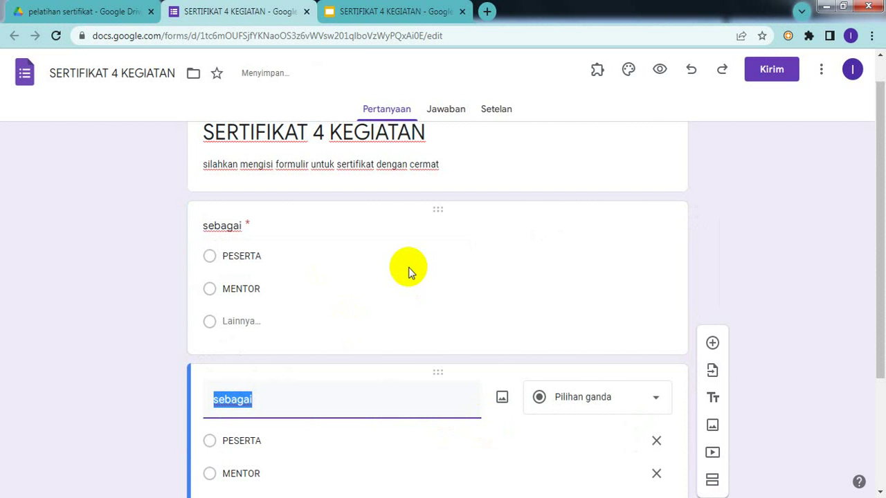
click(389, 15)
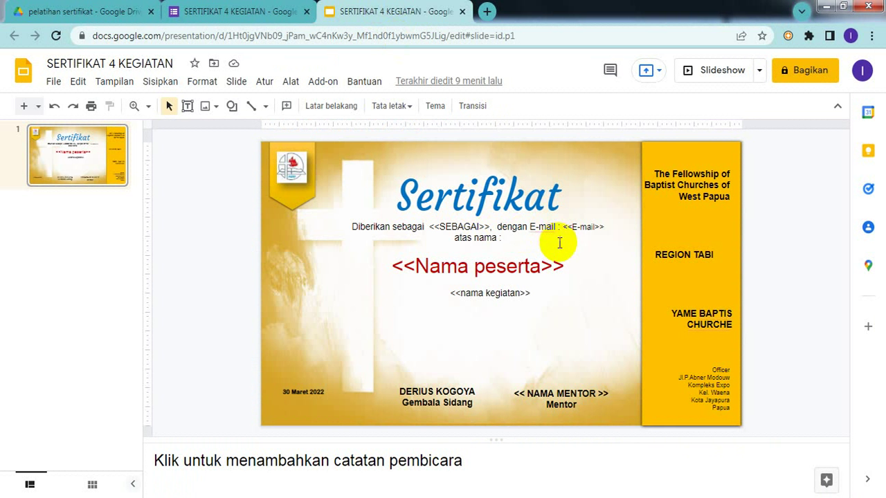
click(265, 16)
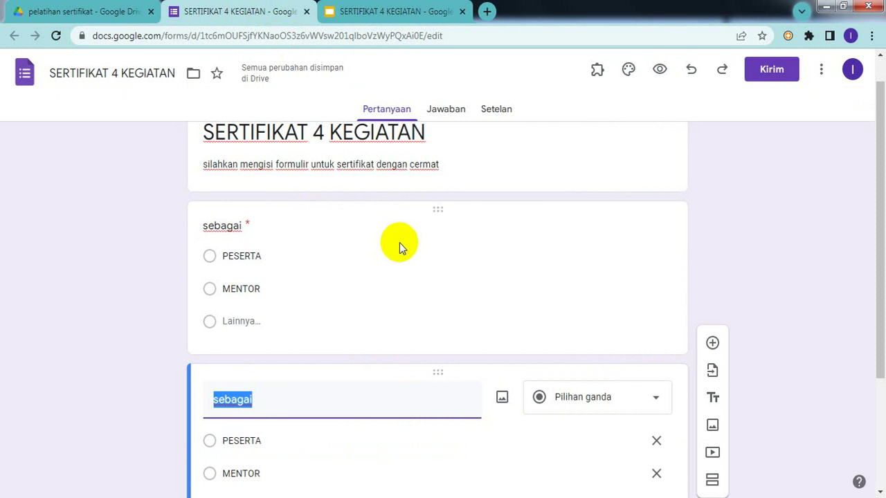
text(E)
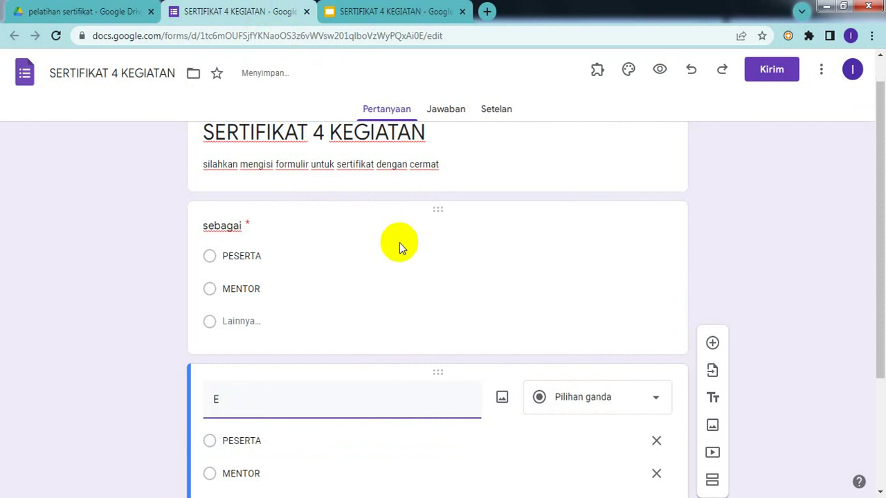
text(-MAIL)
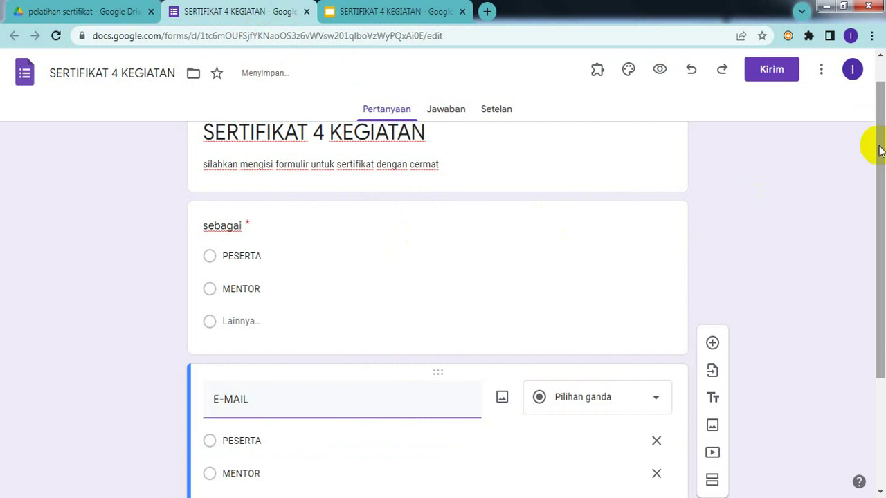
- Make E-MAIL a short-answer (Jawaban singkat) question, then return to the certificate presentation
drag(878, 151, 882, 271)
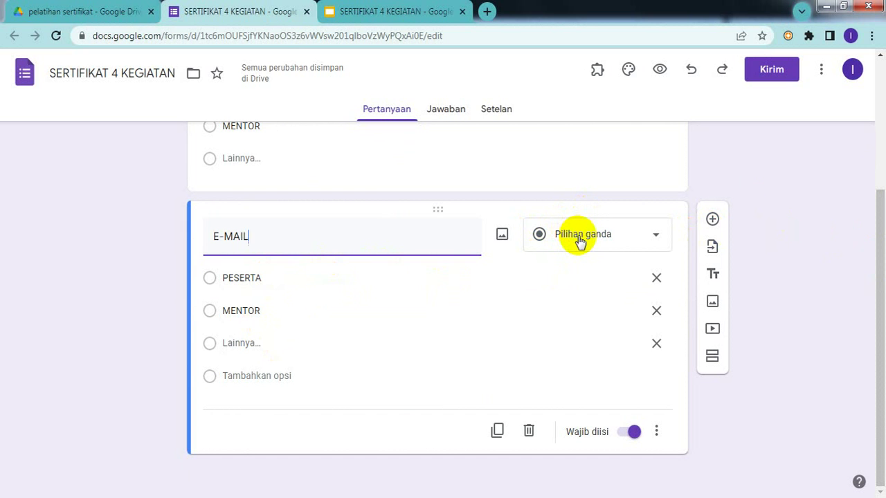
click(653, 235)
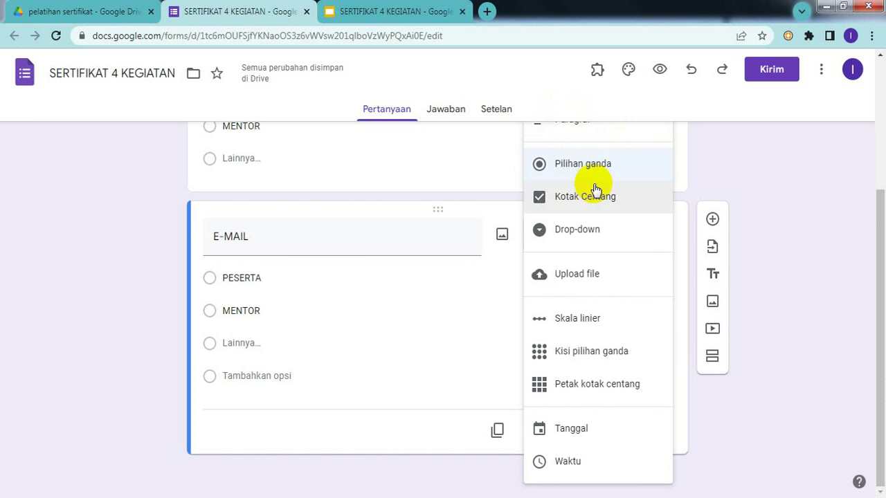
click(580, 133)
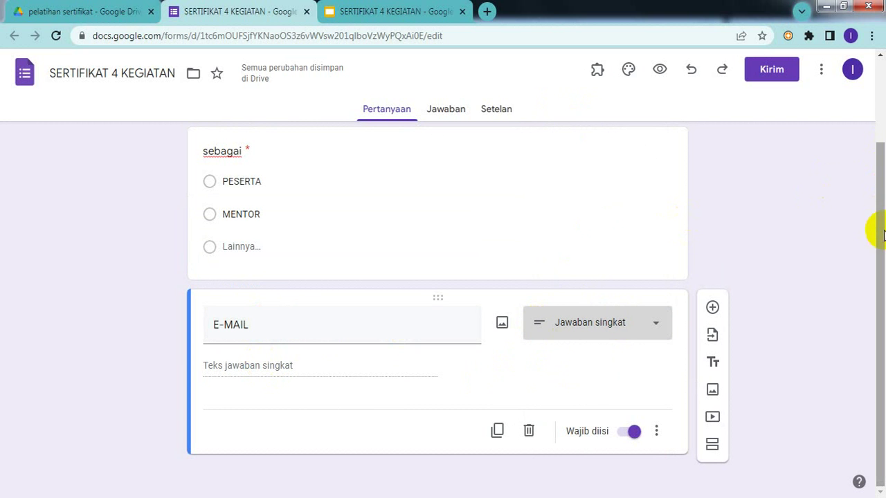
click(367, 11)
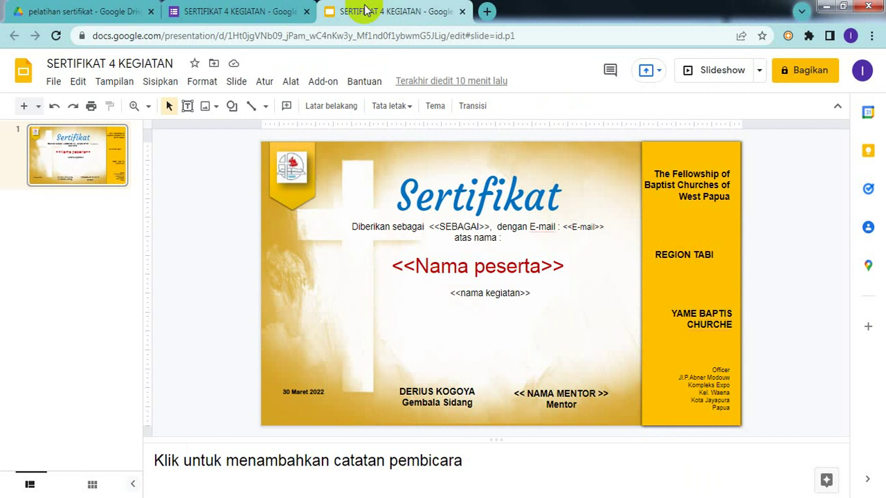
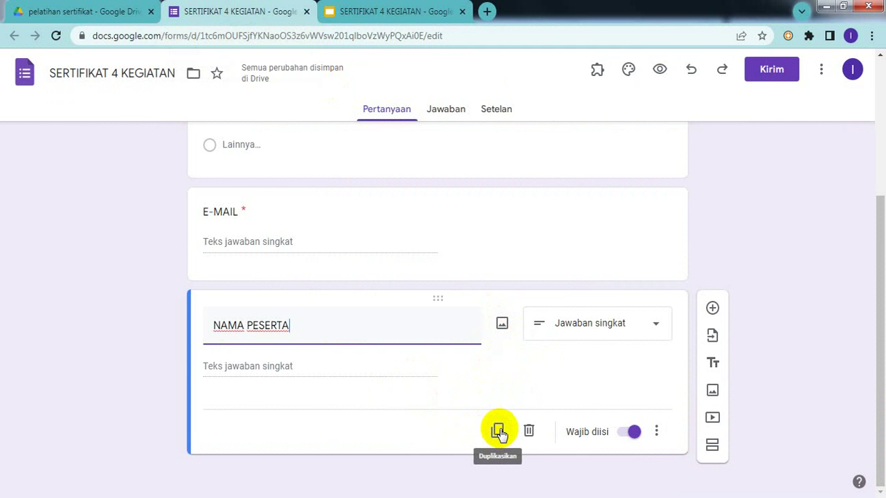
- Duplicate the NAMA PESERTA question, glancing at the Slides certificate template before returning
click(498, 431)
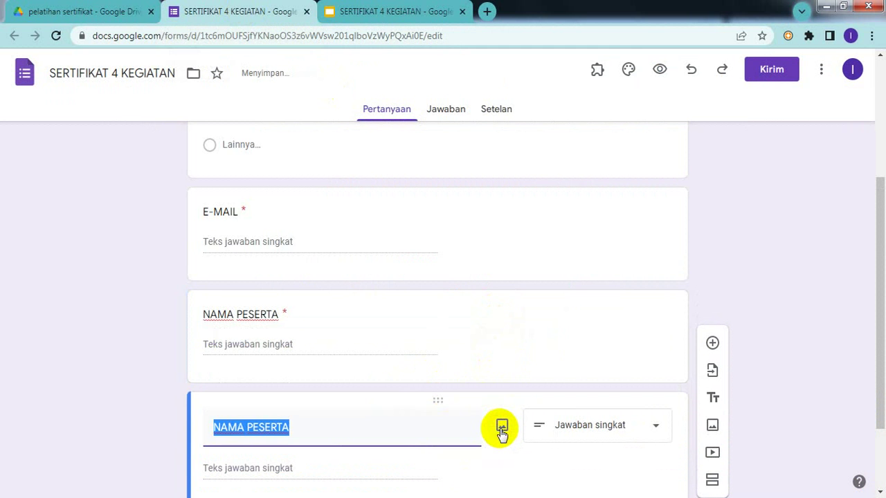
click(359, 422)
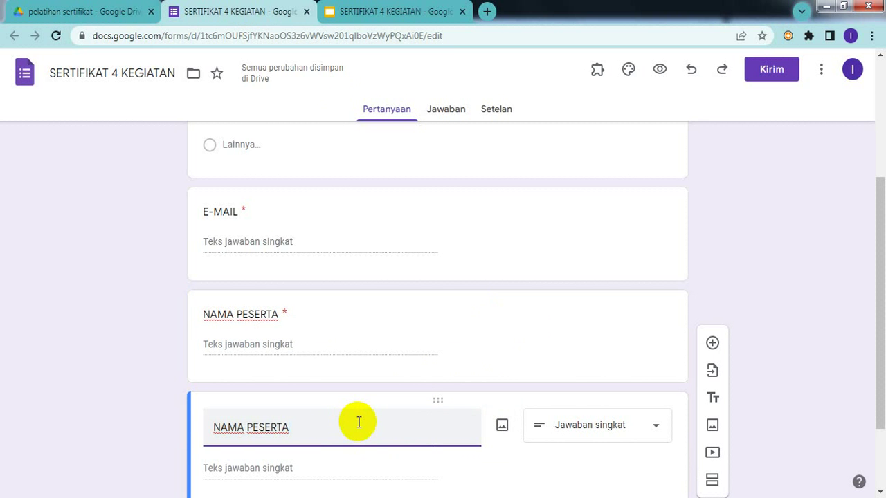
click(391, 14)
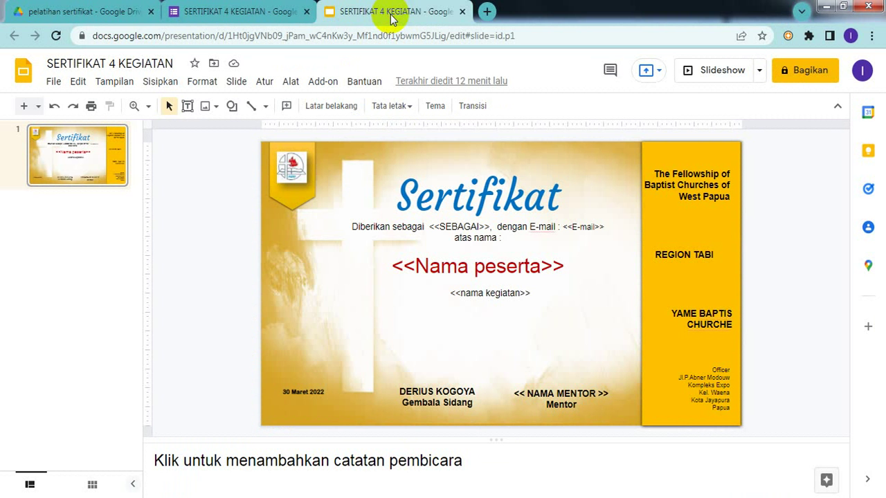
click(247, 15)
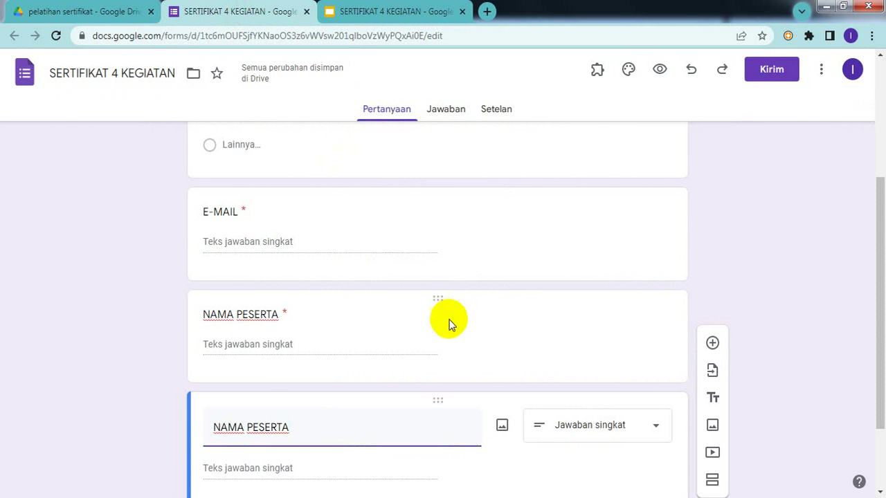
- Retitle the copied question NAMA KEGIATAN by replacing PESERTA with KEGIATAN
click(338, 428)
key(BackSpace)
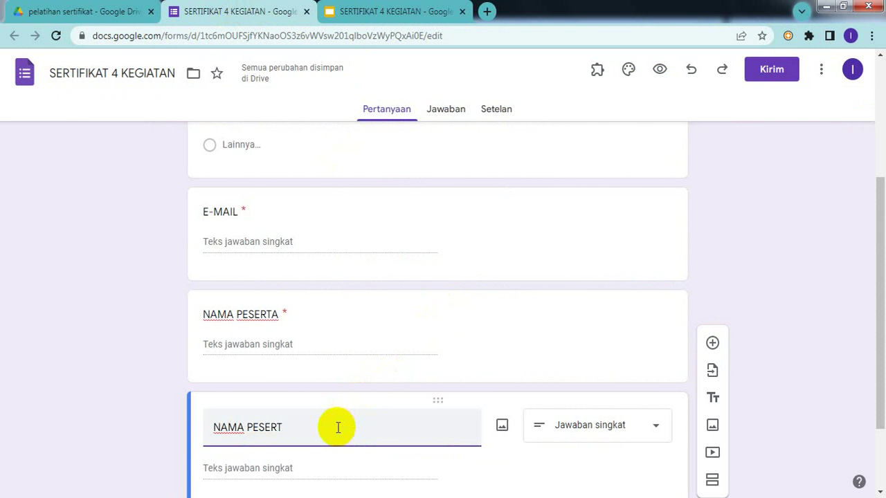
key(BackSpace)
key(BackSpace)
key(BackSpace)
key(BackSpace)
key(BackSpace)
key(BackSpace)
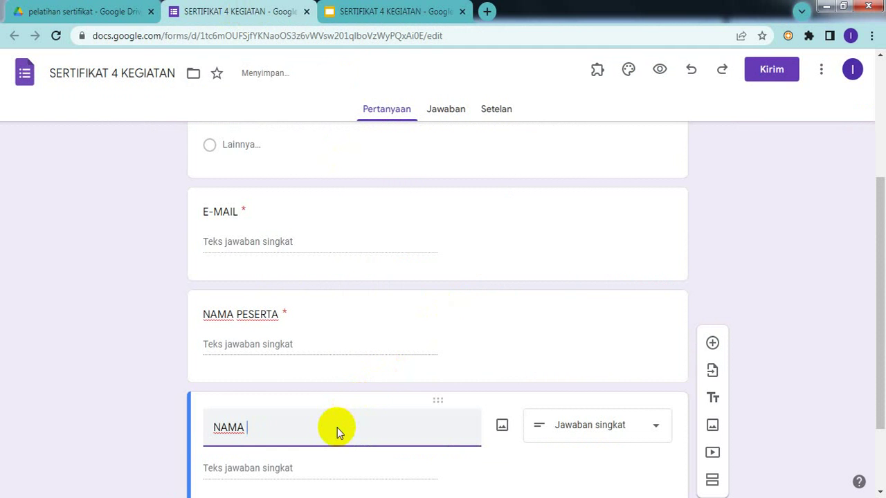
text(KEGIATAN)
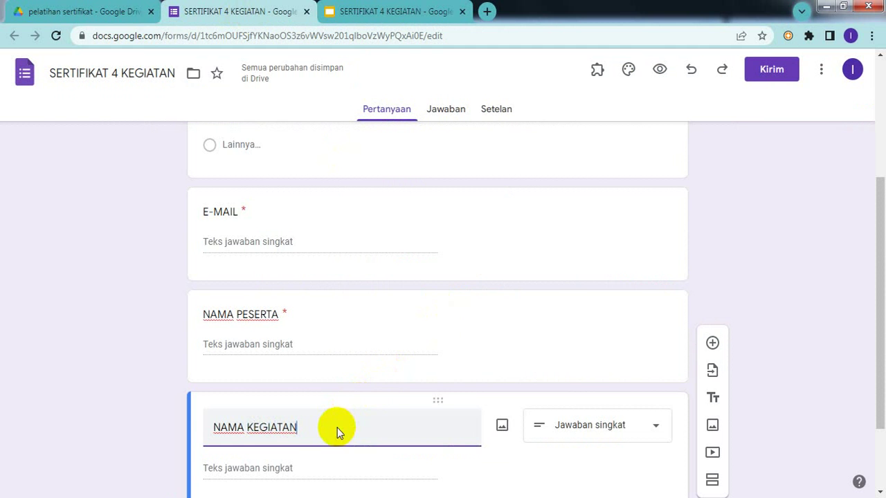
click(649, 429)
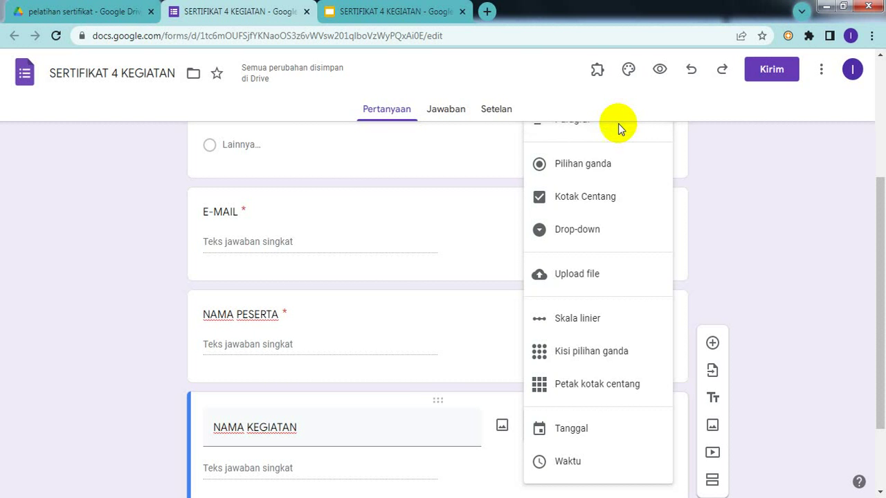
- Change NAMA KEGIATAN to Paragraf, then settle on the Kotak Centang (checkbox) type
key(Escape)
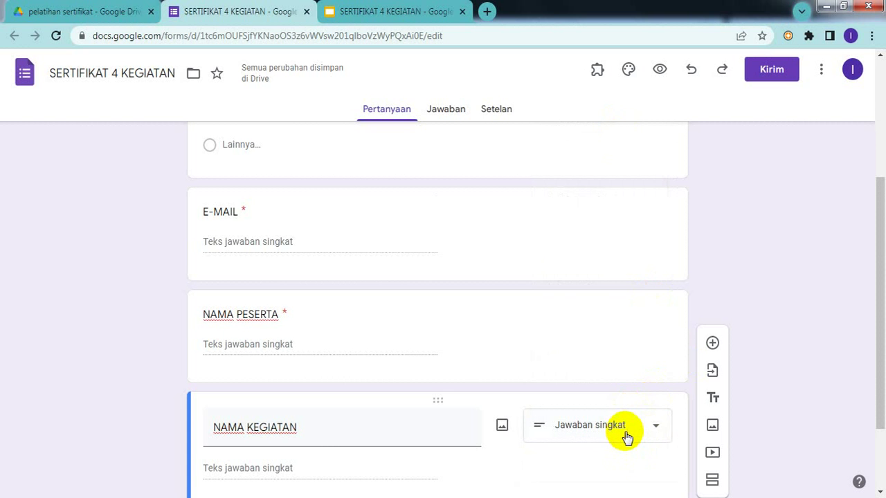
click(625, 434)
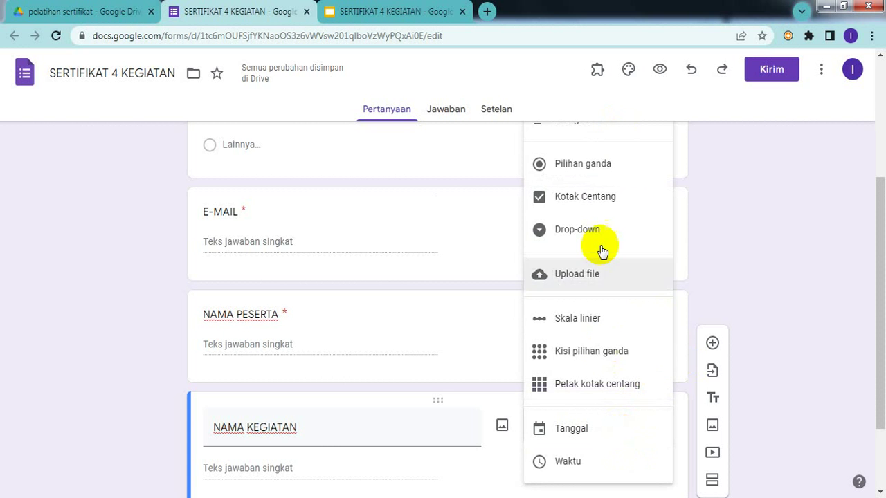
click(600, 130)
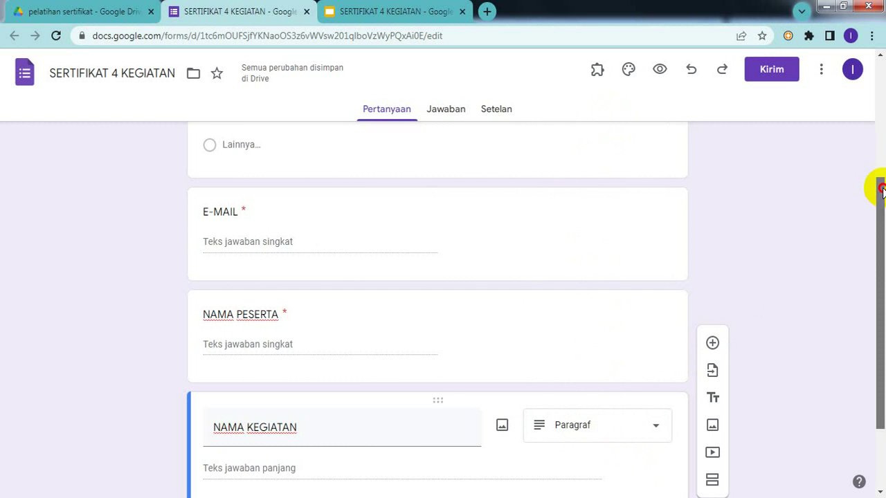
drag(879, 178, 881, 276)
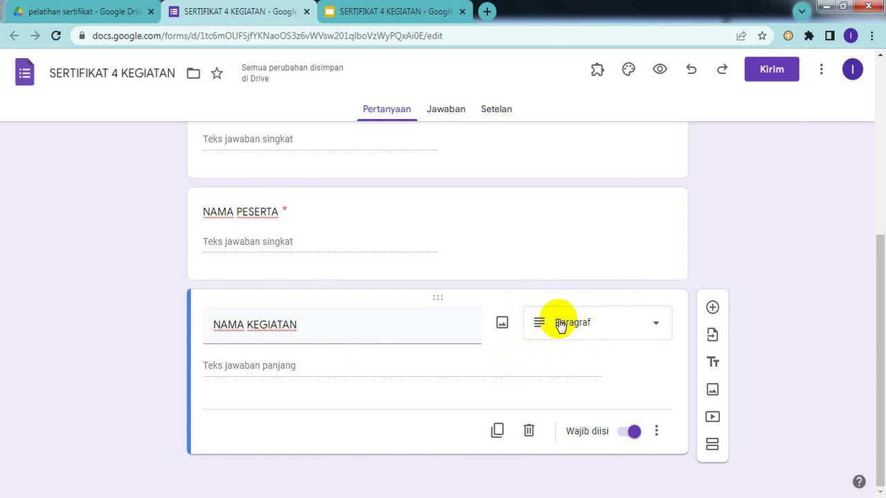
click(588, 332)
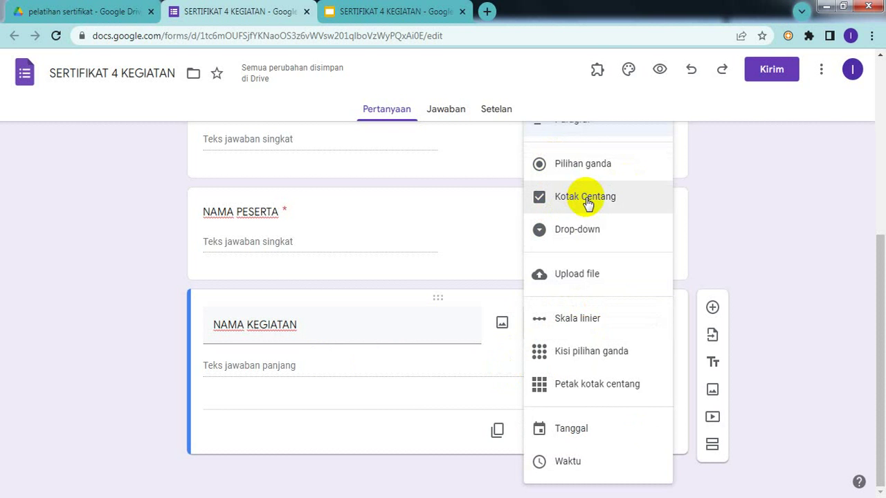
click(586, 199)
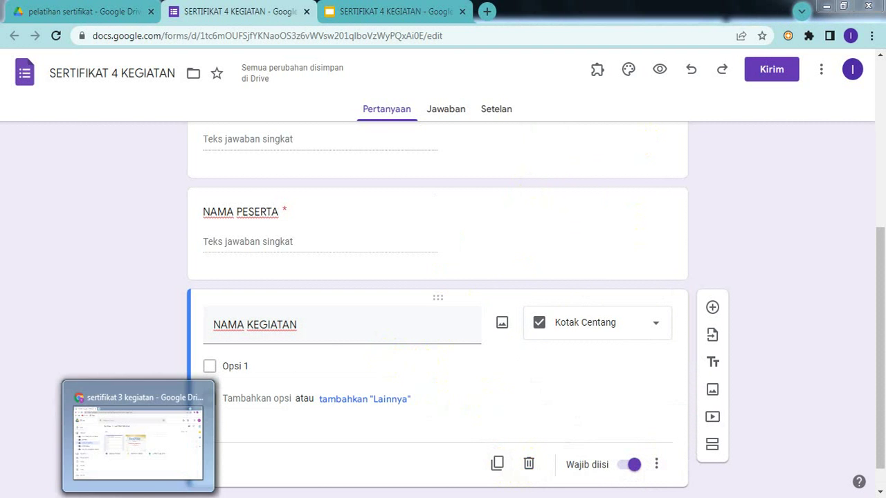
- Open the sertifikat 3 kegiatan form from its Google Drive folder in the other window
click(169, 419)
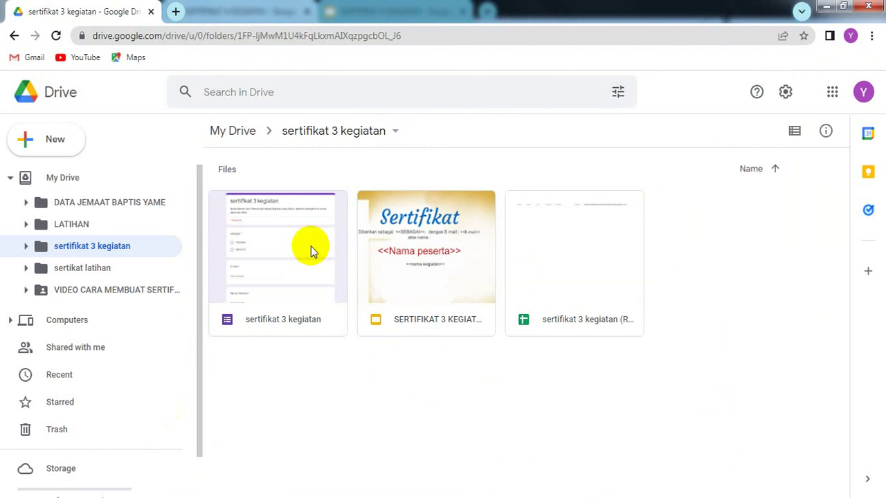
double_click(262, 280)
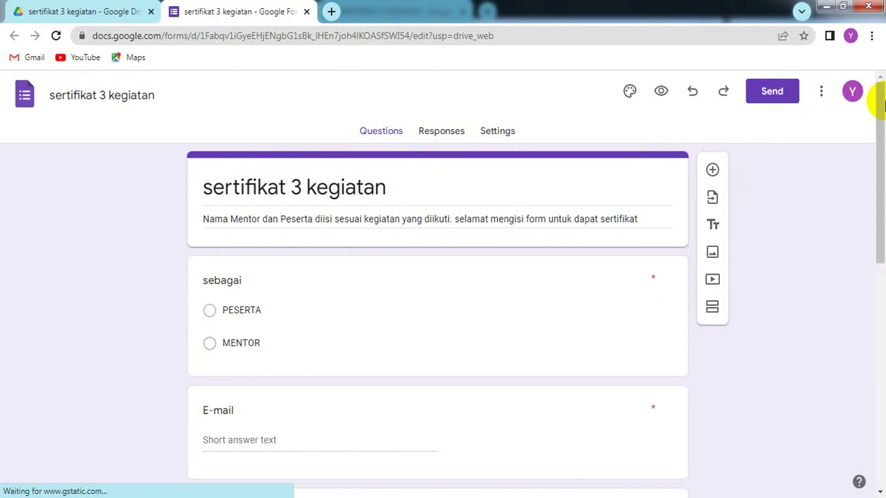
- Scroll to the older form's Nama Kegiatan options and select their texts
drag(883, 104, 883, 290)
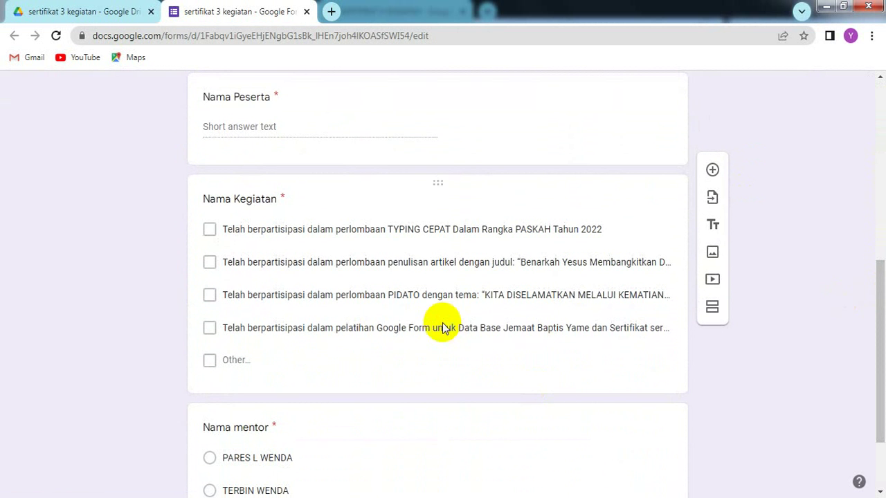
click(346, 232)
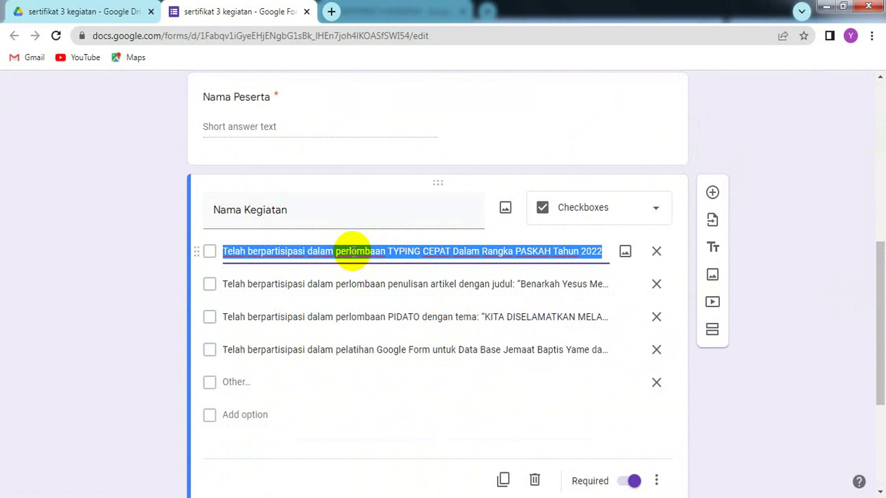
right_click(353, 252)
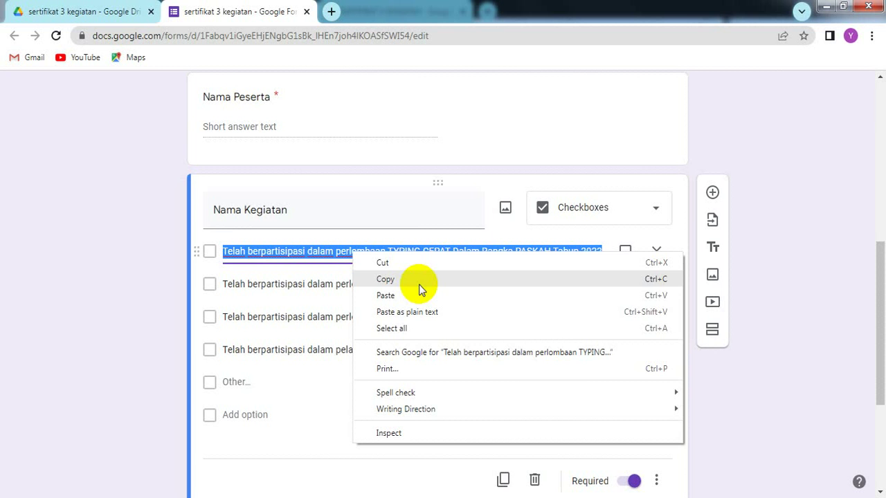
click(213, 229)
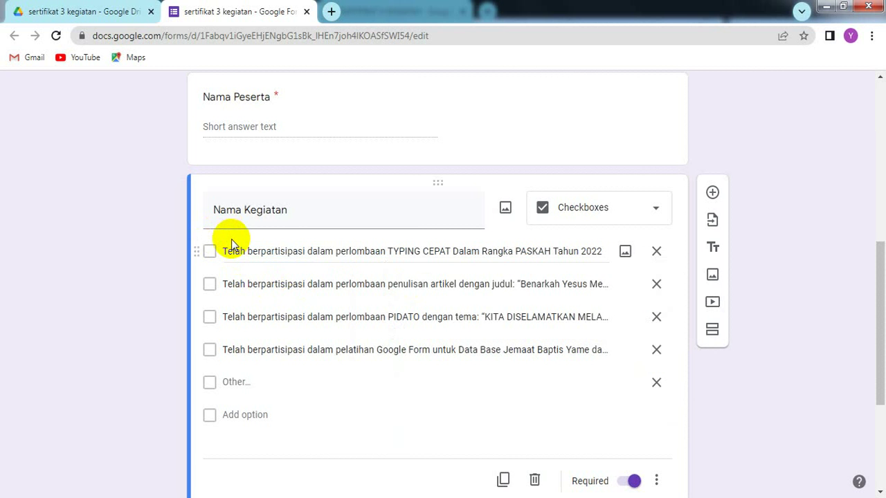
drag(232, 282, 233, 307)
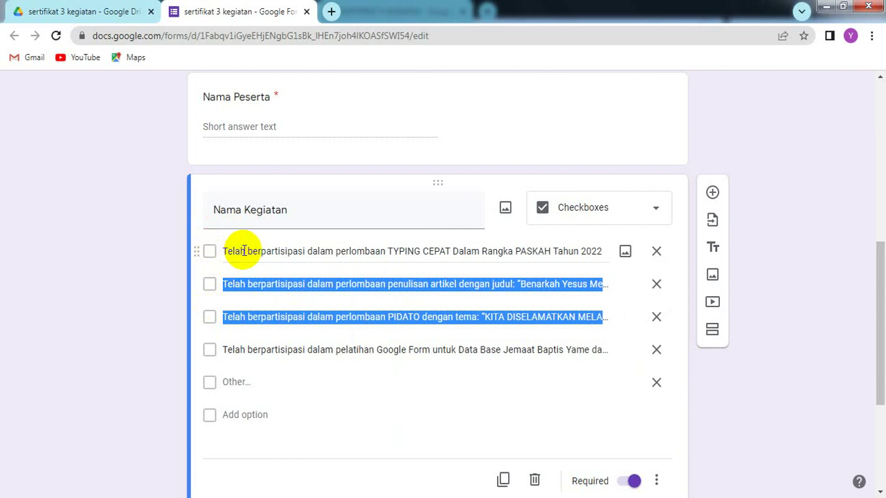
drag(238, 250, 238, 313)
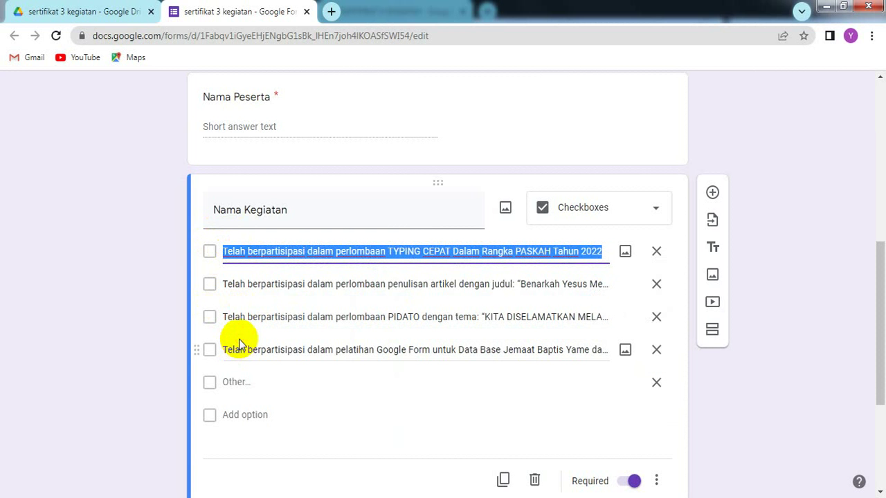
click(270, 287)
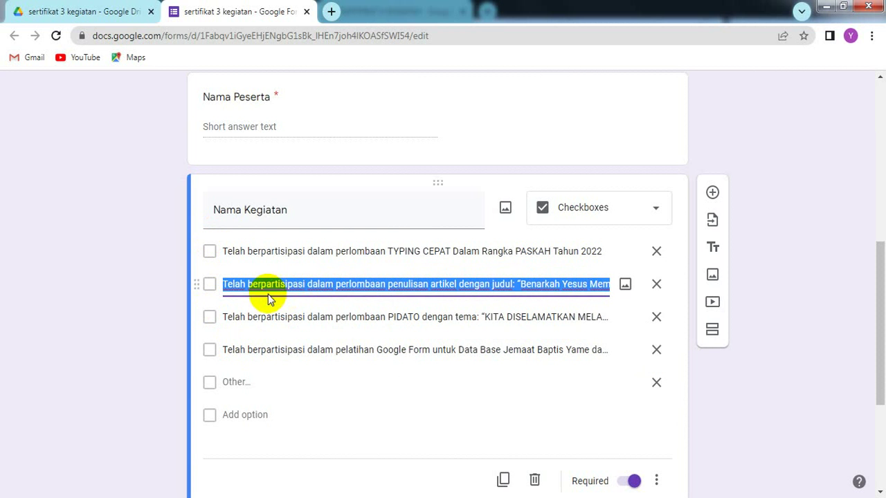
click(235, 312)
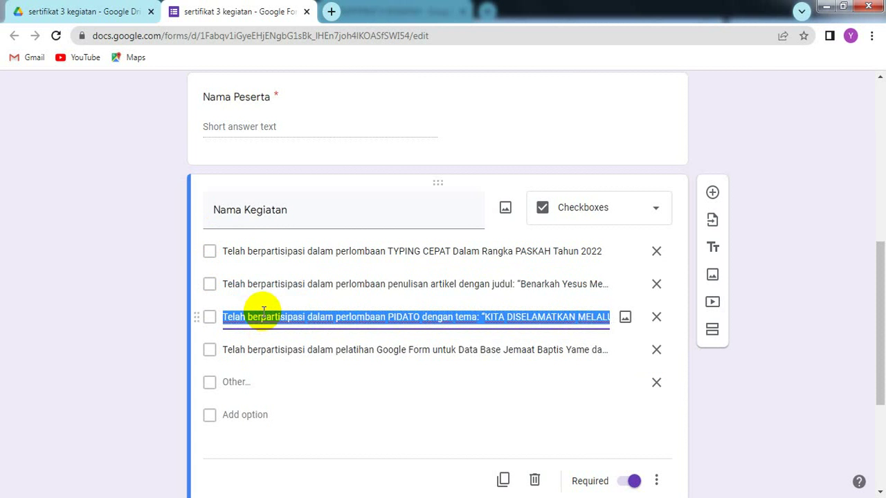
- Copy the TYPING CEPAT option text to the clipboard
click(257, 246)
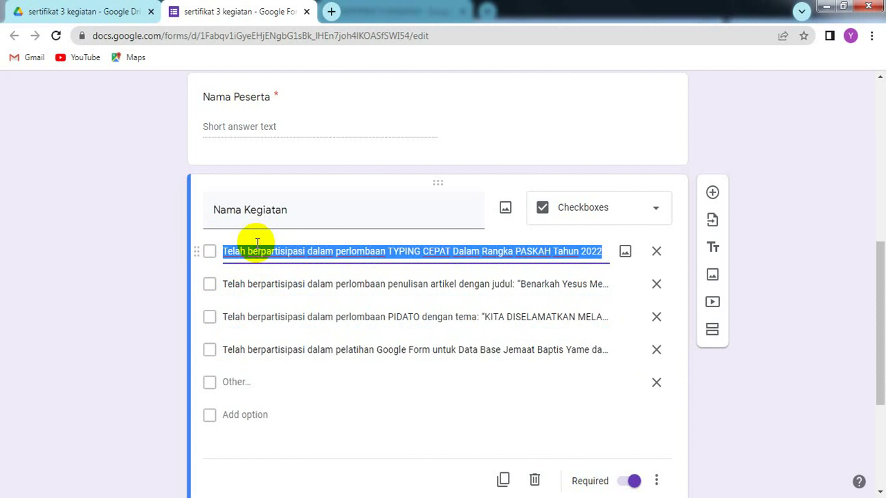
right_click(257, 242)
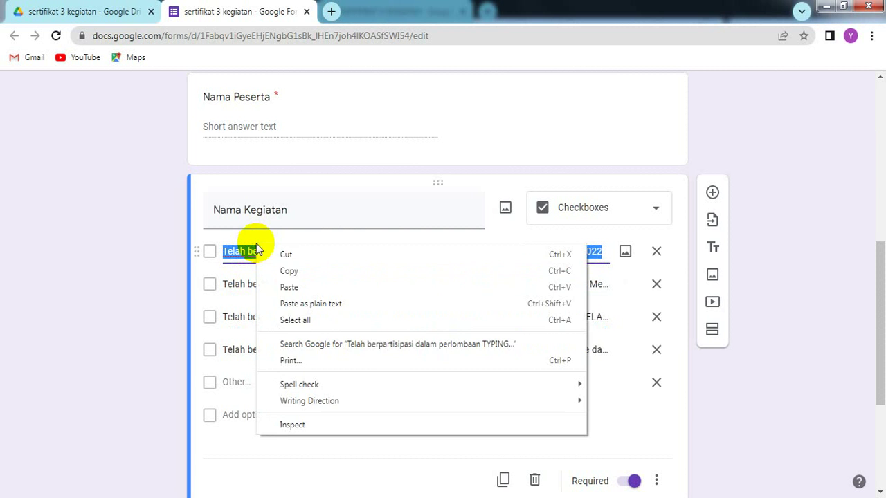
click(294, 269)
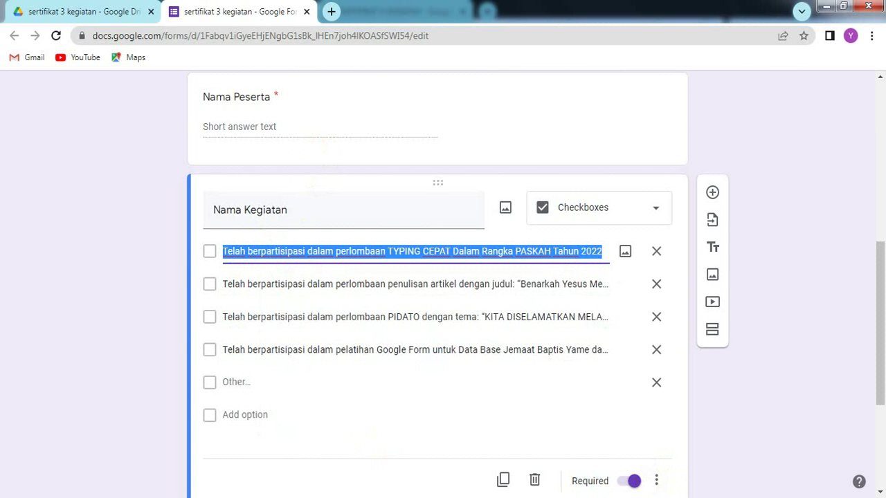
key(alt+Tab)
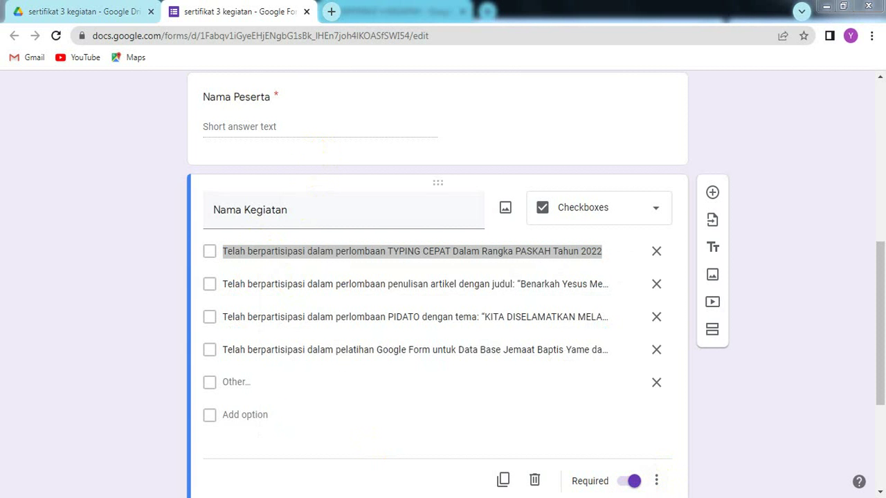
mouse_move(608, 497)
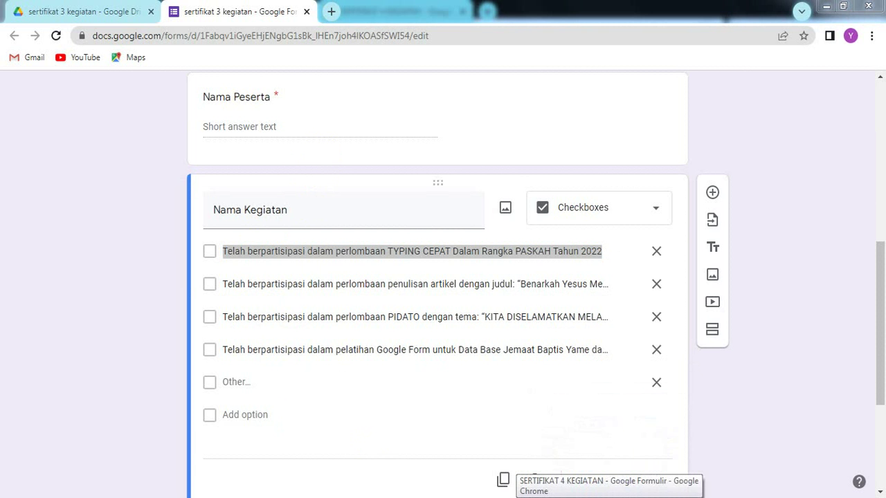
- Paste TYPING CEPAT as the first option and add an Other choice
click(609, 497)
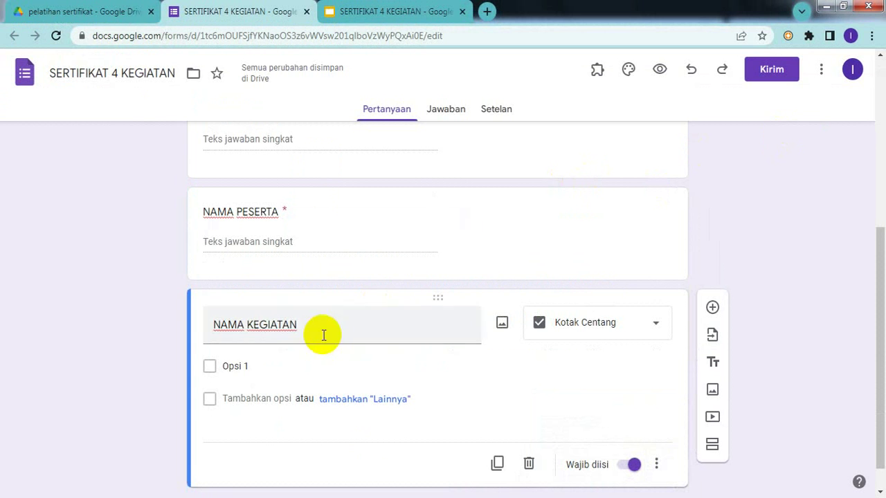
click(245, 366)
click(245, 366)
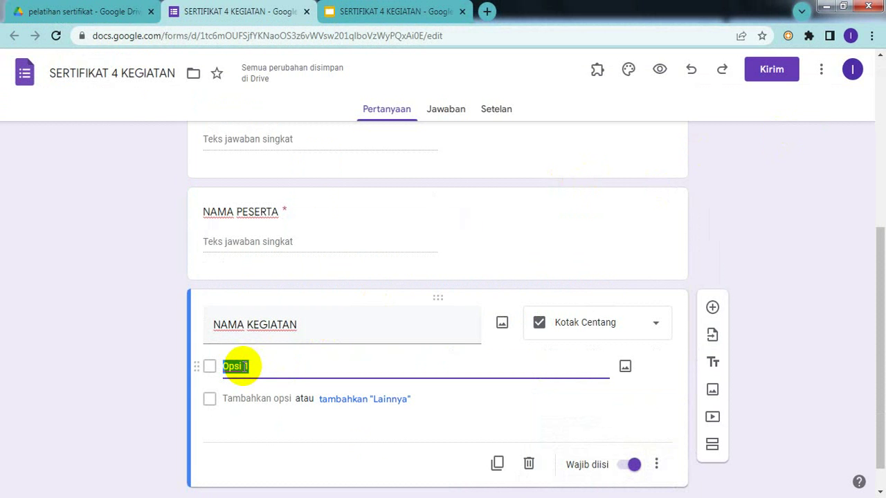
key(ctrl+v)
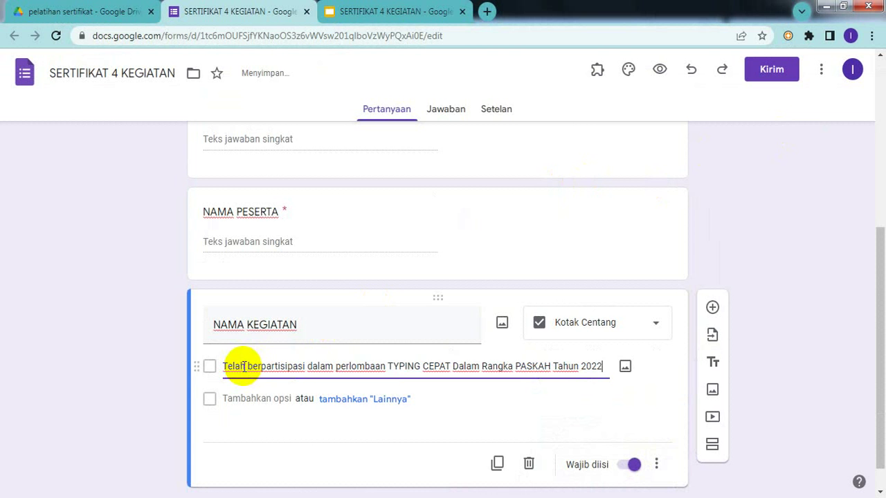
click(325, 401)
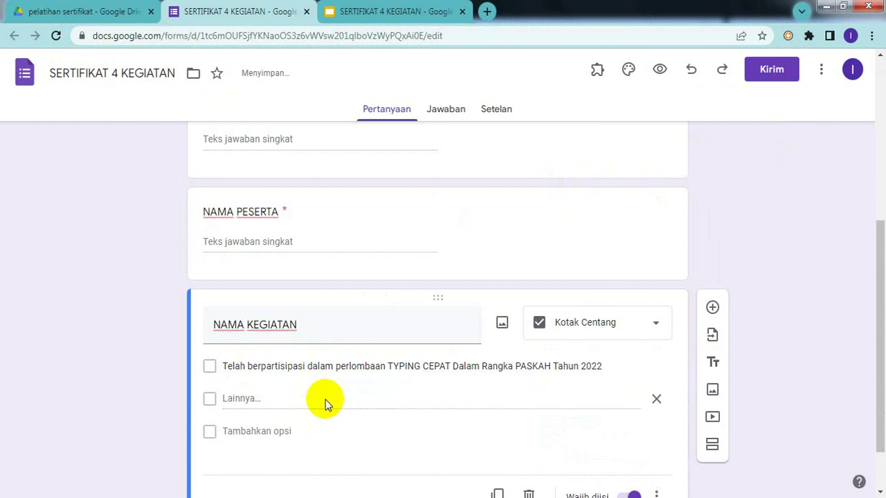
click(238, 430)
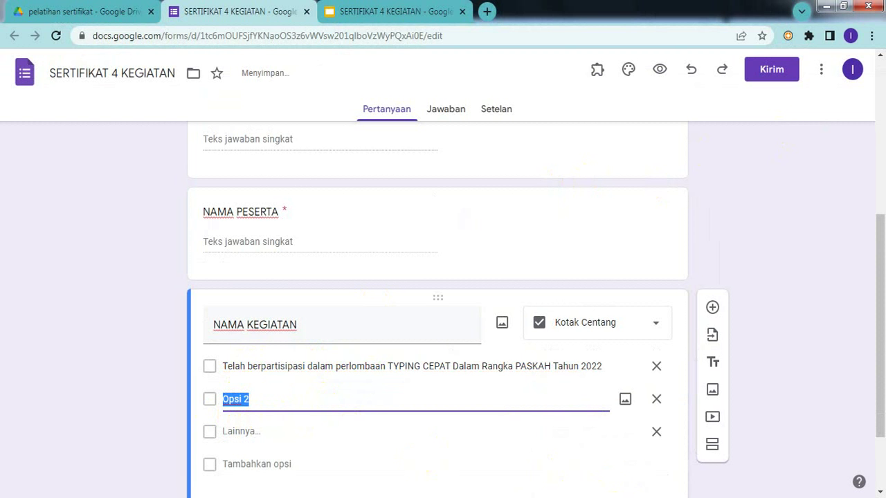
- Paste the article-writing contest text from the older form as the second option
key(alt+Tab)
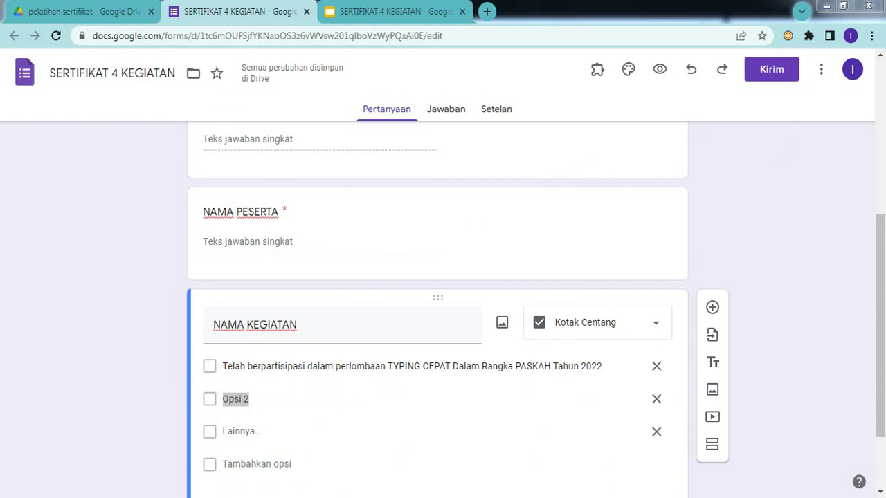
key(alt+Tab)
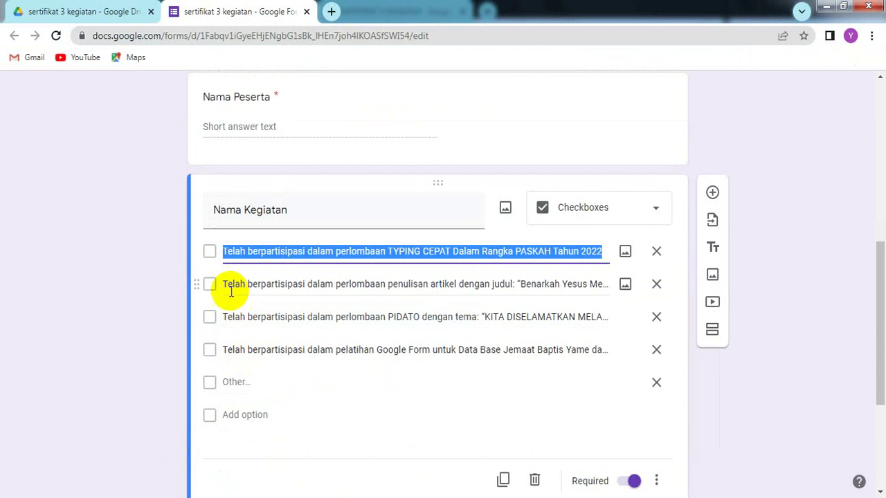
click(230, 284)
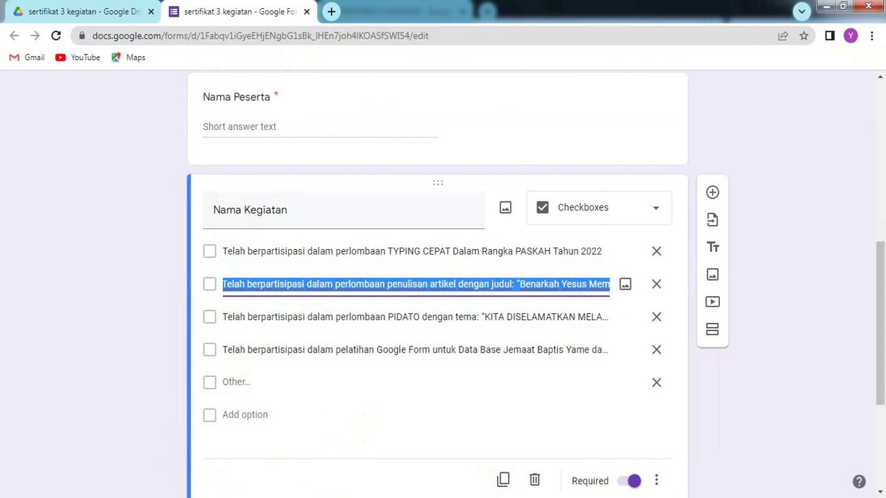
key(alt+Tab)
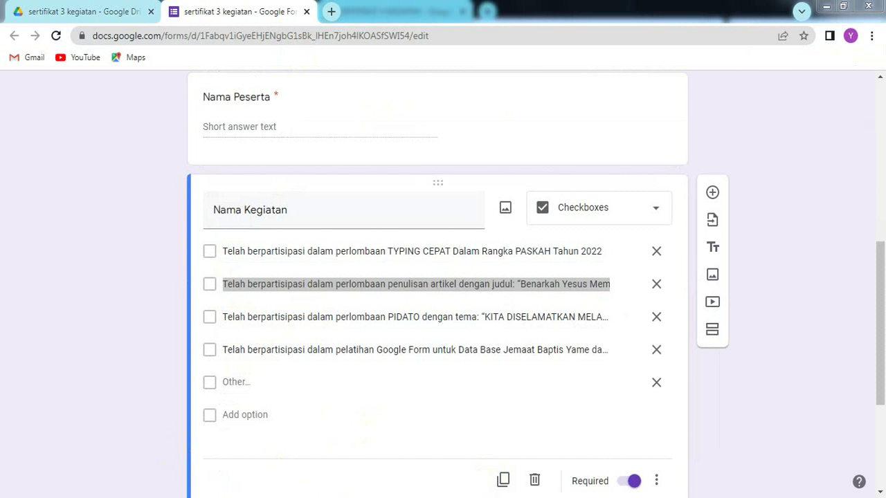
key(alt+Tab)
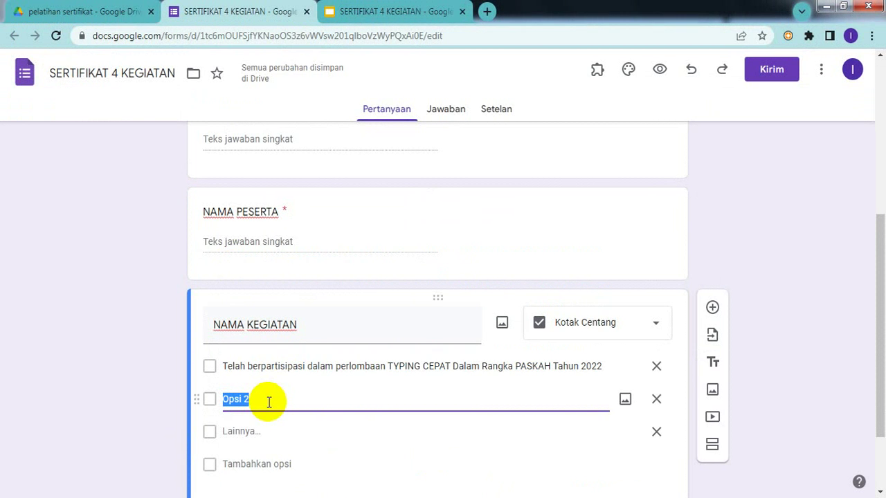
key(ctrl+v)
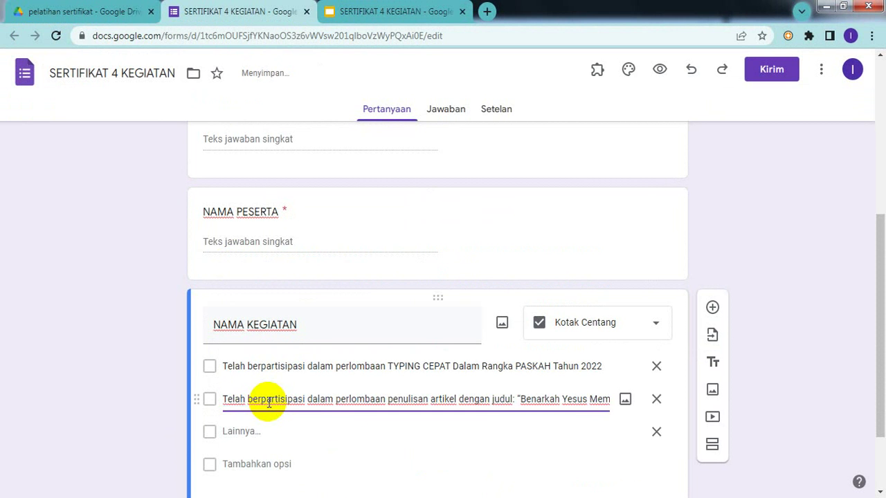
- Add a third option filled with the PIDATO text from the older form
click(253, 465)
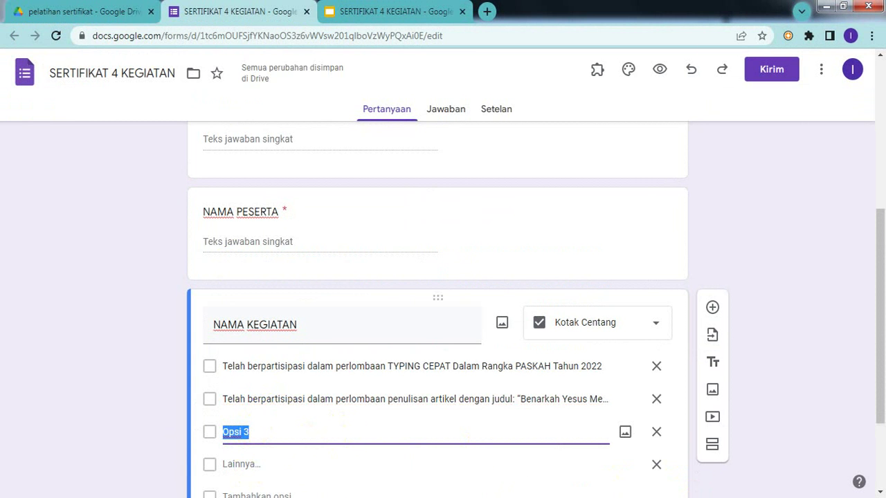
key(alt+Tab)
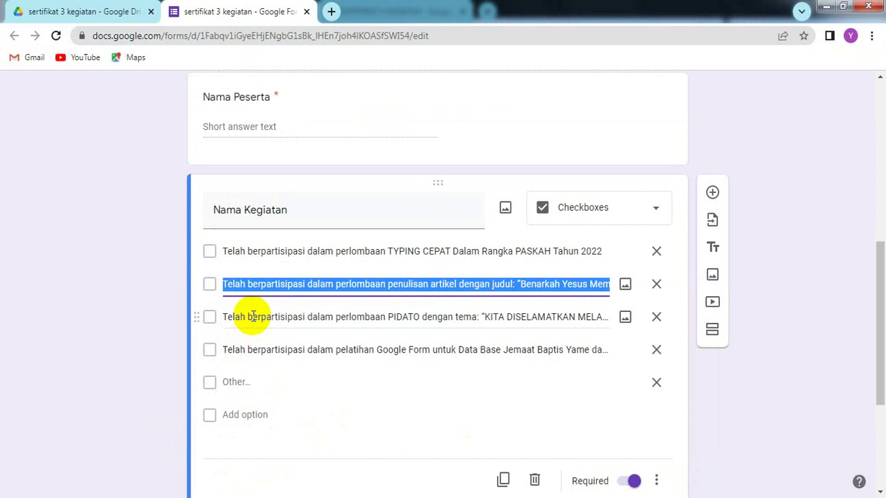
click(251, 317)
key(ctrl+c)
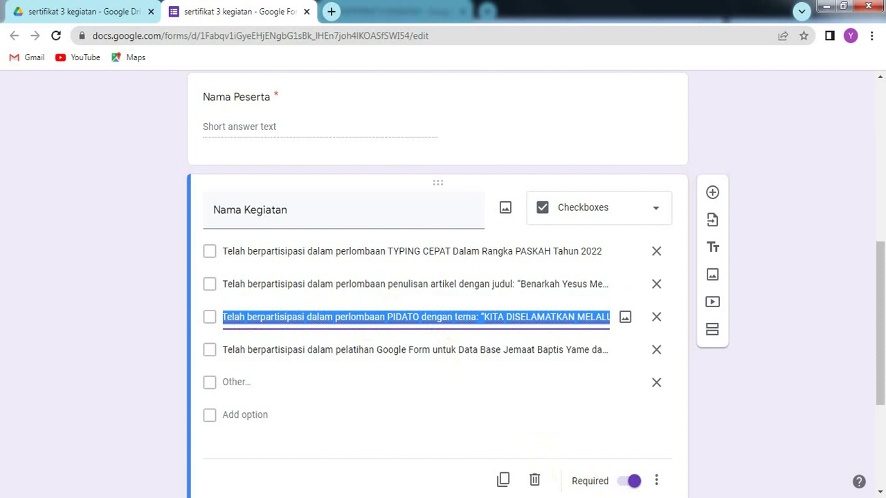
key(alt+Tab)
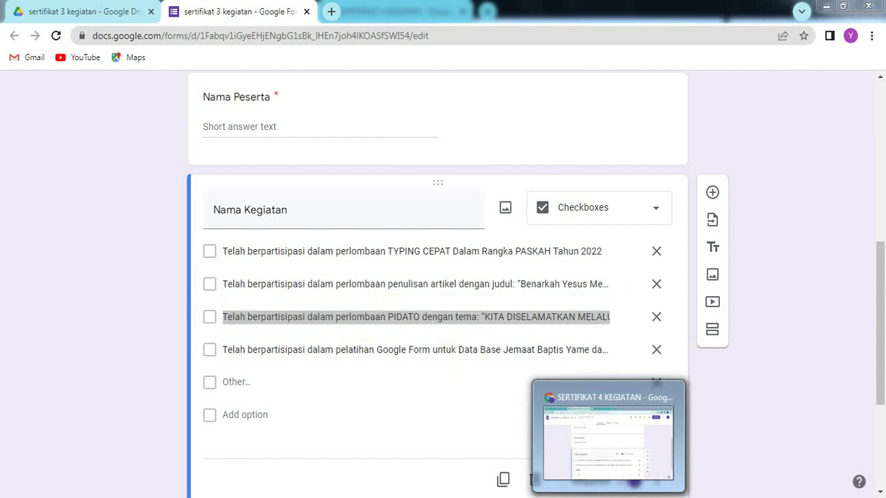
click(609, 496)
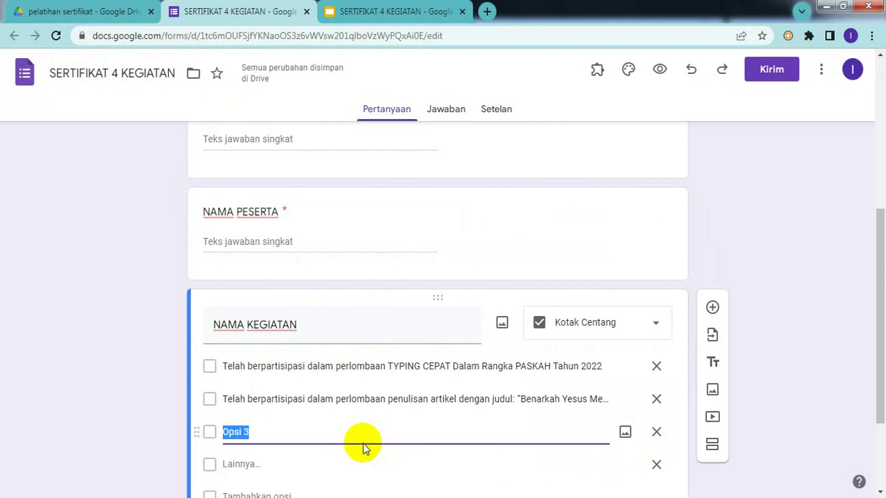
key(ctrl+v)
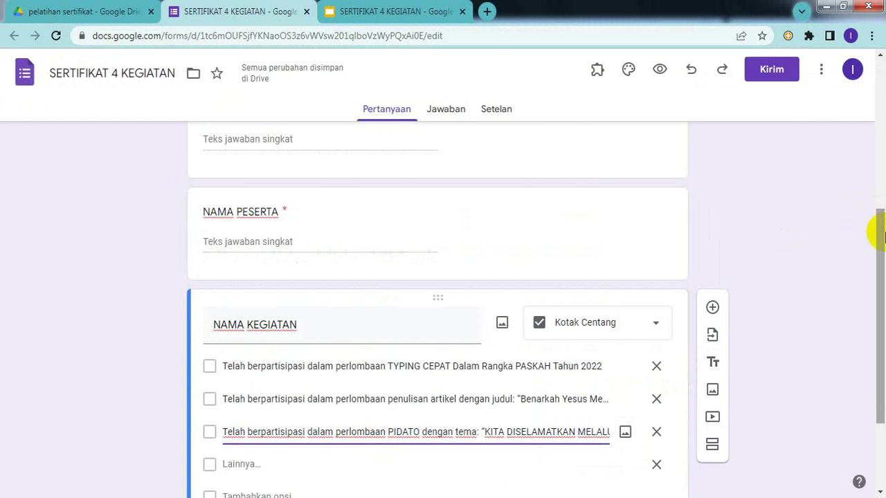
drag(881, 237, 880, 288)
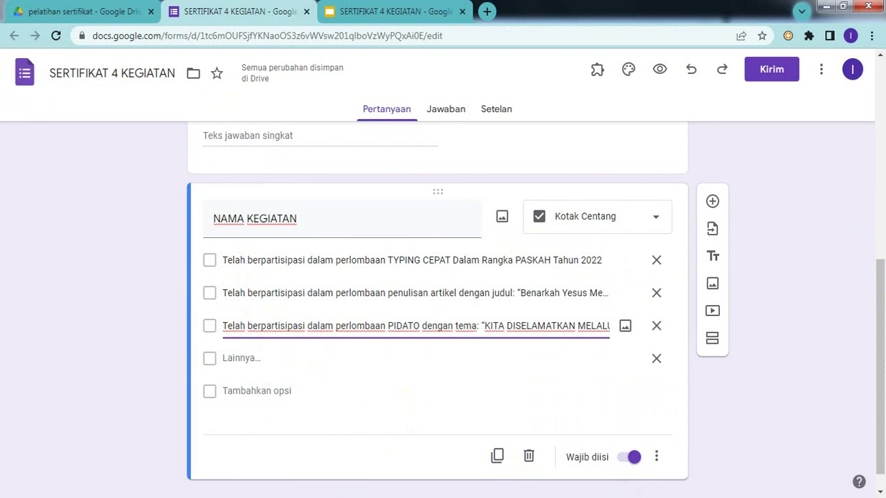
key(alt+Tab)
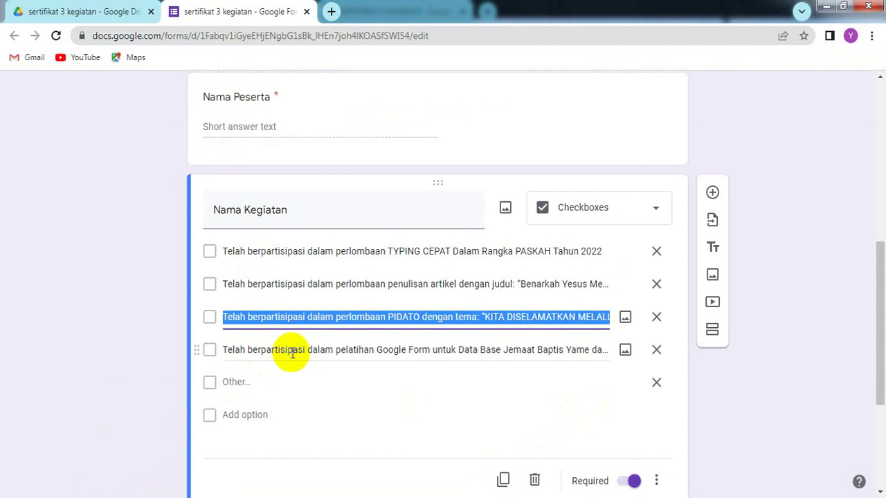
- Copy the Google Form training option from the older form and paste it as option 4
triple_click(292, 350)
key(ctrl+c)
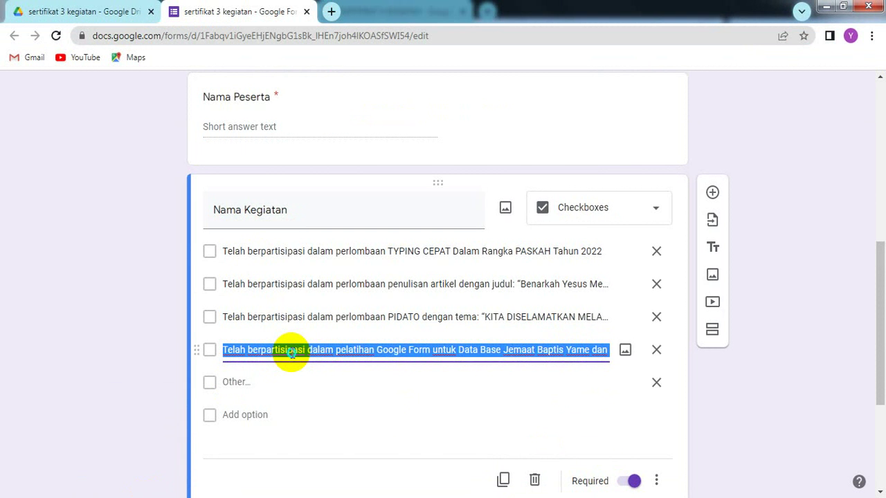
right_click(292, 354)
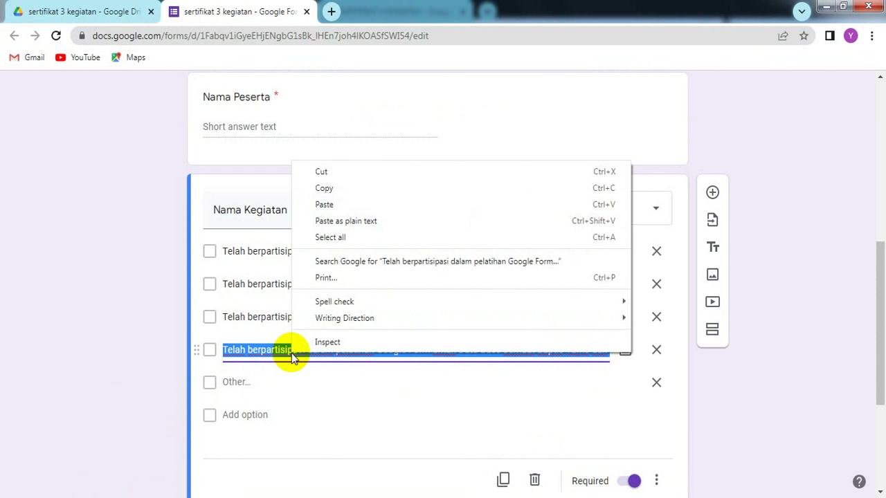
click(322, 188)
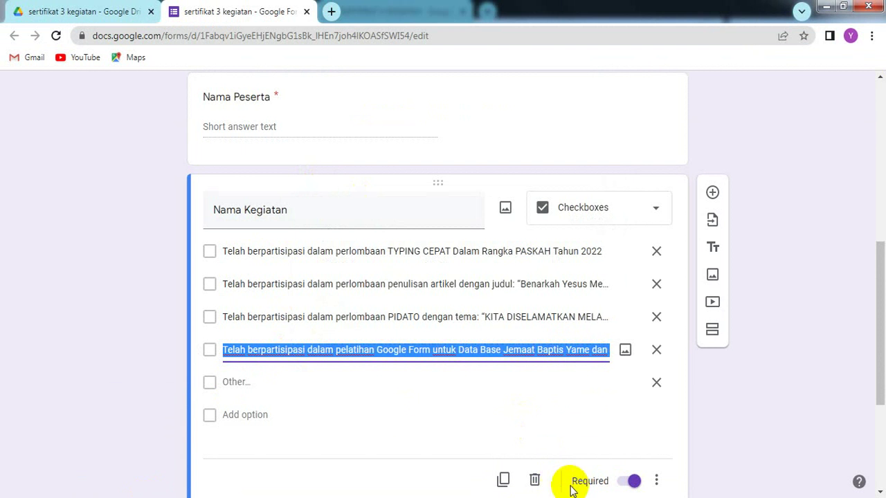
key(alt+Tab)
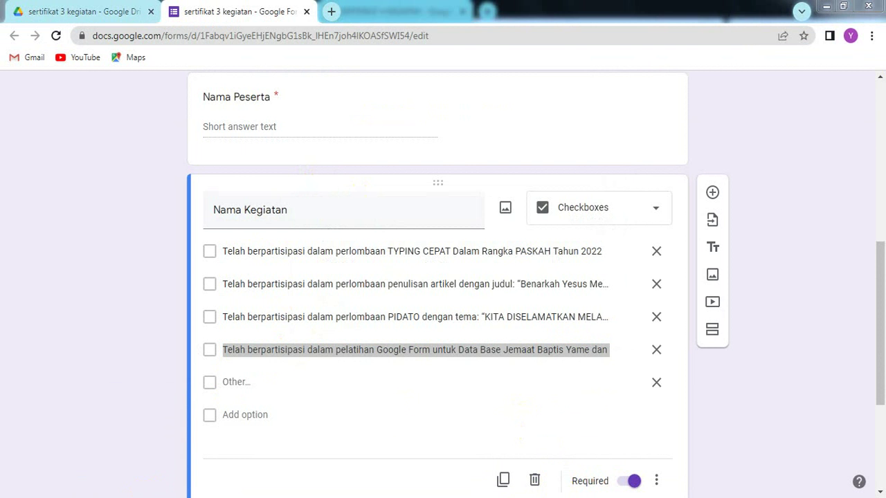
mouse_move(609, 497)
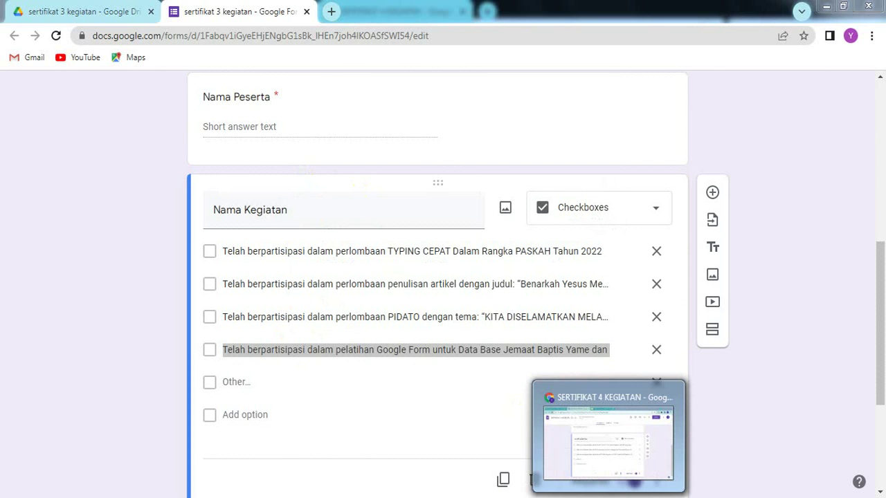
click(614, 443)
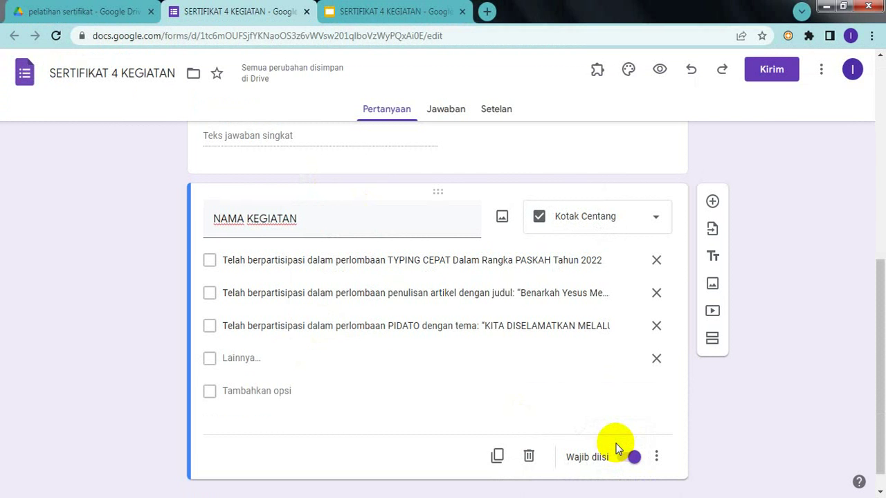
click(234, 387)
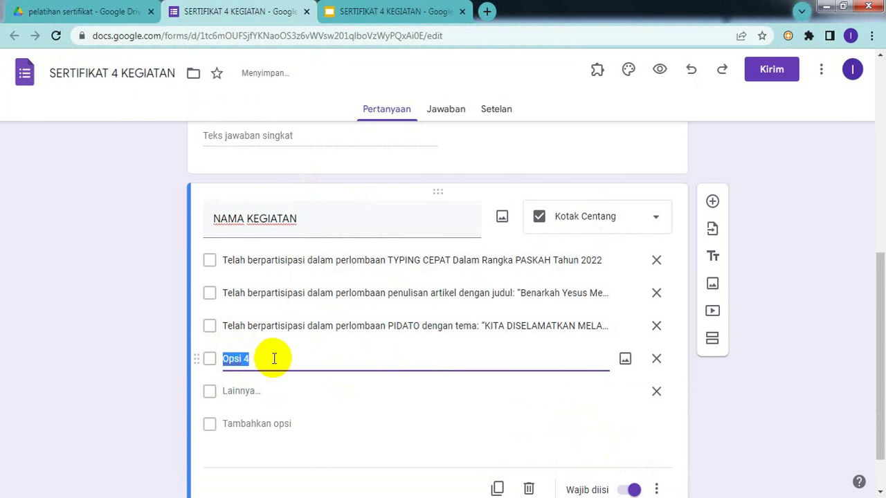
right_click(274, 359)
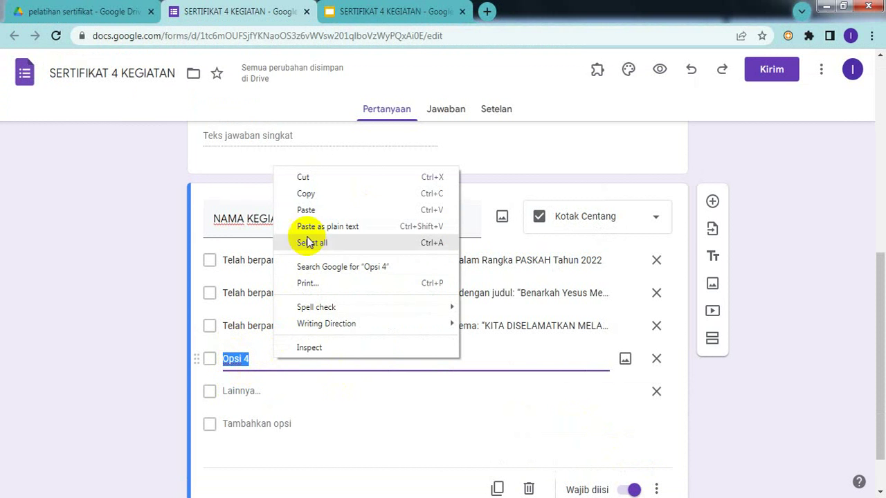
click(309, 210)
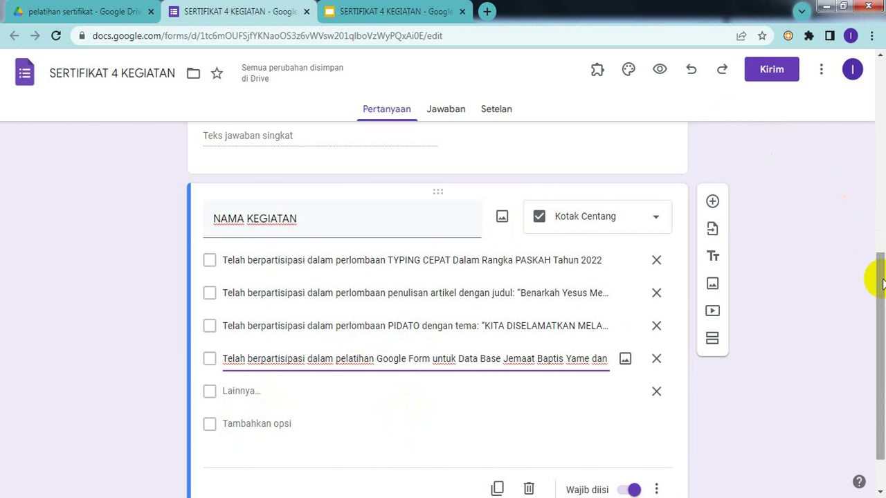
- Check the Slides template, then duplicate the NAMA KEGIATAN question
drag(880, 283, 880, 366)
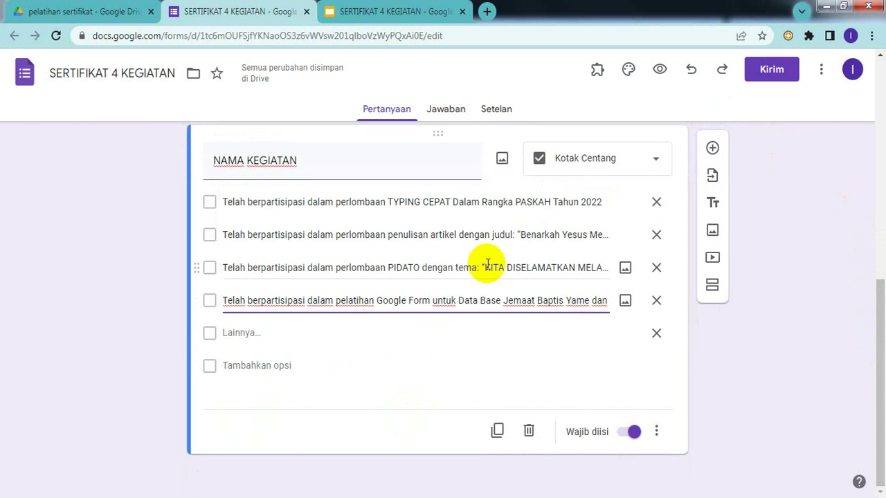
click(401, 12)
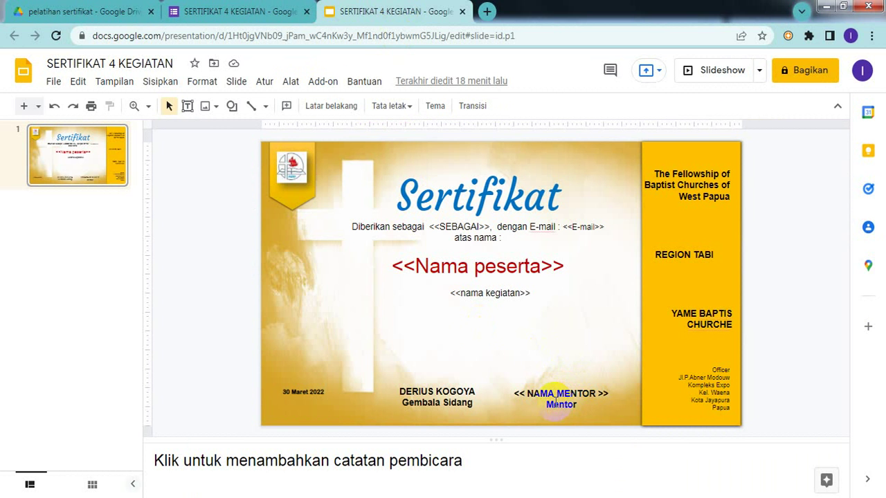
click(235, 12)
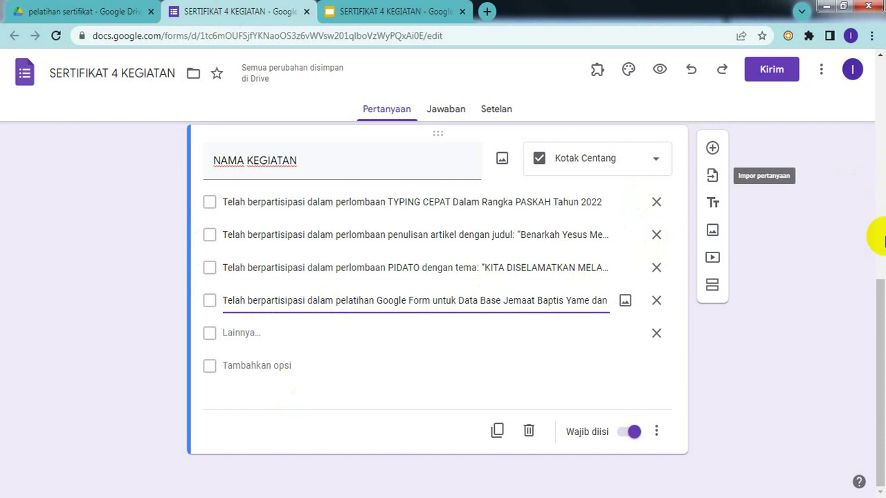
mouse_move(882, 346)
mouse_down()
mouse_move(882, 297)
mouse_move(882, 362)
mouse_move(882, 157)
mouse_move(882, 344)
mouse_up()
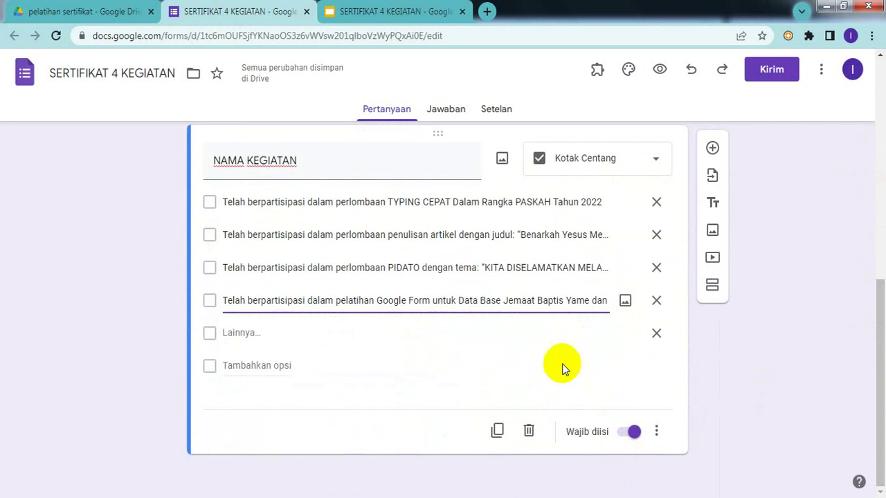
click(497, 433)
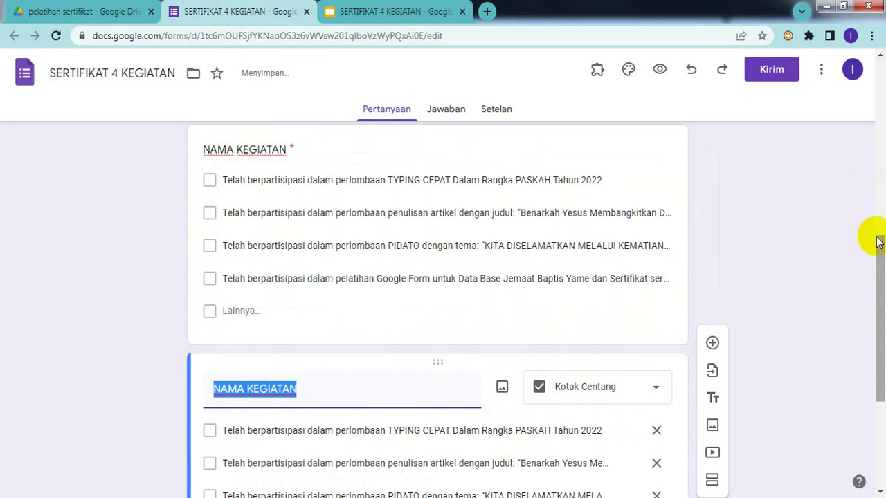
- Retitle the copy NAMA MENTOR by replacing KEGIATAN
drag(878, 245, 877, 310)
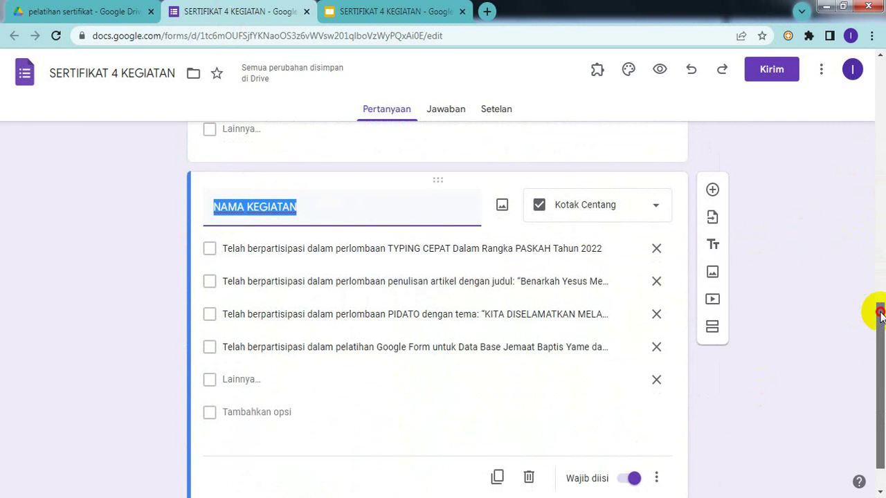
click(325, 212)
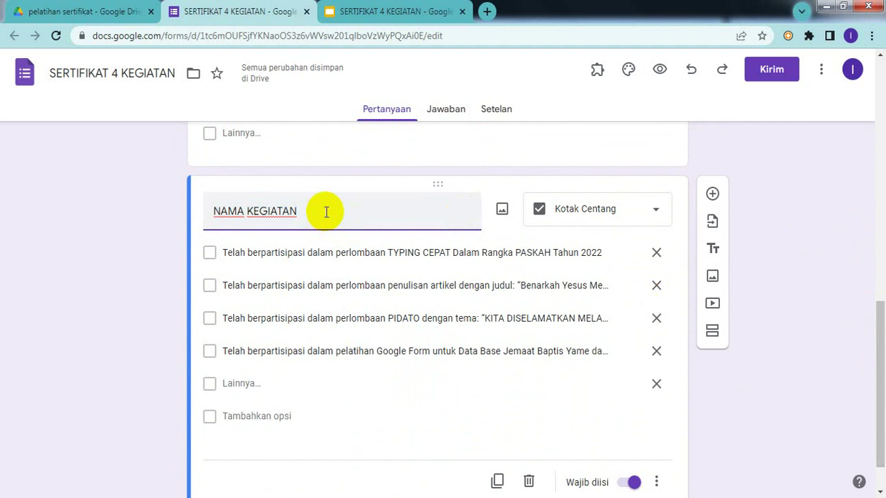
key(BackSpace)
key(BackSpace)
key(BackSpace)
key(BackSpace)
key(BackSpace)
key(BackSpace)
text(MA M)
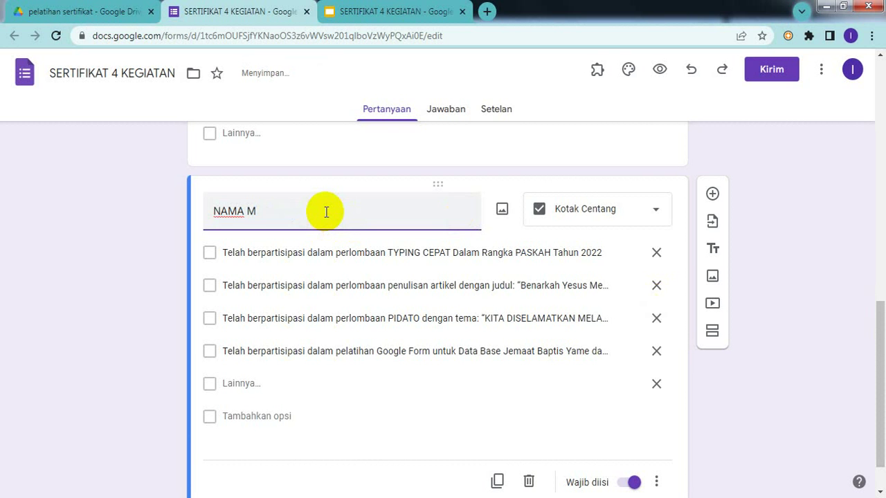
text(ENTOR)
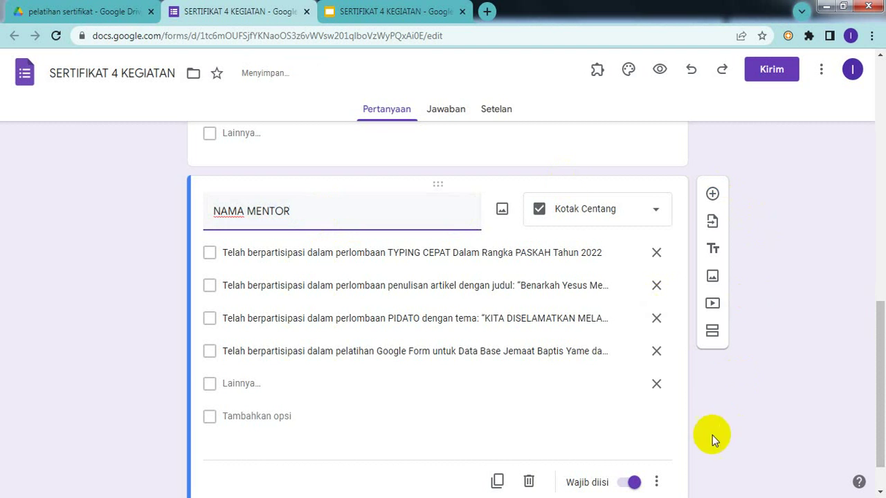
click(750, 443)
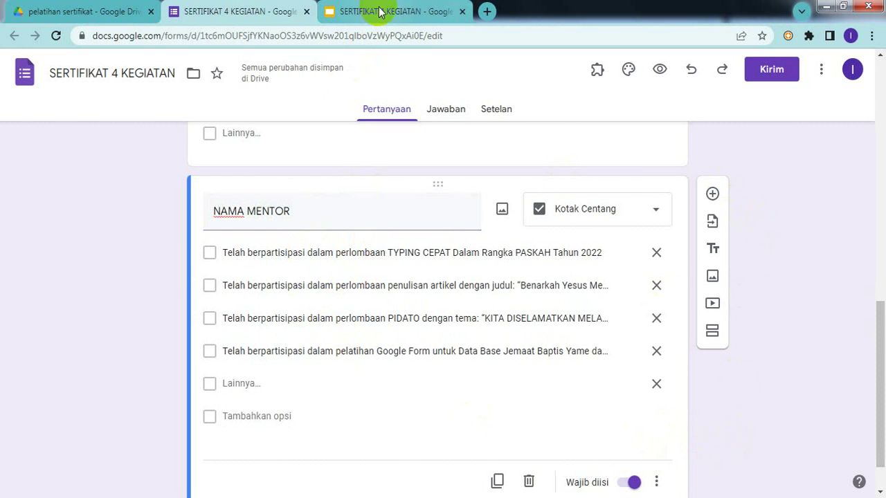
mouse_move(609, 497)
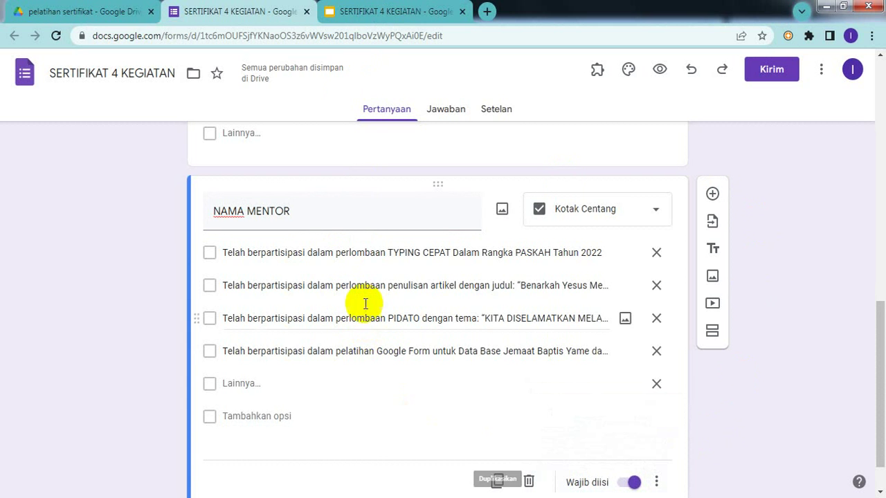
- Type the first mentor's name over option 1, then locate Nama mentor in the older form
click(389, 254)
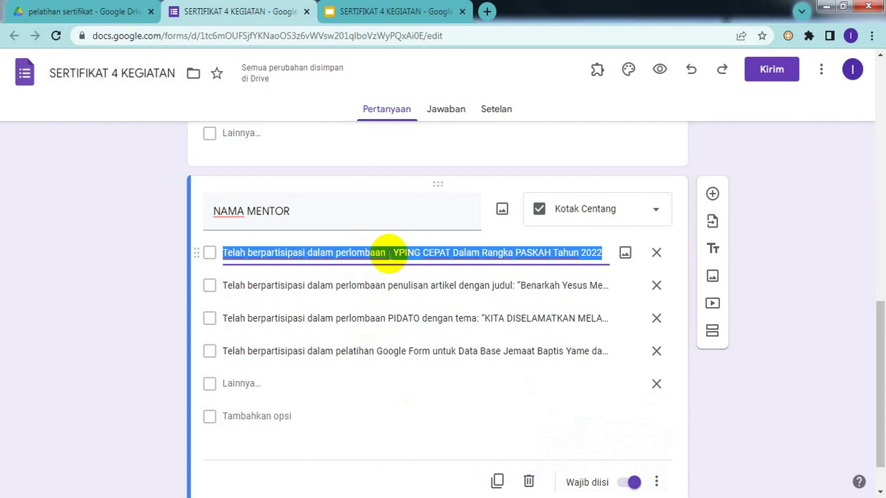
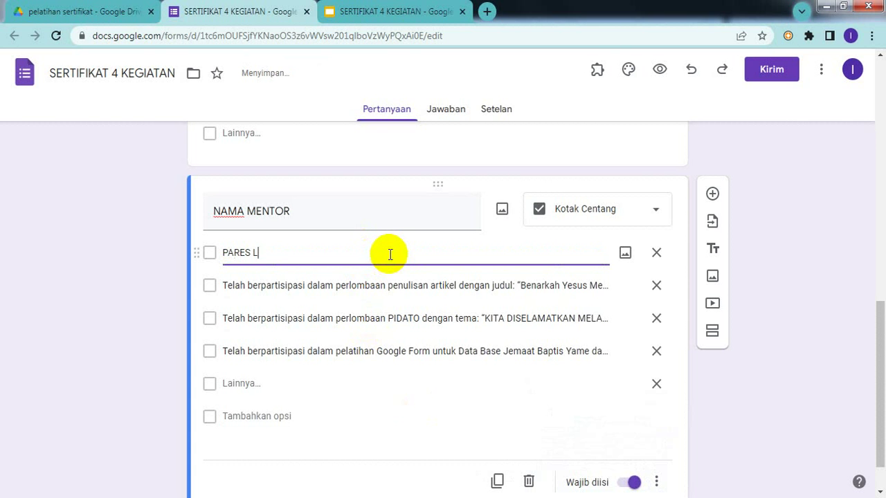
click(333, 285)
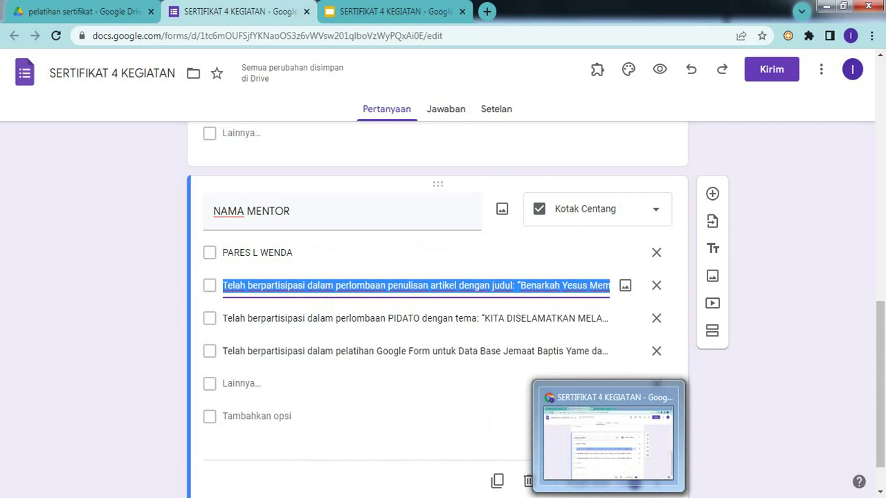
click(609, 497)
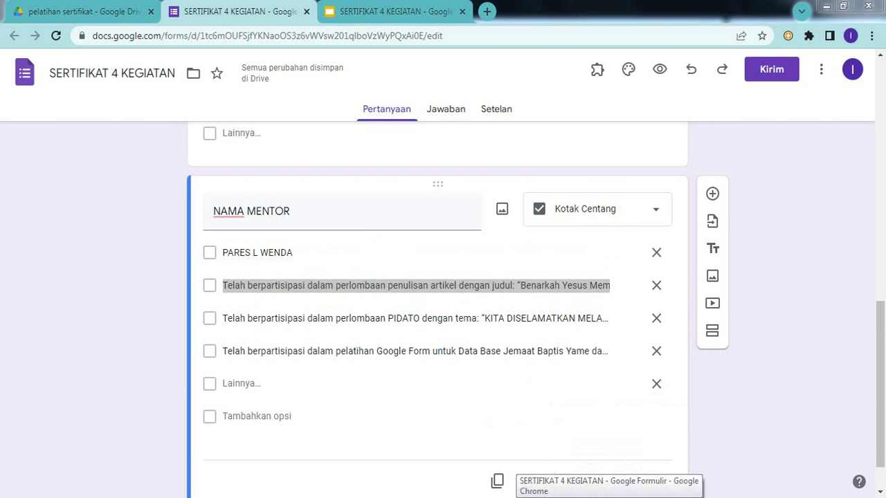
click(512, 497)
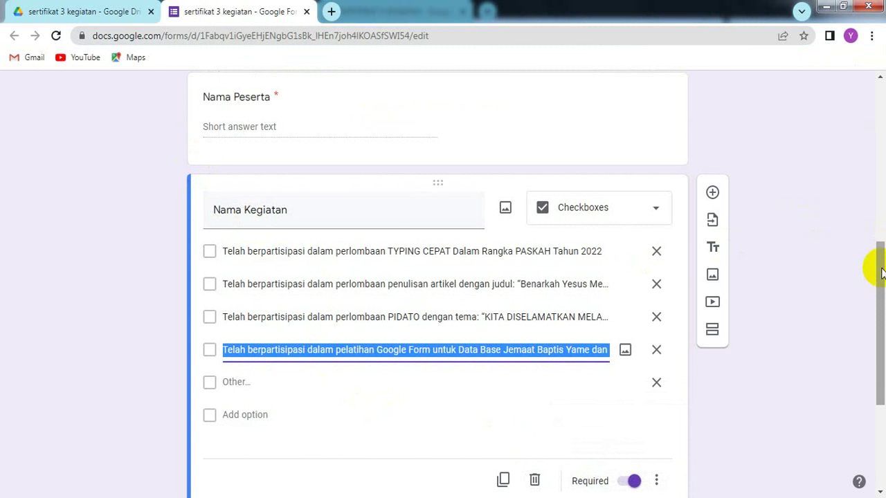
drag(881, 270, 875, 386)
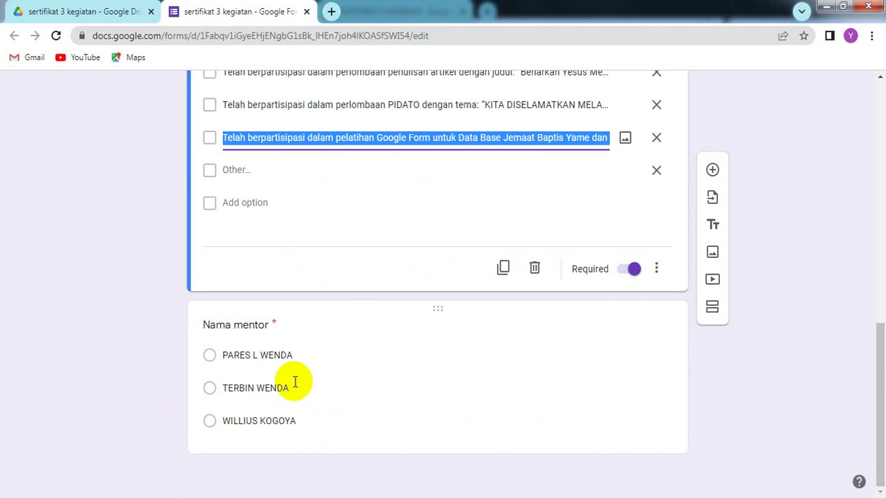
click(294, 382)
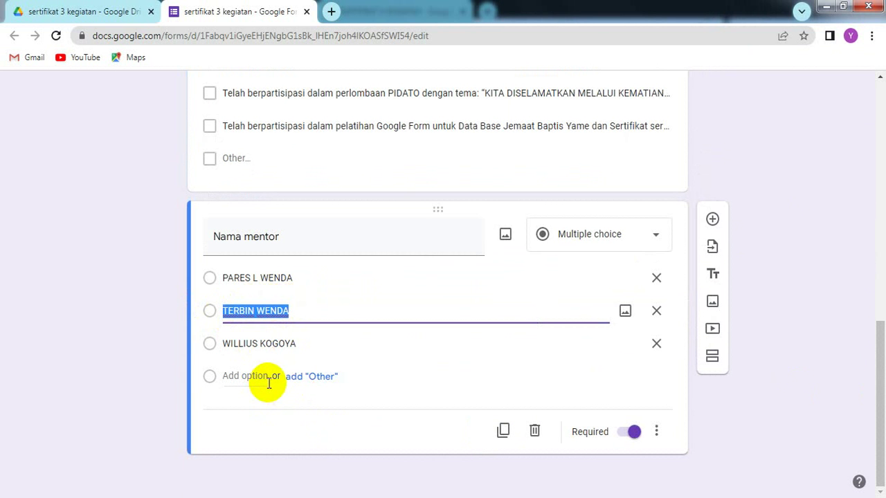
click(291, 380)
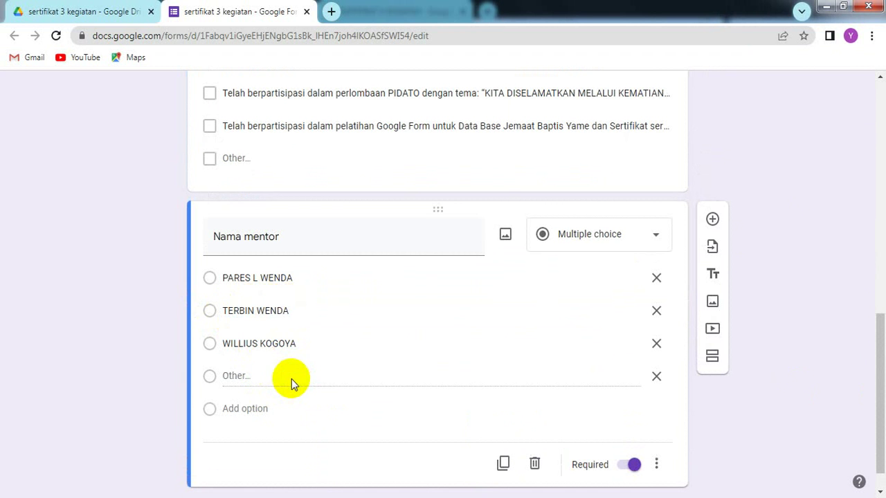
- Copy the second mentor's name from the older form and paste it as option 2
click(294, 313)
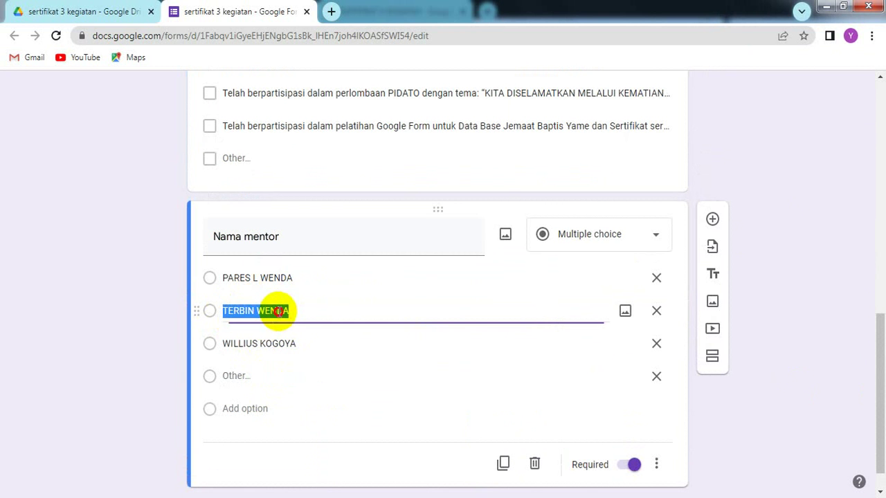
right_click(233, 312)
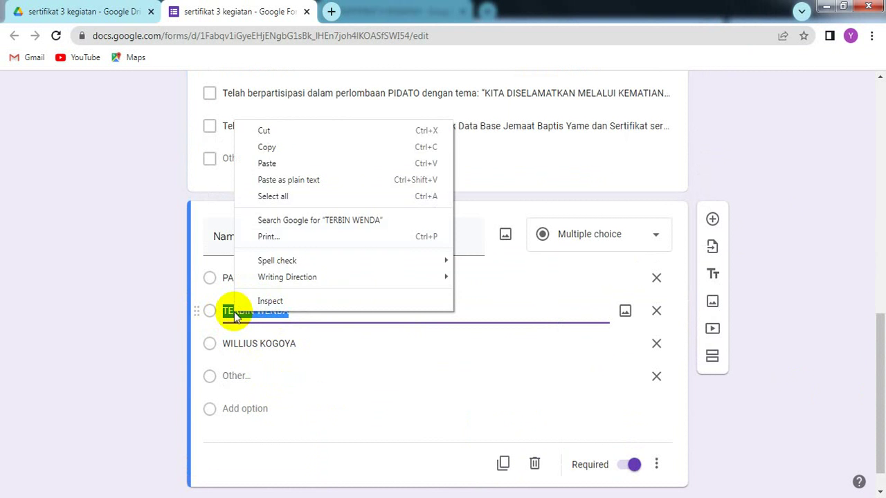
click(296, 159)
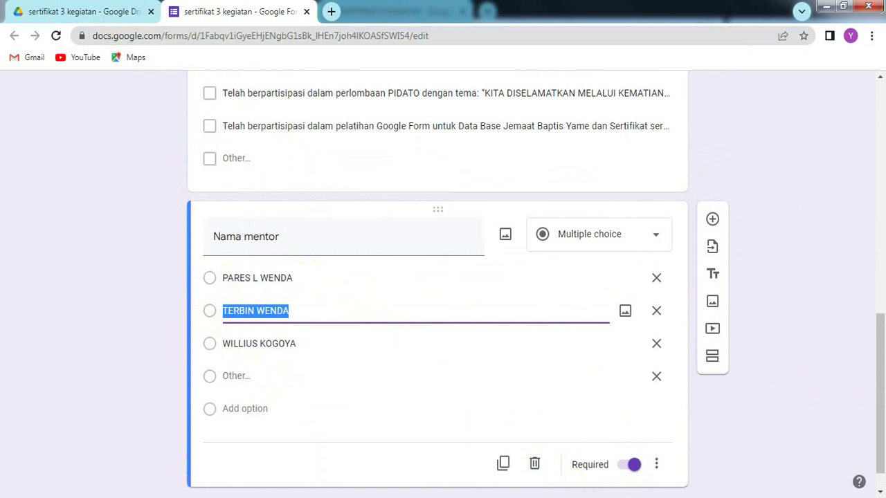
key(alt+Tab)
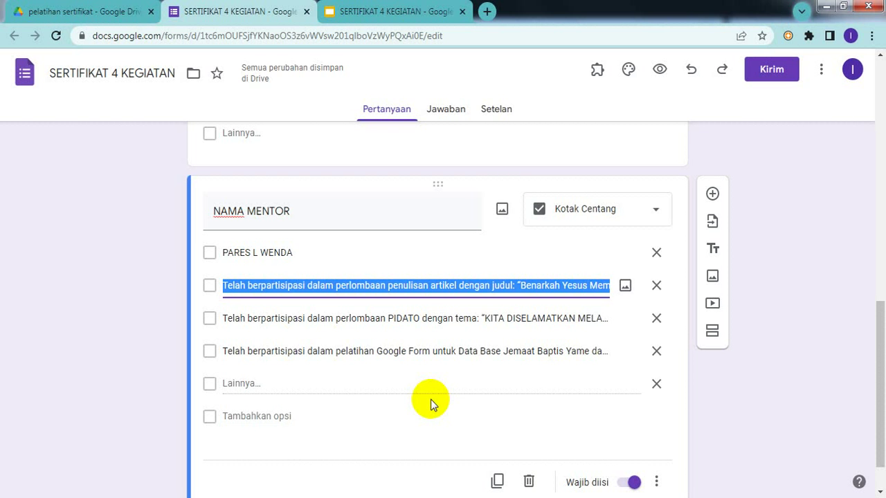
key(ctrl+v)
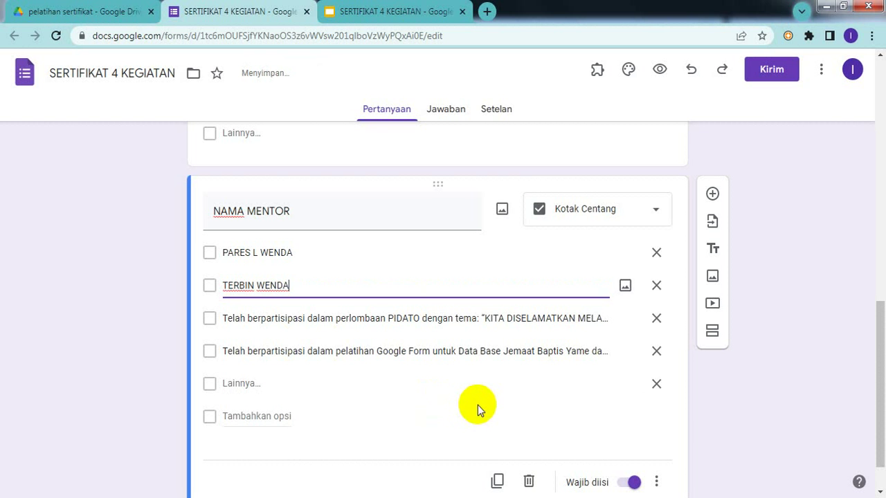
- Type the third mentor's name over option 3 and delete the leftover fourth option
triple_click(413, 319)
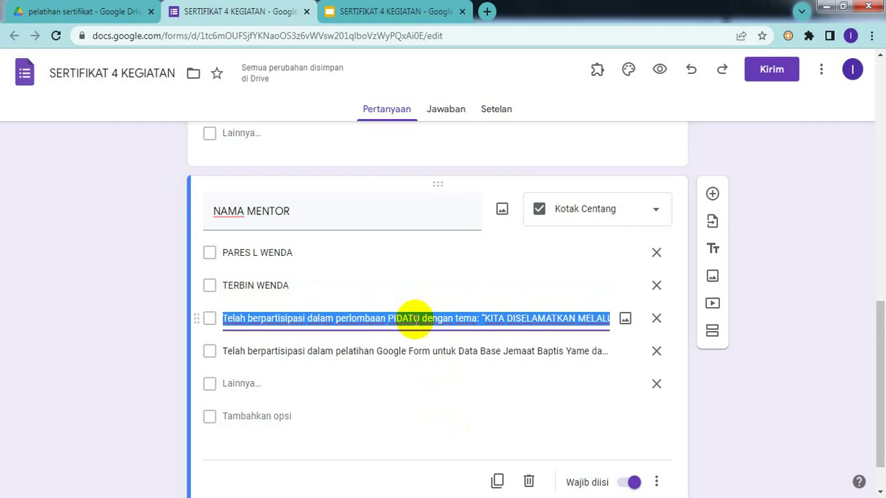
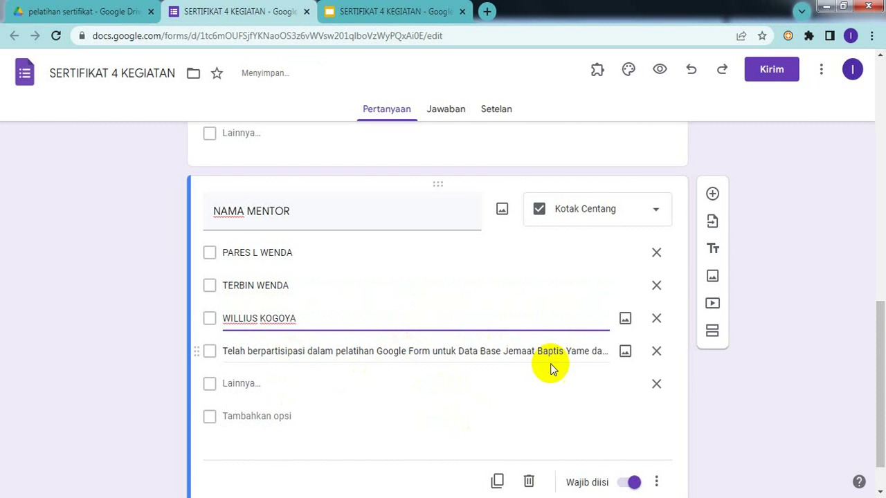
click(652, 353)
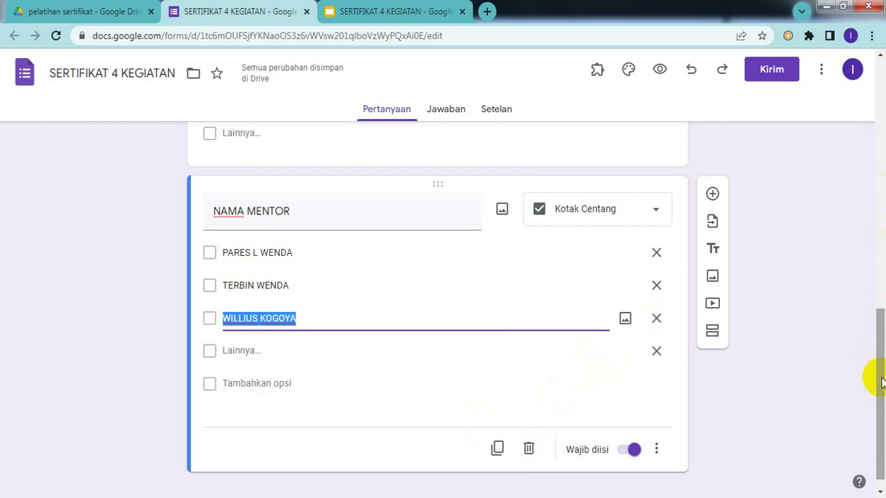
mouse_move(882, 383)
mouse_down()
mouse_move(852, 113)
mouse_move(871, 394)
mouse_up()
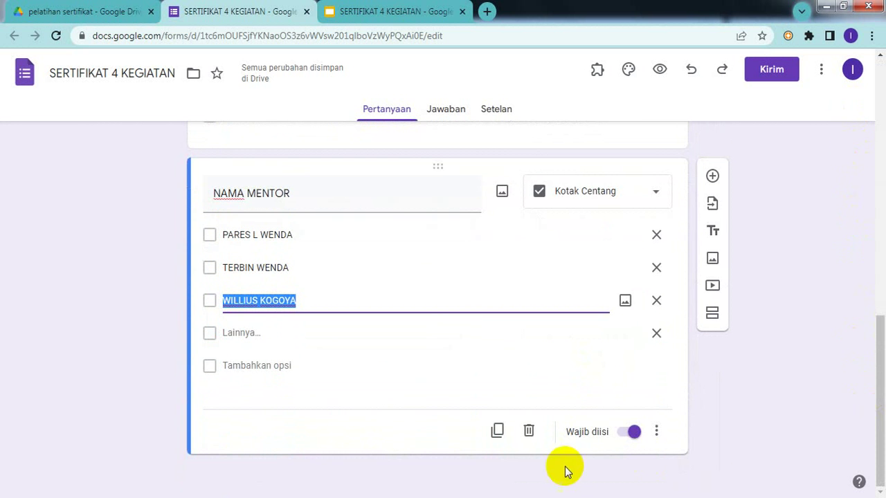
click(708, 386)
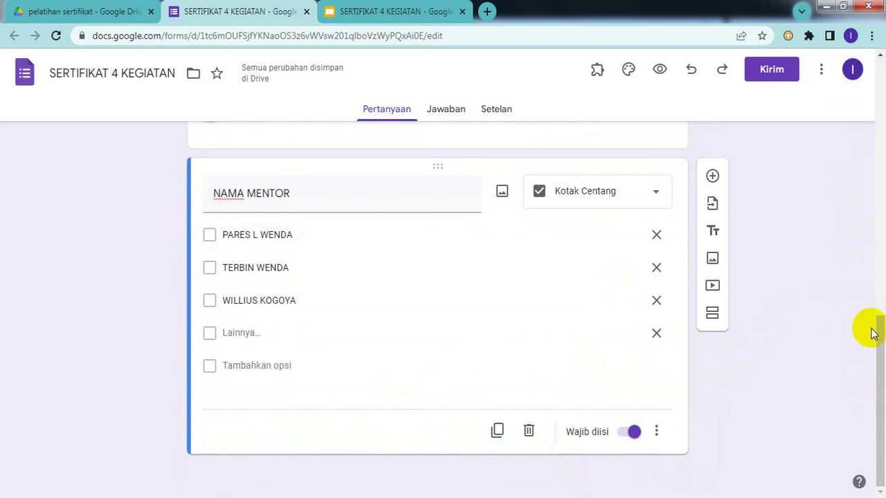
drag(877, 346, 826, 93)
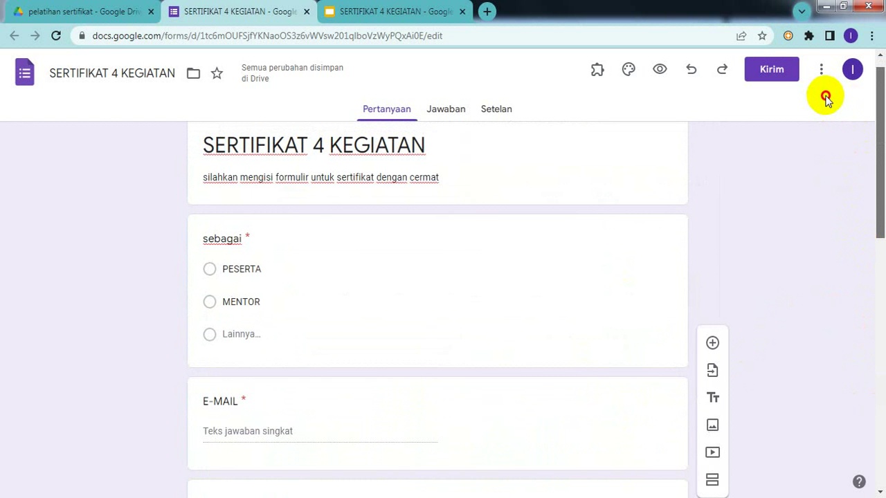
scroll(825, 110, down, 3)
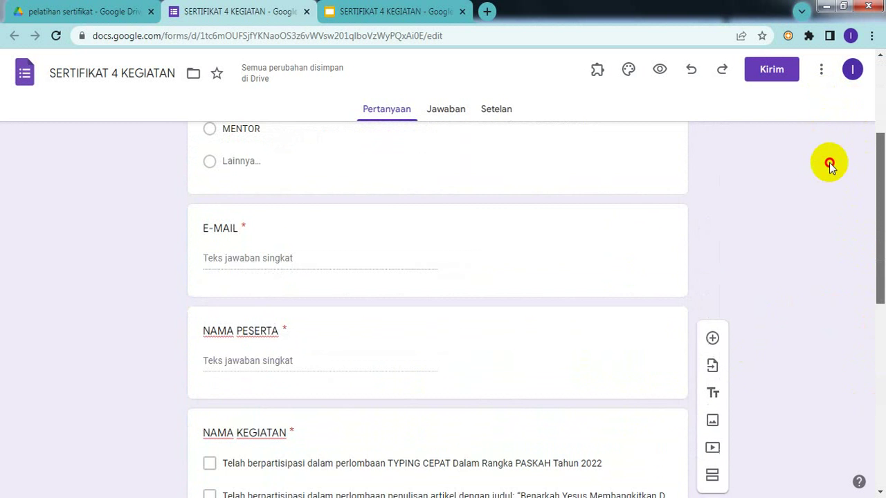
scroll(830, 162, down, 1)
scroll(846, 187, down, 2)
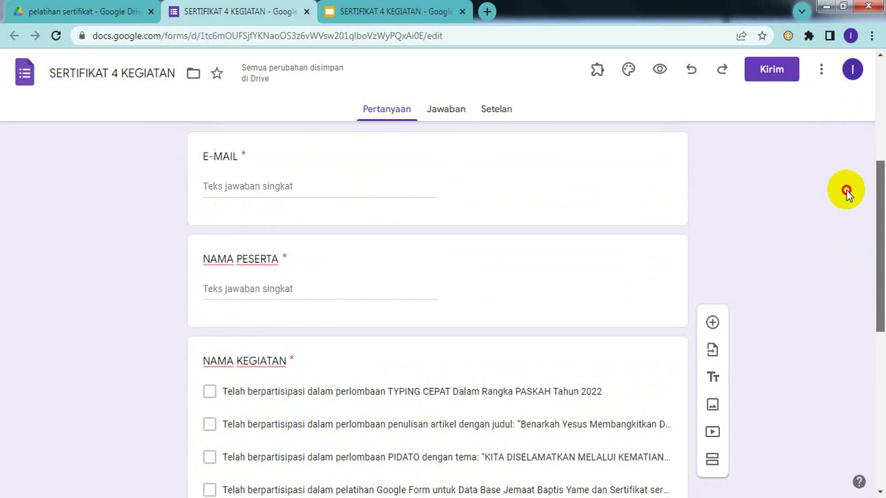
scroll(846, 205, down, 4)
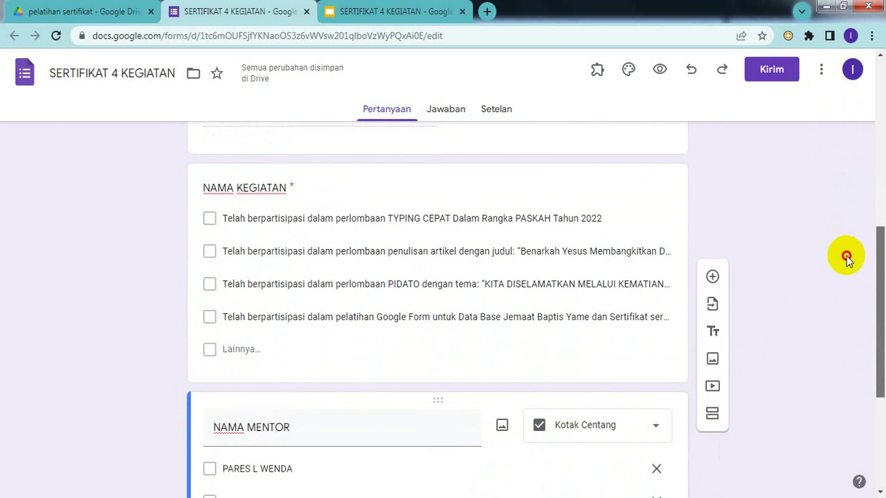
scroll(846, 277, down, 2)
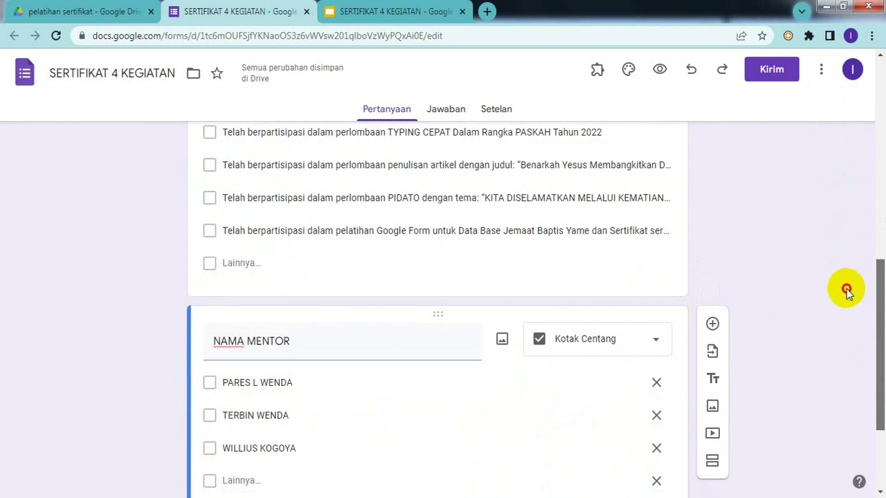
scroll(846, 318, down, 3)
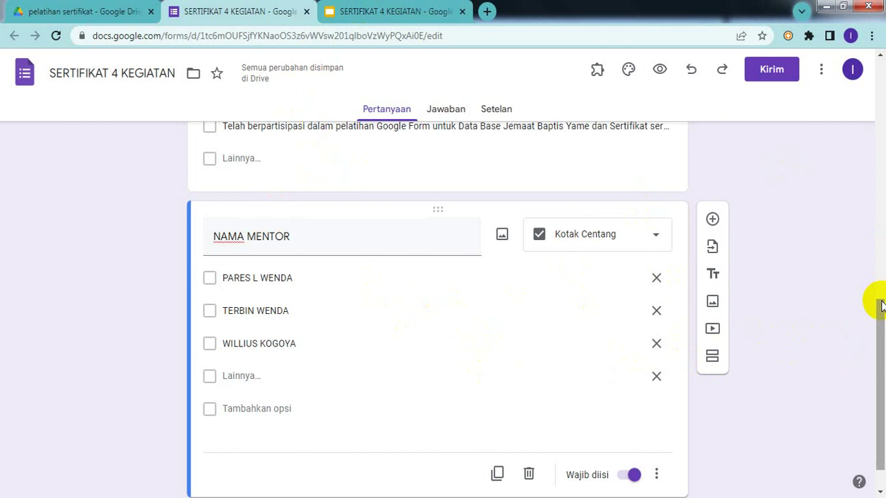
drag(878, 310, 851, 68)
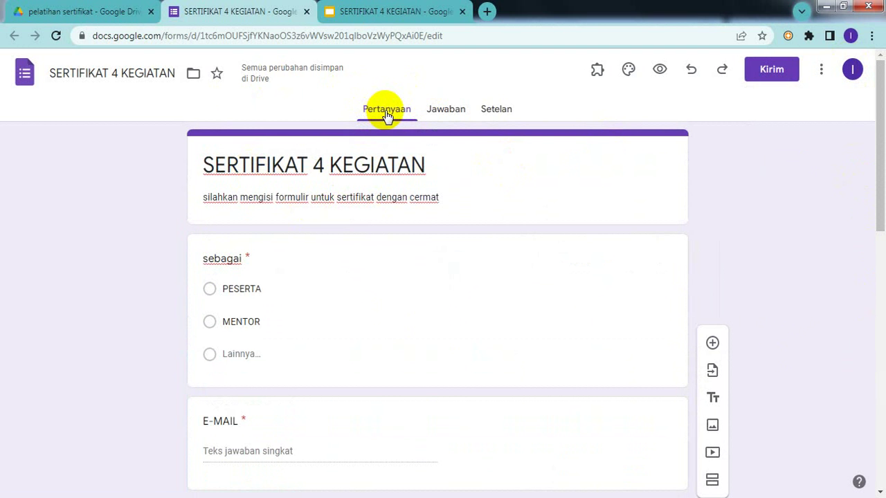
- On the Jawaban page, start linking responses to a new SERTIFIKAT 4 KEGIATAN spreadsheet
click(446, 113)
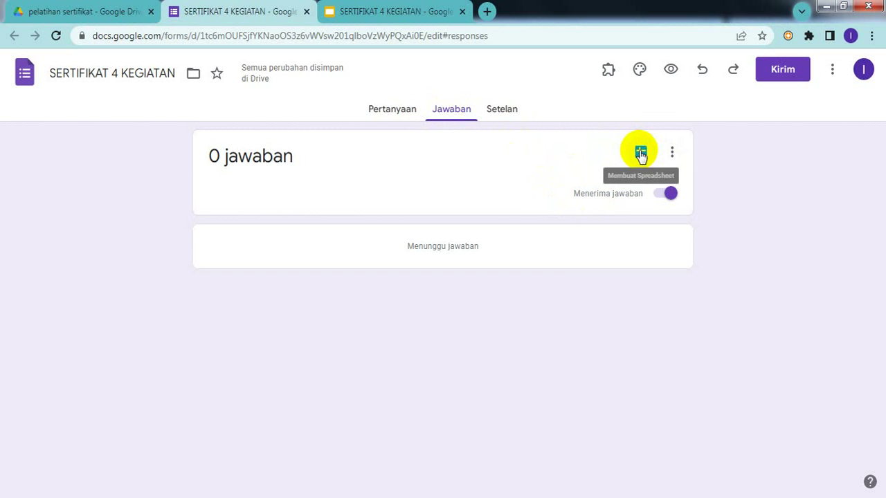
click(394, 111)
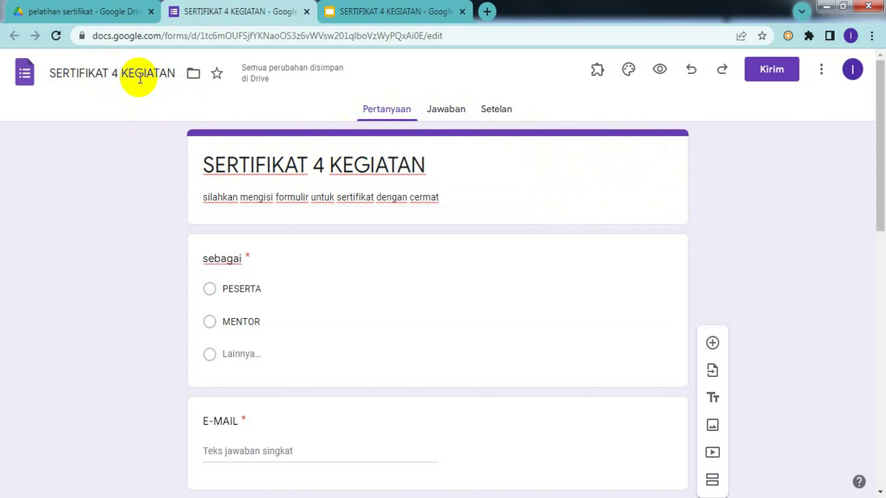
click(446, 113)
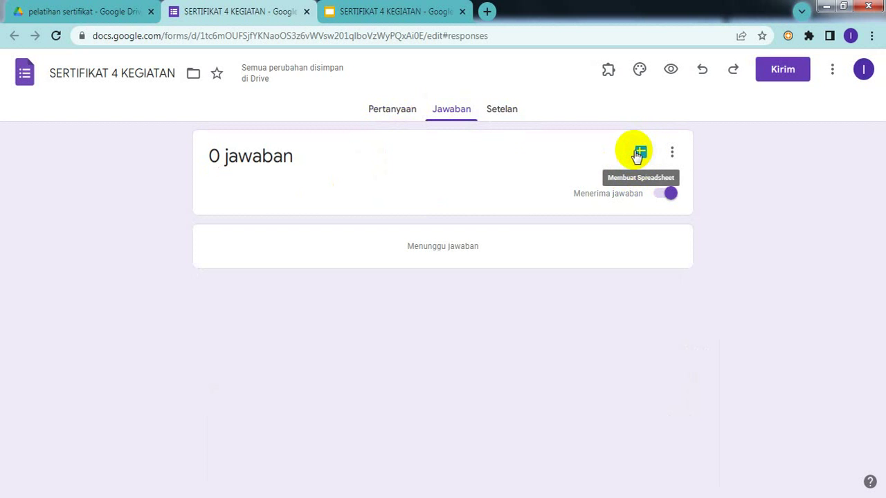
click(641, 152)
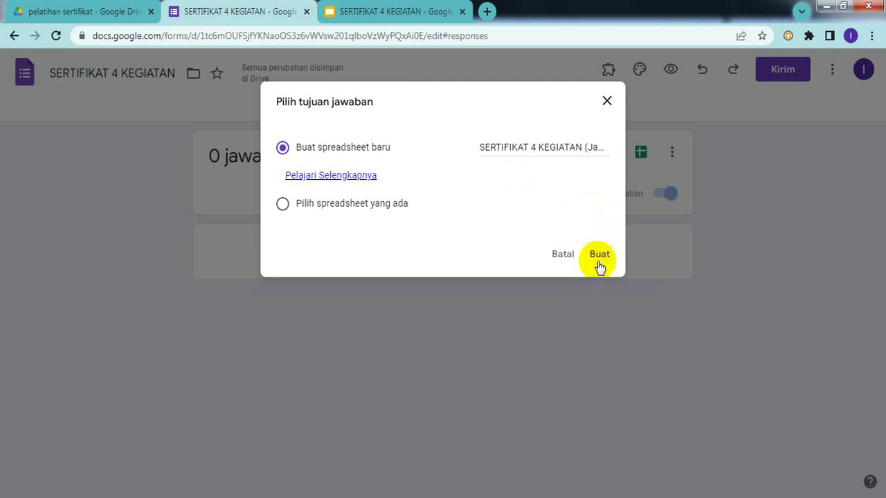
- Create the new SERTIFIKAT 4 KEGIATAN (Jawaban) responses spreadsheet and select cell F5
click(599, 262)
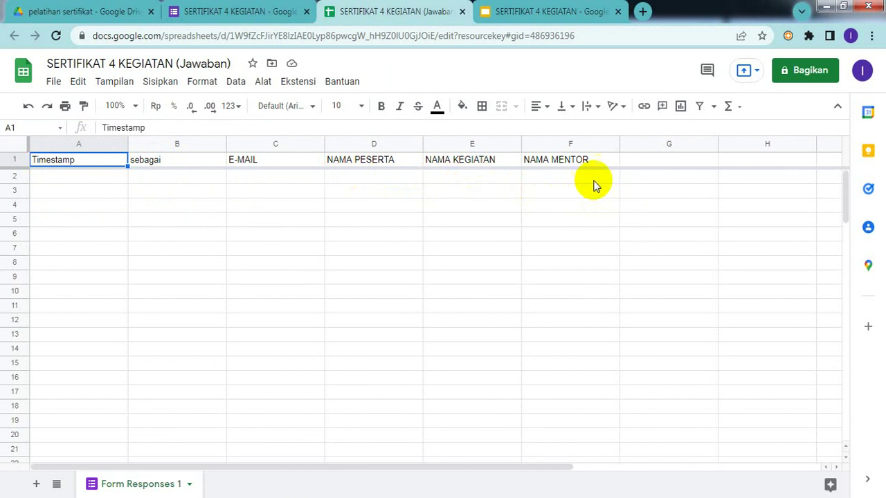
click(561, 217)
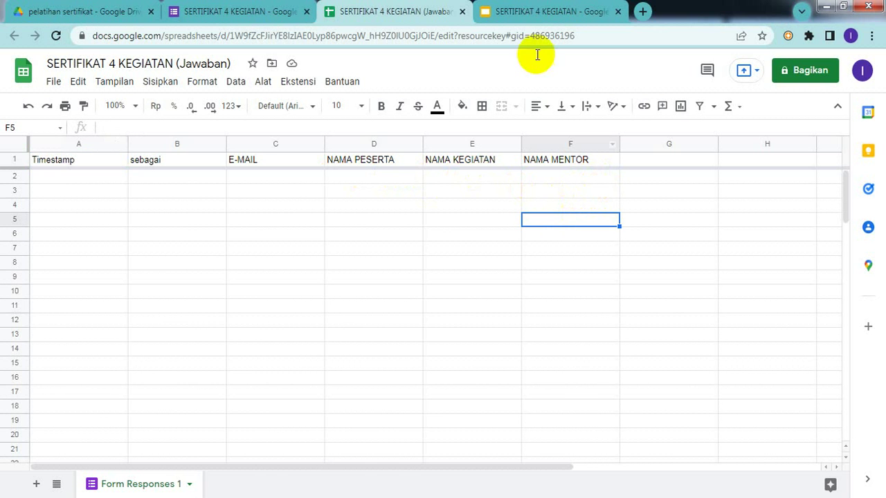
- Compare the certificate slide placeholders with the sheet's Timestamp-to-NAMA MENTOR columns, then return to the responses page
click(520, 19)
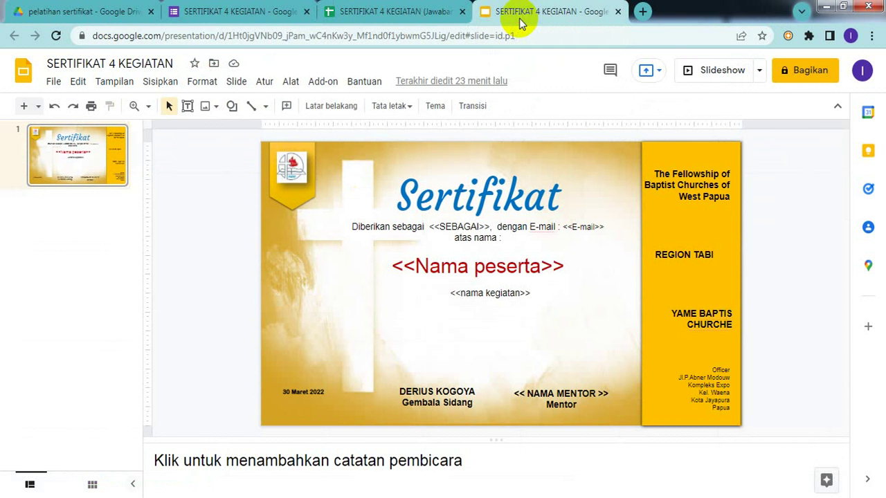
click(400, 21)
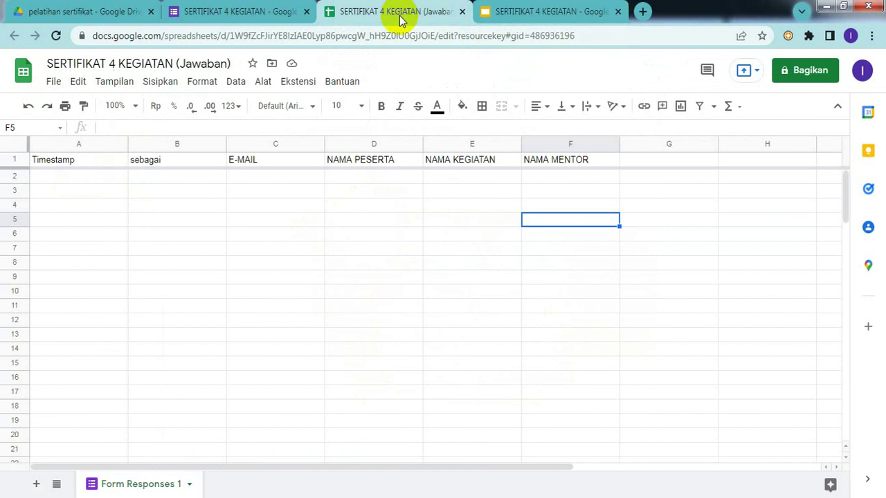
click(533, 19)
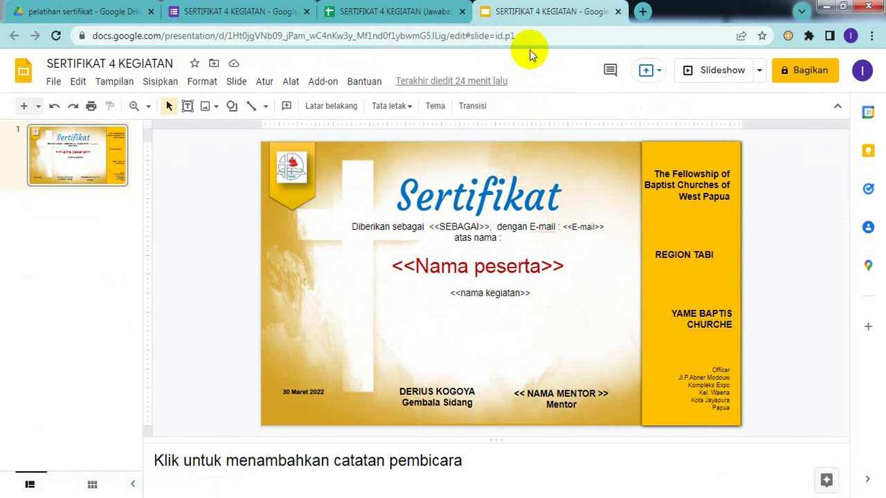
click(384, 15)
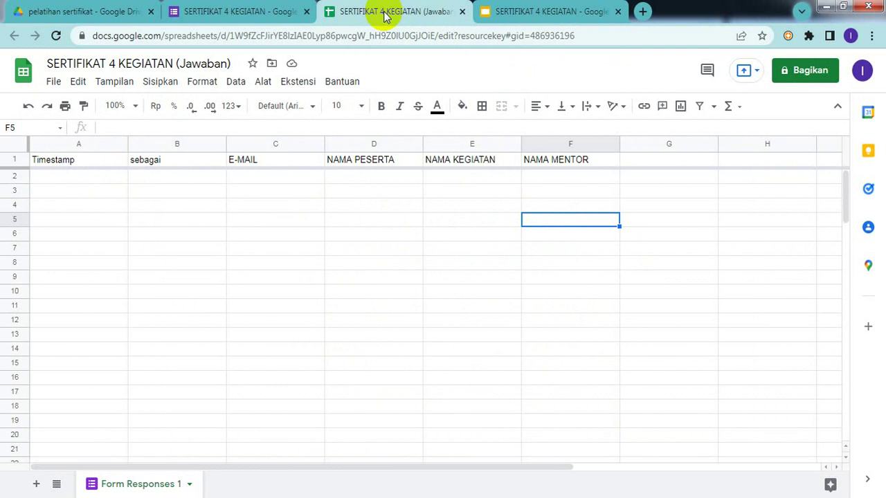
click(256, 14)
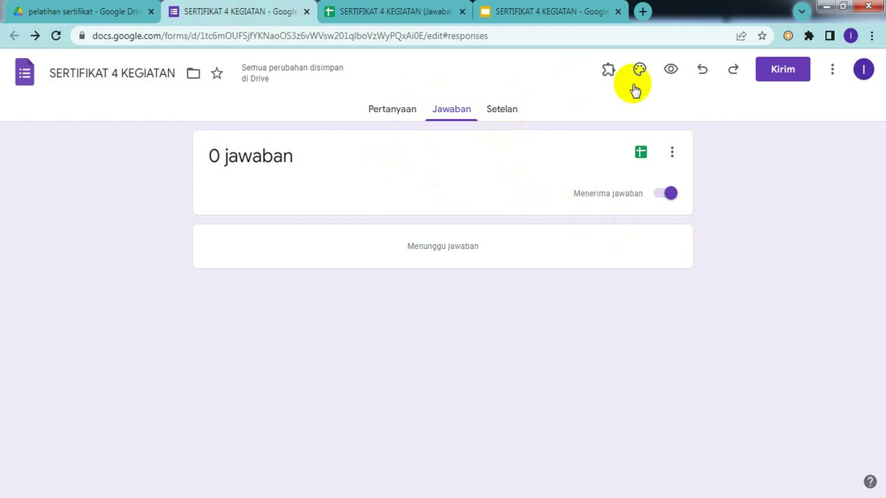
- Open the SERTIFIKAT 4 KEGIATAN form preview in its own tab, reopening it after closing
click(671, 69)
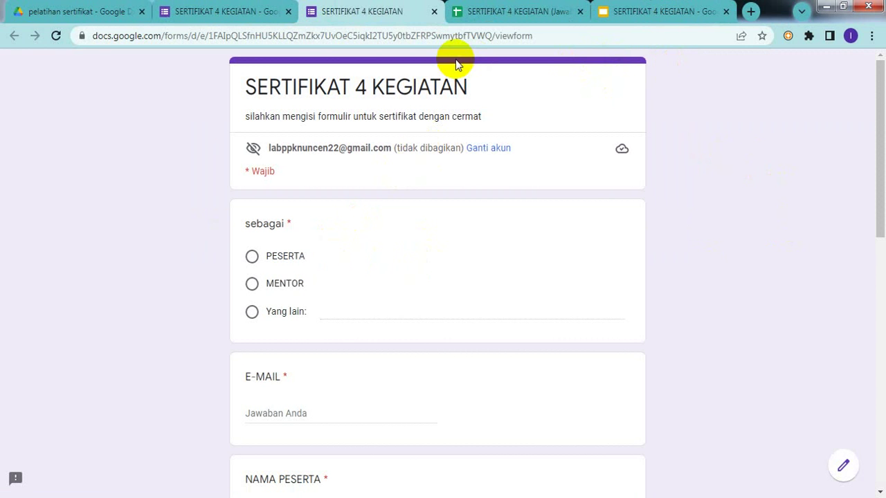
click(434, 12)
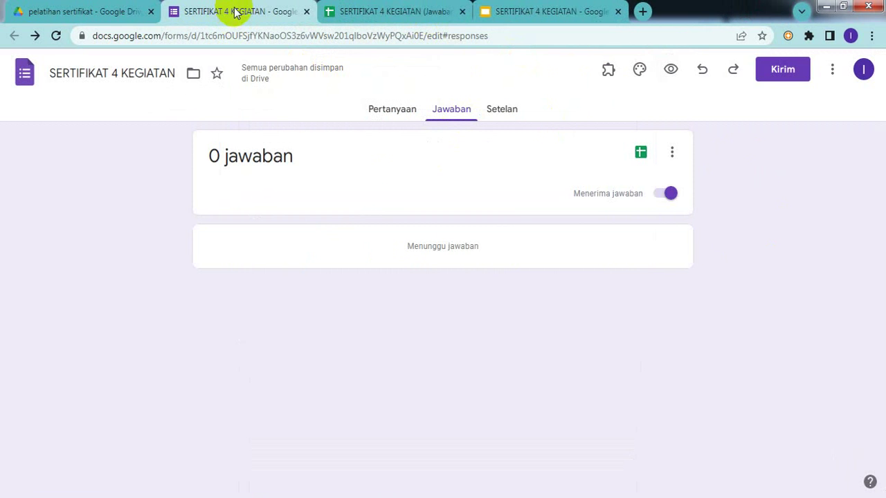
click(670, 72)
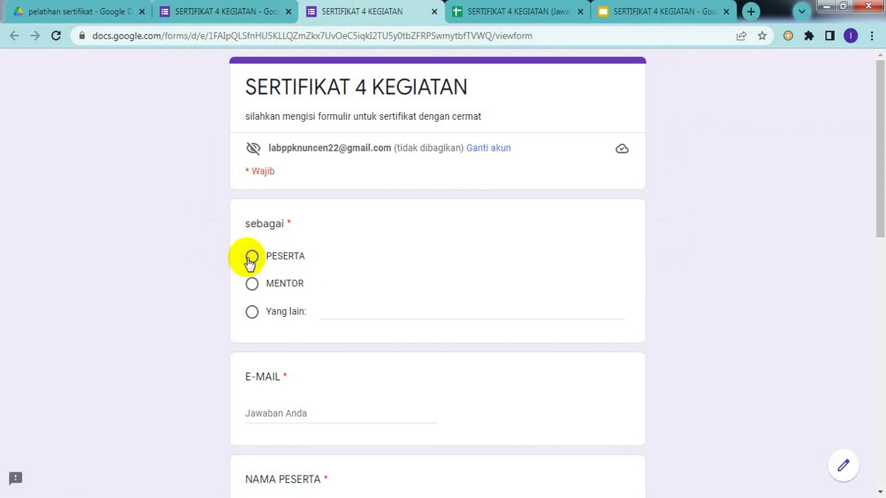
- Answer the sebagai question with MENTOR instead of PESERTA and clear a stray text selection
click(251, 257)
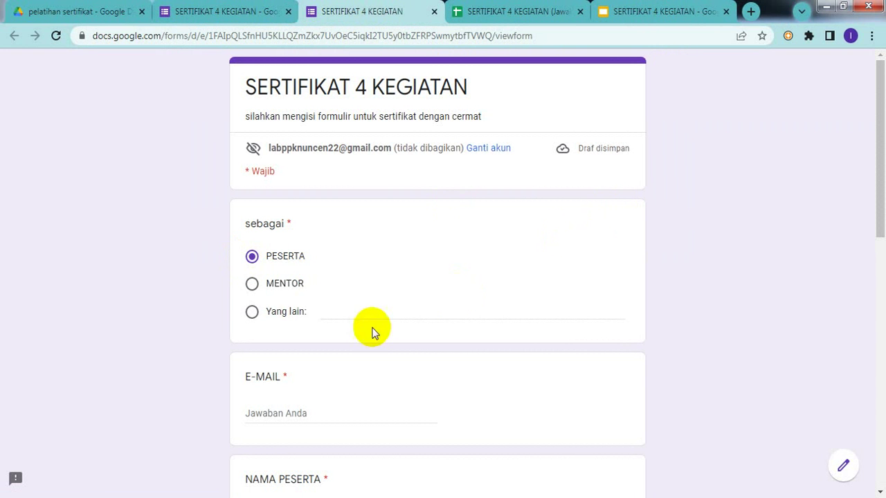
click(251, 285)
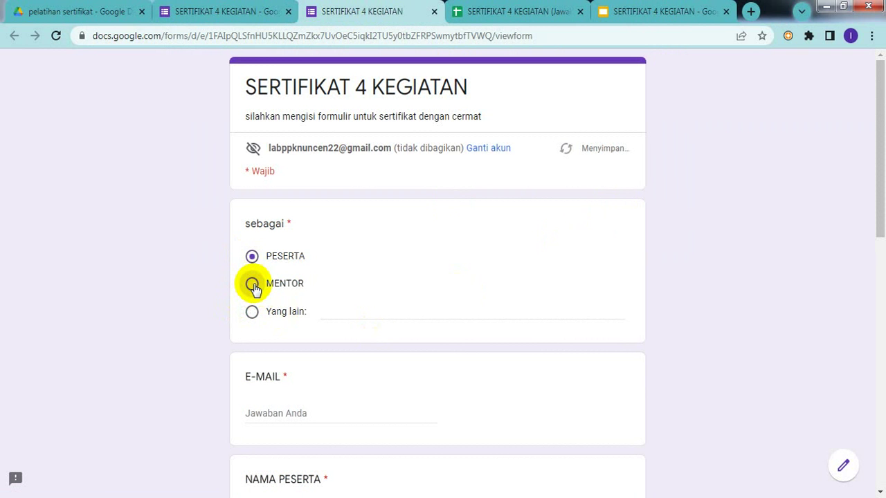
click(331, 315)
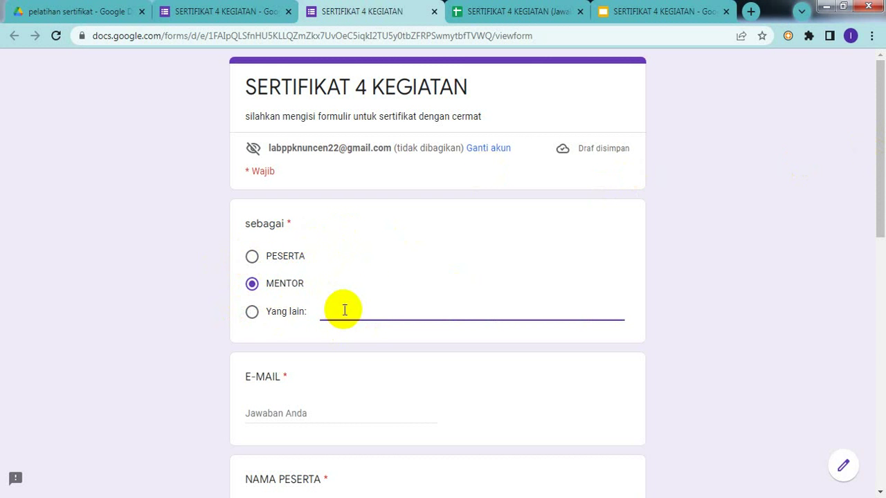
drag(379, 299, 805, 178)
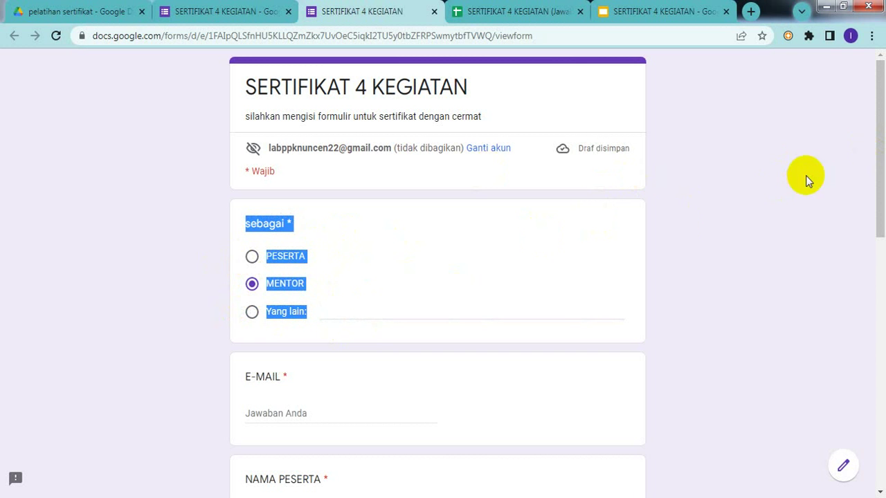
click(551, 277)
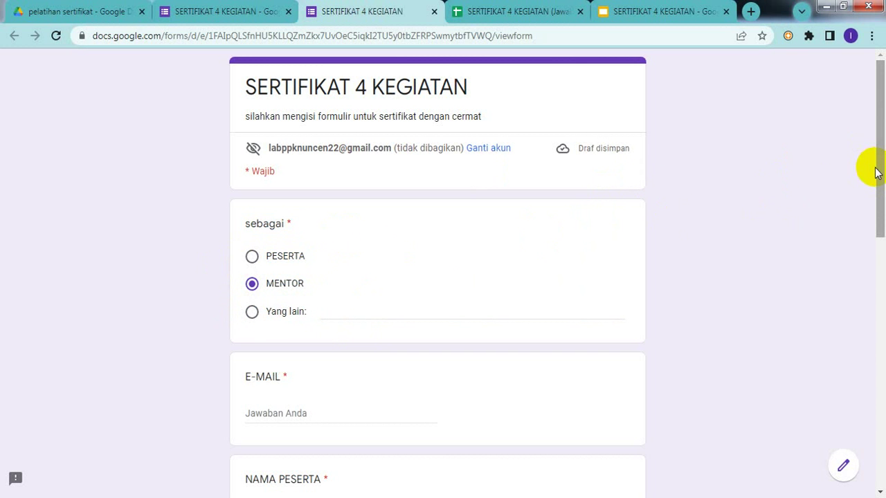
drag(877, 168, 880, 220)
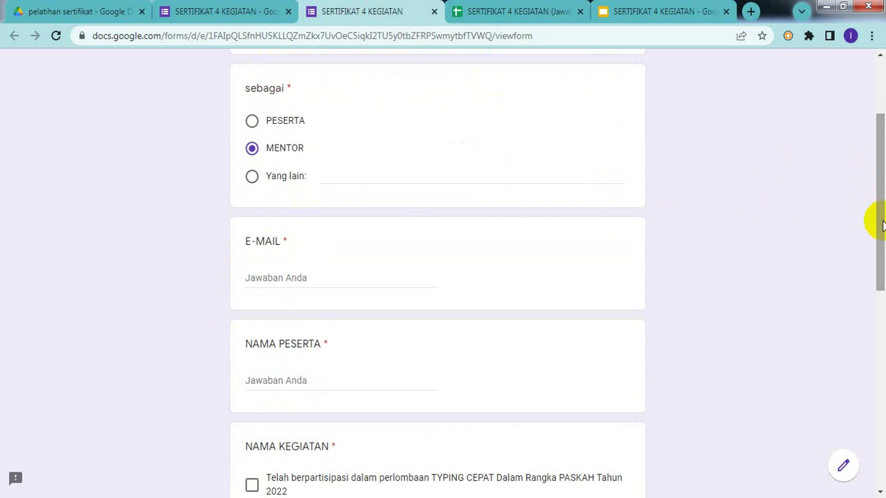
- Fill in the respondent's e-mail address under E-MAIL and their full name under NAMA PESERTA
click(276, 273)
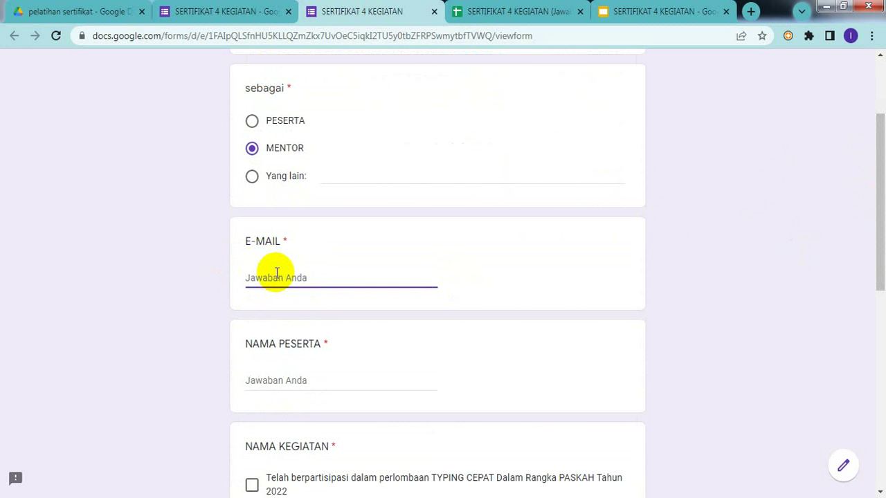
text(w)
key(BackSpace)
click(277, 386)
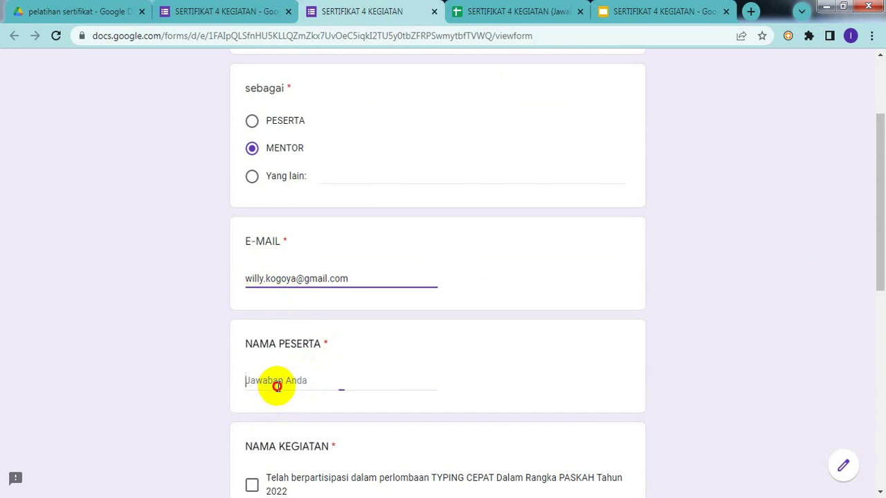
text(w)
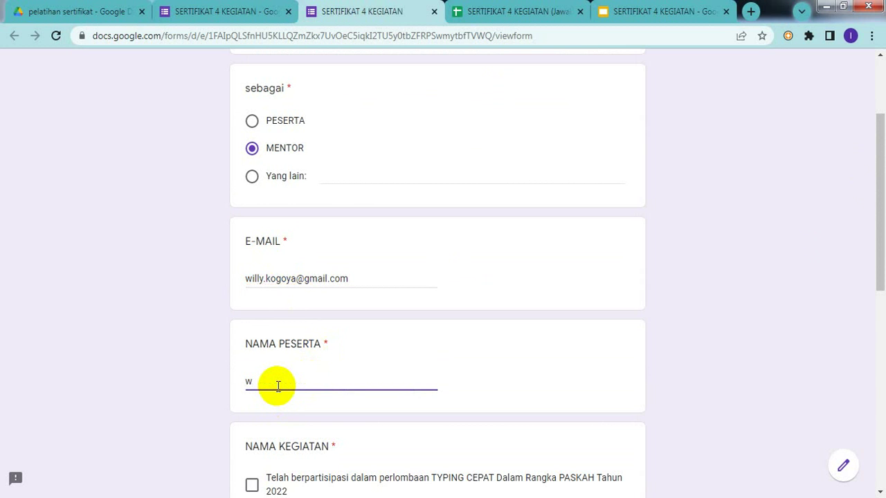
text(illi)
key(BackSpace)
key(BackSpace)
key(BackSpace)
key(BackSpace)
key(BackSpace)
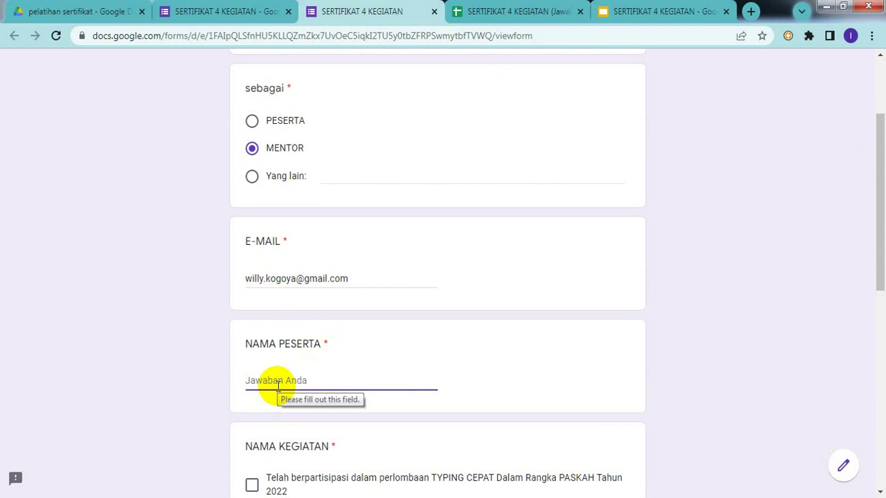
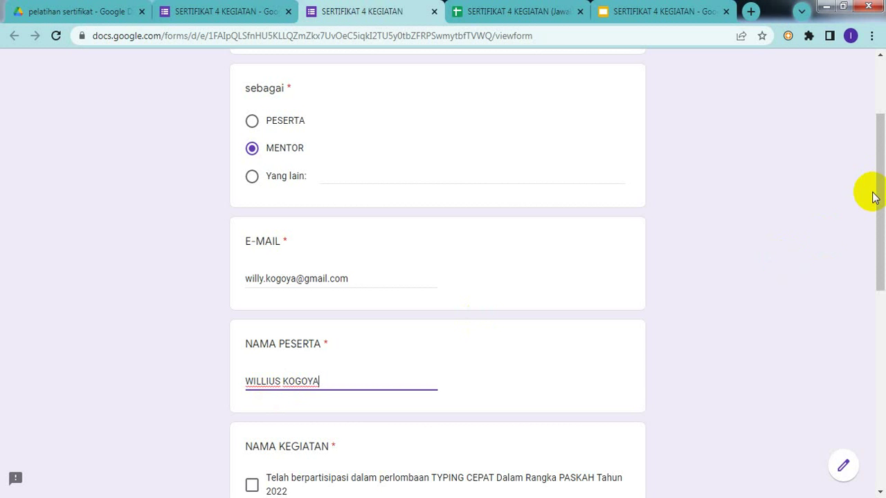
- Tick the Google Form training activity under NAMA KEGIATAN and scroll back to the top
drag(877, 197, 882, 283)
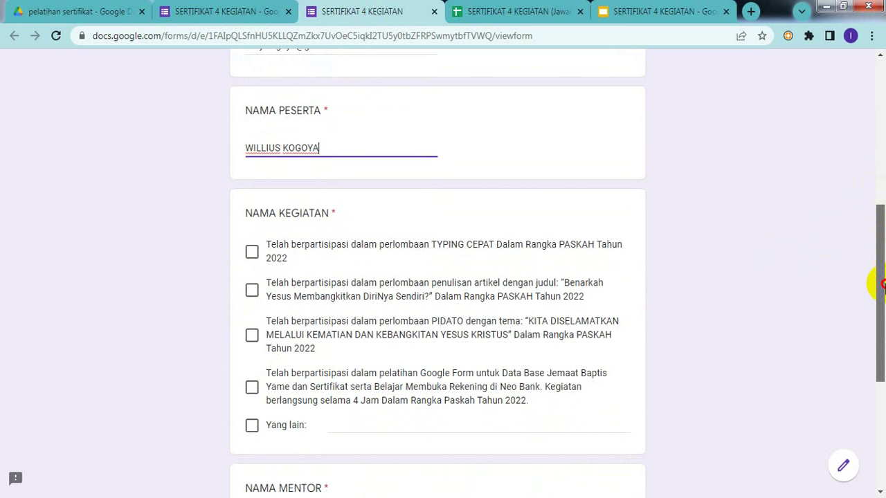
drag(882, 284, 884, 293)
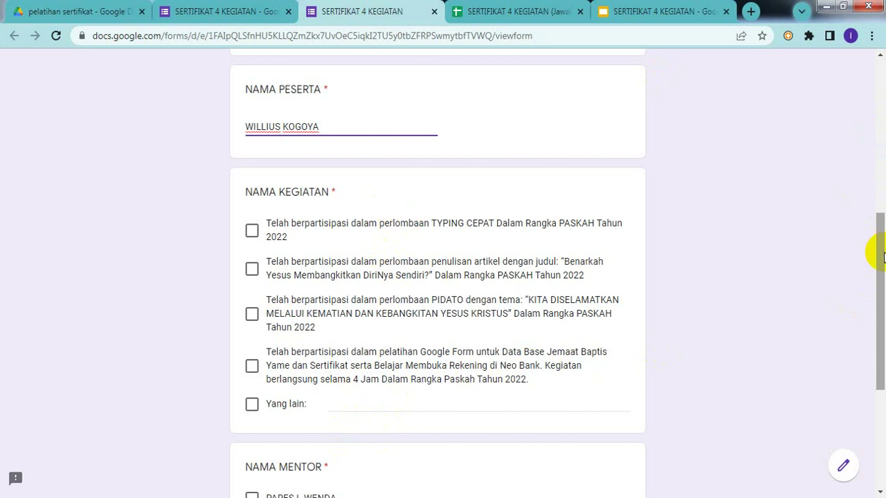
drag(877, 253, 874, 279)
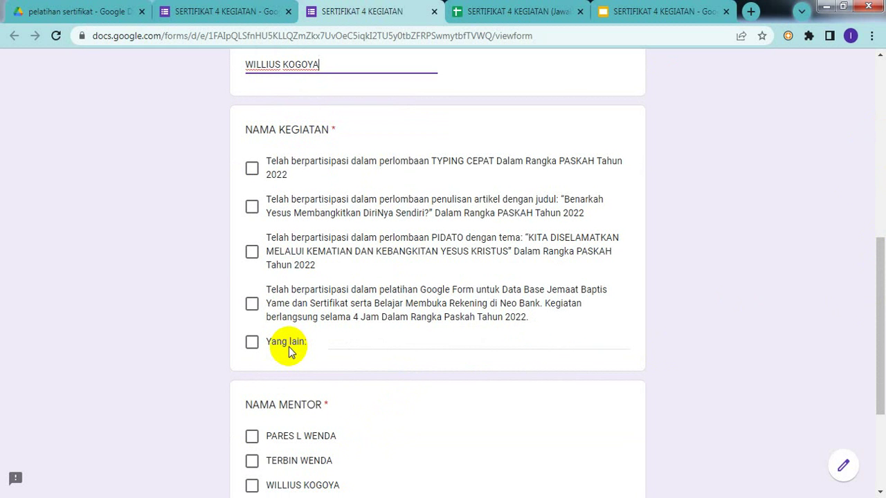
click(252, 306)
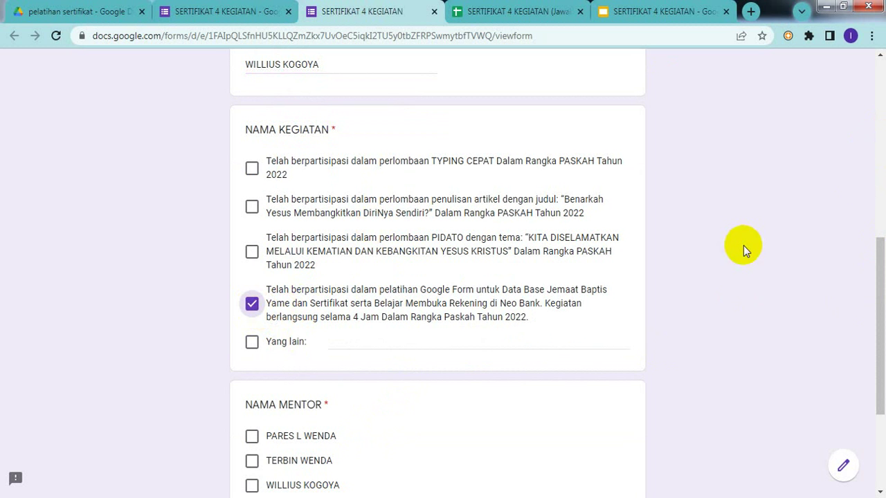
drag(880, 296, 880, 197)
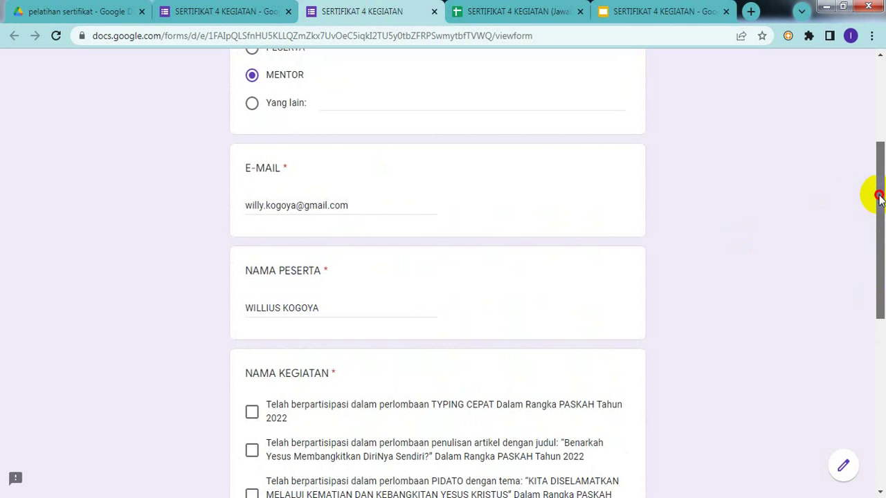
drag(879, 198, 875, 119)
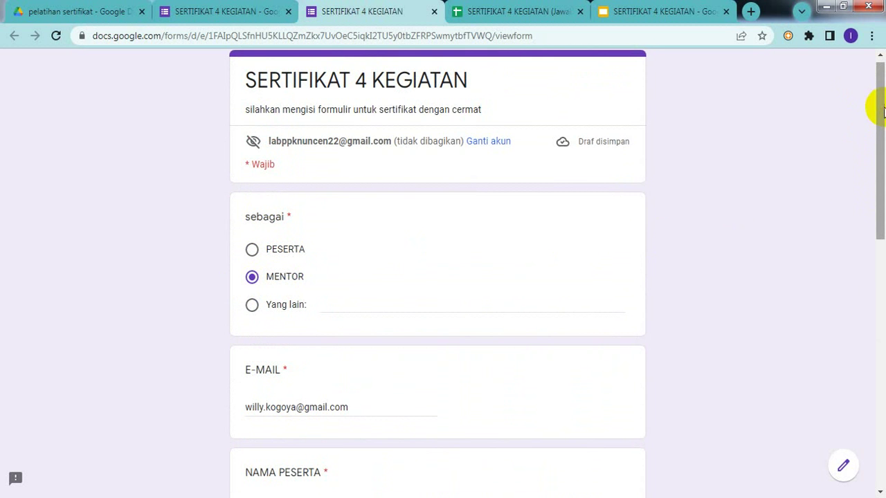
- Enter NARASUMBER as the custom 'Yang lain' answer for sebagai
drag(883, 109, 883, 129)
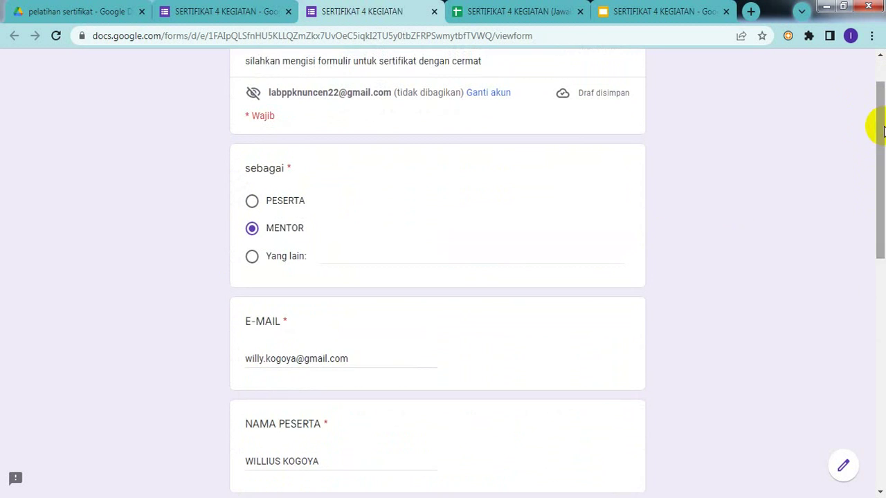
click(339, 255)
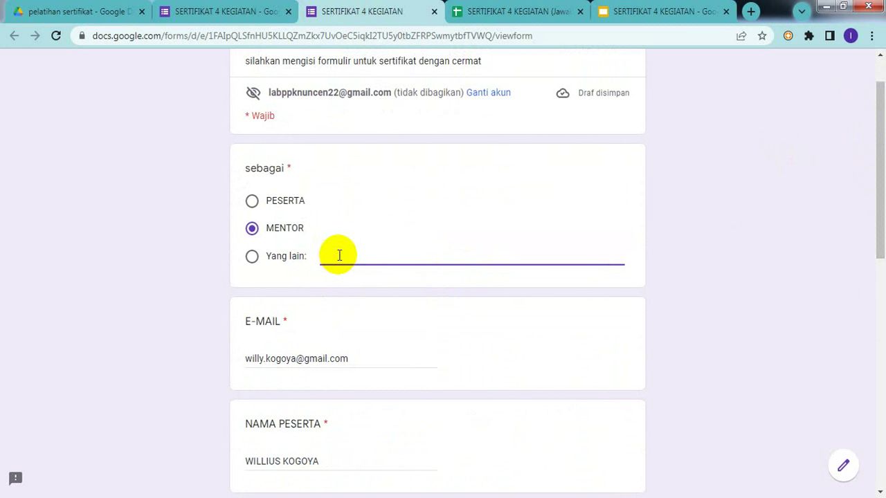
text(NARA)
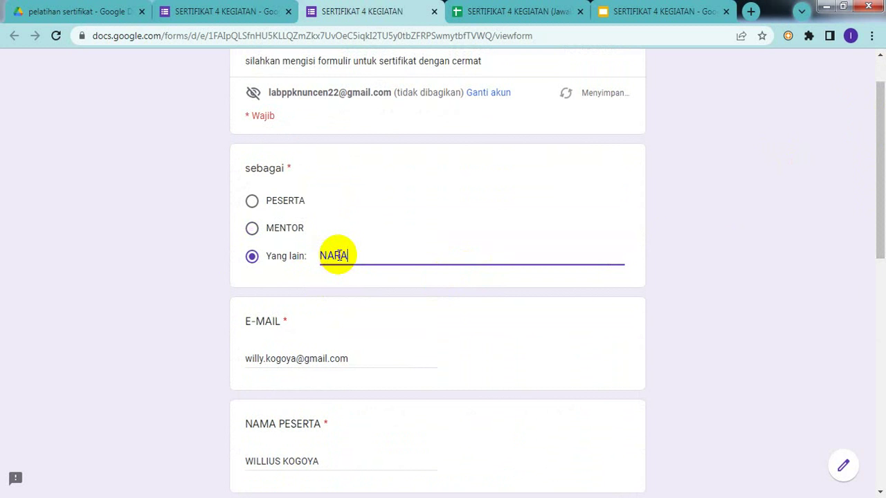
text(SUMBER)
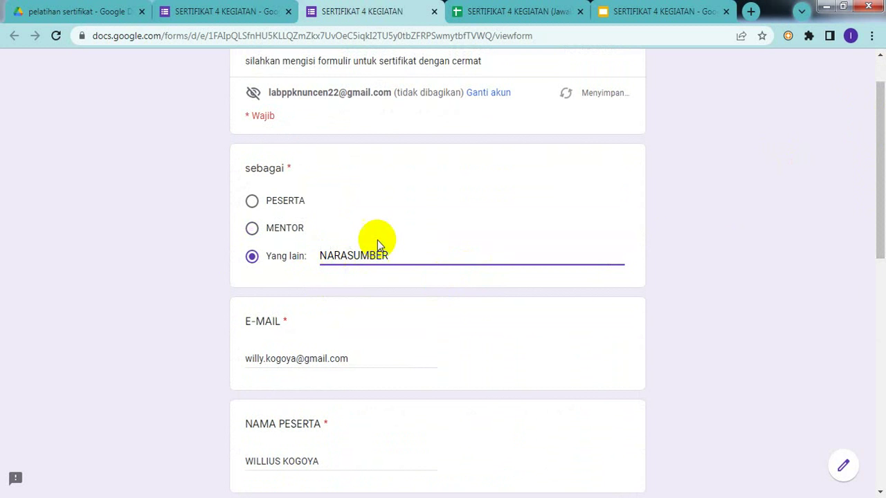
click(694, 258)
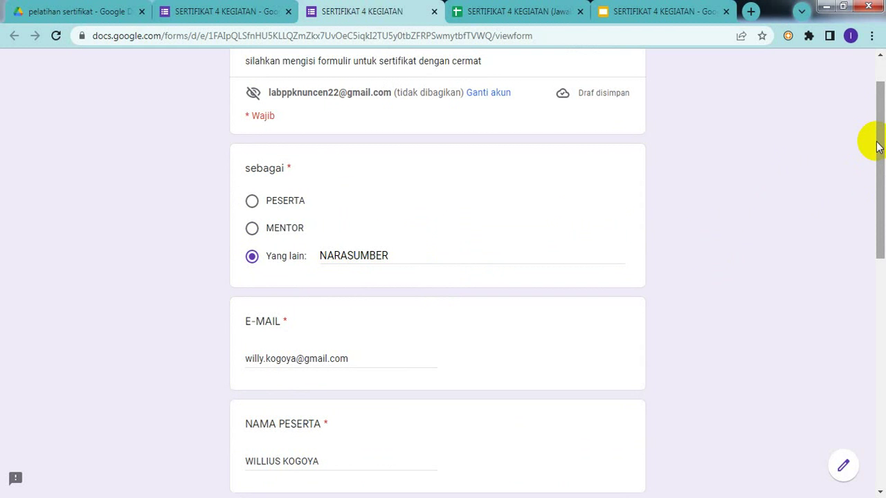
drag(877, 146, 881, 359)
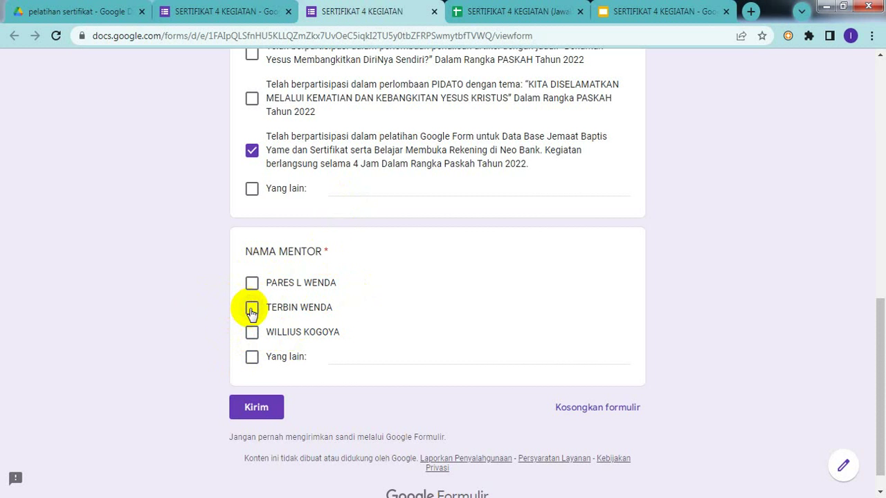
- Tick the second mentor under NAMA MENTOR and submit the test response
click(251, 309)
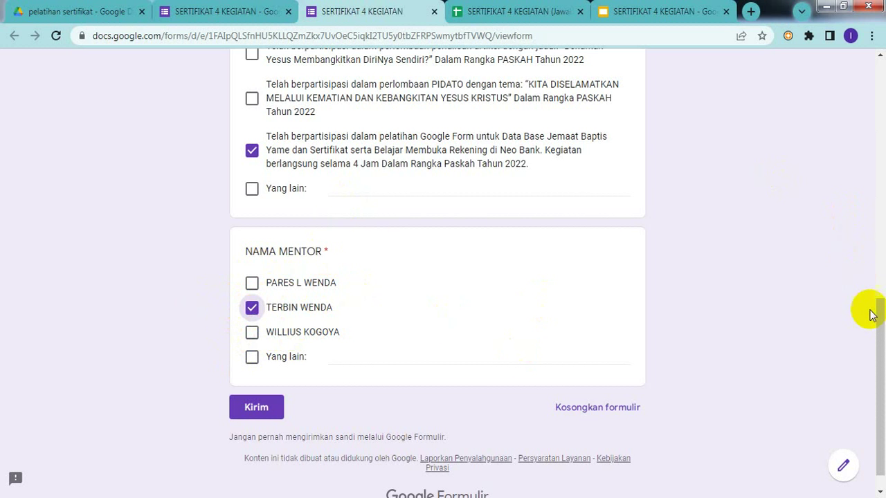
drag(872, 332, 882, 364)
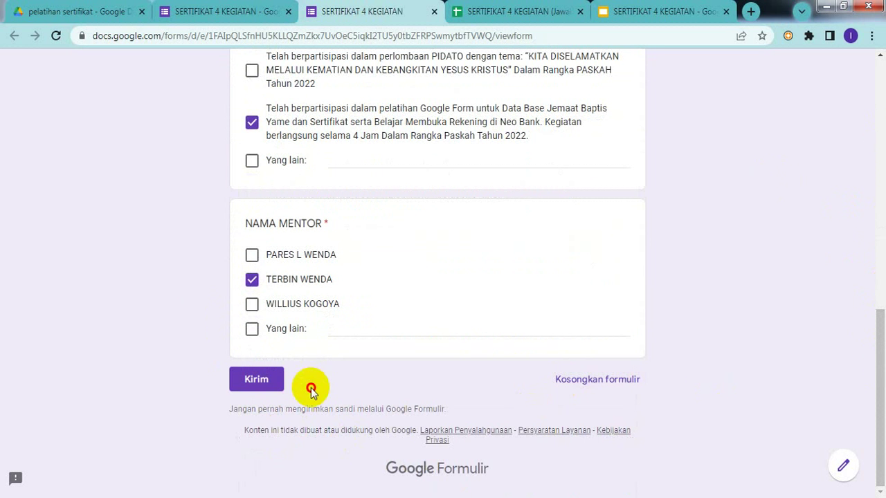
click(256, 387)
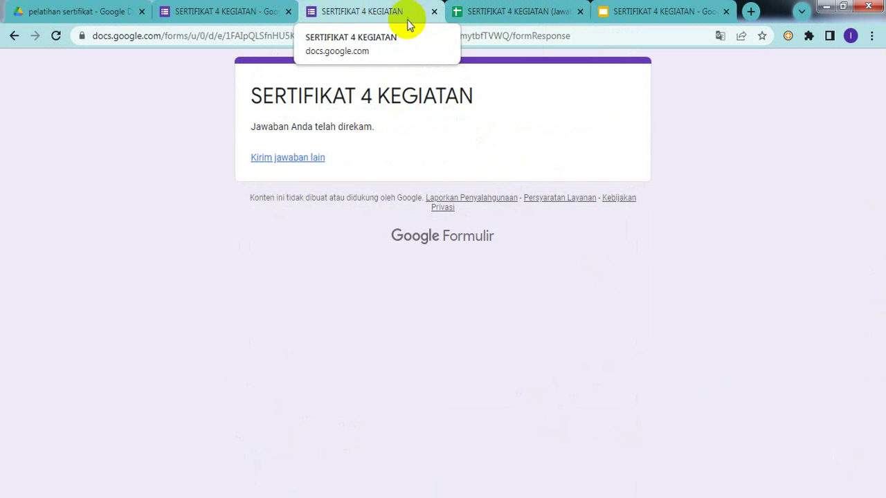
- Check the new row 2 in the responses sheet, close the submitted form tab, and view the responses summary
click(505, 8)
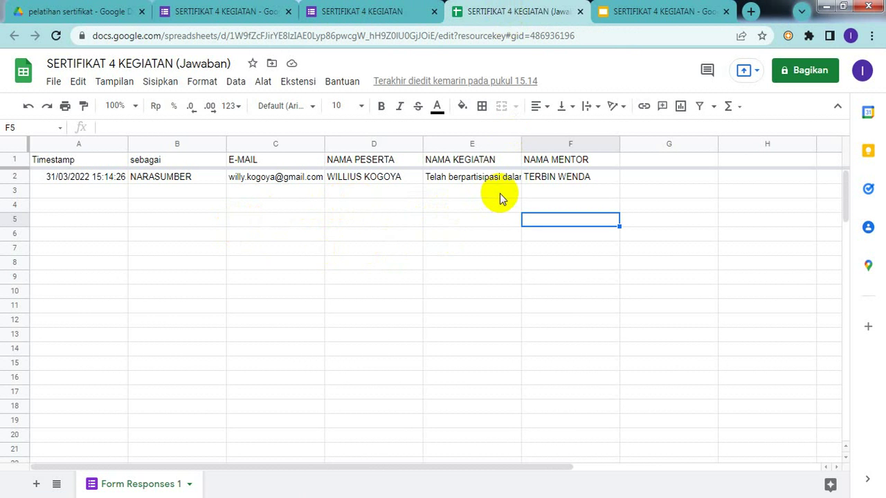
click(347, 22)
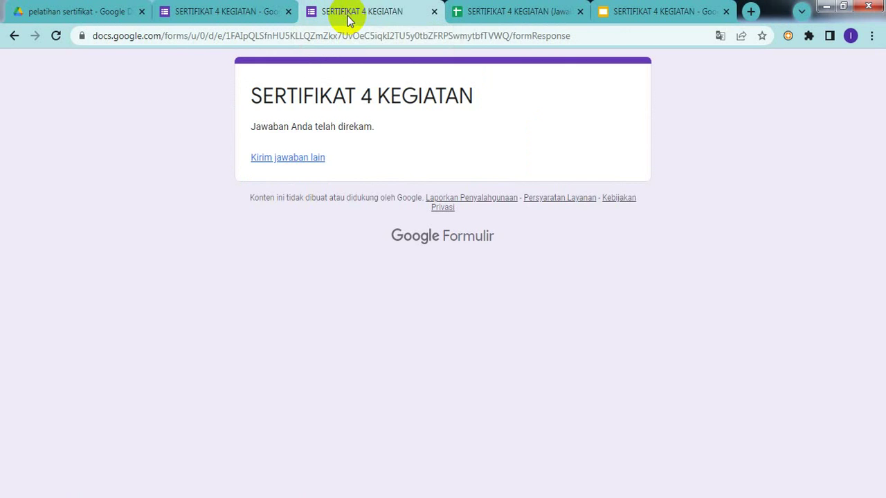
click(434, 12)
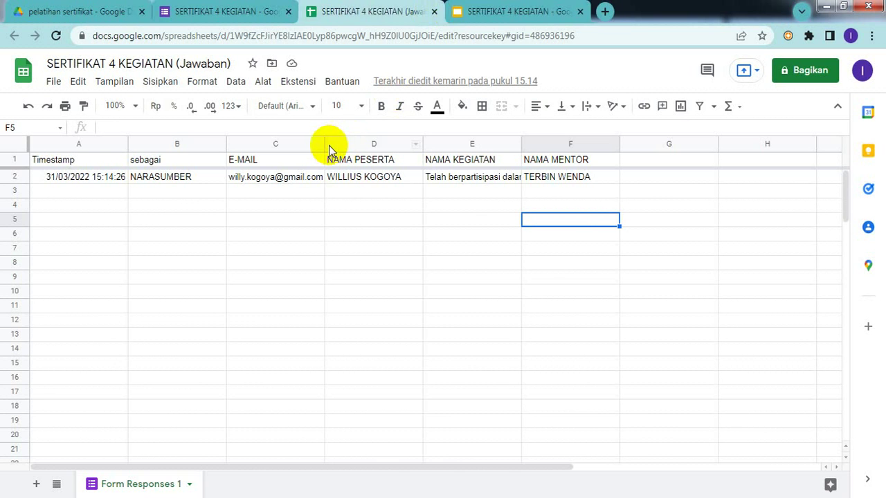
click(248, 15)
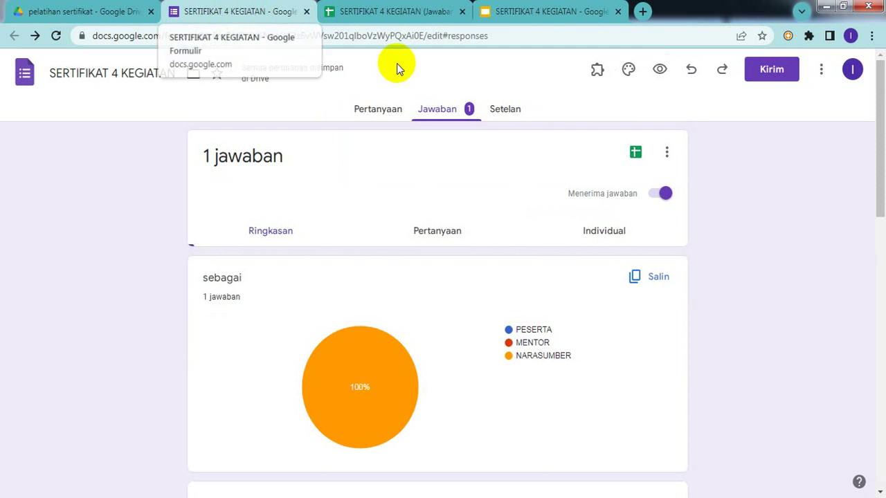
- Copy the form's shortened forms.gle link from the Kirim formulir dialog with Perpendek URL ticked
click(823, 70)
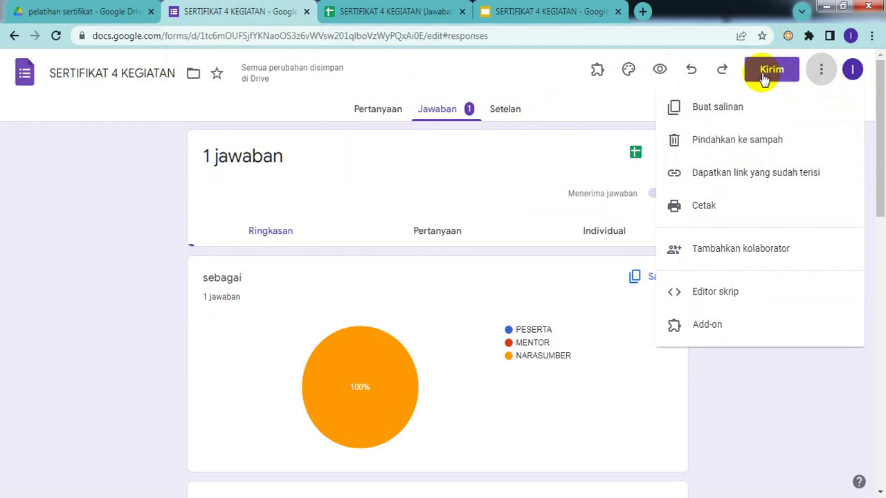
click(573, 107)
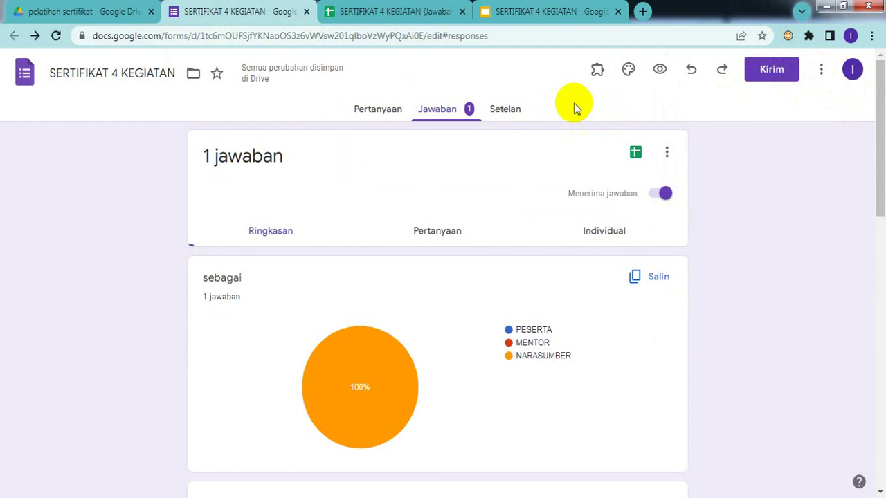
click(776, 74)
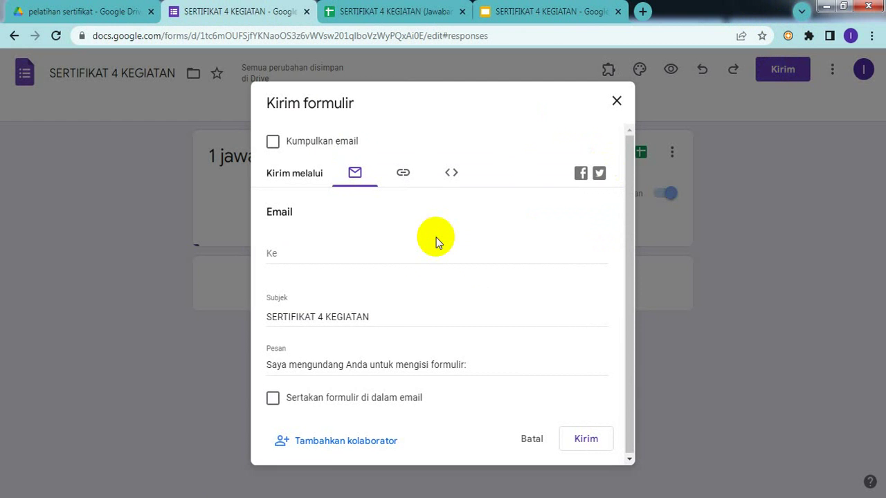
click(401, 179)
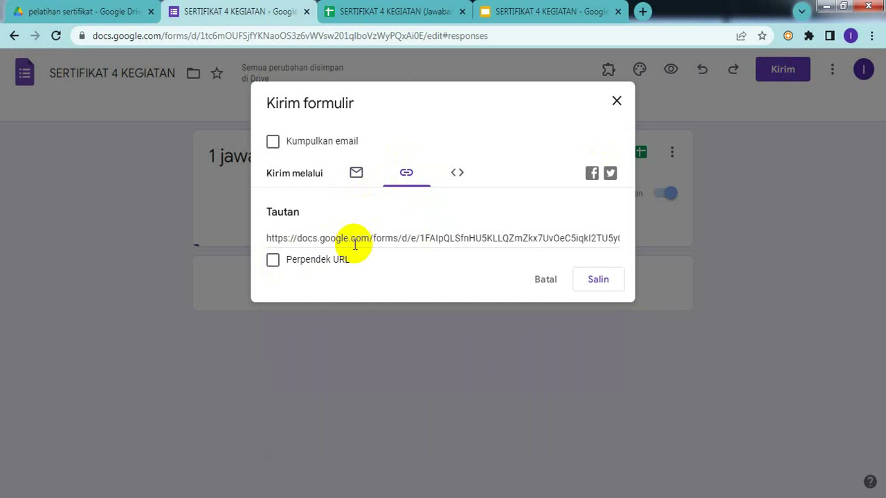
click(302, 265)
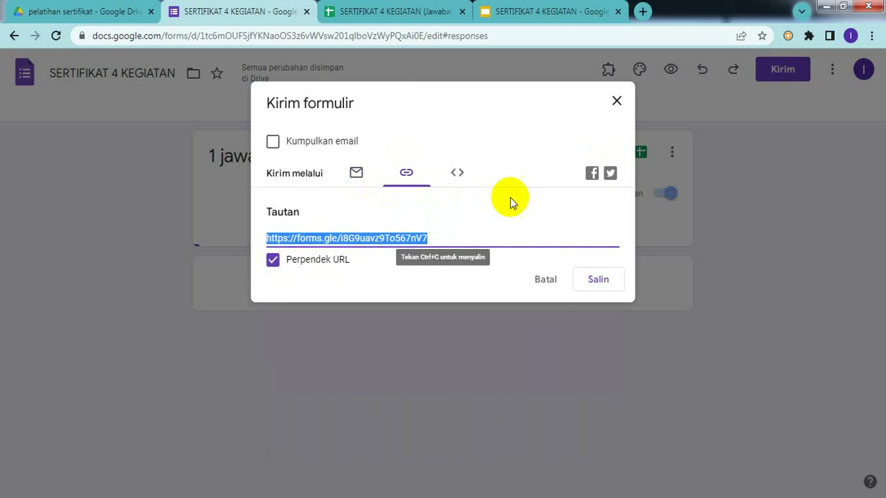
click(597, 281)
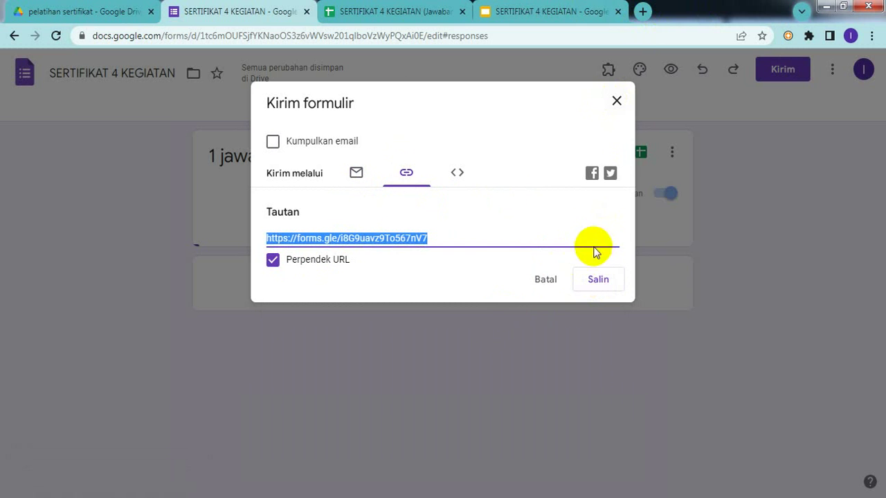
click(616, 102)
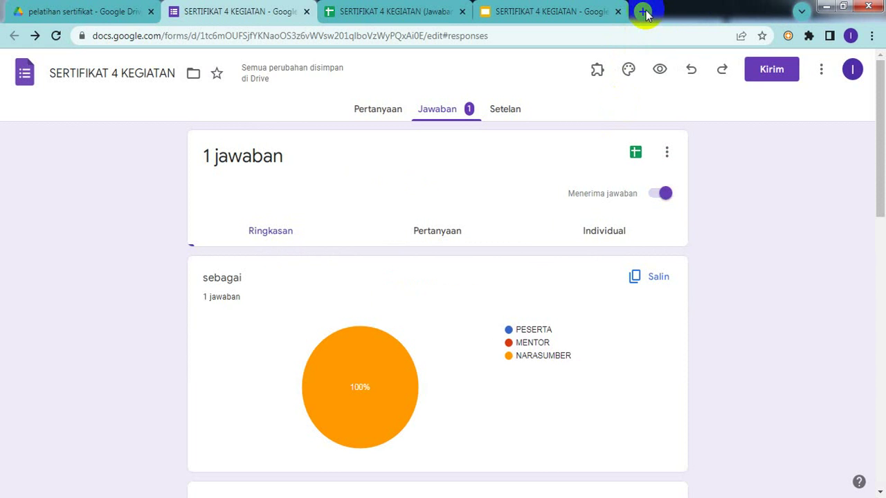
- Open WhatsApp Web in a new tab via a 'web whatsapp' search
click(642, 12)
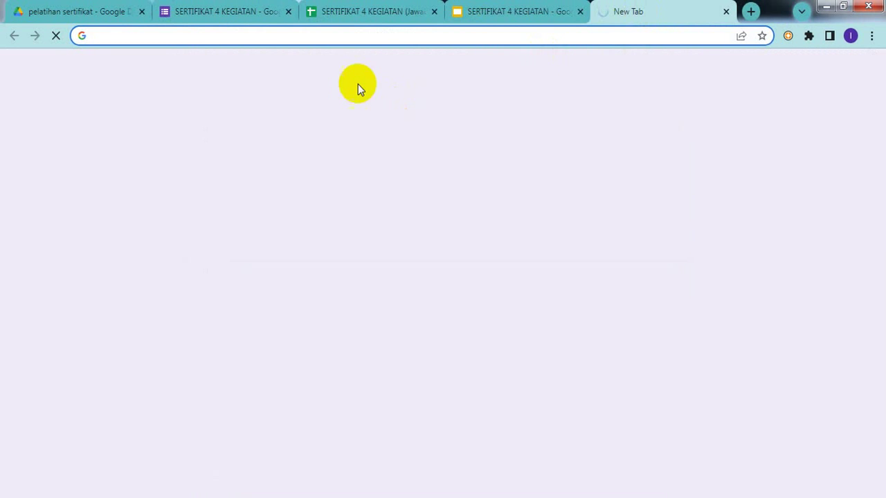
text(WE)
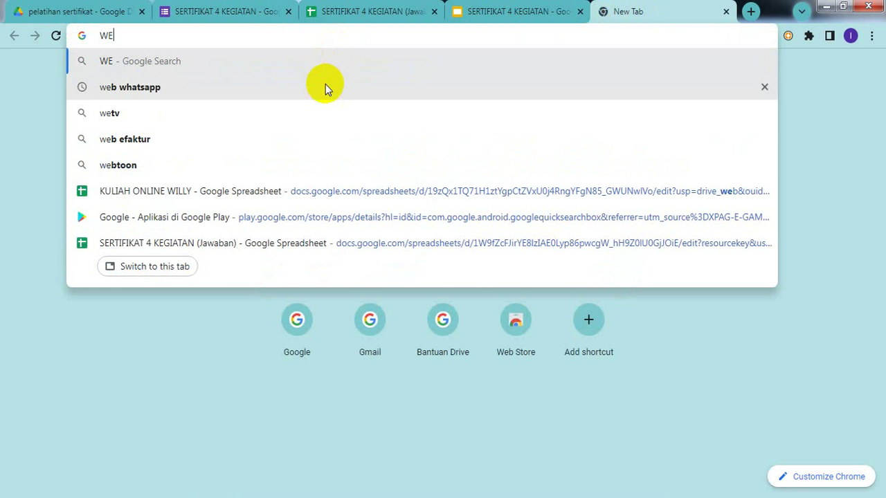
text(B)
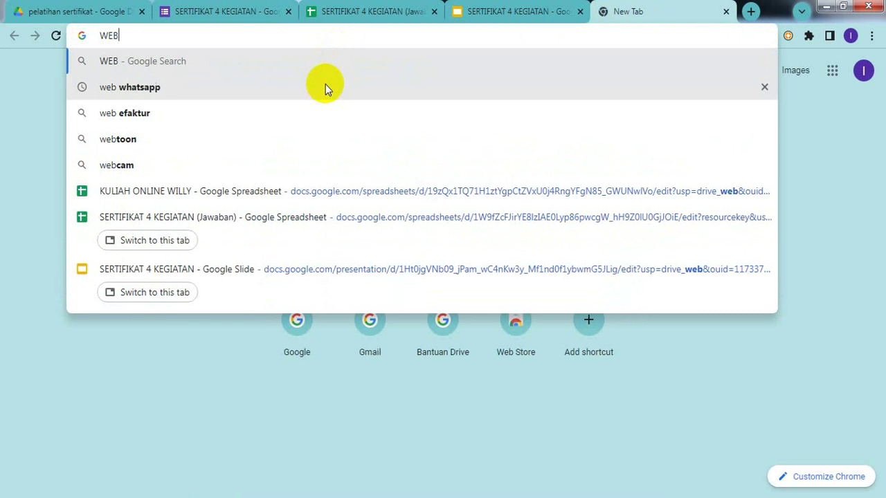
click(139, 84)
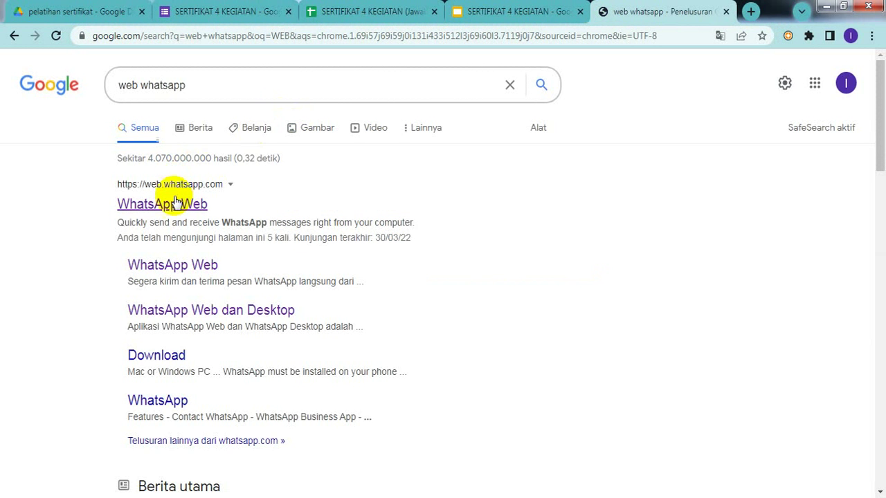
click(176, 203)
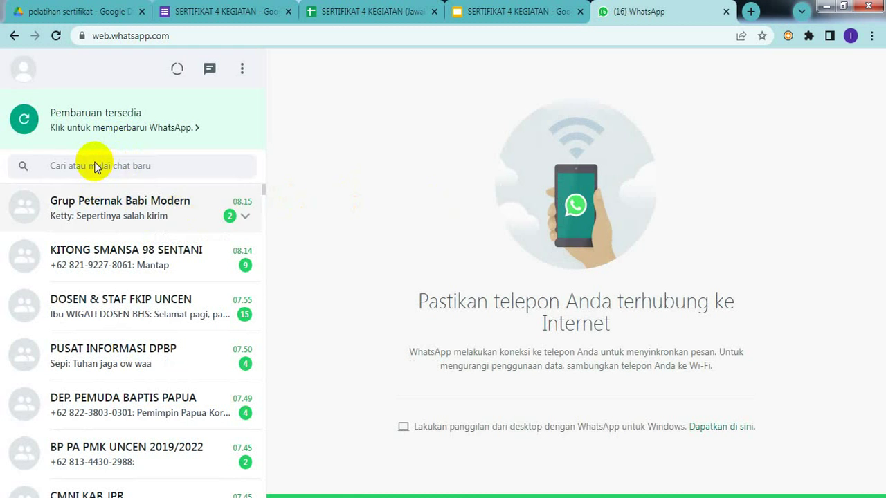
- Send the forms.gle form link to a contact's WhatsApp chat, then return to the Slides certificate template
click(96, 163)
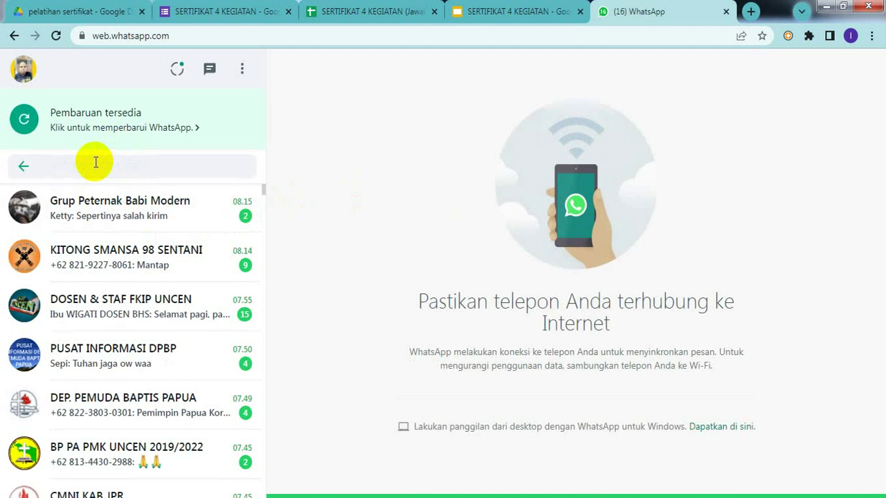
text(ELI)
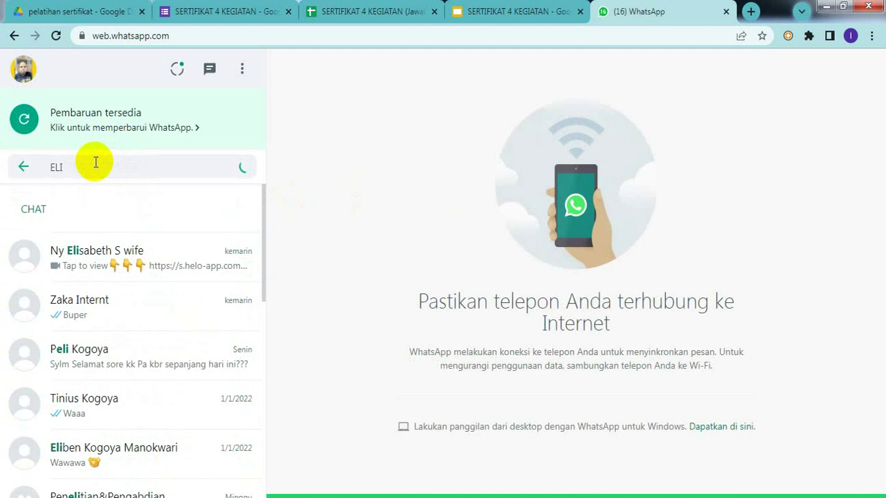
click(90, 256)
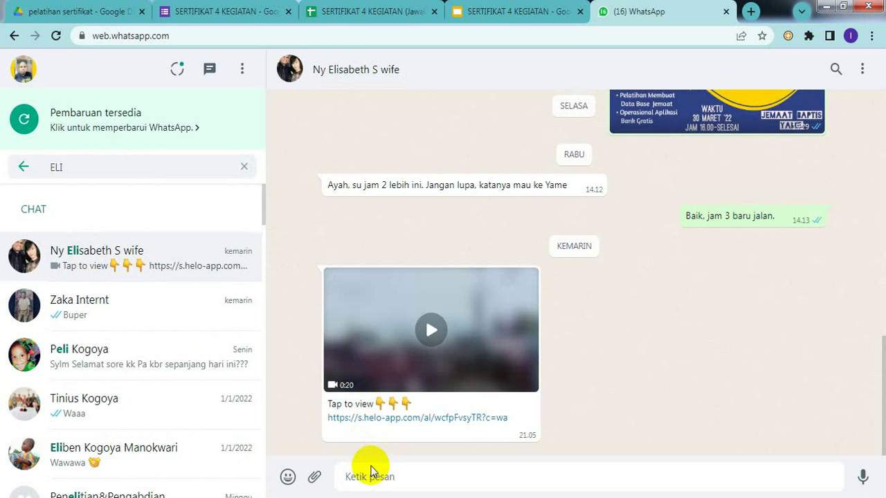
text(https://forms.gle/i8G9uavz9To567nV7)
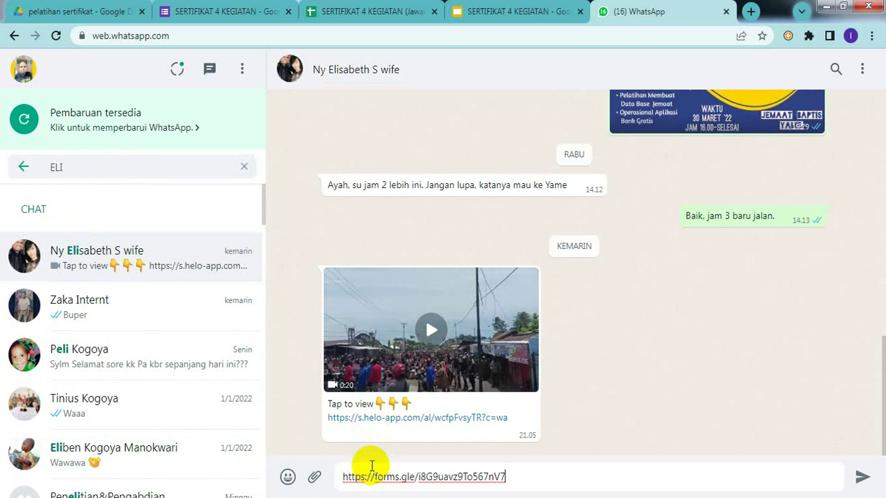
click(862, 478)
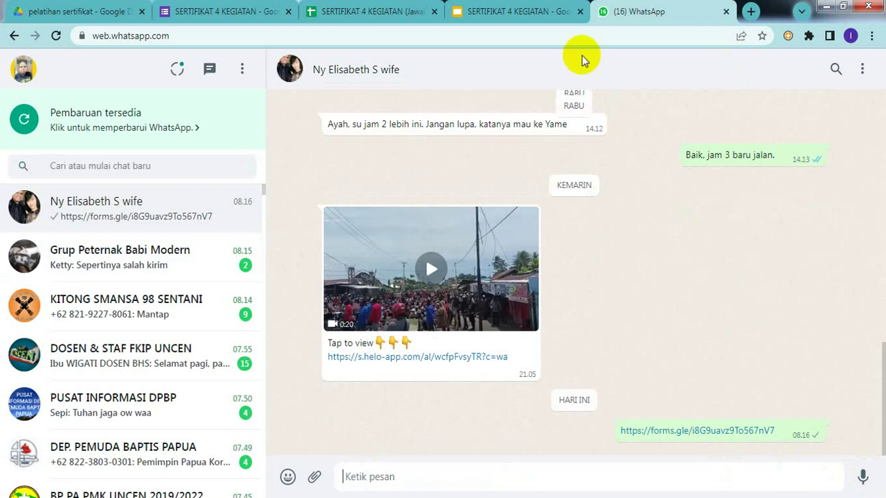
click(510, 12)
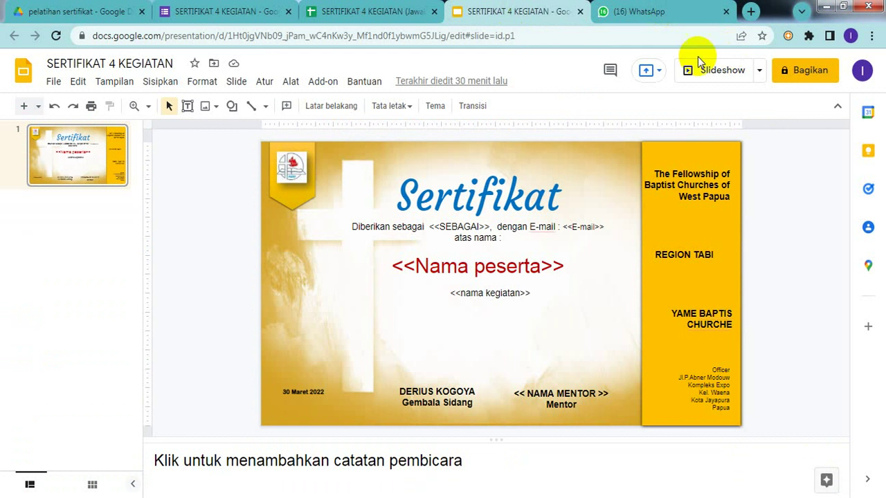
- Switch between the SERTIFIKAT 4 KEGIATAN (Jawaban) sheet and the Slides template, ending on the sheet
click(388, 19)
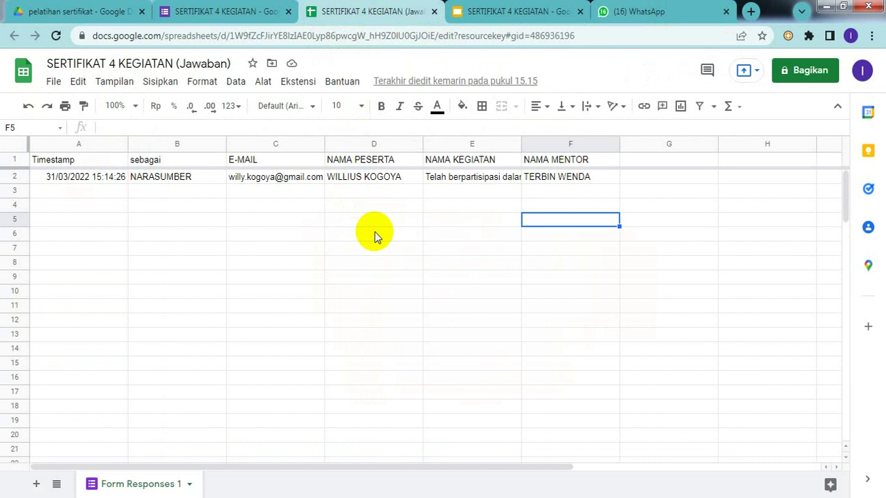
click(392, 219)
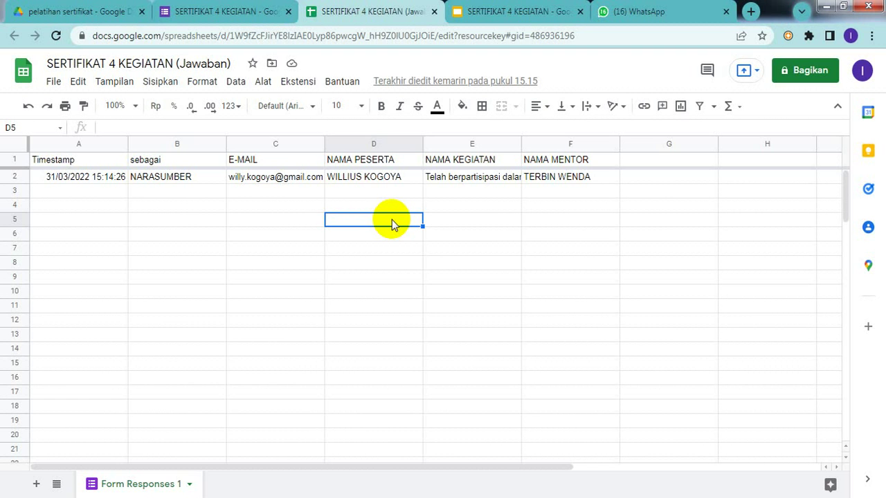
click(530, 18)
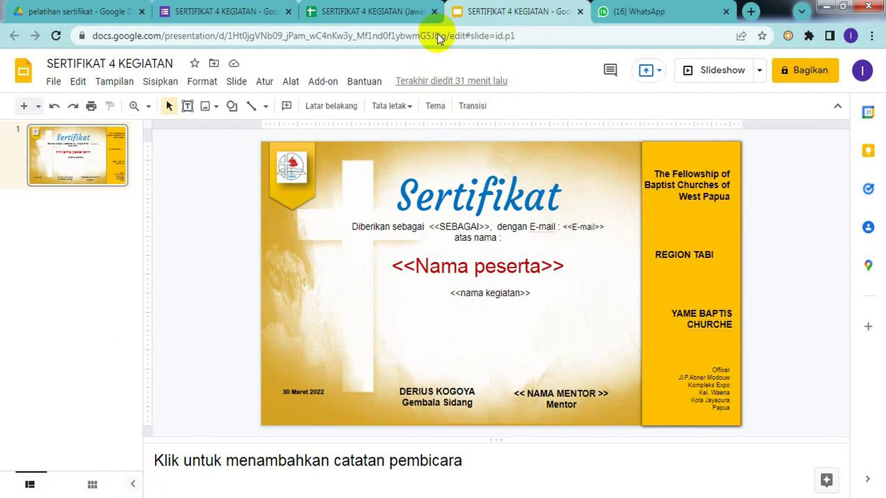
click(377, 13)
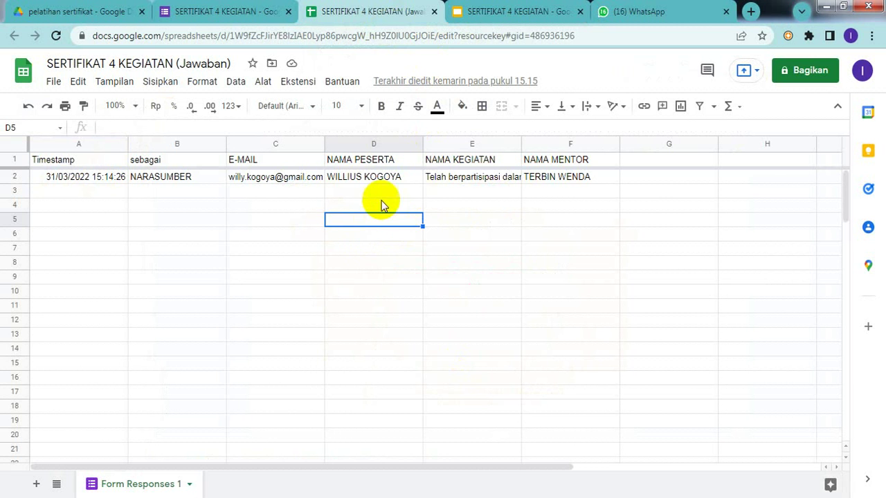
click(351, 205)
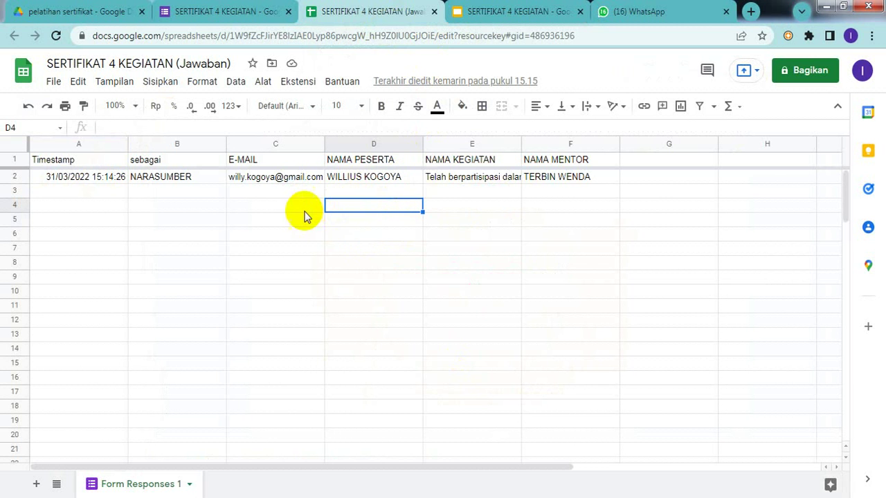
- Open the Ekstensi menu to reveal the Autocrat and Add-on submenus
click(297, 83)
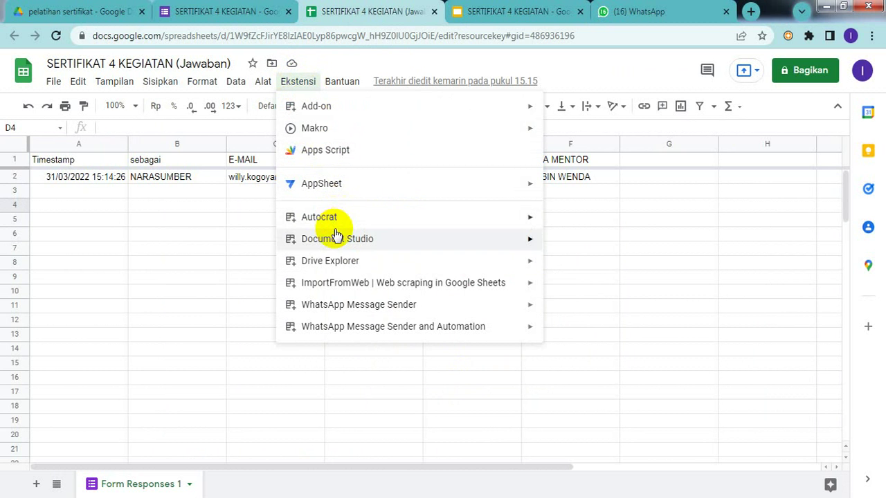
mouse_move(346, 220)
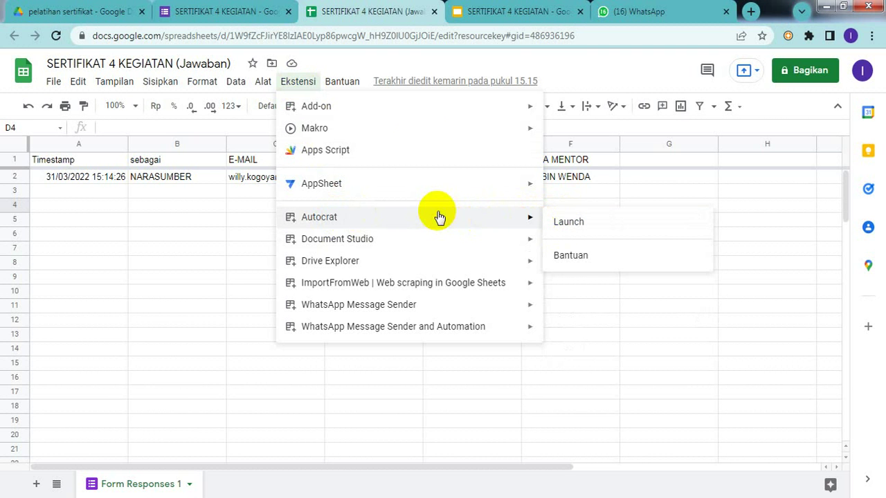
mouse_move(445, 103)
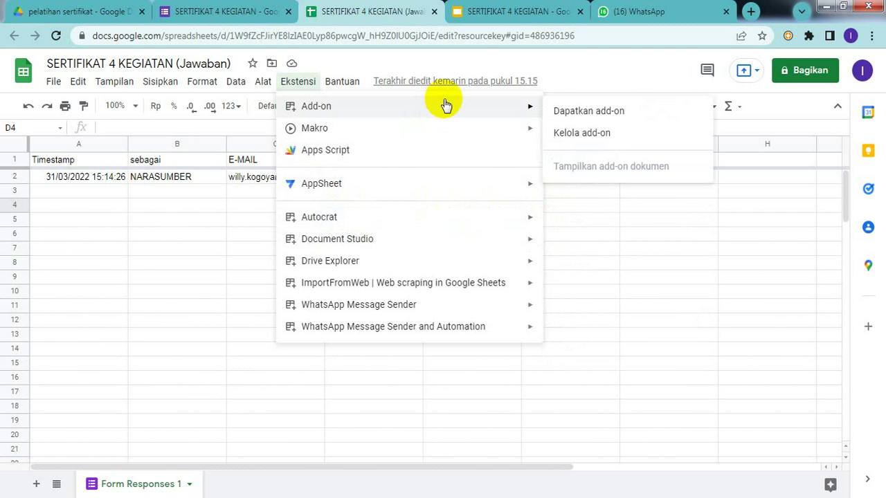
- Check the Autocrat listing in the Marketplace shows Uninstal, then close the Marketplace
click(596, 114)
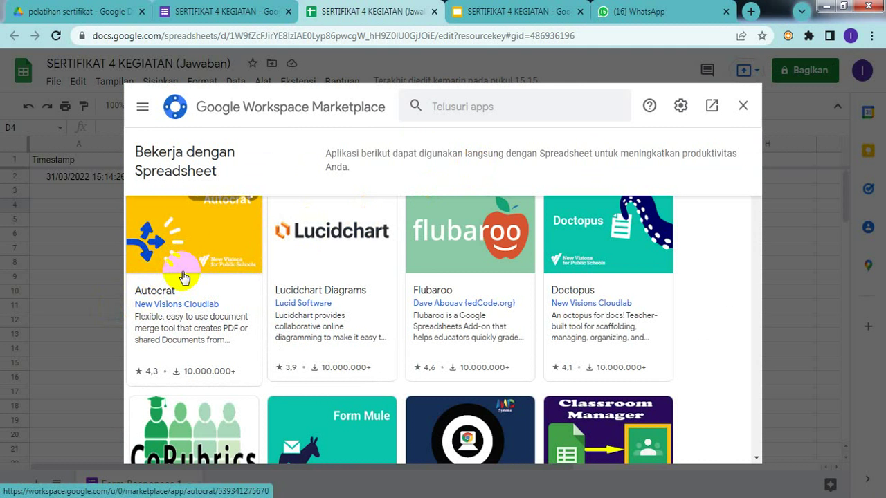
click(183, 275)
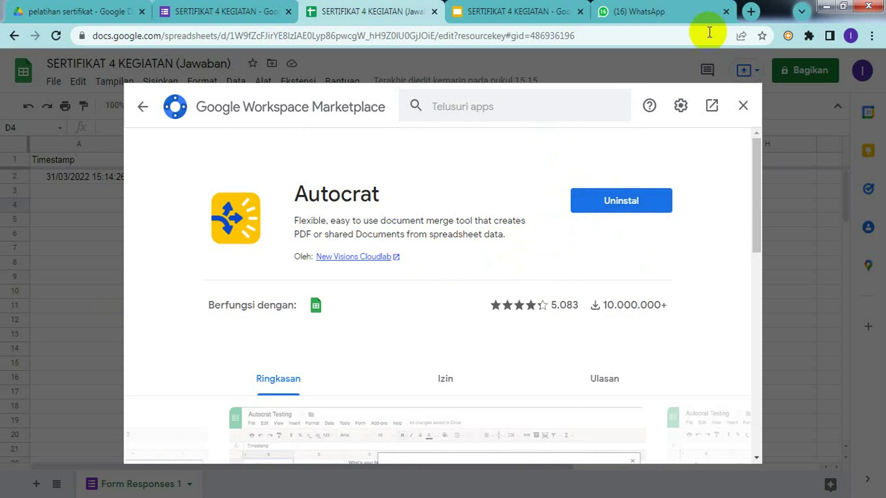
click(742, 109)
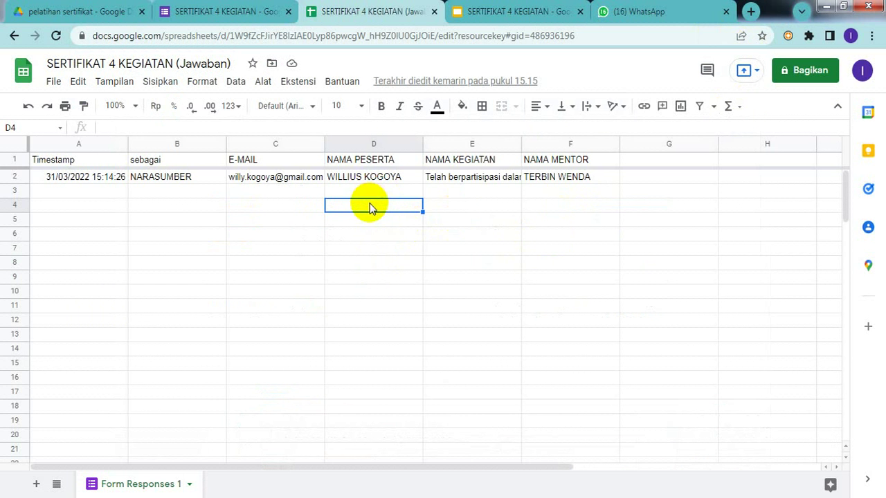
- Launch Autocrat from the Ekstensi menu and start a NEW JOB
click(298, 83)
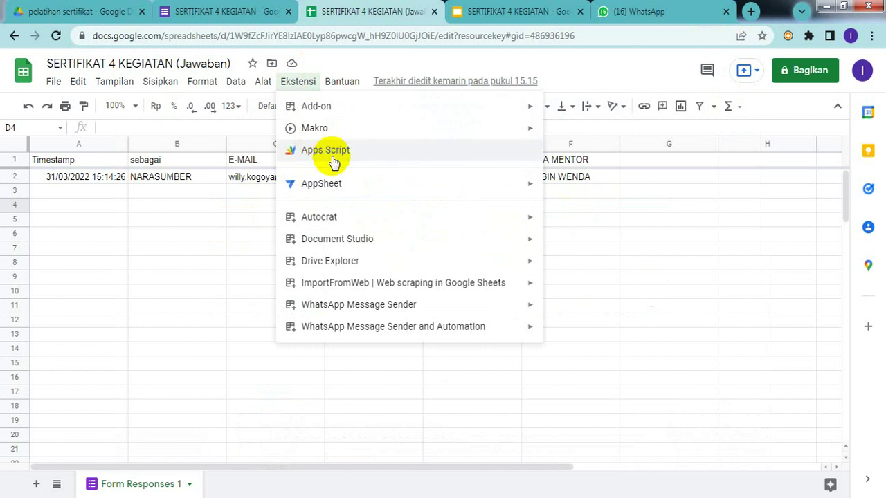
mouse_move(346, 222)
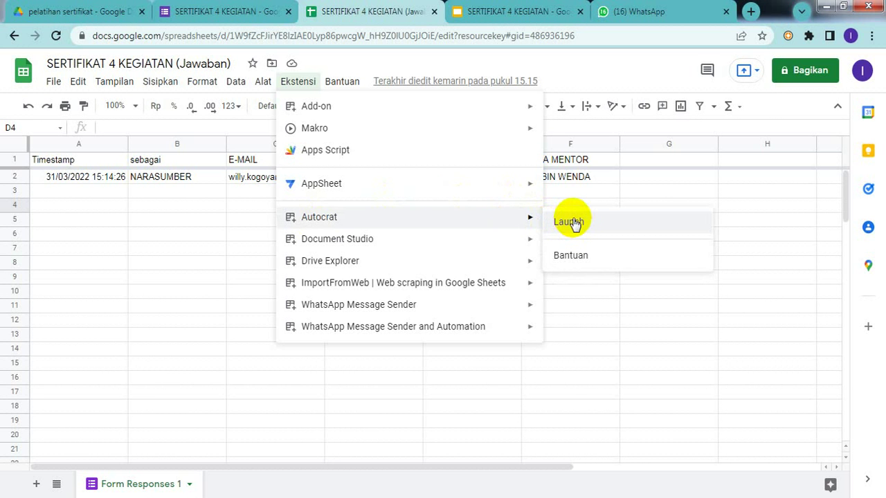
click(574, 223)
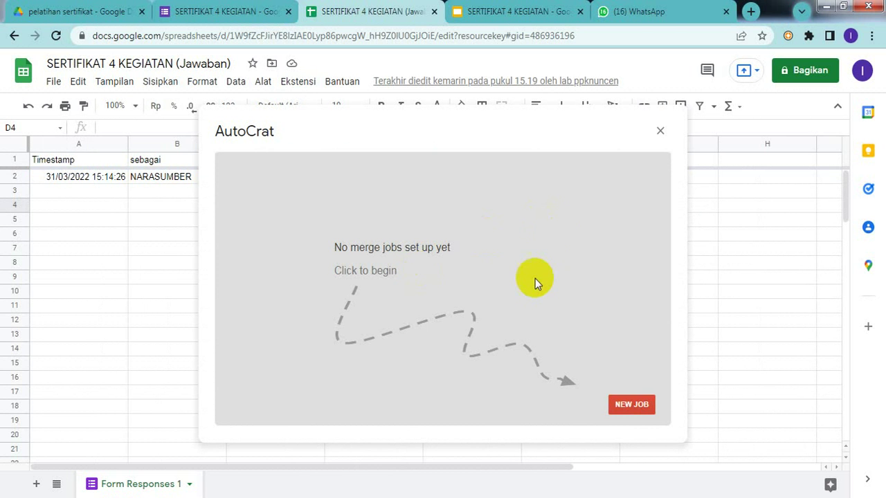
click(630, 406)
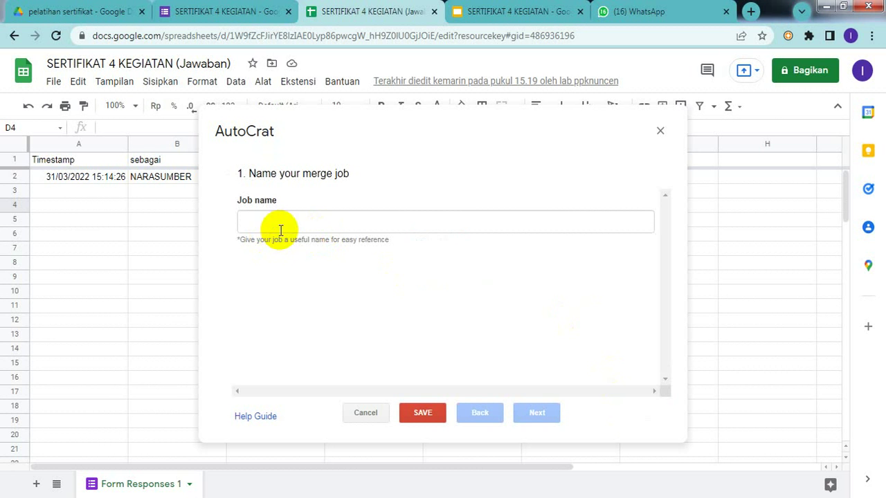
- Enter 'SERTIFIKAT 4 KEGIATAN' as the job name, save it, and continue
click(298, 213)
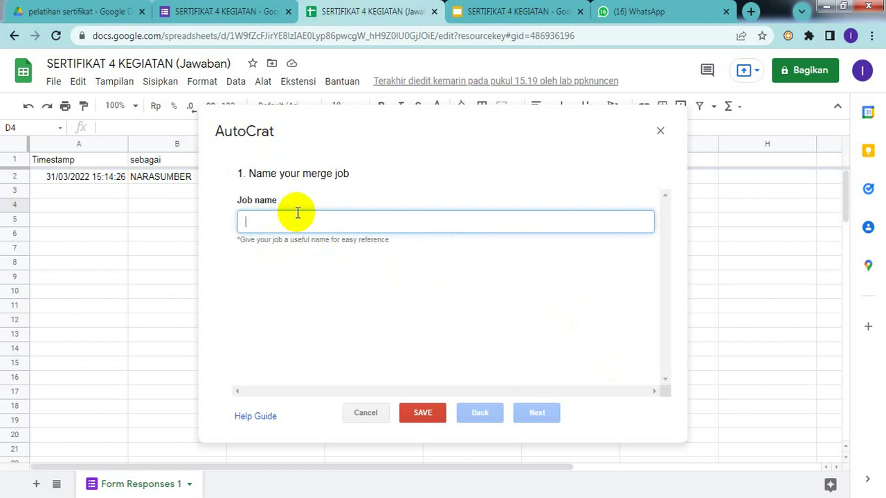
text(SERT)
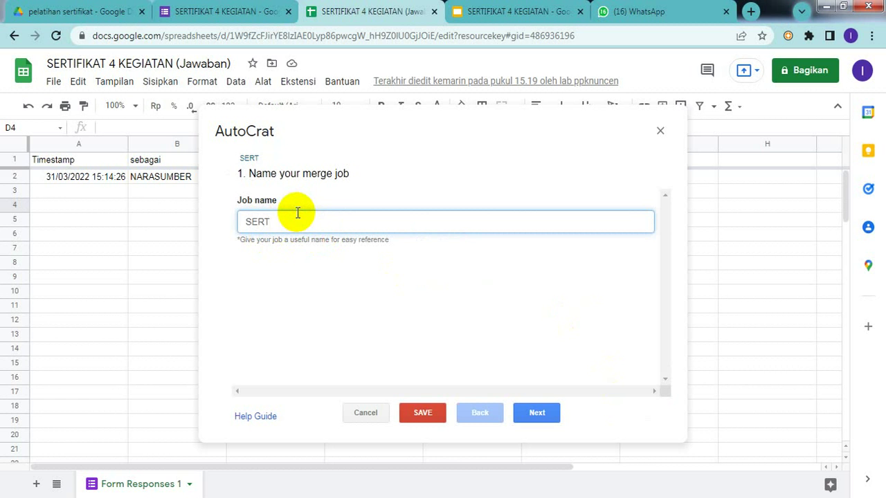
text(IFIKAT 4 KEG)
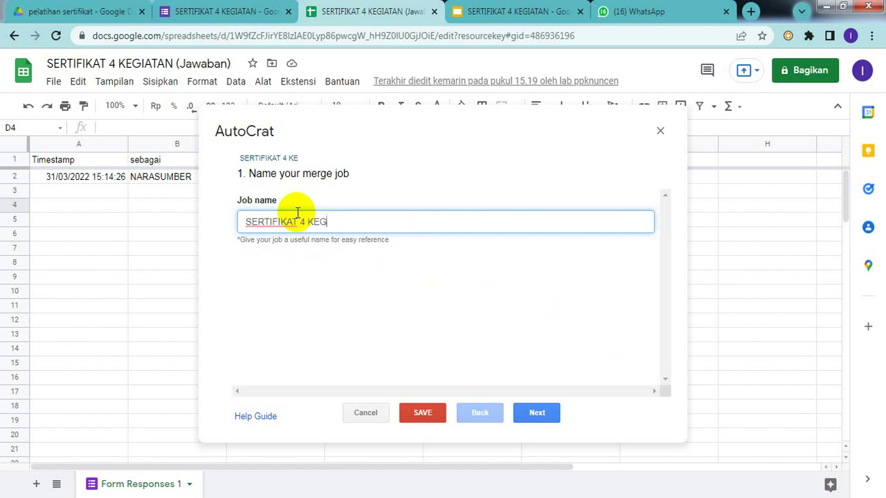
text(IATAN)
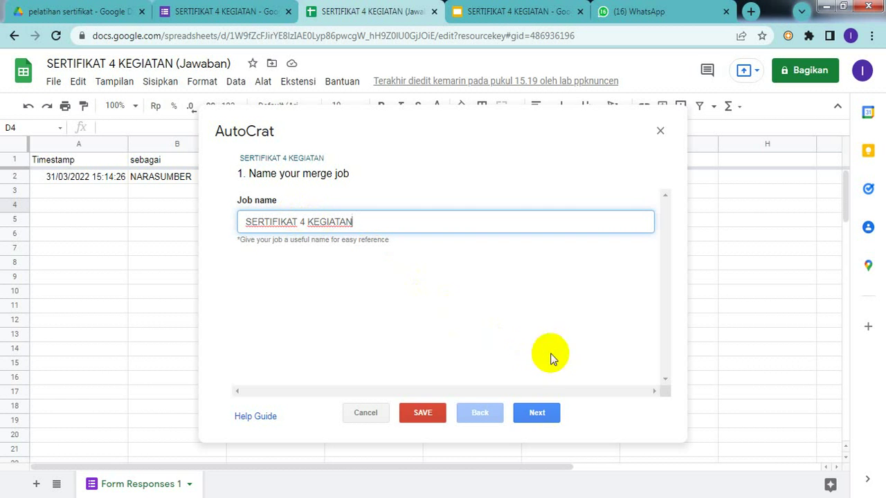
click(440, 418)
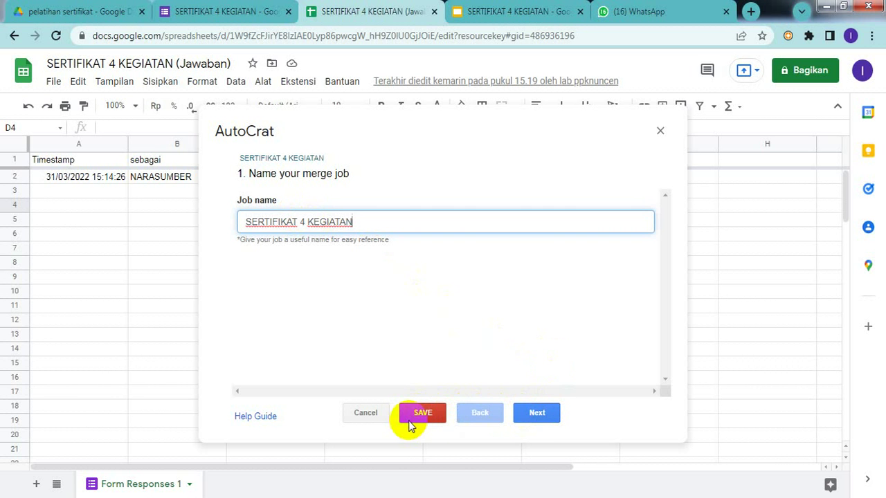
click(535, 417)
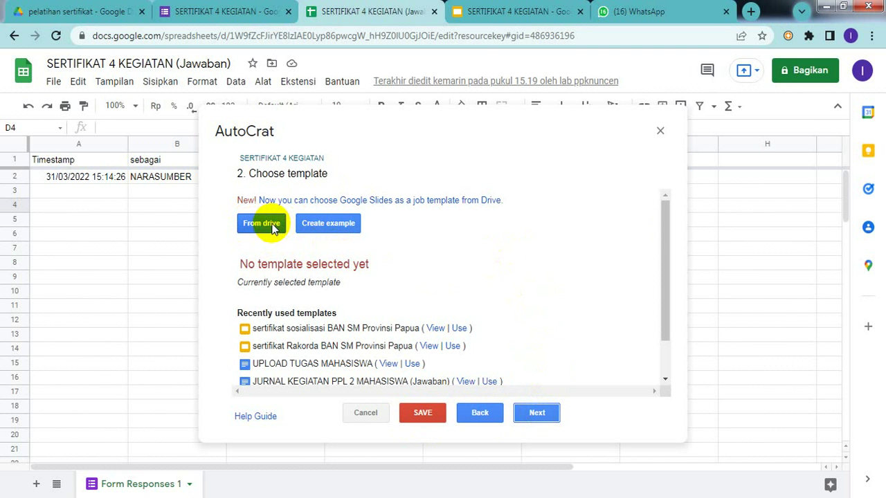
- Pick the SERTIFIKAT 4 KEGIATAN Slides file from Drive as the job's template
click(270, 223)
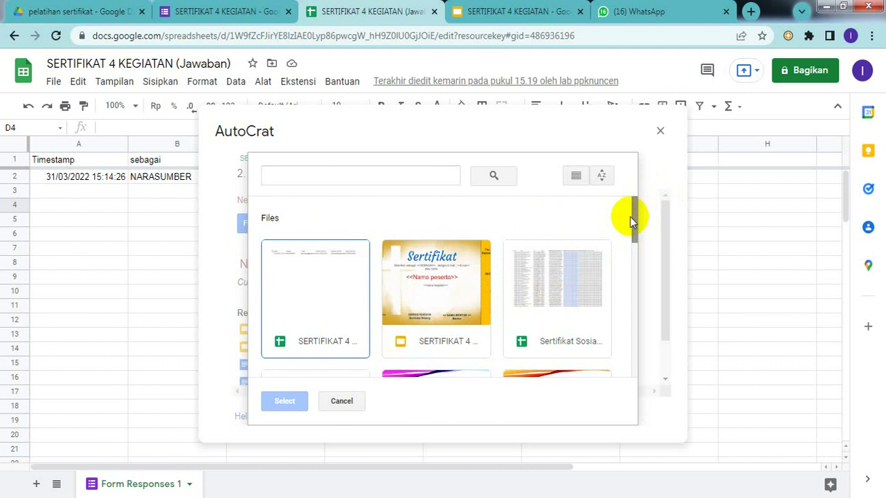
mouse_move(633, 220)
mouse_down()
mouse_move(635, 366)
mouse_move(629, 220)
mouse_up()
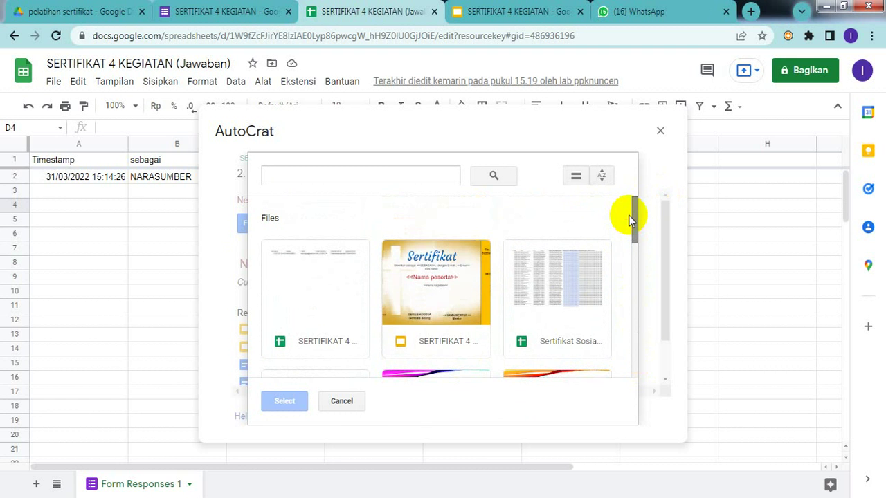
click(449, 319)
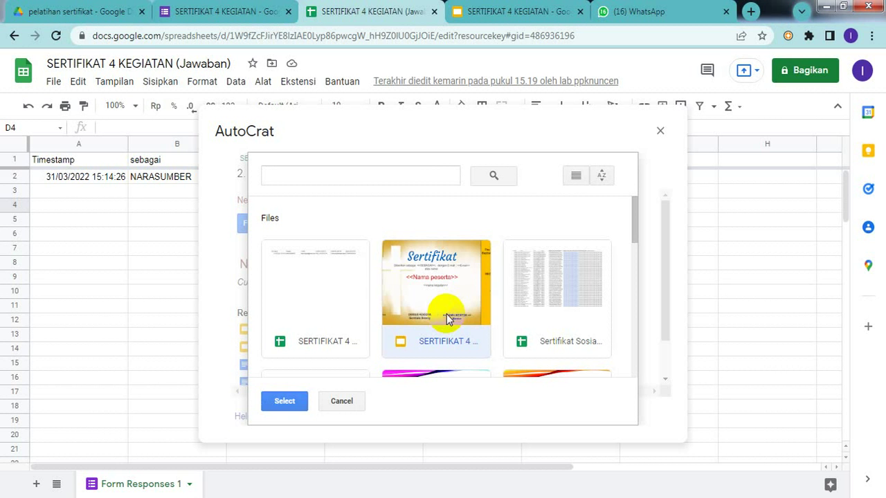
click(279, 403)
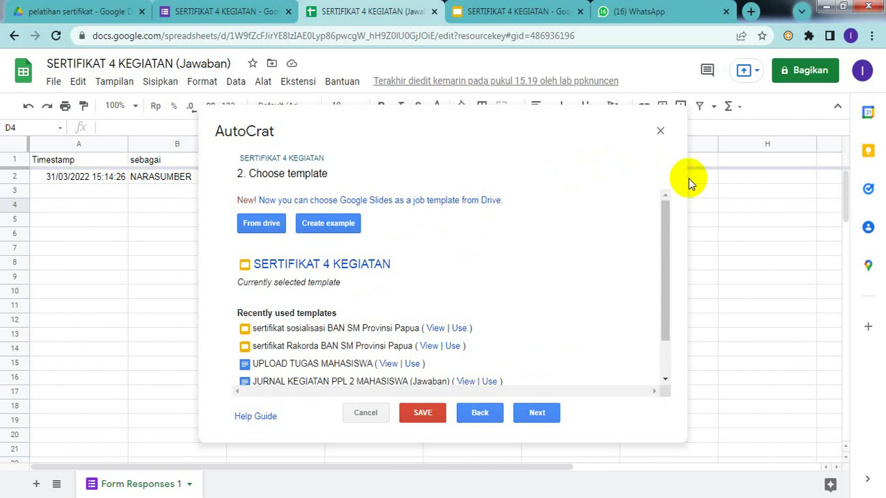
drag(664, 224, 667, 184)
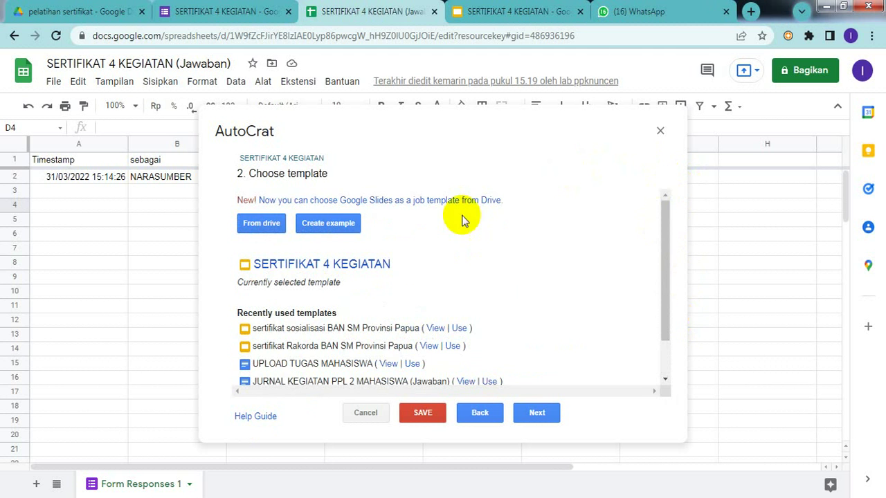
- Map the SEBAGAI, E-mail and Nama peserta tags to the sebagai, E-MAIL and NAMA PESERTA columns
click(539, 418)
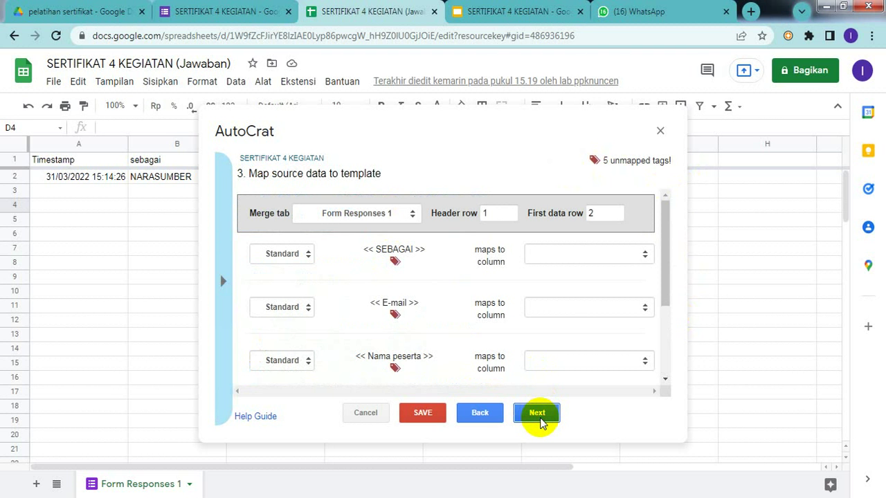
drag(666, 238, 663, 205)
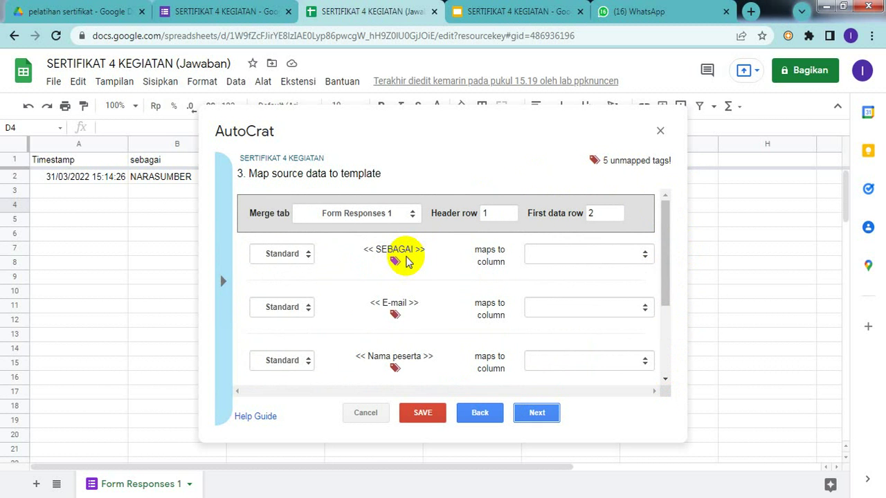
click(641, 254)
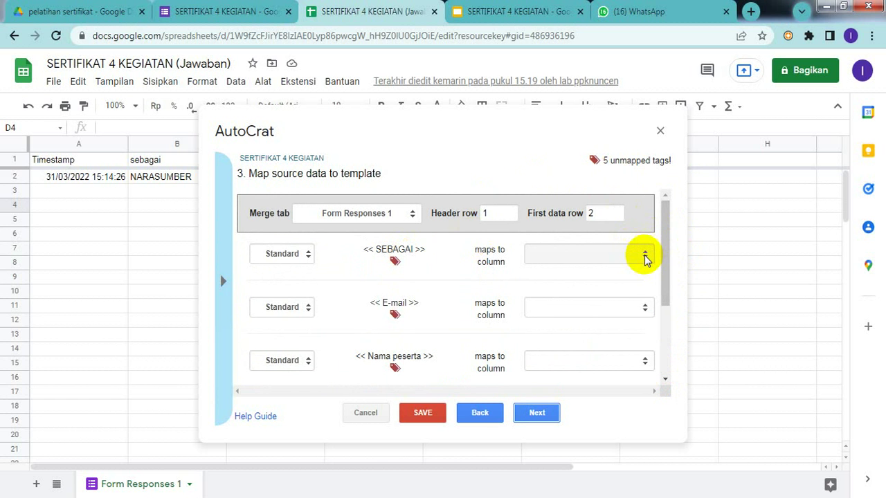
click(644, 257)
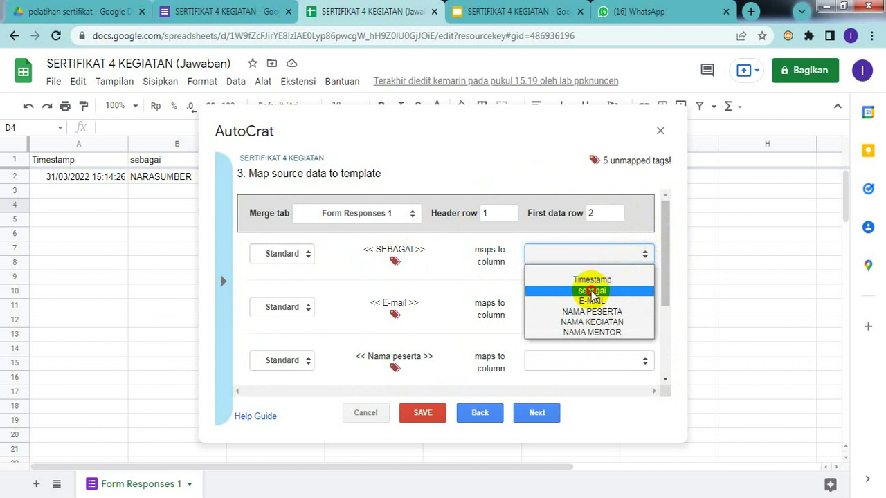
click(592, 290)
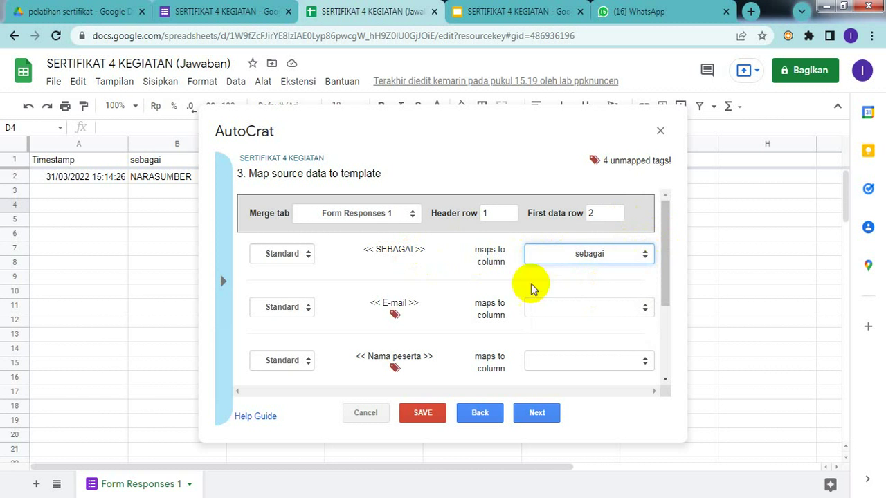
click(635, 314)
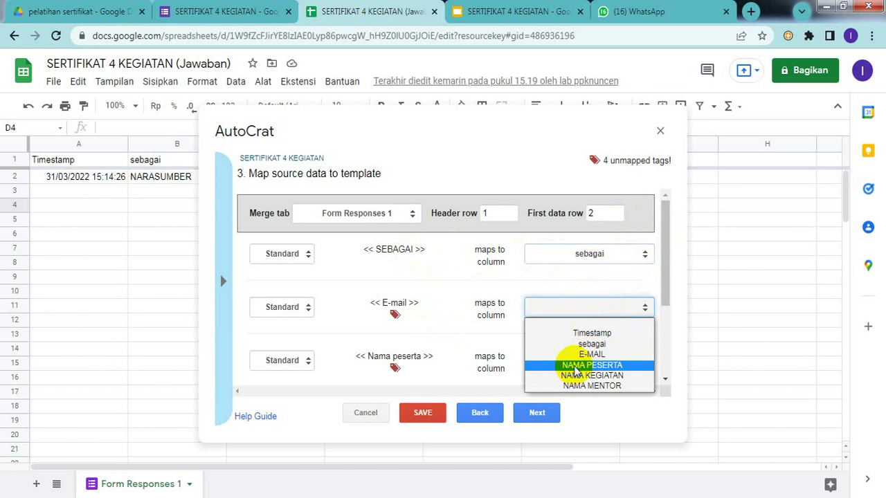
click(591, 354)
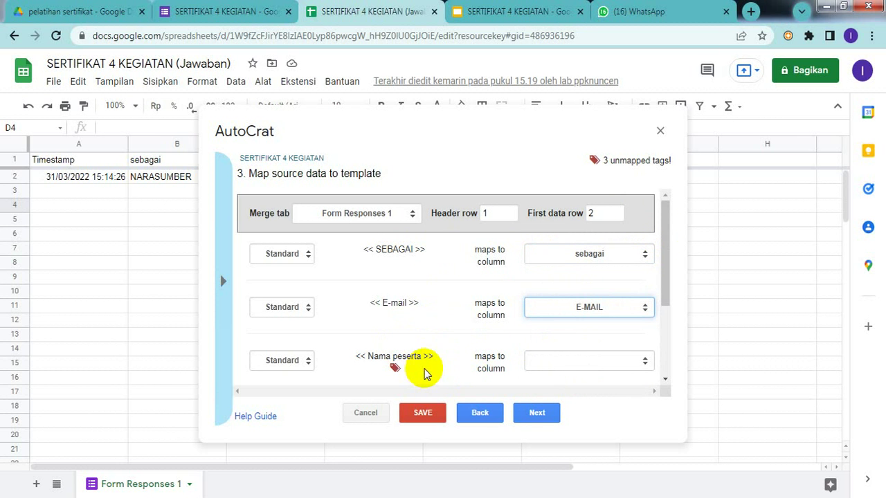
click(575, 359)
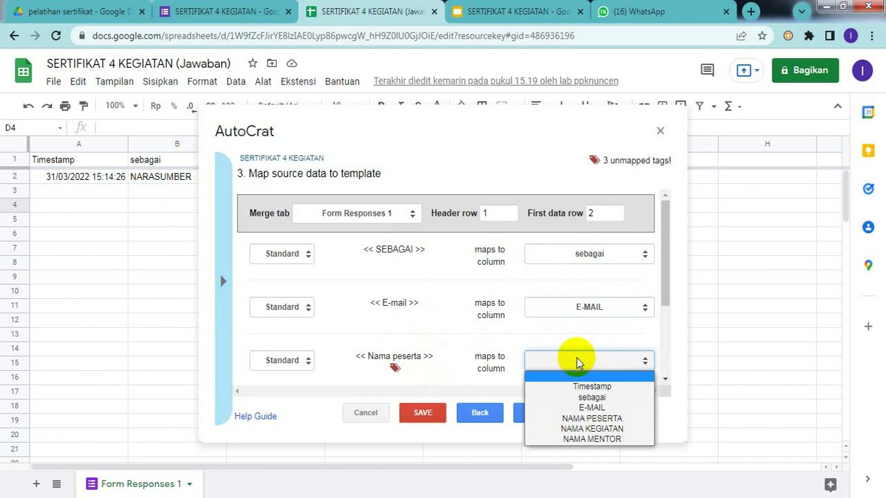
click(570, 417)
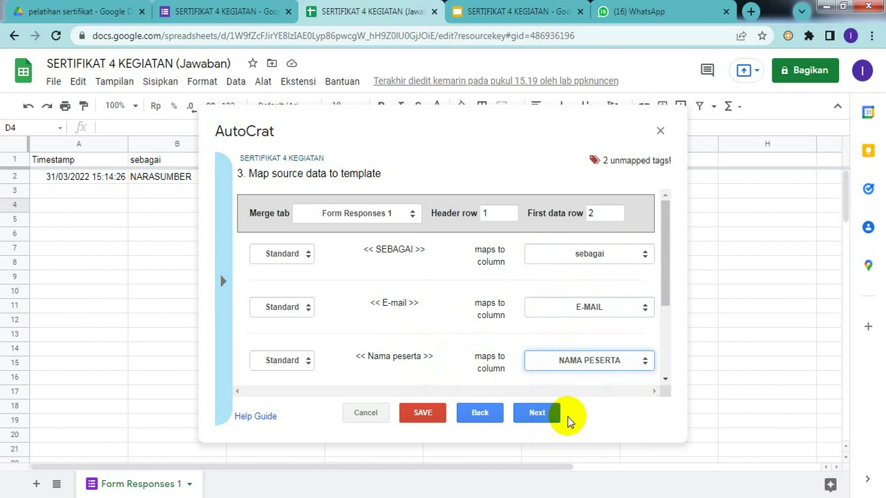
- Map nama kegiatan to NAMA KEGIATAN and NAMA MENTOR to NAMA MENTOR, then continue
click(667, 275)
drag(667, 275, 675, 313)
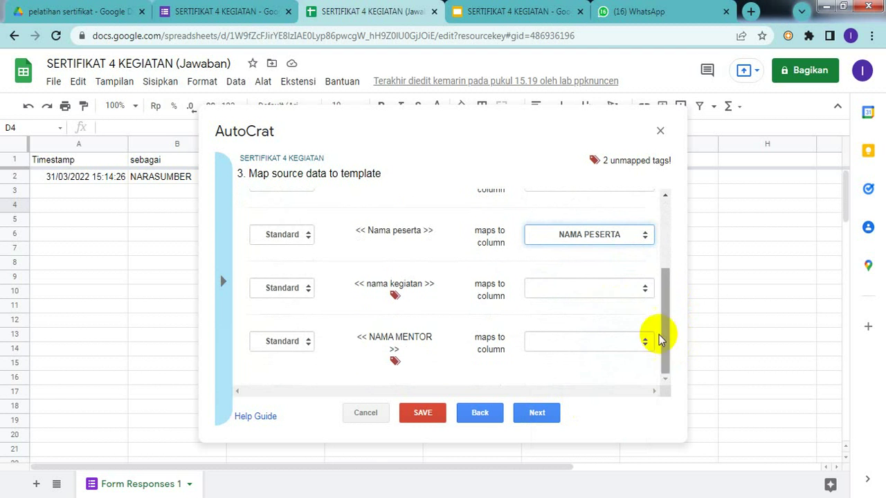
click(588, 288)
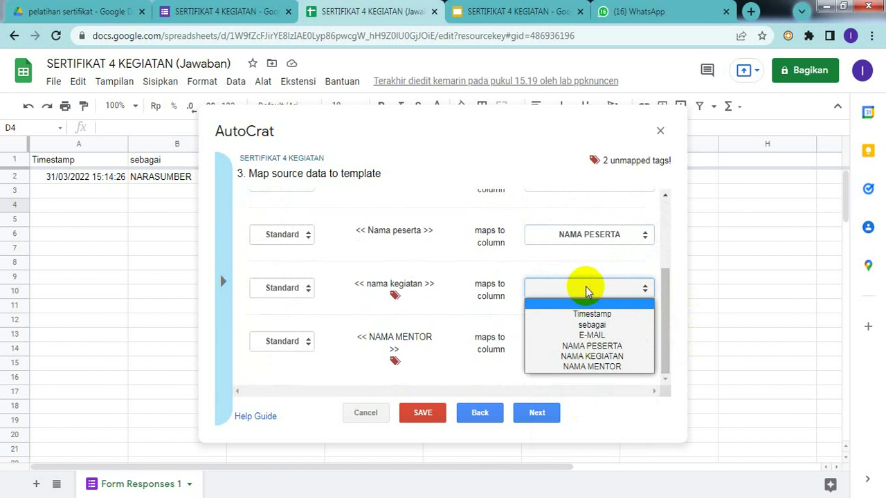
click(611, 357)
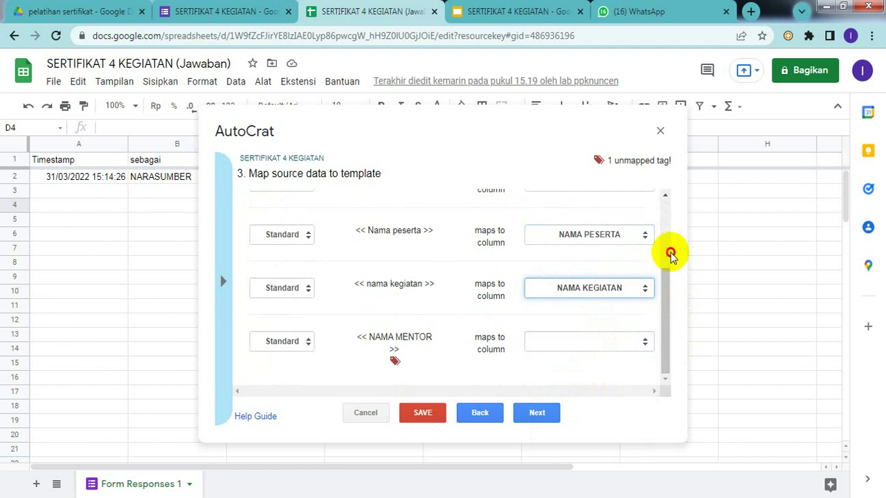
scroll(666, 267, up, 5)
drag(668, 276, 673, 342)
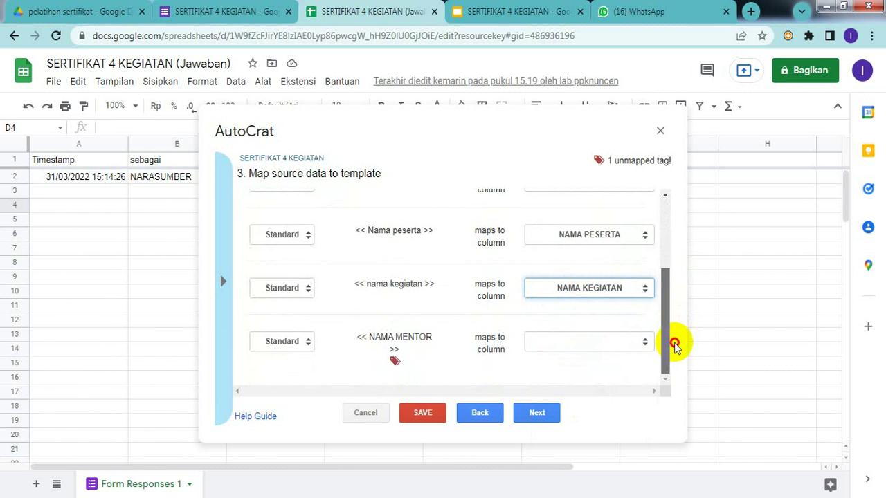
click(579, 346)
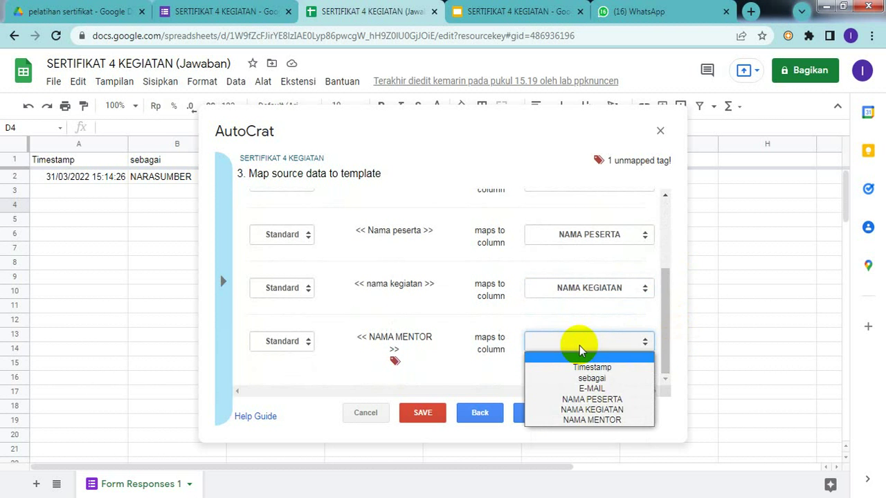
click(589, 421)
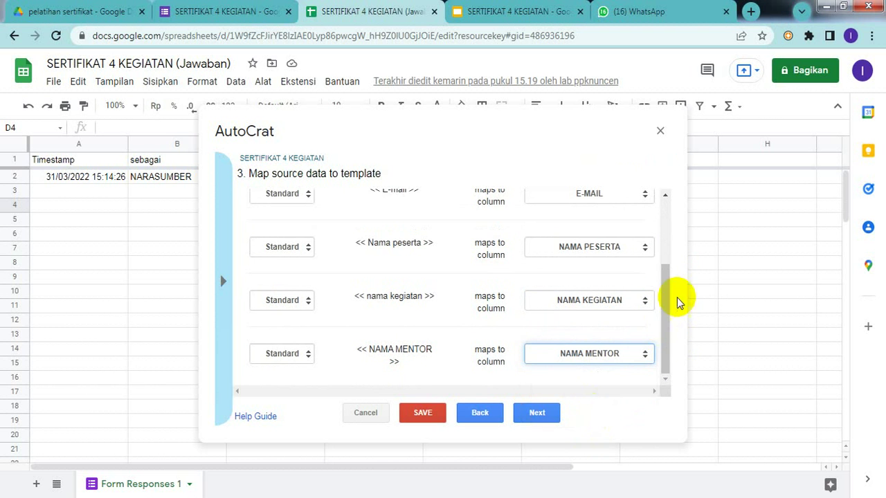
mouse_move(668, 338)
mouse_down()
mouse_move(664, 218)
mouse_move(667, 352)
mouse_up()
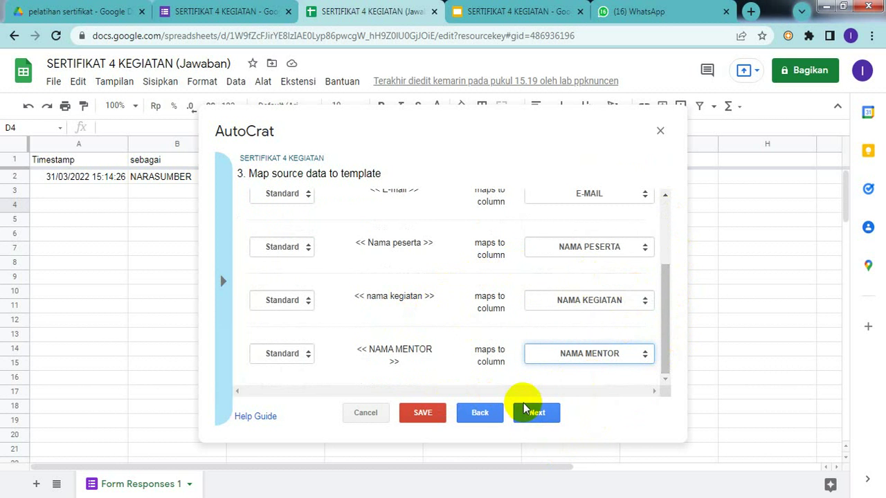
click(532, 421)
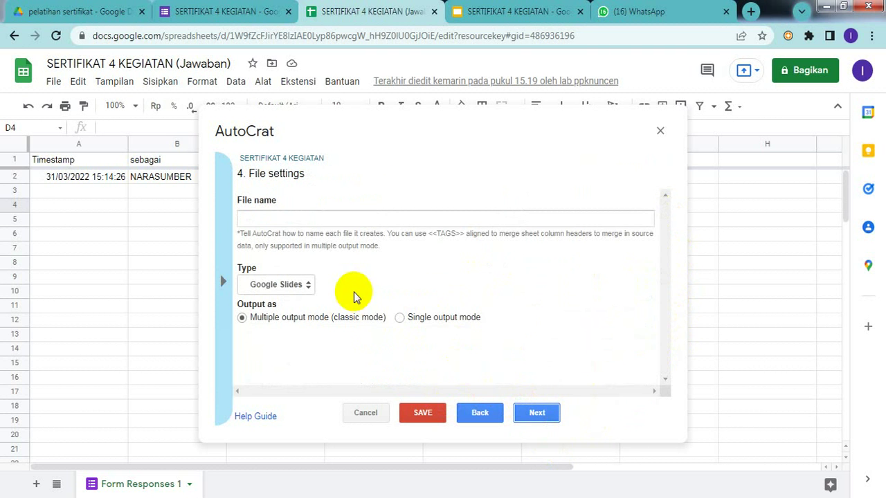
- Type 'sertifikat a.n' as the start of the output file name
click(285, 215)
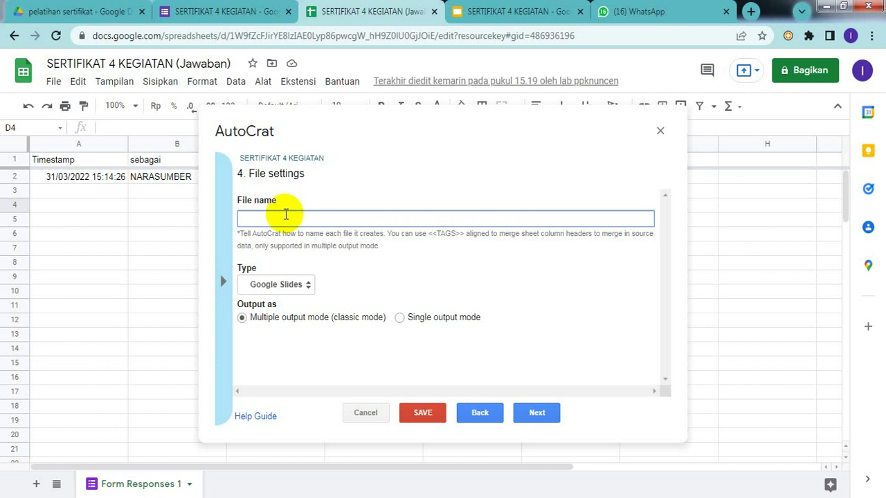
text(sERTIFIKAT)
key(BackSpace)
key(BackSpace)
key(BackSpace)
key(BackSpace)
key(BackSpace)
key(BackSpace)
key(BackSpace)
key(BackSpace)
key(BackSpace)
key(BackSpace)
text(sERTIFIKAT)
key(BackSpace)
key(BackSpace)
key(BackSpace)
key(BackSpace)
key(BackSpace)
key(BackSpace)
key(BackSpace)
key(BackSpace)
key(BackSpace)
key(BackSpace)
text(sertifikat)
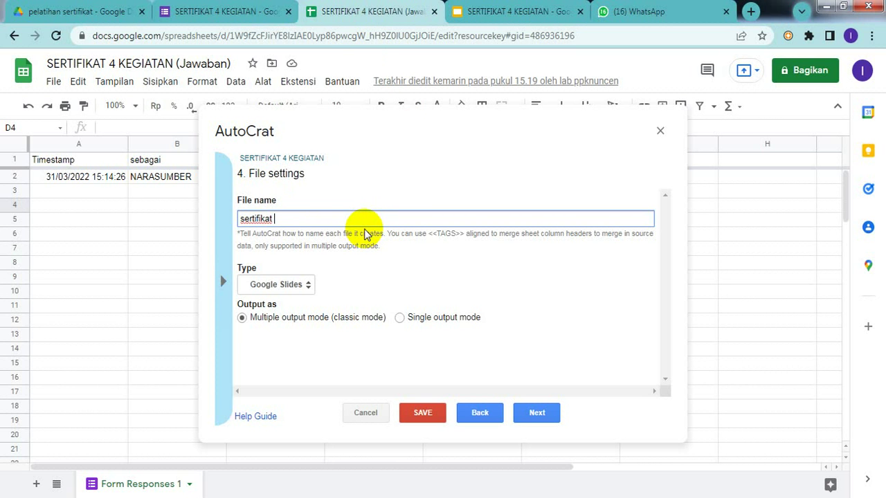
text(a.n)
- Copy the <<Nama peserta>> tag from the Slides template and paste it into the file name
click(502, 17)
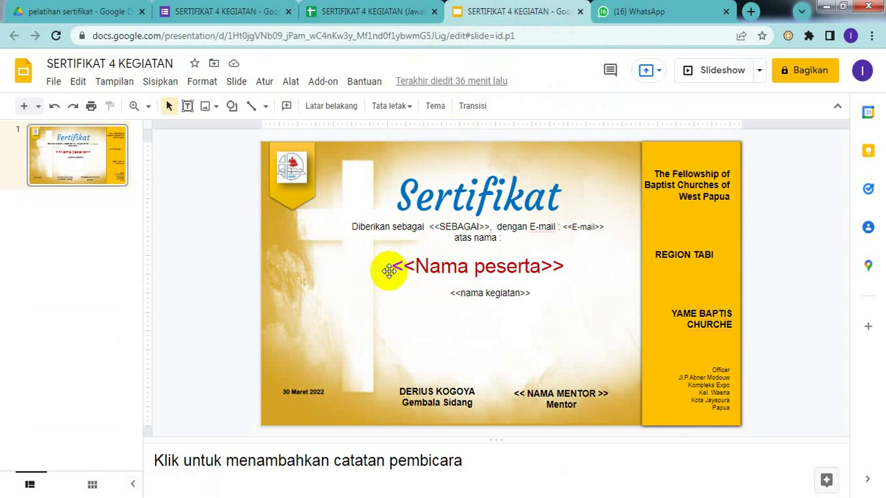
drag(392, 267, 565, 265)
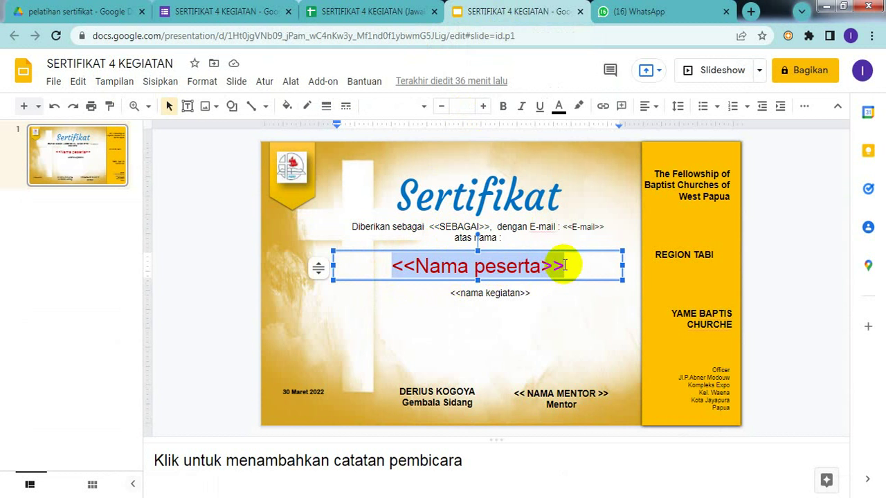
right_click(501, 265)
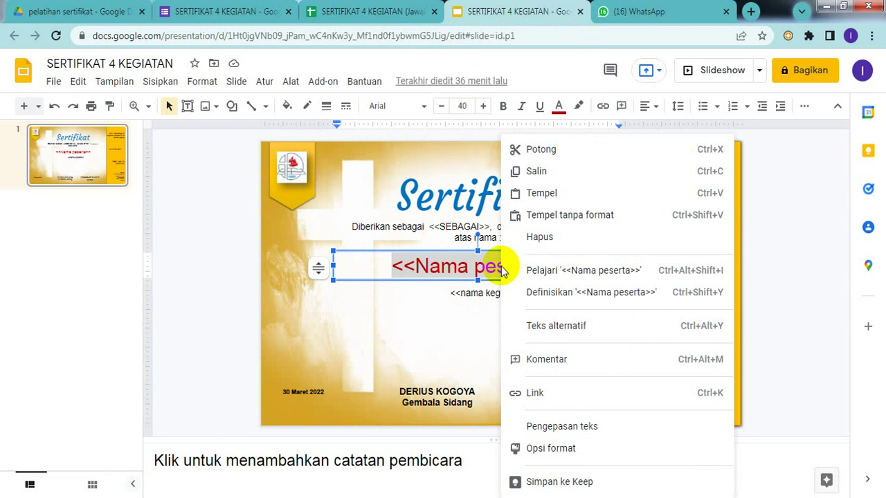
click(545, 173)
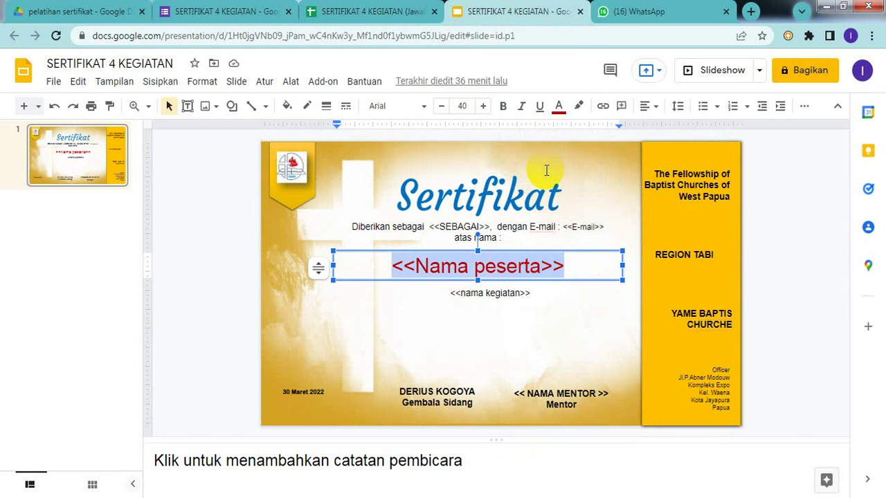
click(366, 12)
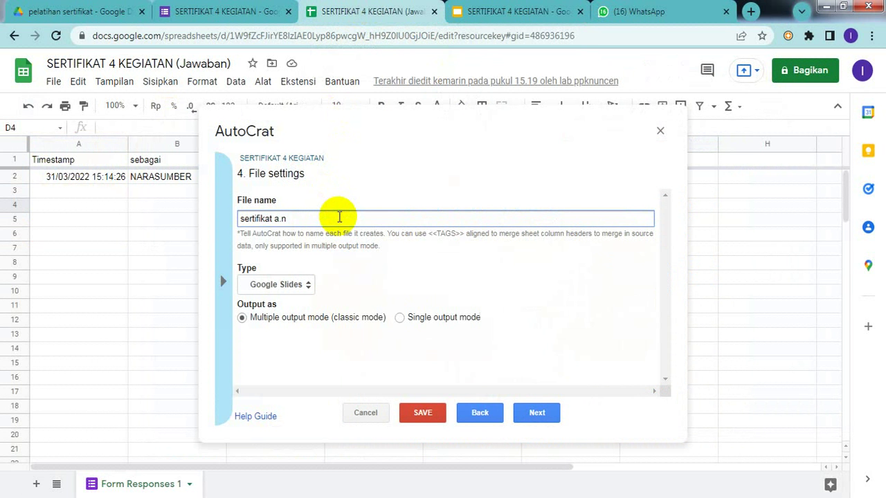
key(ctrl+v)
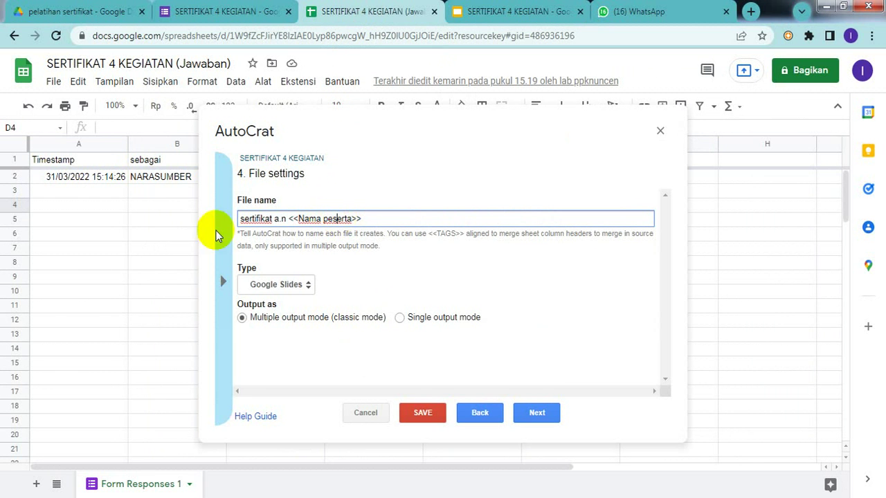
- Set the output file type to PDF and continue
click(308, 286)
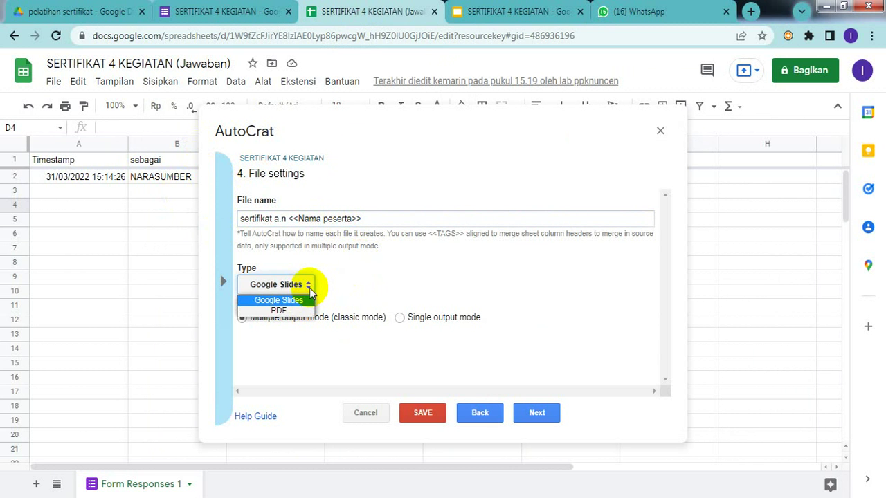
click(278, 310)
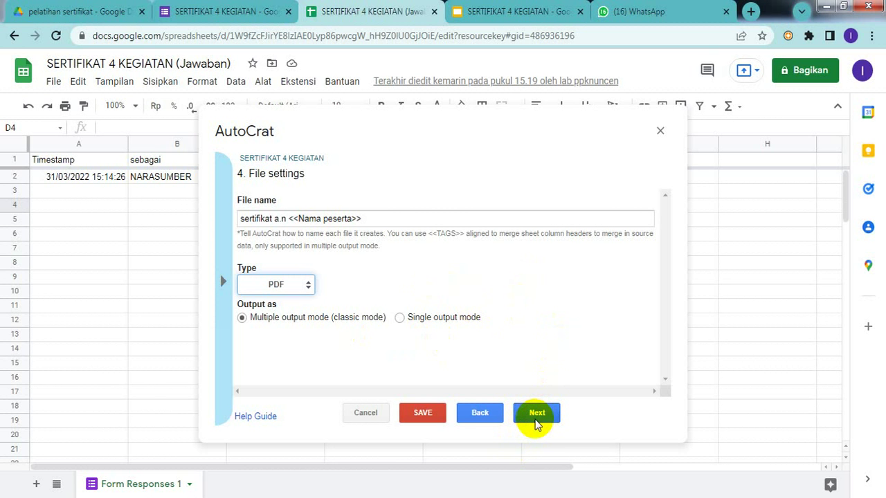
click(536, 418)
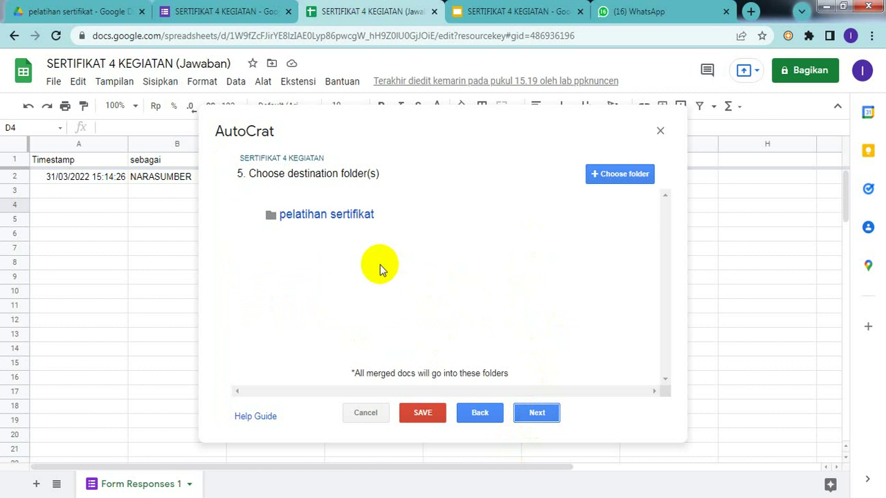
- Pass the dynamic folder reference and merge condition steps without adding anything
mouse_move(489, 205)
click(551, 412)
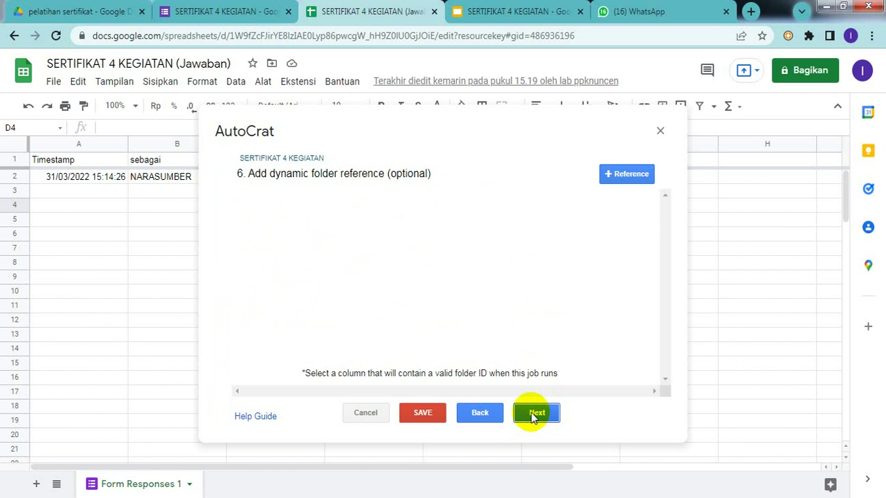
click(533, 415)
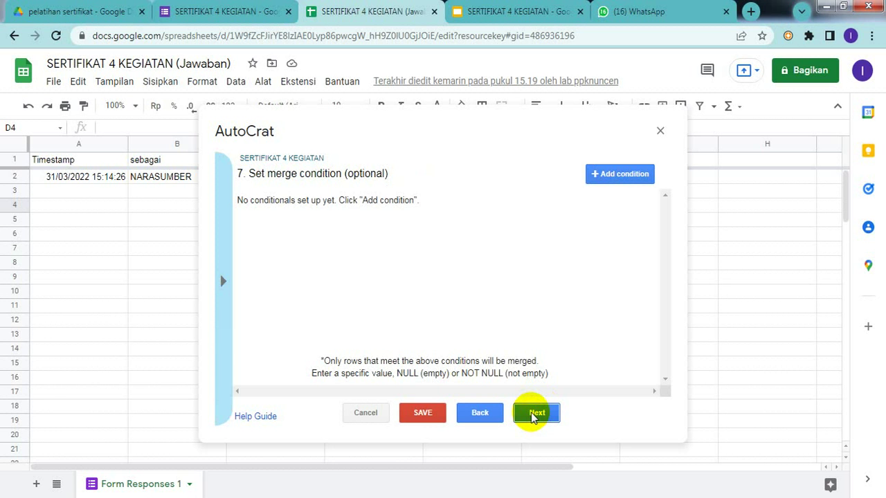
click(534, 415)
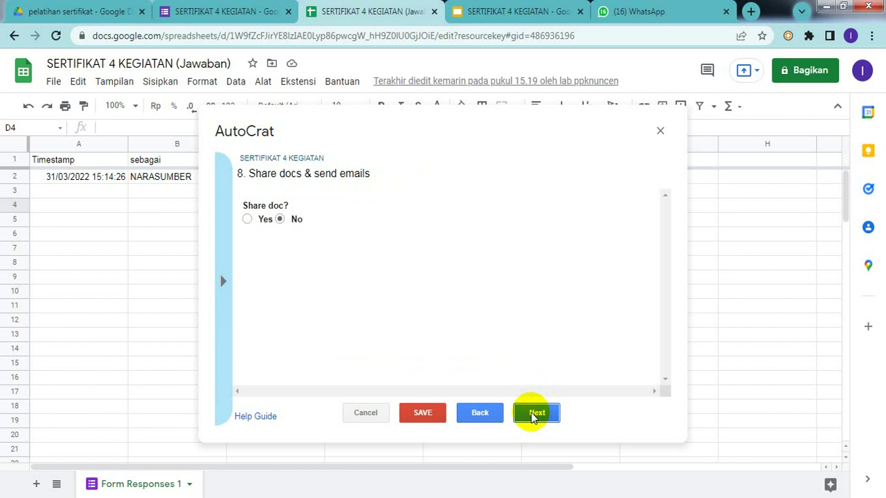
- Set Share doc? to Yes (PDF) and put the cursor in the email To field
click(247, 220)
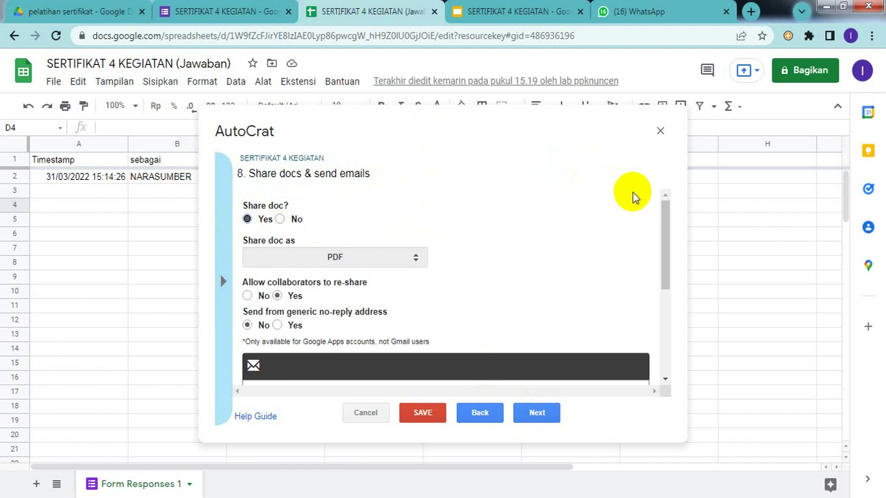
drag(660, 209, 658, 255)
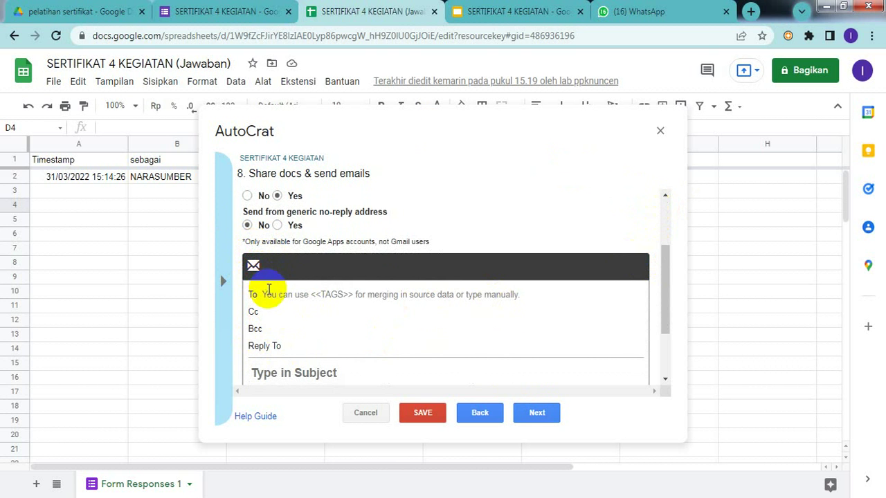
click(328, 292)
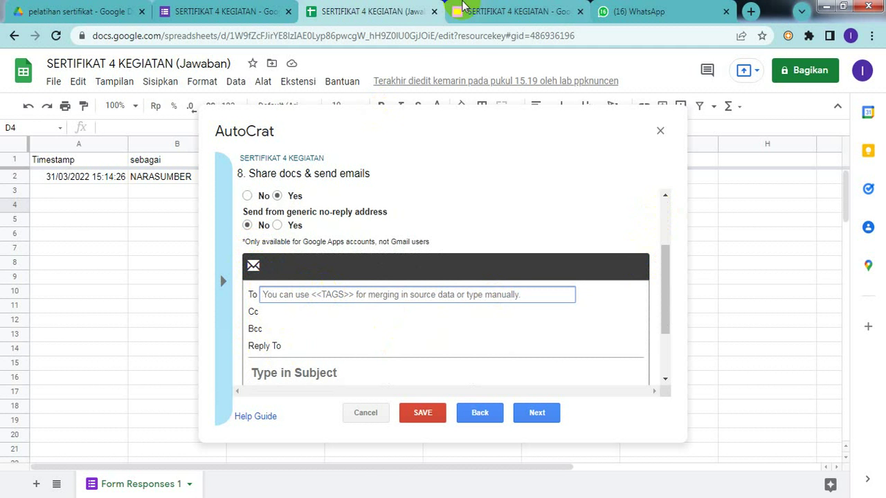
click(523, 12)
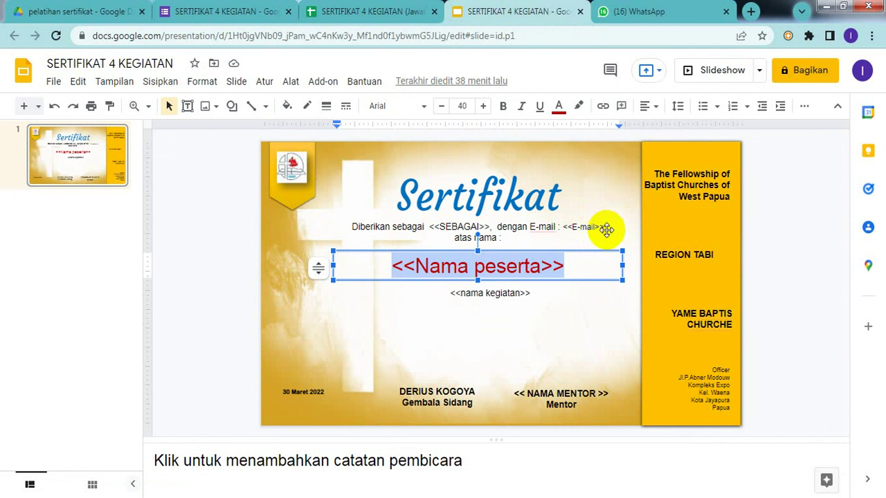
- Select and copy the <<E-mail>> tag text on the certificate slide
click(565, 226)
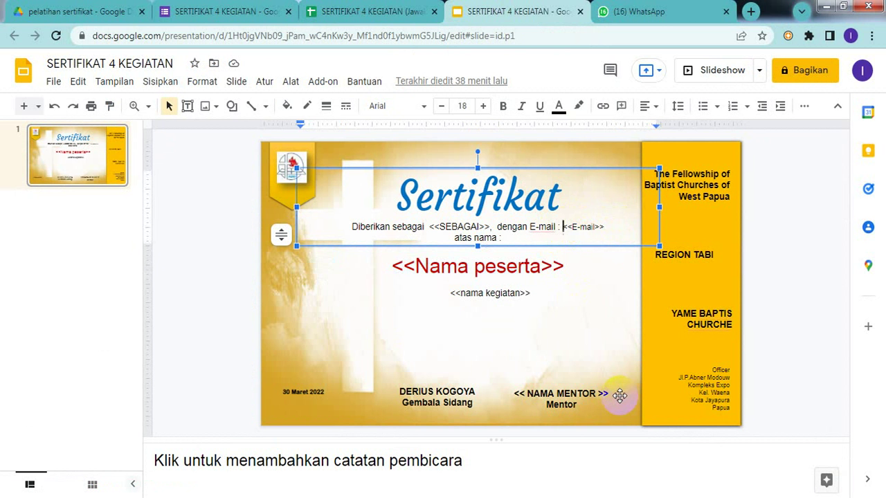
key(shift+Right)
key(shift+Right)
key(shift+Right)
key(shift+Right)
key(shift+Right)
key(shift+Right)
key(shift+Right)
key(shift+Right)
key(shift+Right)
key(shift+Right)
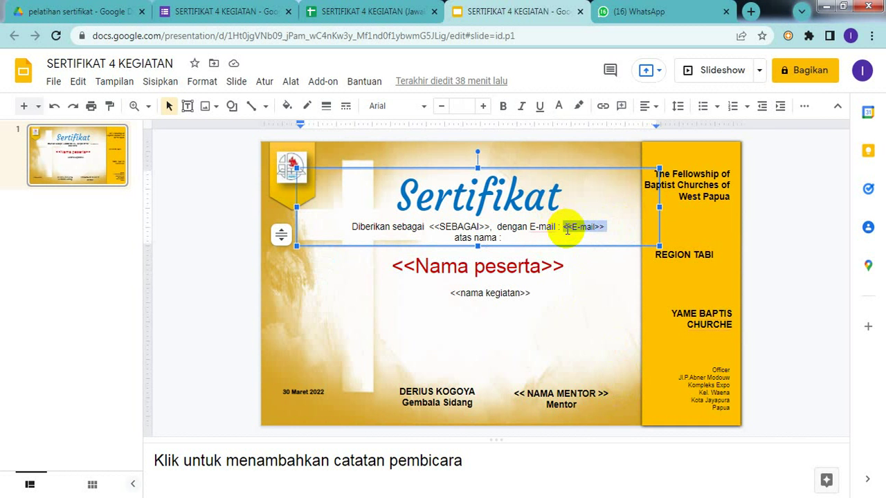
right_click(567, 230)
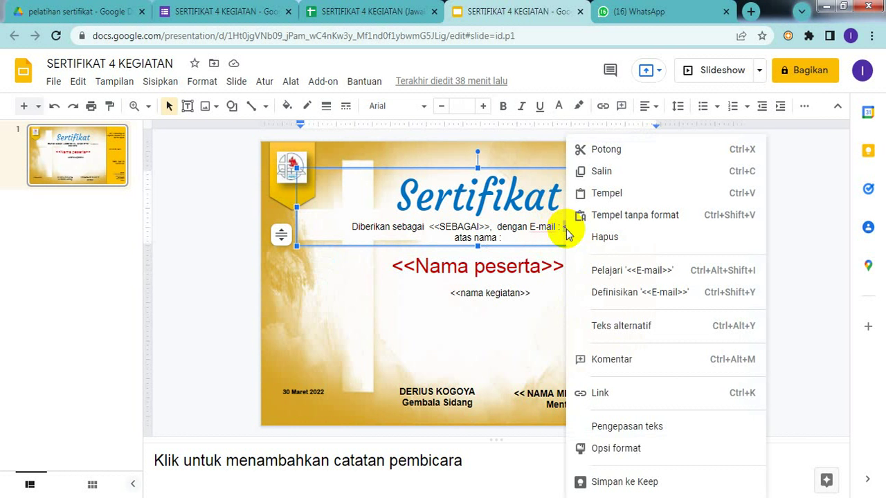
click(602, 171)
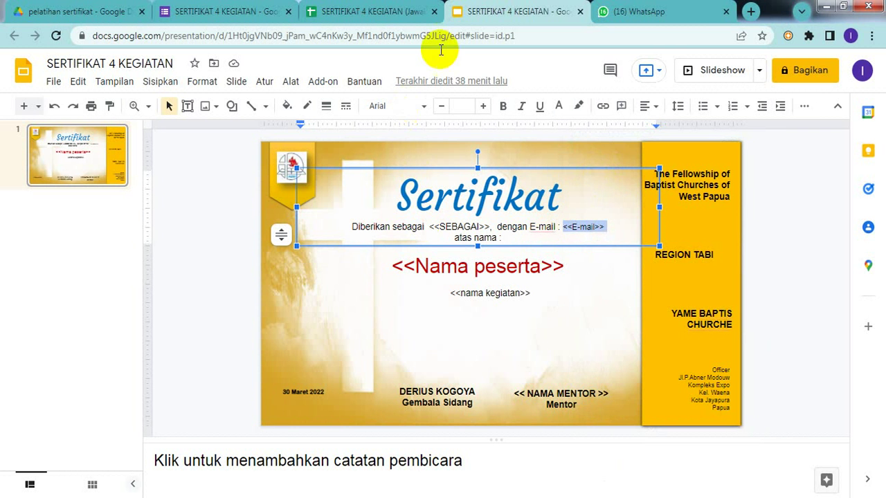
click(374, 20)
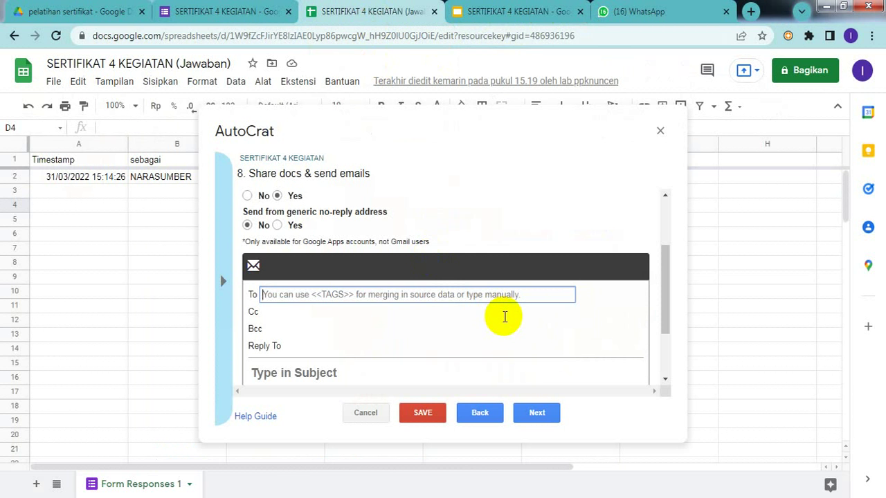
- Paste <<E-mail>> into the To field as the email recipient
key(ctrl+v)
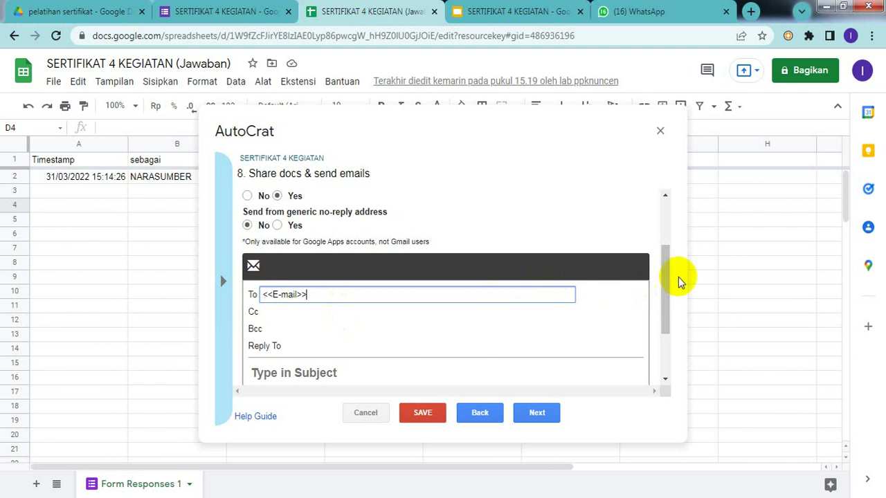
drag(666, 277, 671, 301)
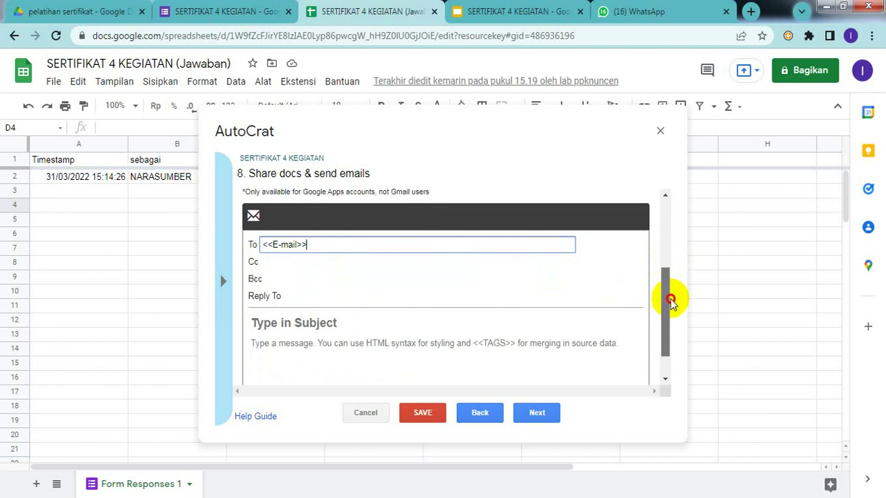
click(296, 293)
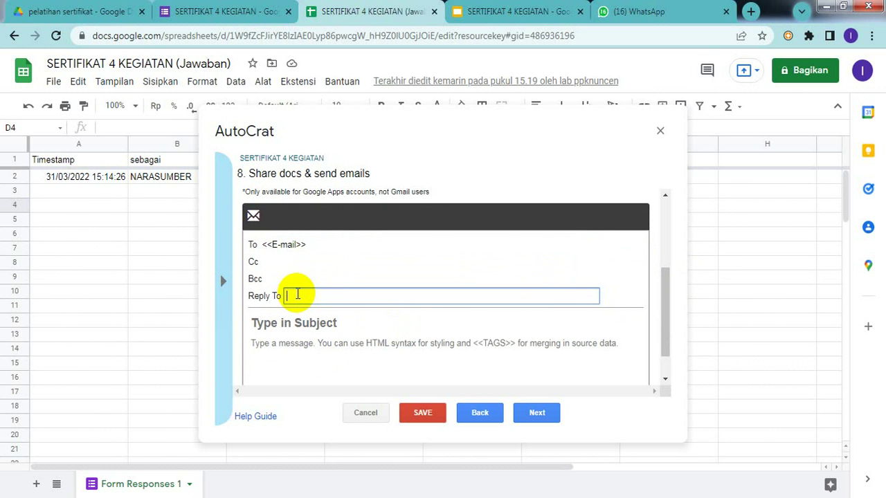
- Begin the email subject with 'sertifikat a.n'
click(299, 319)
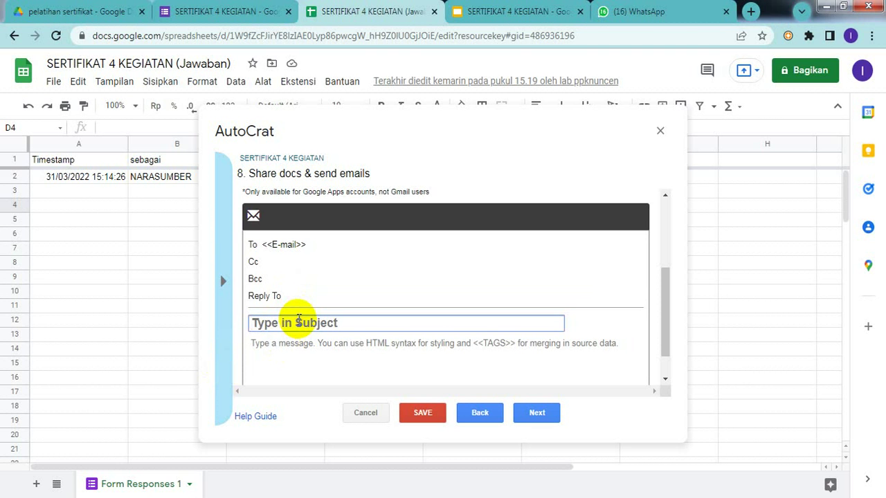
text(sertifikat)
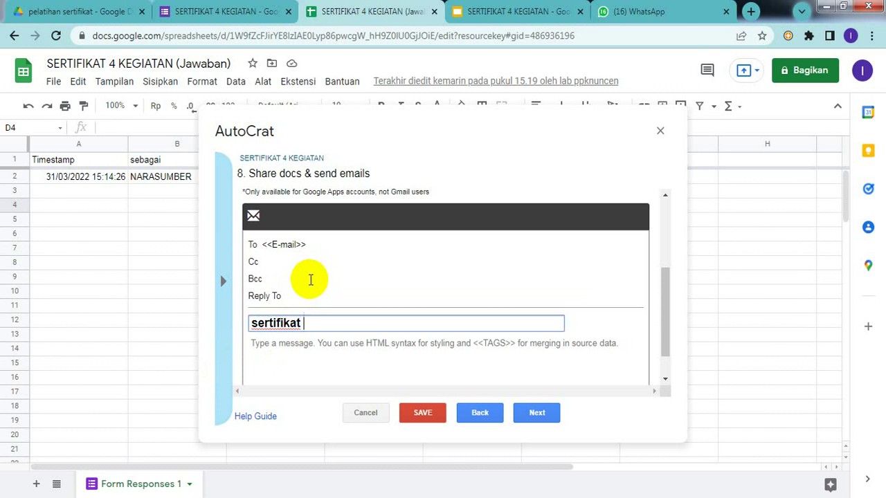
text( a.n)
key(ctrl+v)
key(BackSpace)
key(BackSpace)
key(BackSpace)
key(BackSpace)
key(BackSpace)
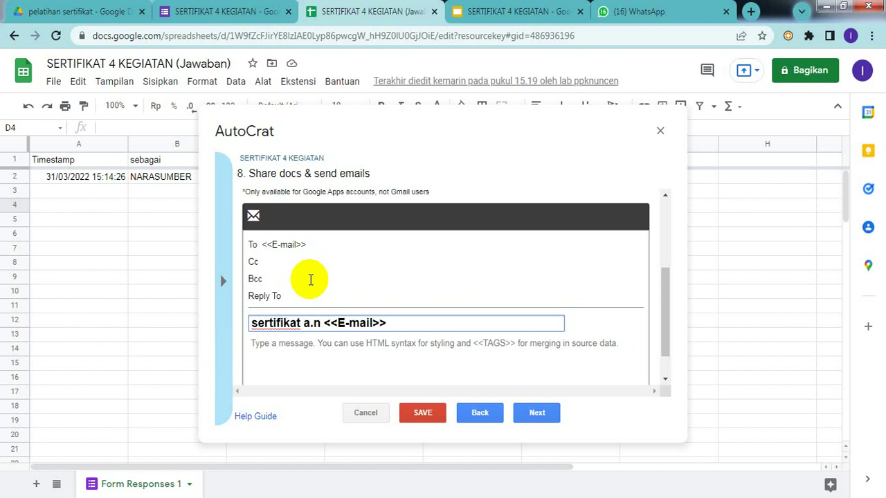
key(BackSpace)
key(BackSpace)
key(BackSpace)
key(BackSpace)
key(BackSpace)
- Select the <<Nama peserta>> tag text in the certificate template slide
click(499, 21)
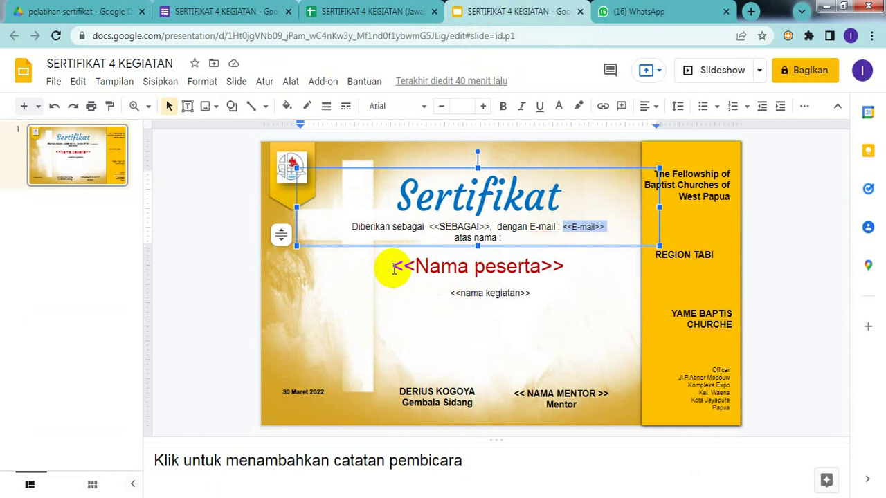
click(392, 269)
drag(392, 269, 590, 267)
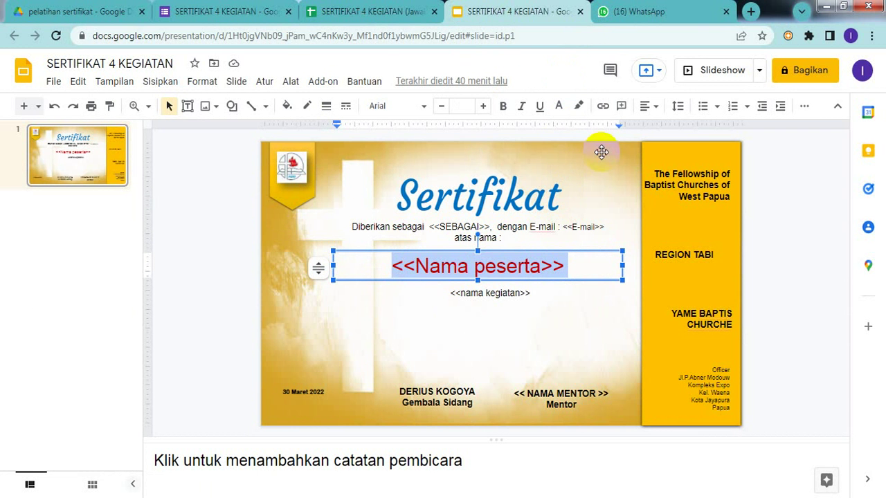
click(373, 12)
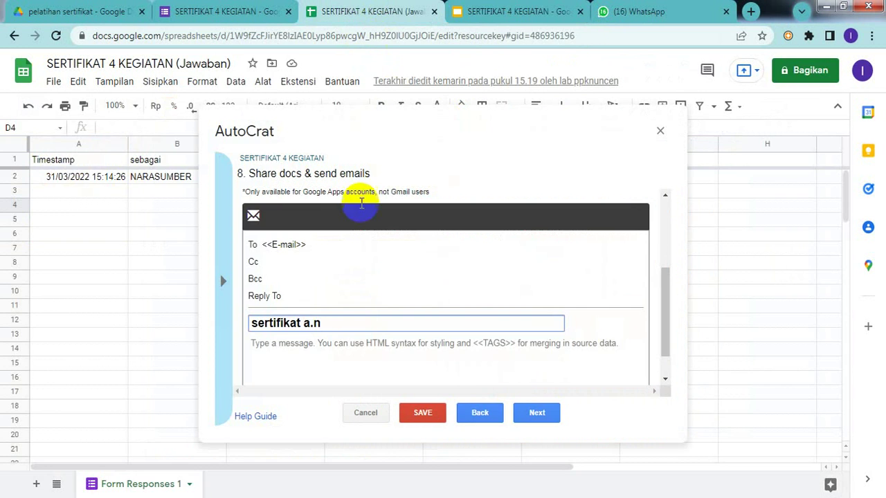
- Append <<Nama peserta>> to the subject and write 'Sertifikat 4 kegiatan' as the message body
key(ctrl+v)
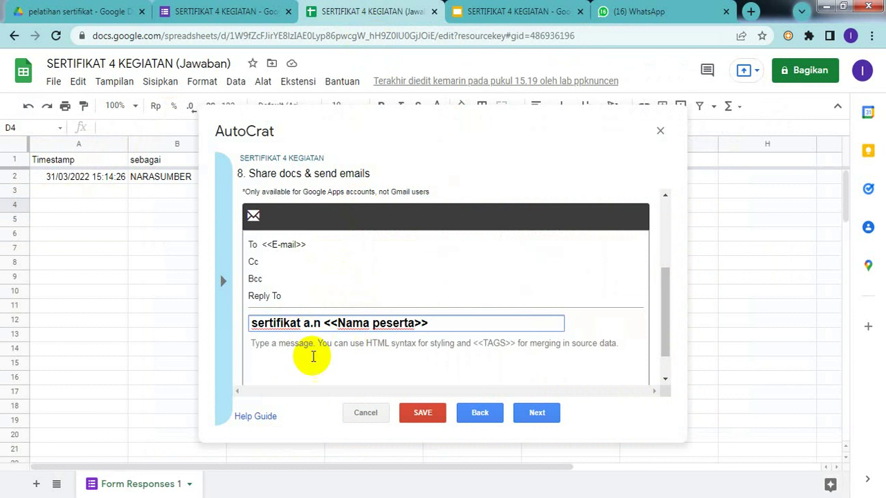
click(336, 353)
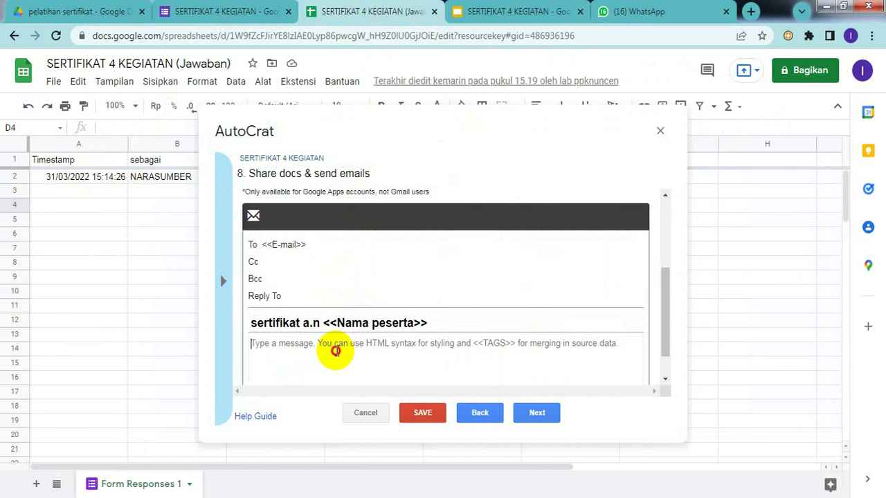
text(Sertif)
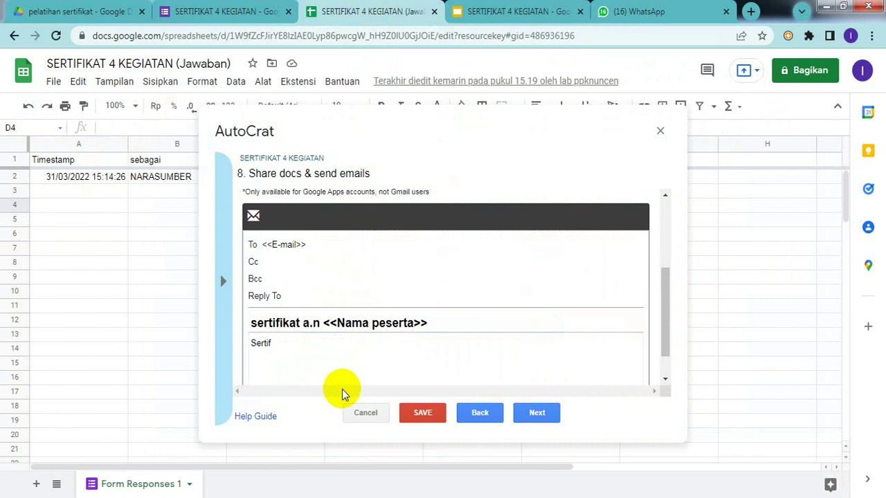
text(ikat 4 kegiatan)
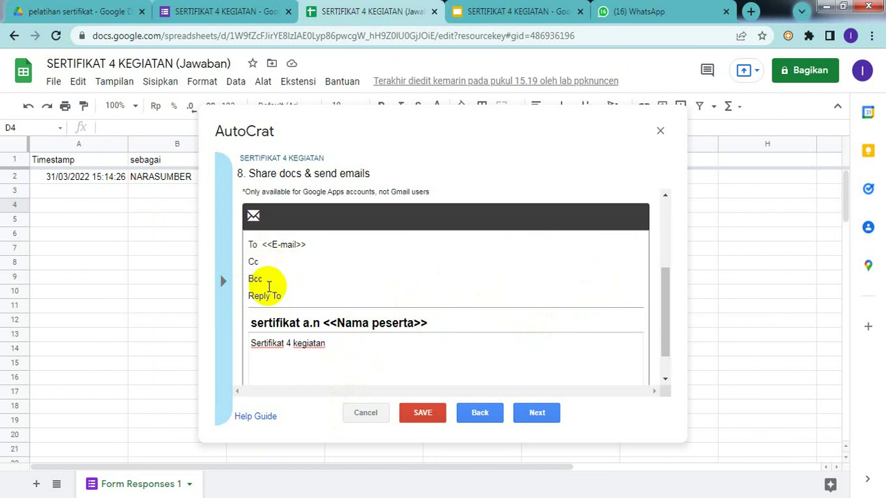
click(279, 260)
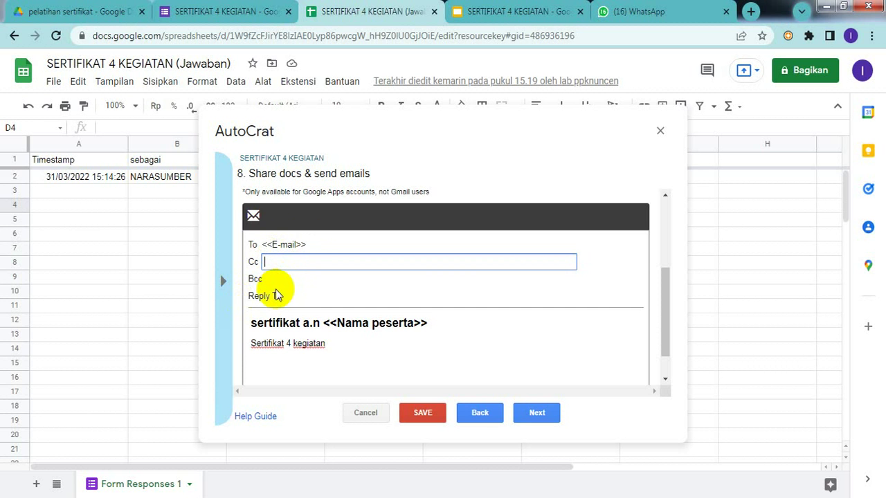
- Leave the Cc and Bcc fields of the certificate email empty
click(276, 285)
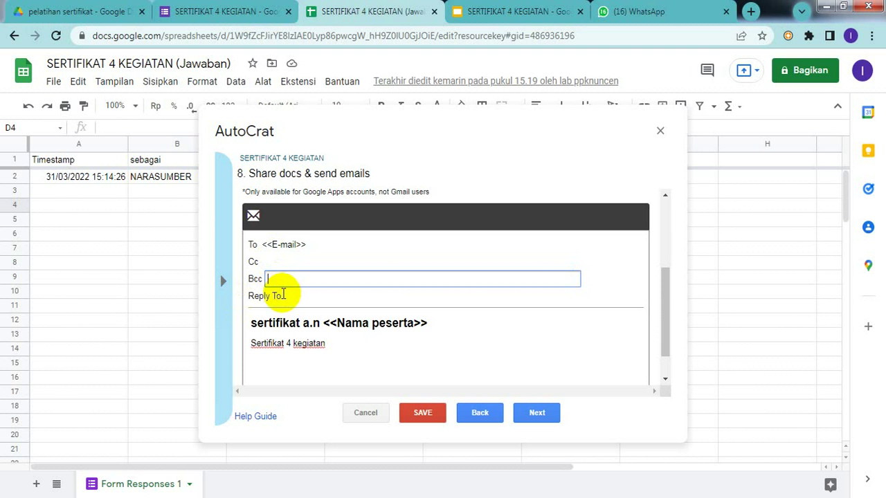
click(280, 290)
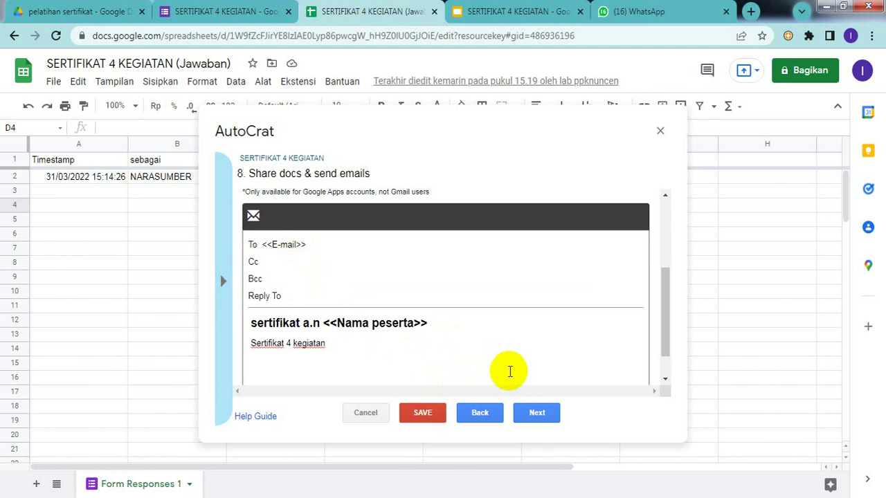
- Set the SERTIFIKAT 4 KEGIATAN job to run on form submission, confirm enabling form triggers, and save it
click(534, 415)
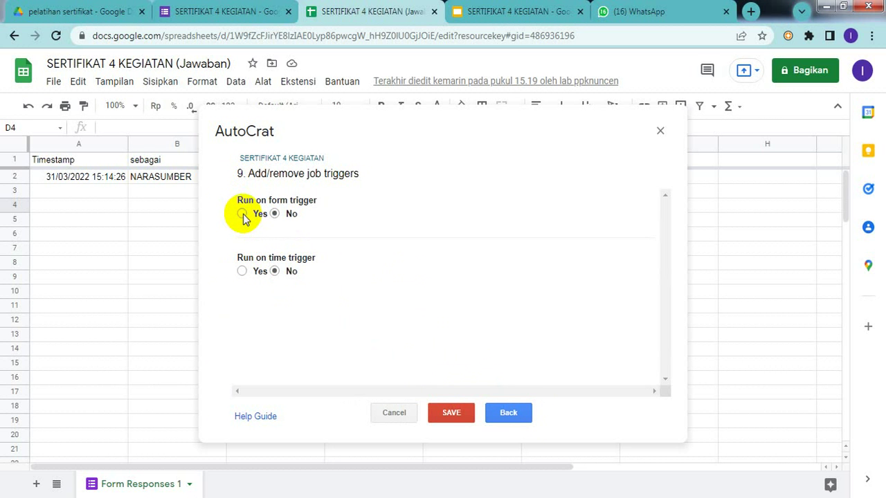
click(242, 215)
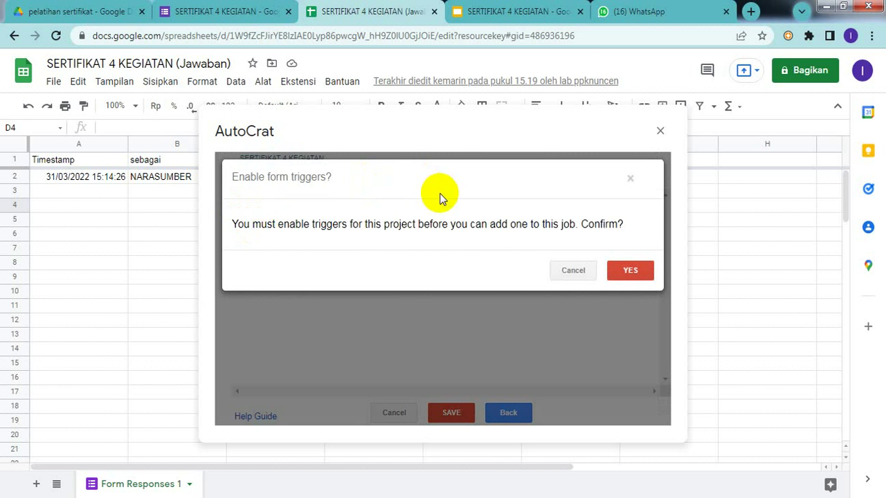
click(626, 270)
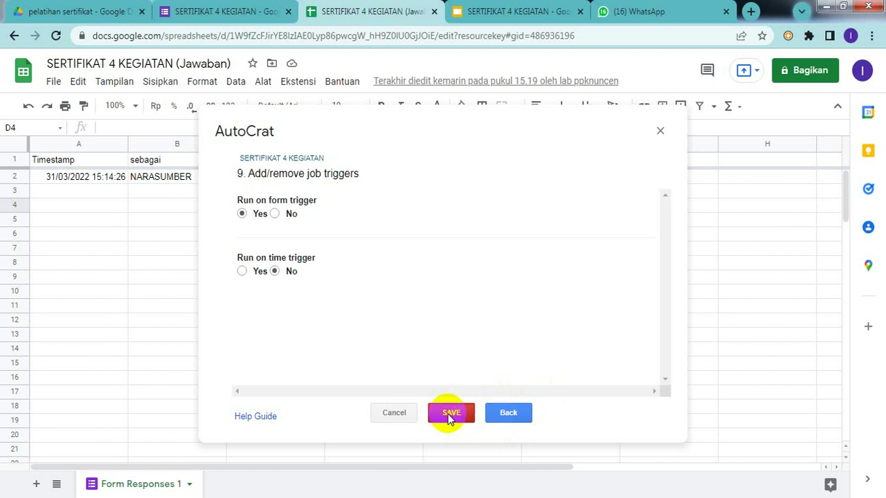
click(448, 414)
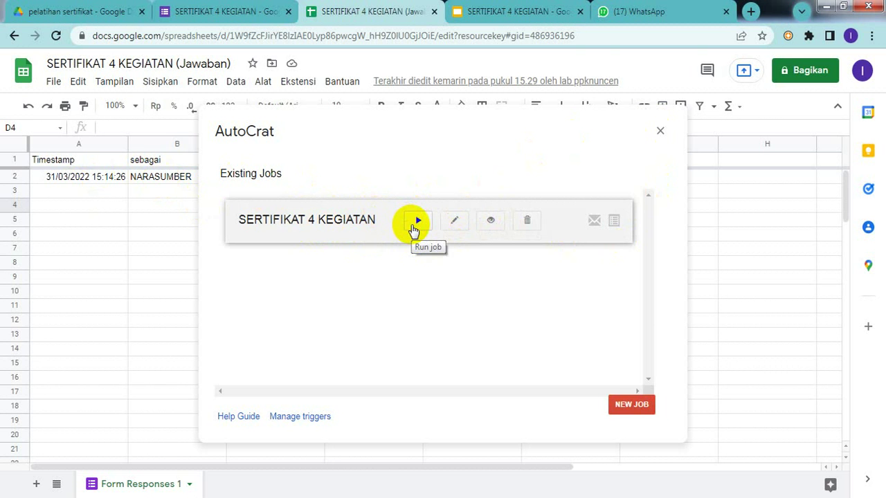
- Run the SERTIFIKAT 4 KEGIATAN job, then scroll right to row 2's Document Merge Status
click(414, 224)
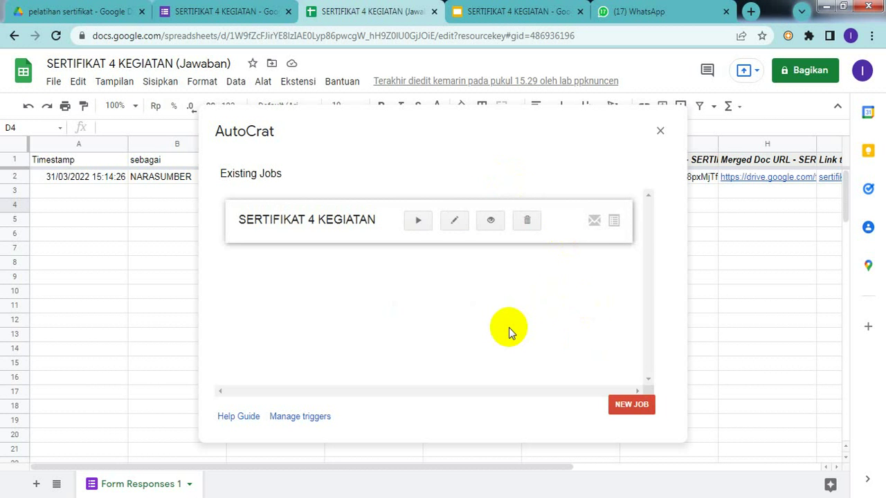
click(661, 133)
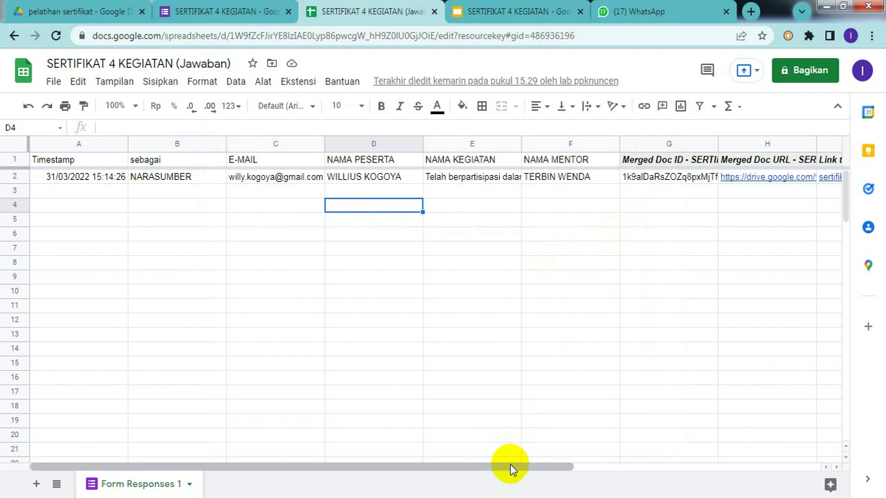
drag(509, 469, 820, 446)
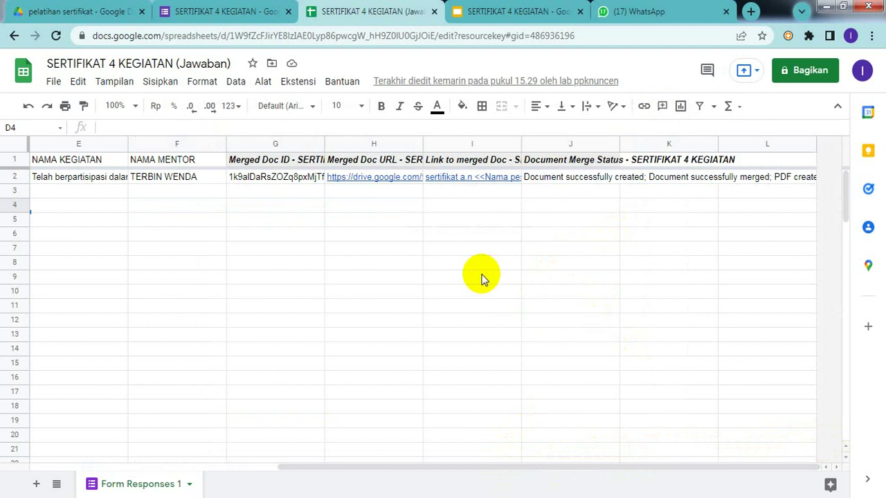
mouse_move(495, 178)
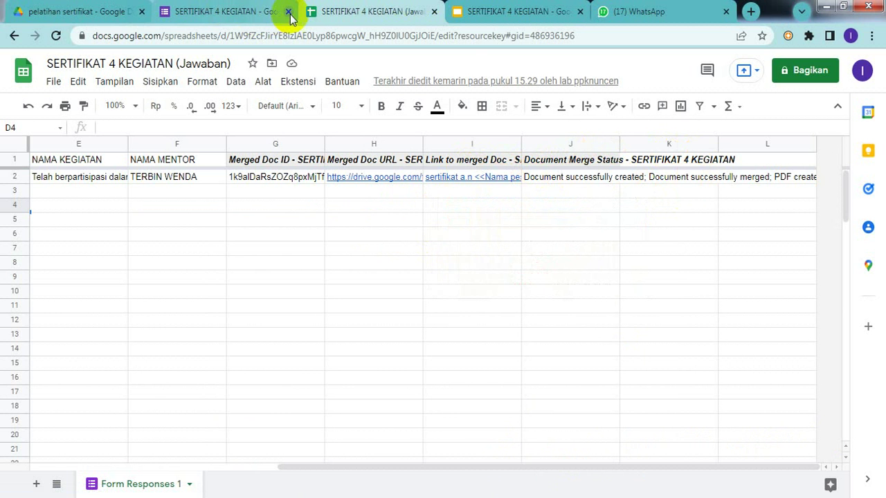
click(90, 16)
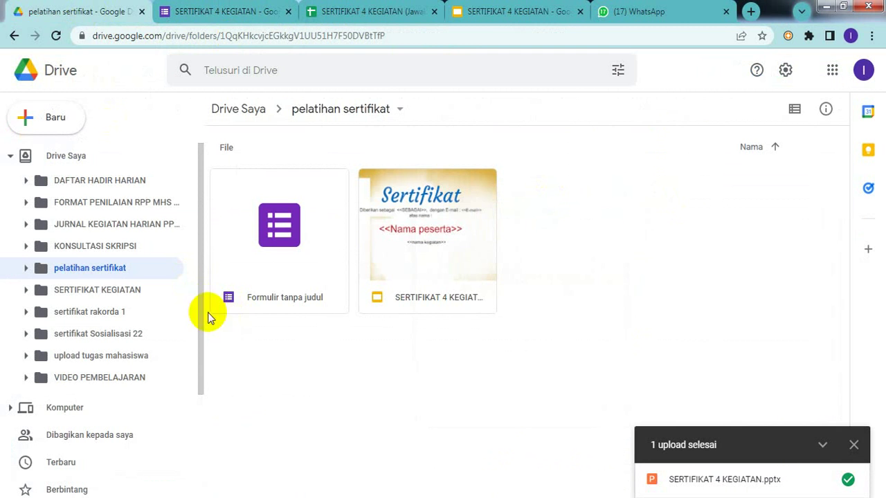
click(104, 273)
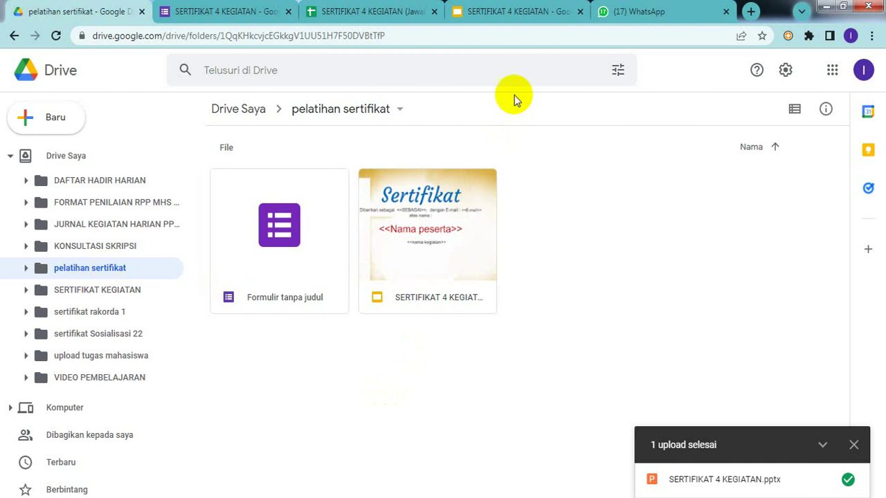
click(384, 15)
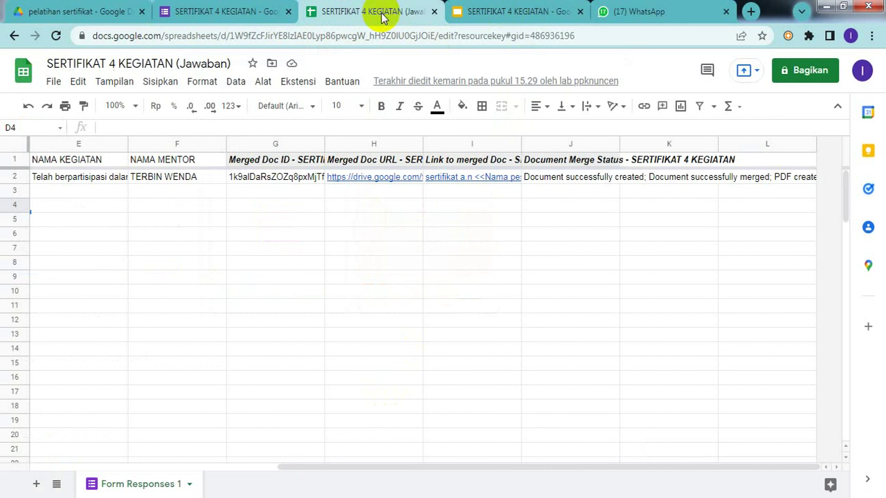
mouse_move(450, 178)
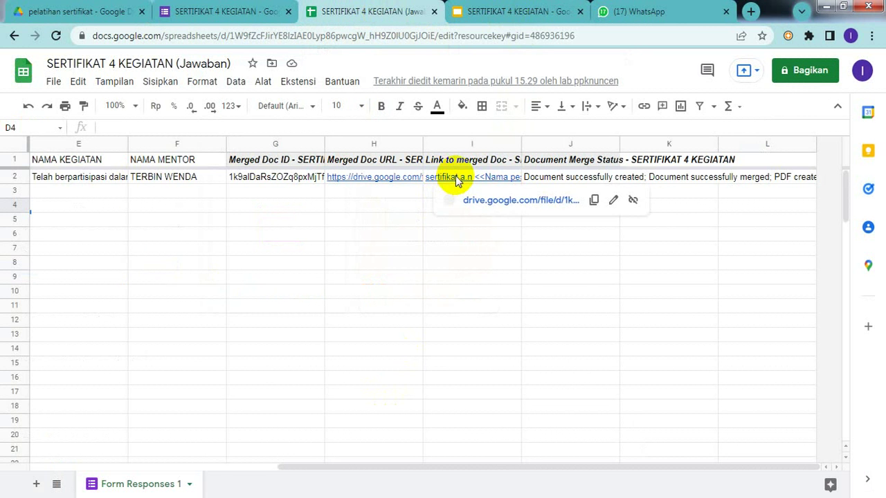
click(478, 229)
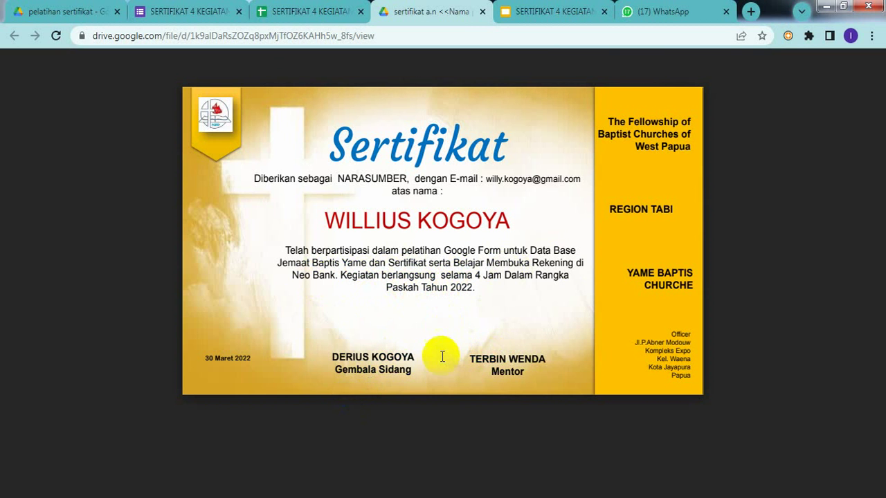
click(499, 346)
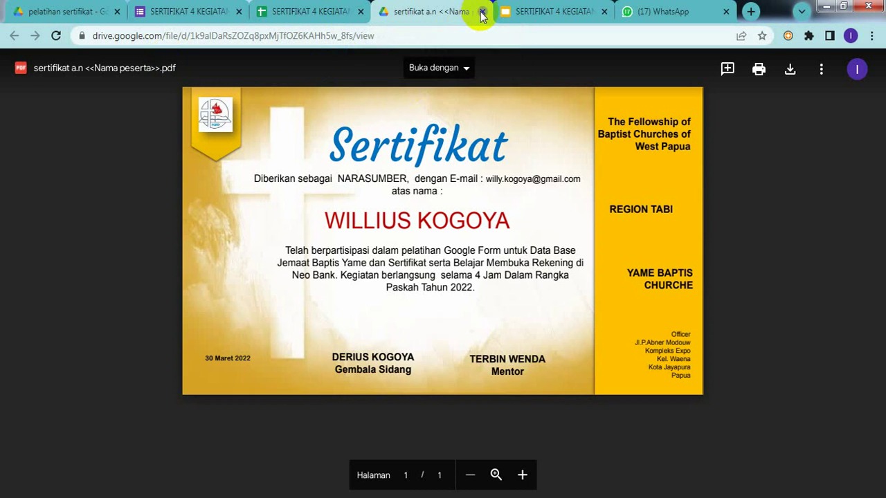
click(482, 12)
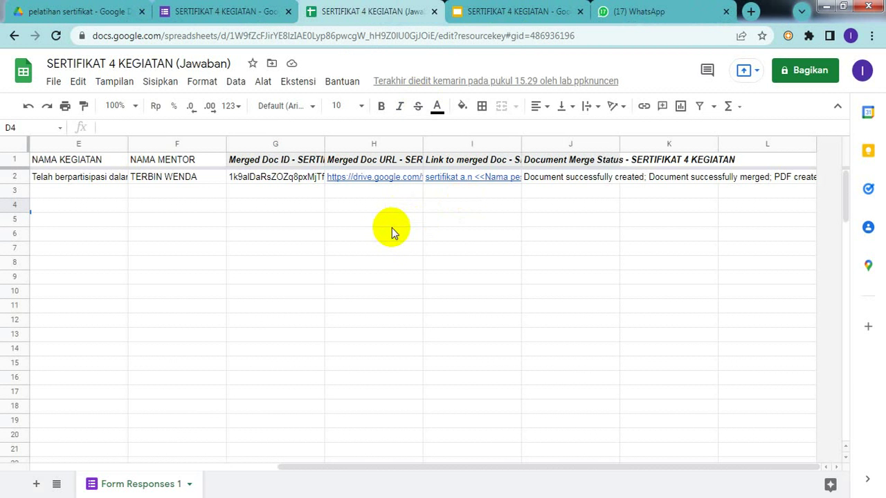
- Bring up the Google Drive window and launch Gmail from the Google apps grid
click(394, 467)
drag(393, 467, 170, 468)
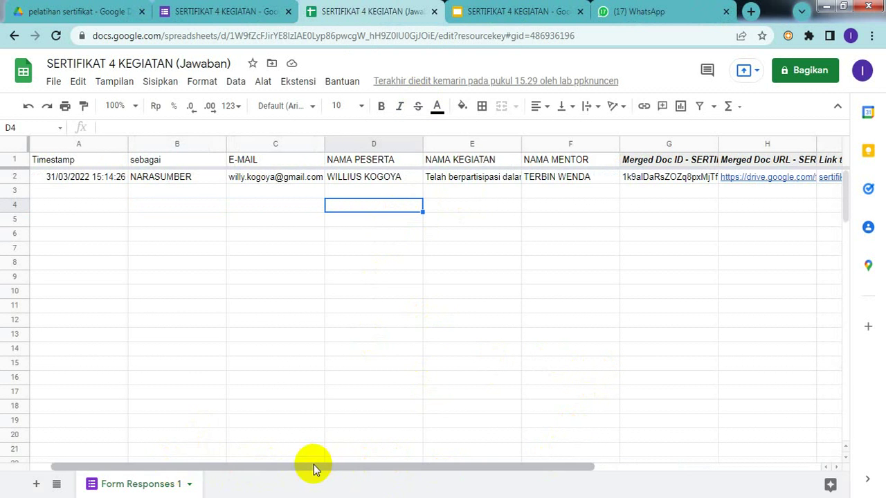
mouse_move(608, 497)
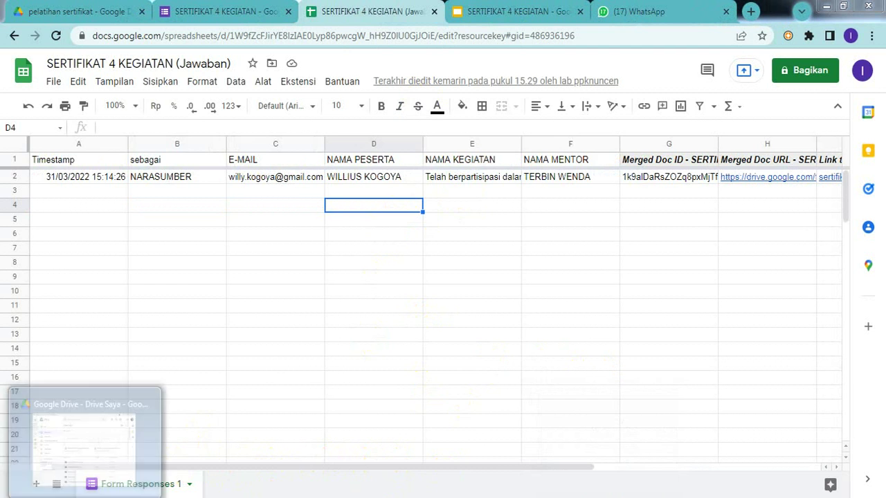
click(85, 496)
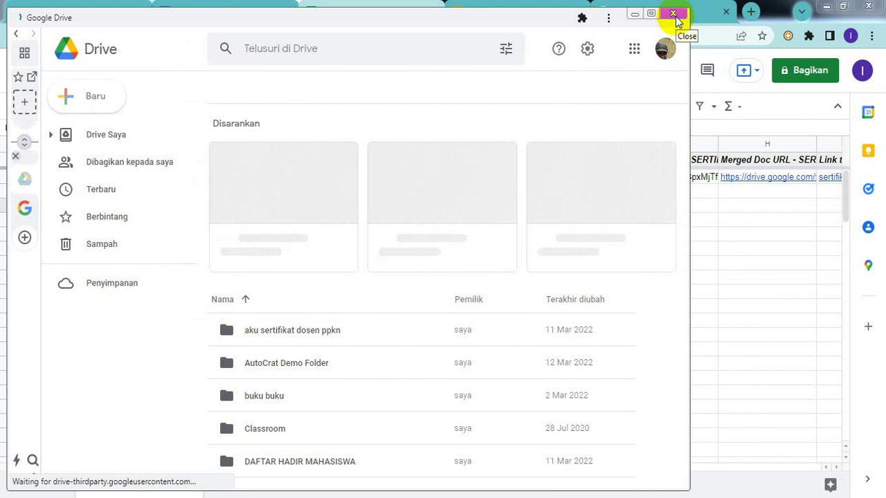
click(665, 59)
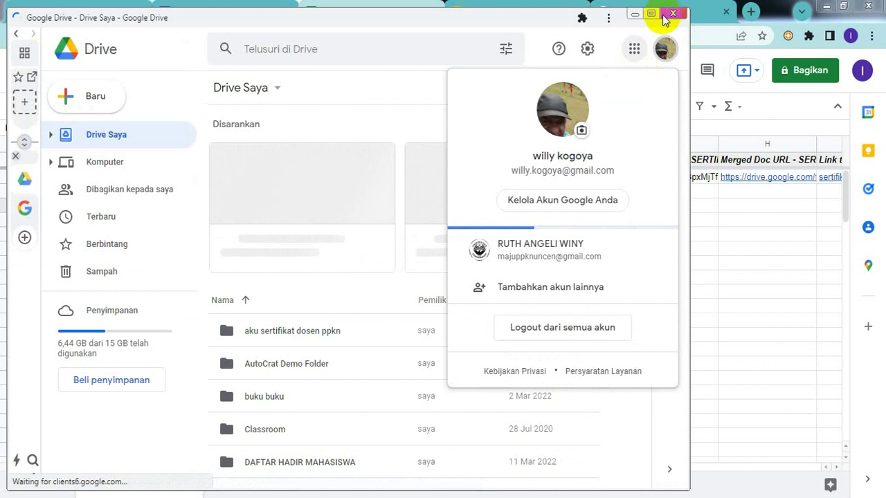
click(634, 50)
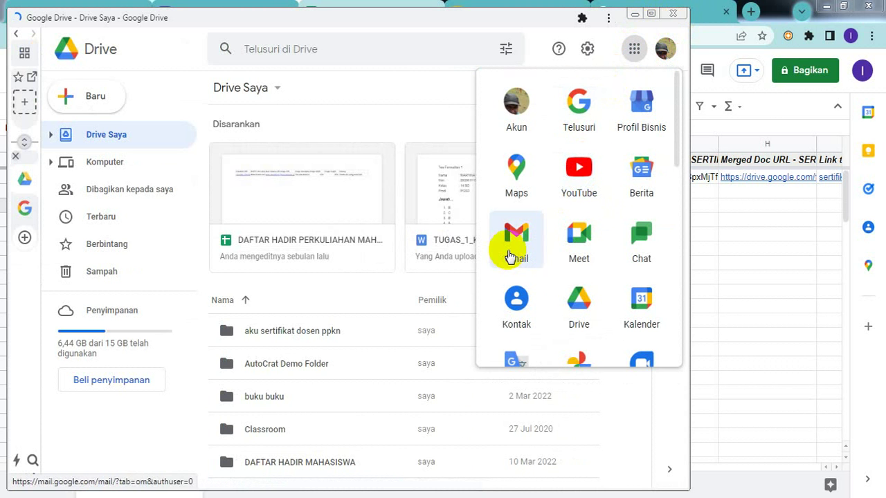
click(508, 255)
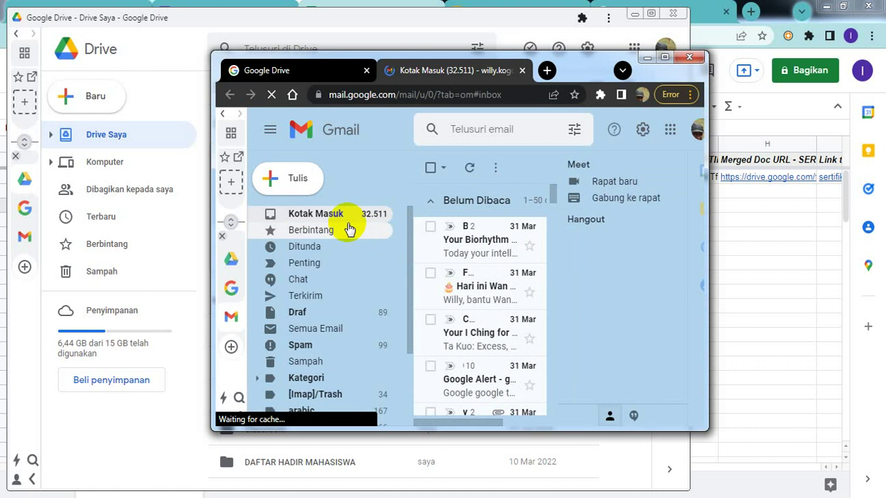
- Maximize Gmail and open the sertifikat <<Nama peserta>> email from the inbox
click(665, 58)
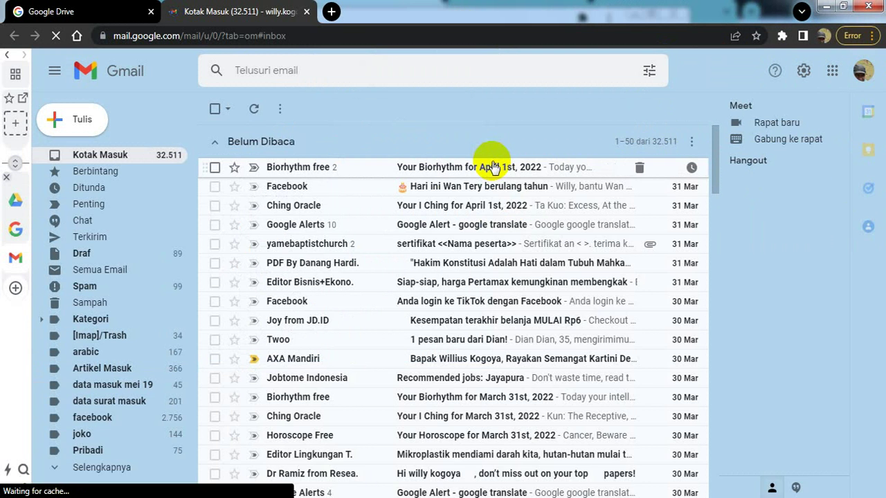
click(120, 153)
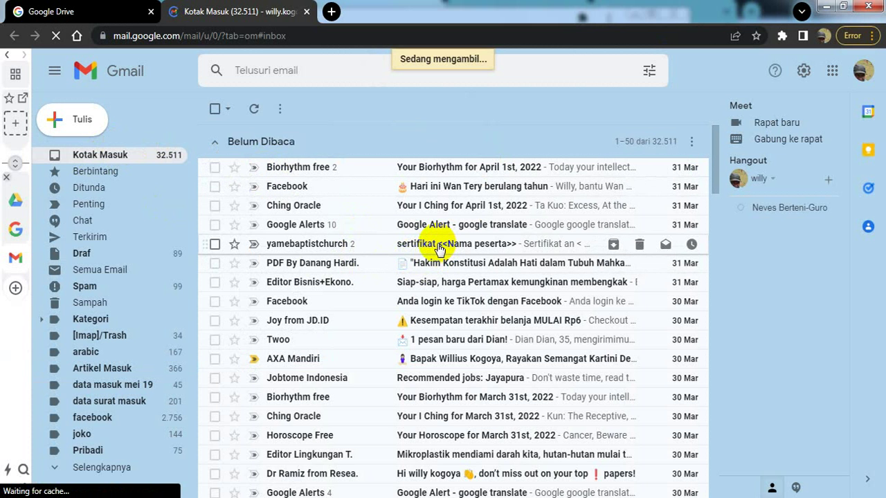
click(487, 244)
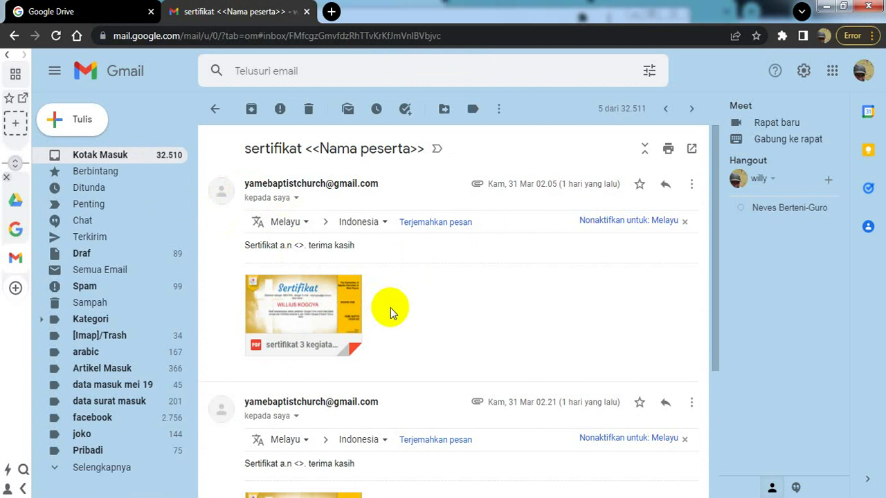
- Download the attached sertifikat 3 kegiatan.pdf and set it to open when finished
mouse_move(306, 331)
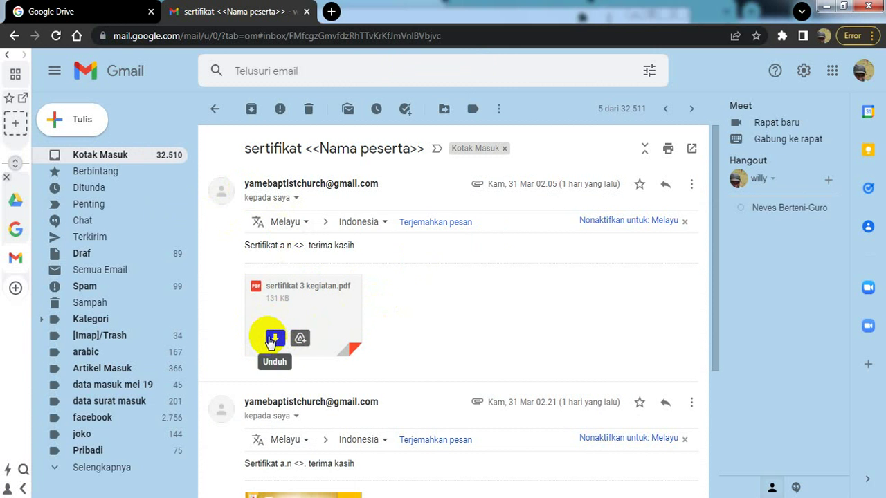
click(270, 339)
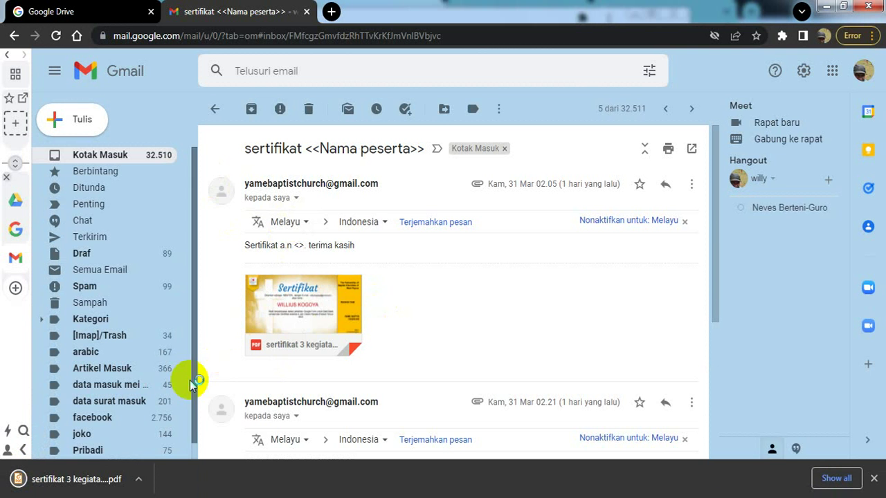
click(138, 479)
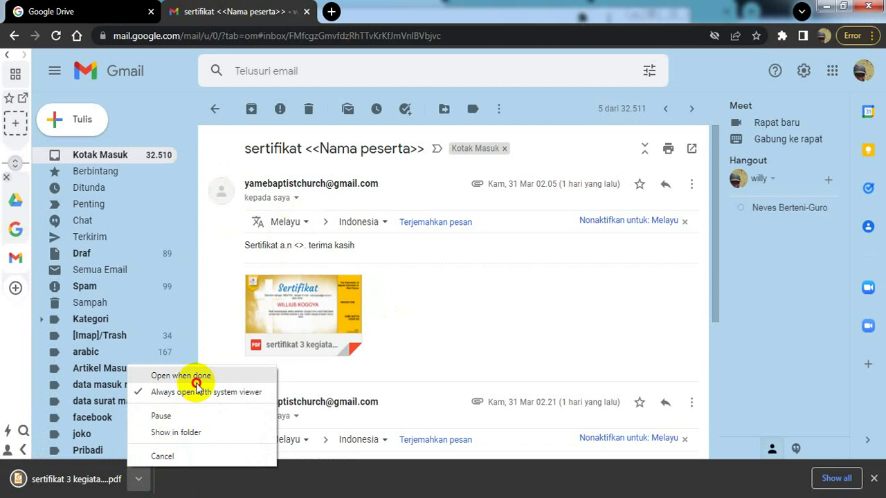
click(196, 381)
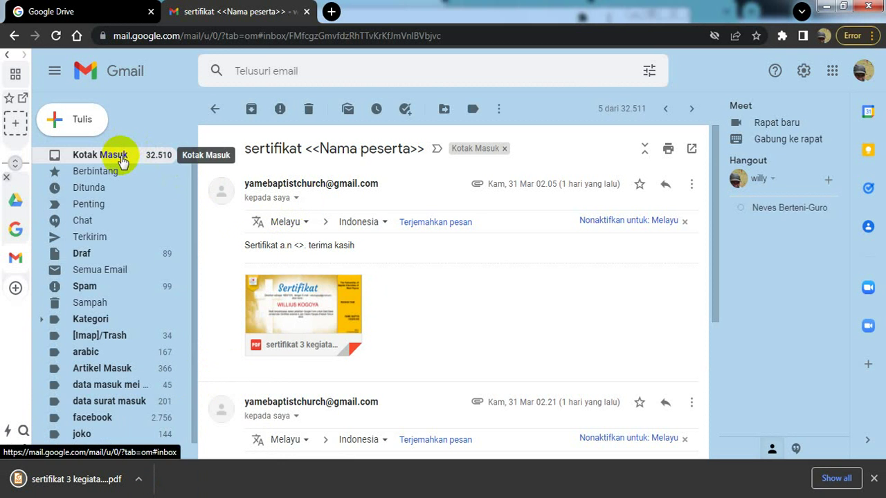
- Return to the Kotak Masuk inbox list and scroll through the messages
click(121, 159)
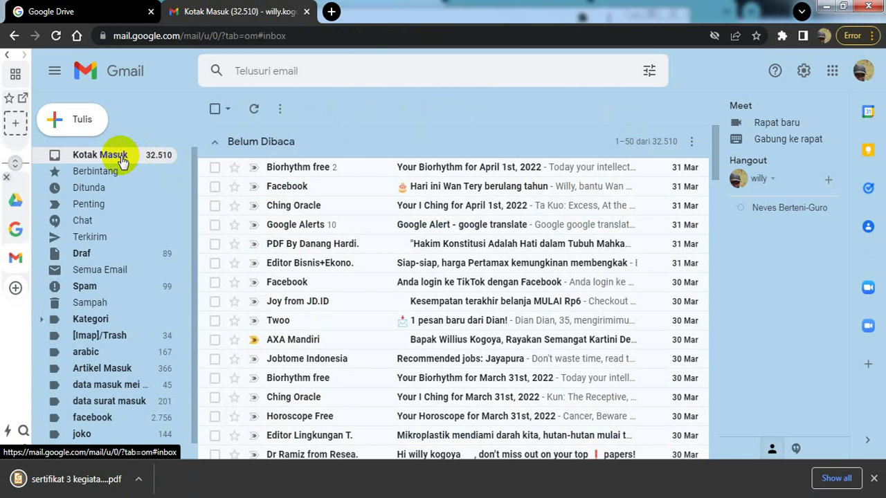
click(718, 131)
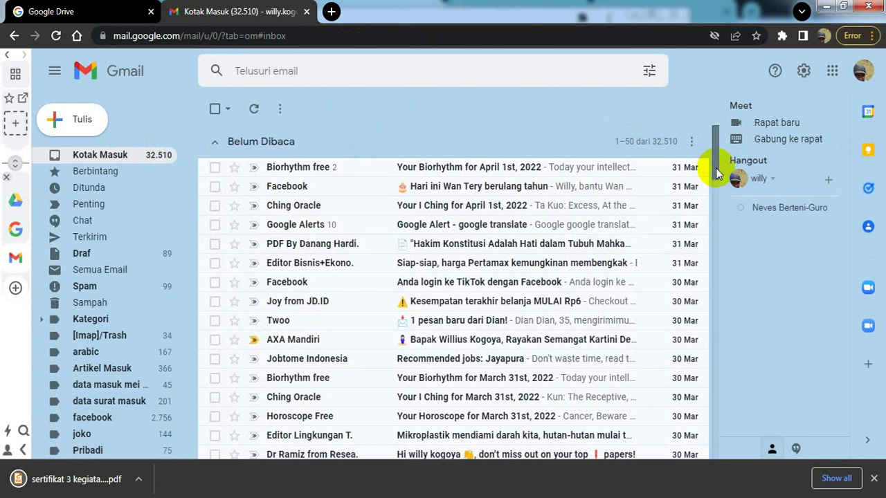
drag(716, 173, 715, 273)
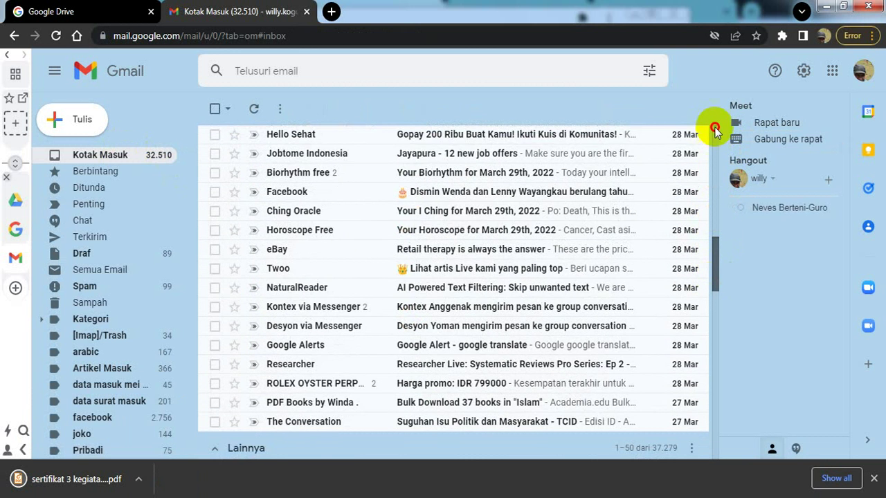
click(715, 130)
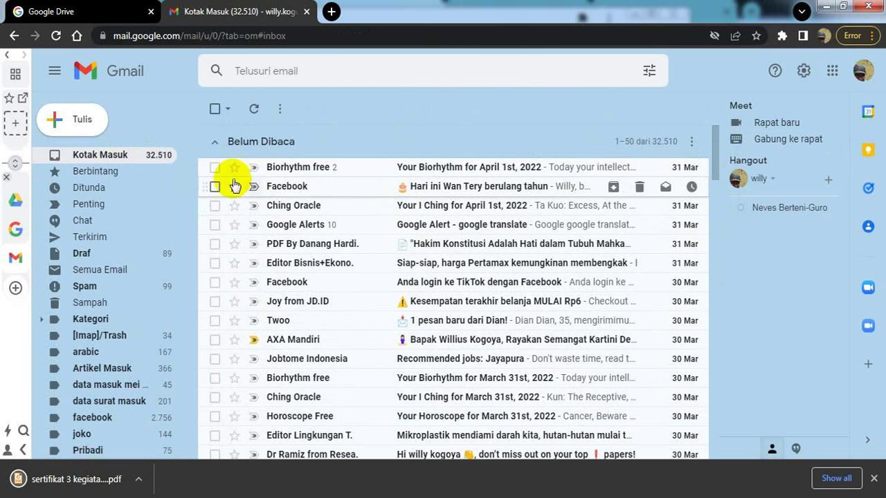
- Select the Biorhythm, Facebook, Ching Oracle, Google Alerts, newsletter, JD.ID, Twoo and Jobtome emails
click(215, 167)
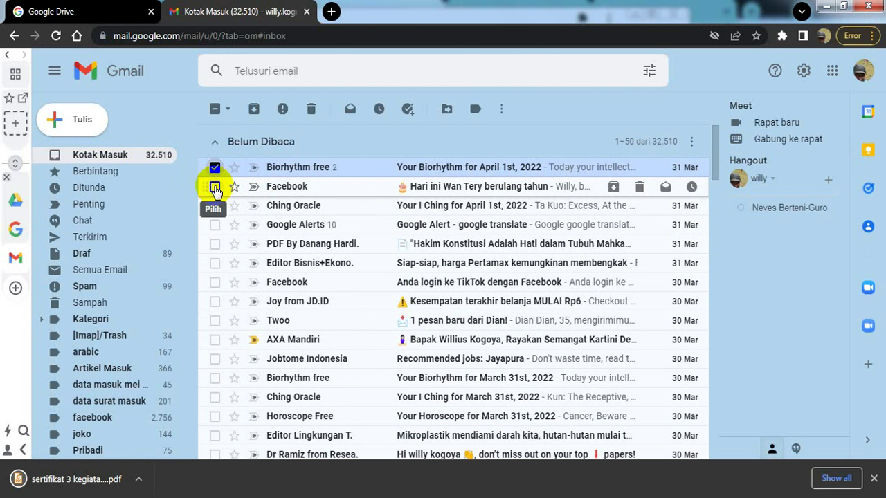
click(215, 186)
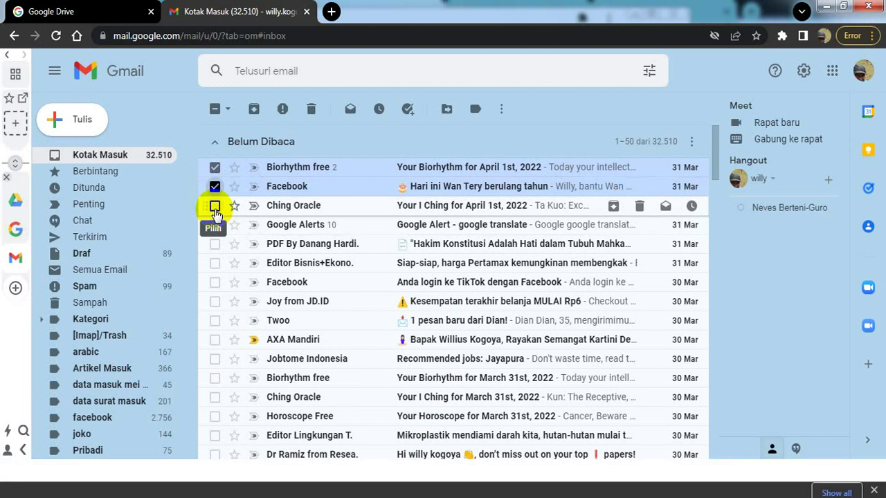
click(215, 205)
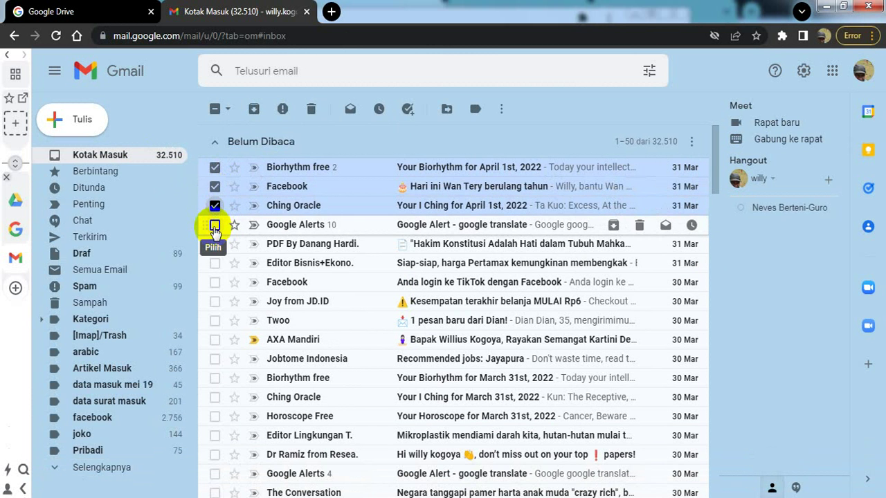
click(214, 225)
click(214, 244)
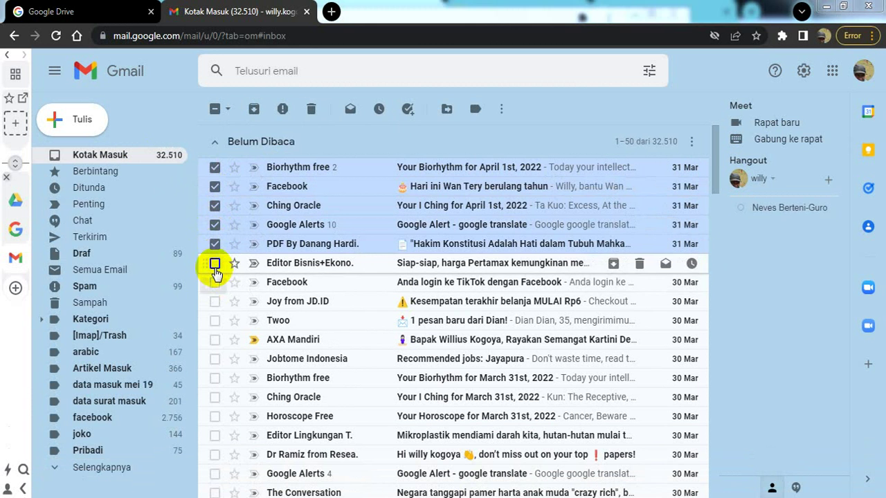
click(215, 265)
click(215, 282)
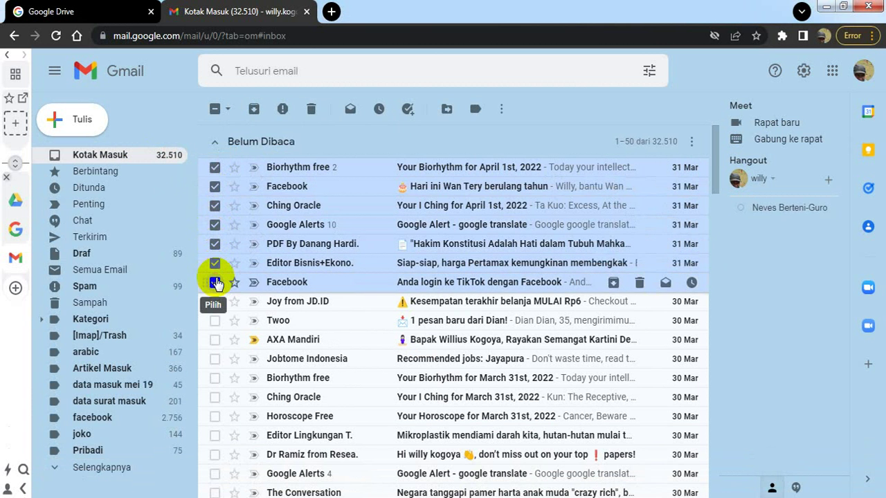
click(215, 302)
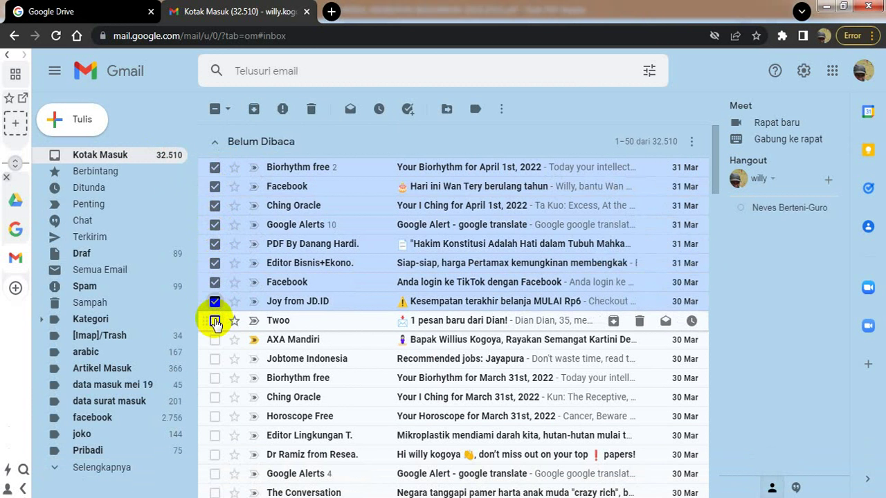
click(214, 322)
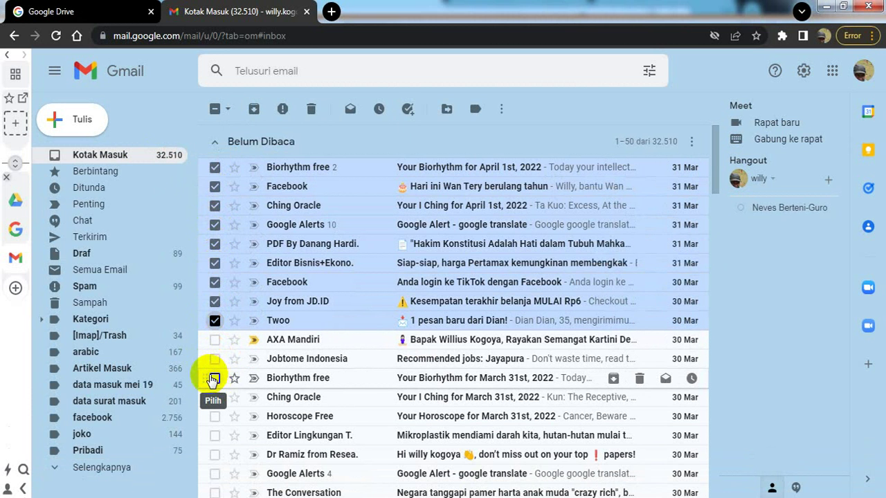
click(214, 359)
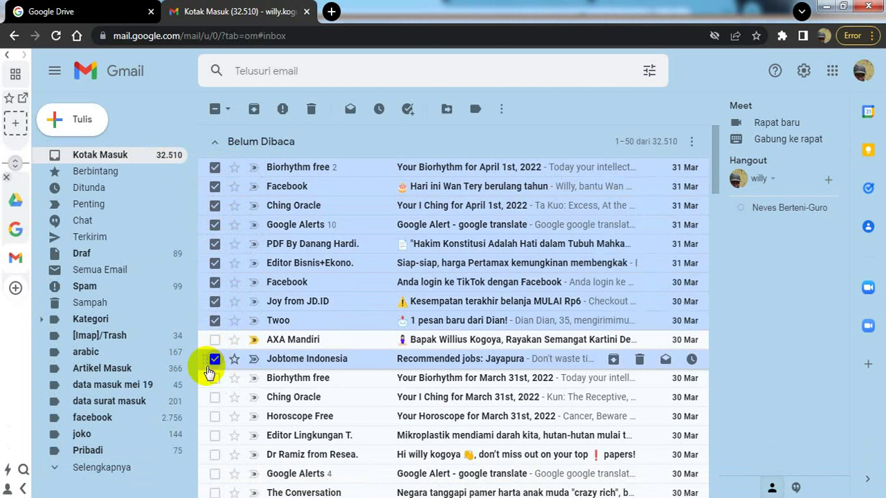
- Select the 31 and 30 March Biorhythm, Ching Oracle, Horoscope, Editor Lingkungan, research and Google Alerts emails
click(214, 378)
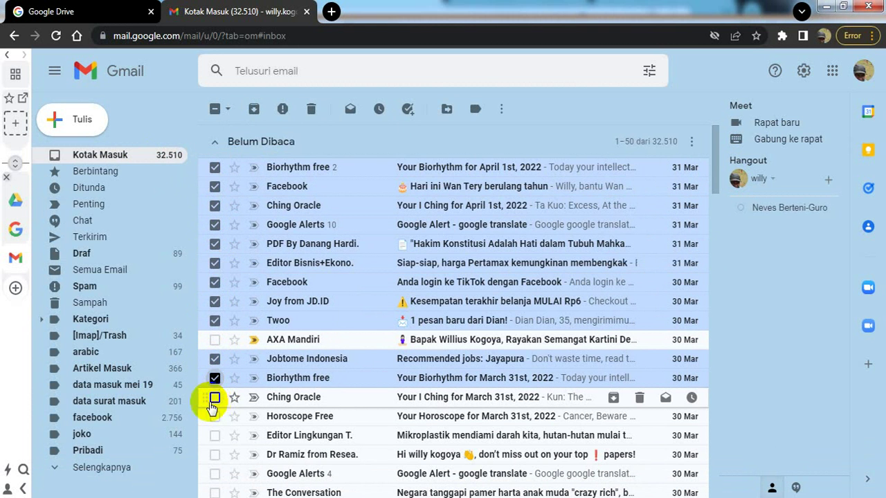
click(215, 397)
click(216, 420)
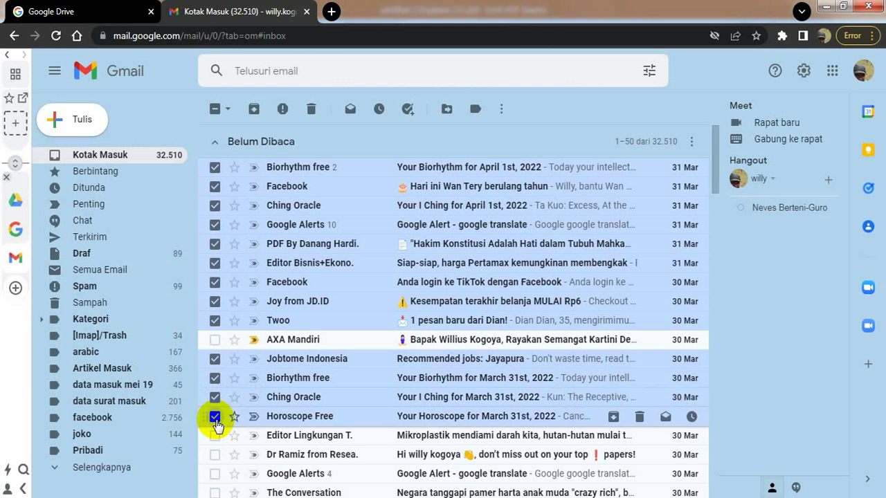
click(215, 435)
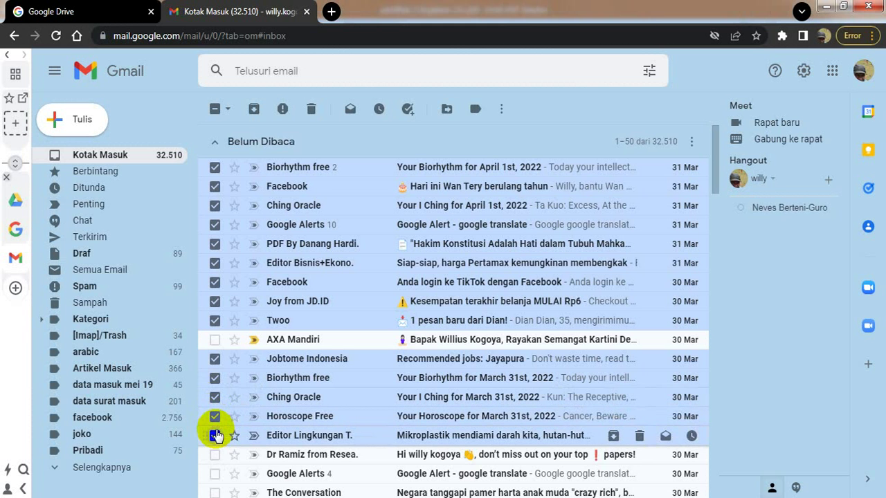
click(215, 455)
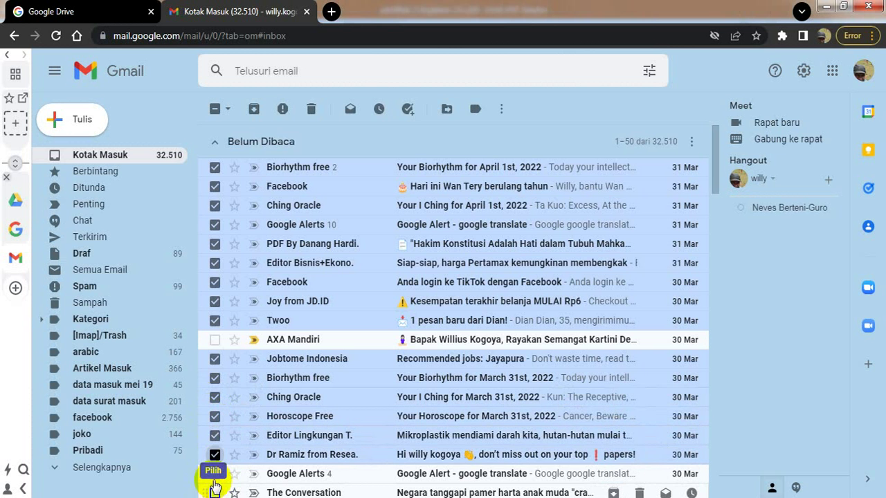
click(214, 474)
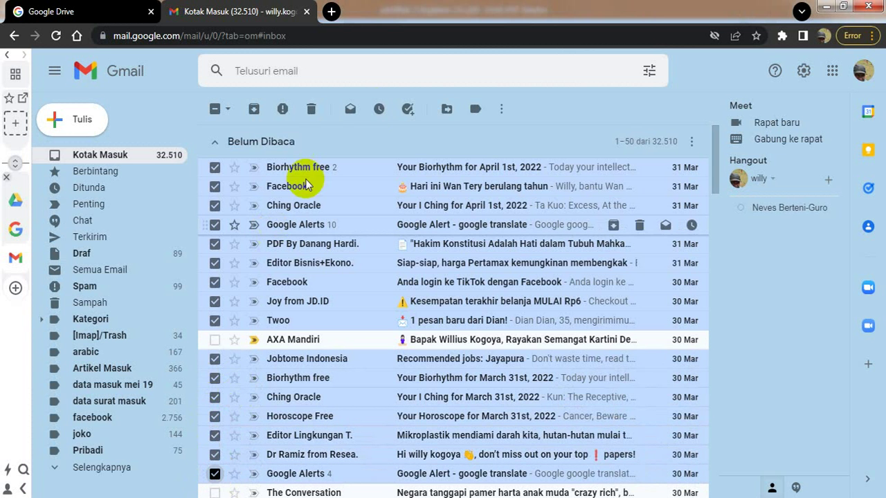
- Trash the 16 selected emails, clear leftover checkboxes, refresh, and switch to Foxit PDF Reader
click(312, 111)
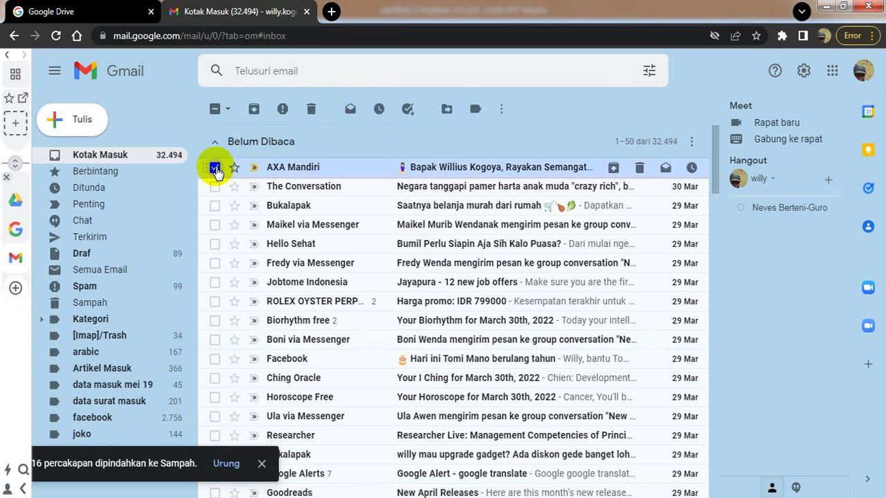
click(215, 167)
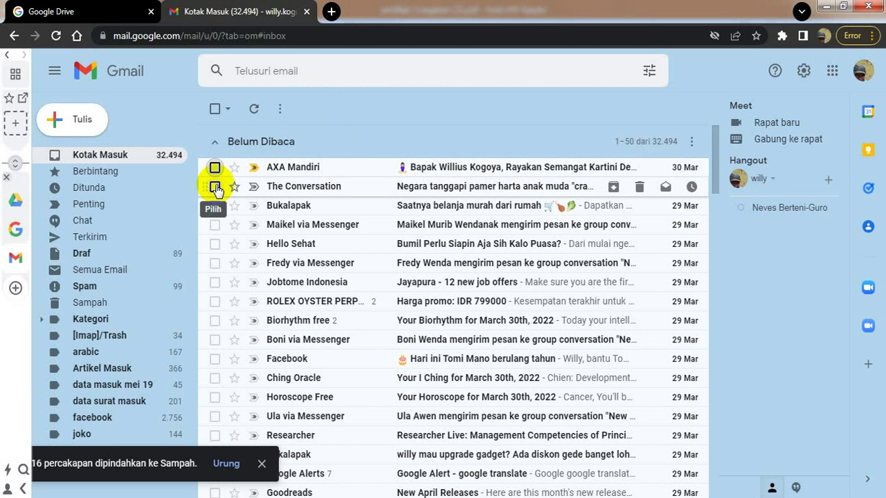
click(215, 187)
click(215, 186)
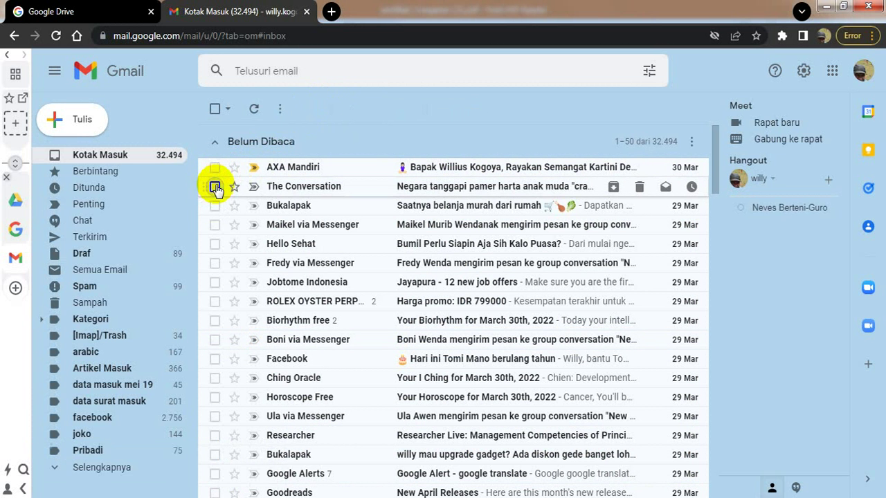
click(133, 161)
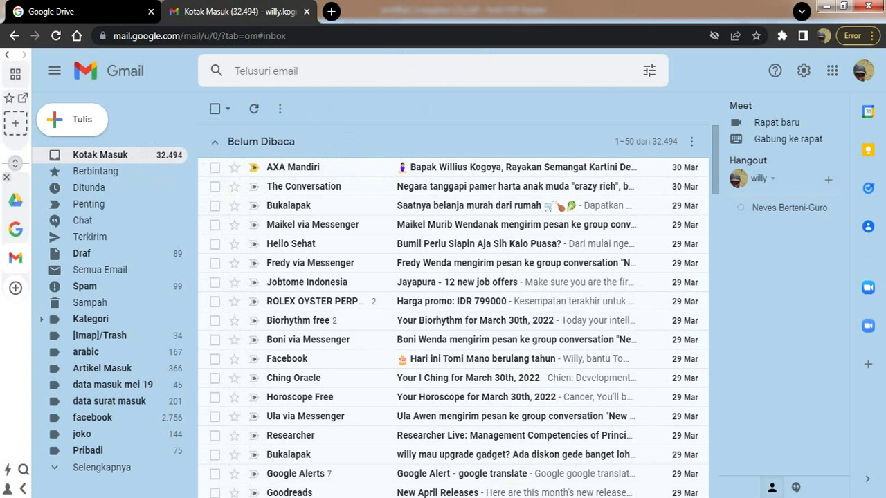
key(alt+Tab)
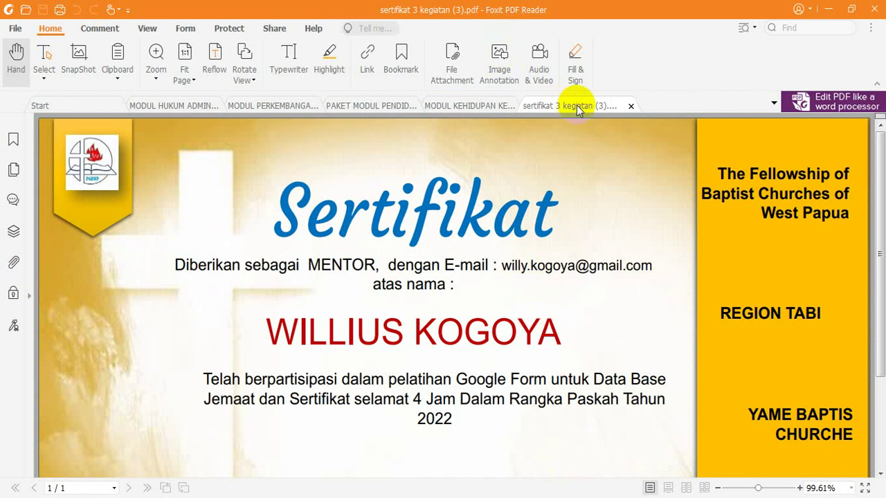
- Close the sertifikat PDF tab in Foxit and minimize the reader
click(631, 108)
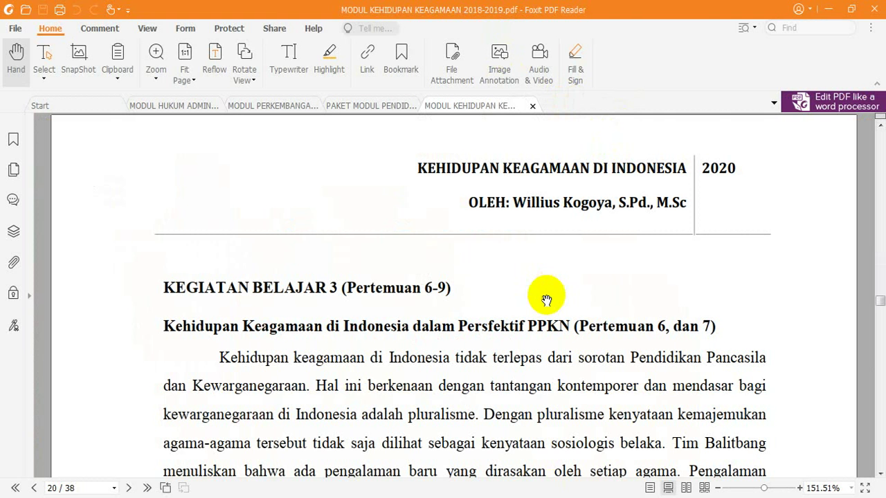
click(834, 12)
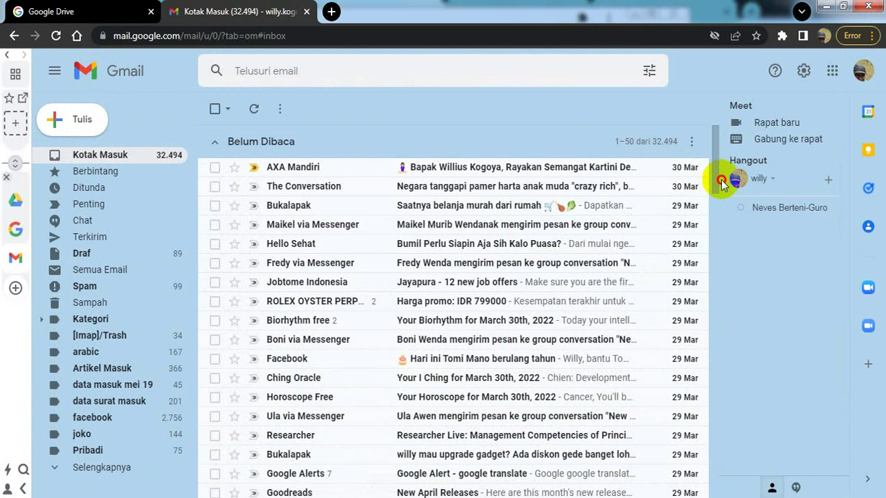
- Go back to Kotak Masuk, refresh it with Segarkan, then open the Spam folder
drag(721, 179, 721, 151)
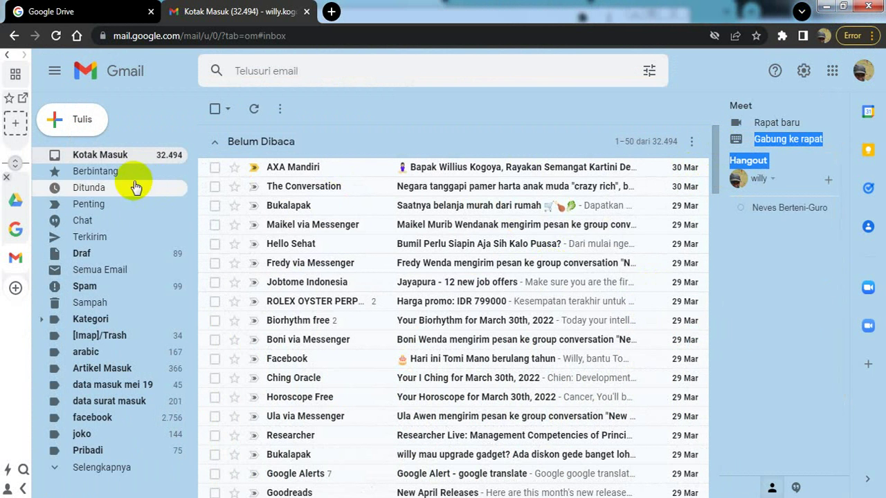
click(134, 159)
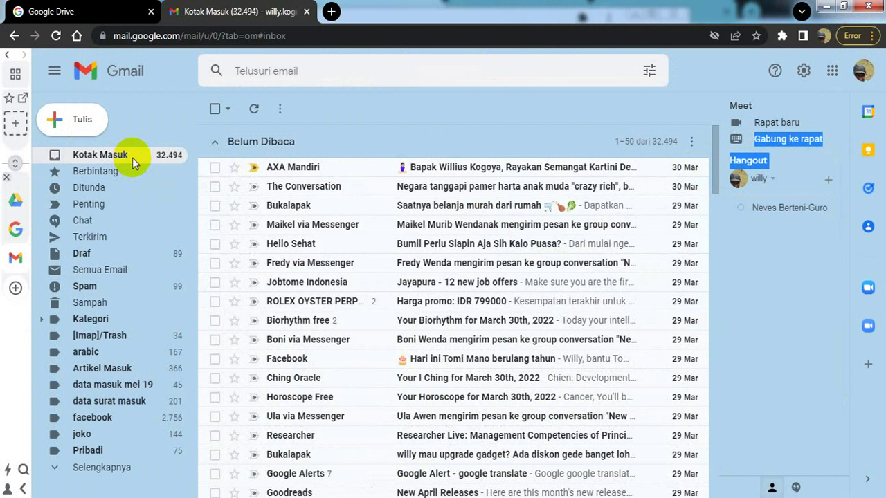
click(251, 111)
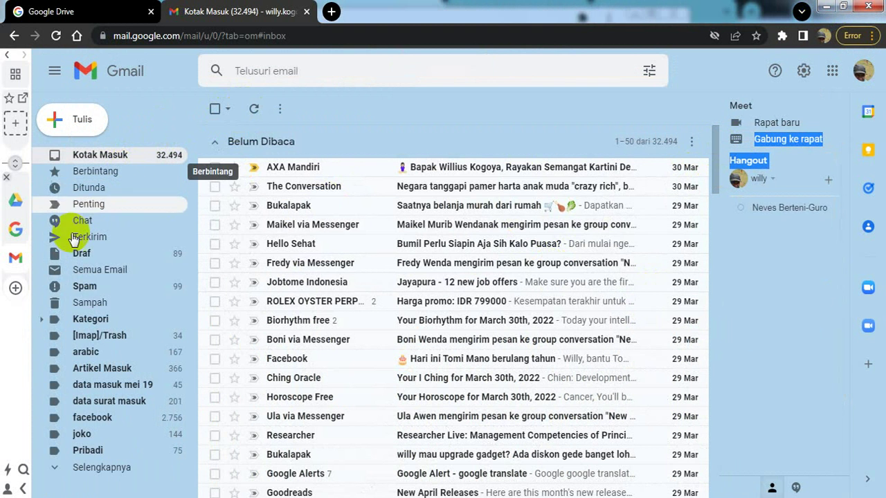
click(83, 287)
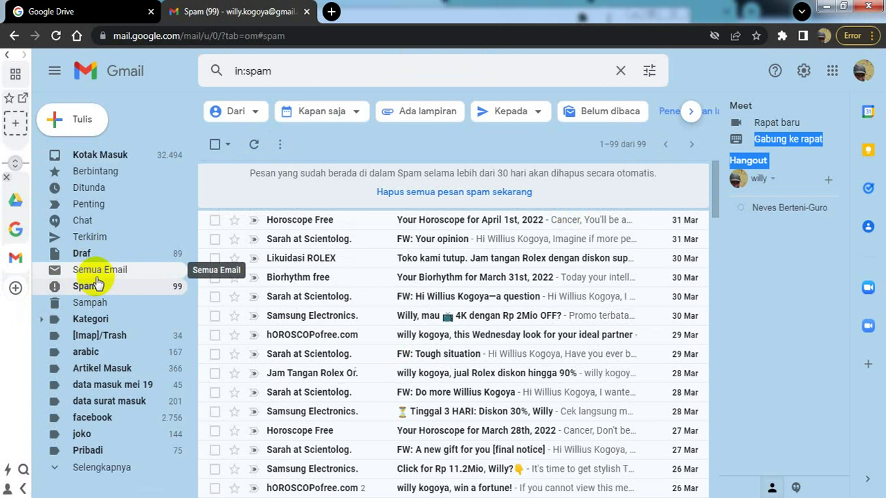
- Open Semua Email to see the sertifikat <<Nama peserta>> email at the top
click(97, 277)
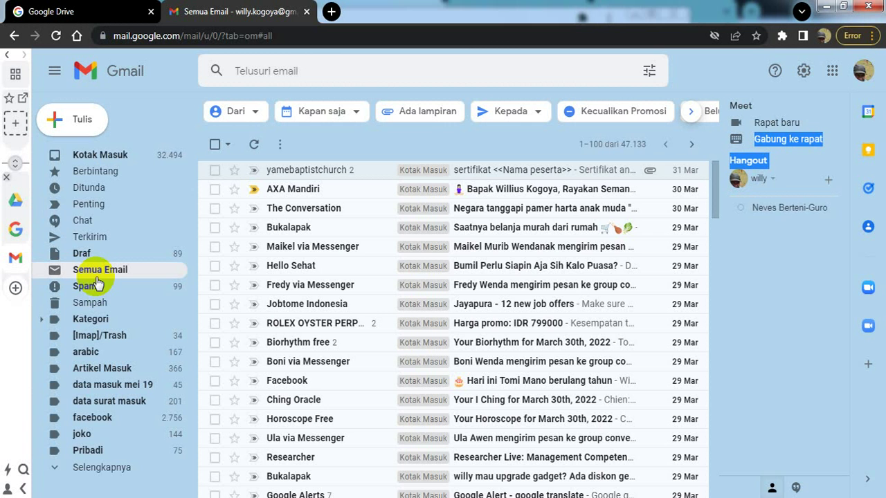
- Open the 'sertifikat <<Nama peserta>>' email with its certificate PDF, then go back to All Mail
click(566, 176)
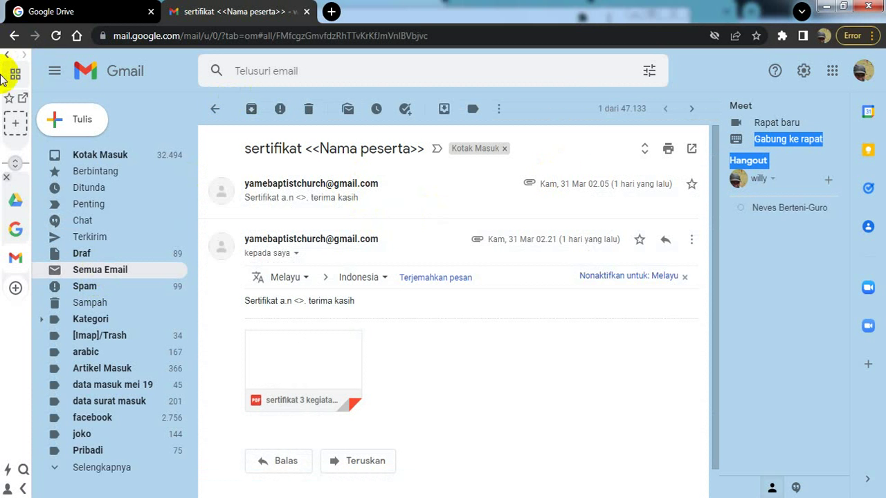
click(13, 36)
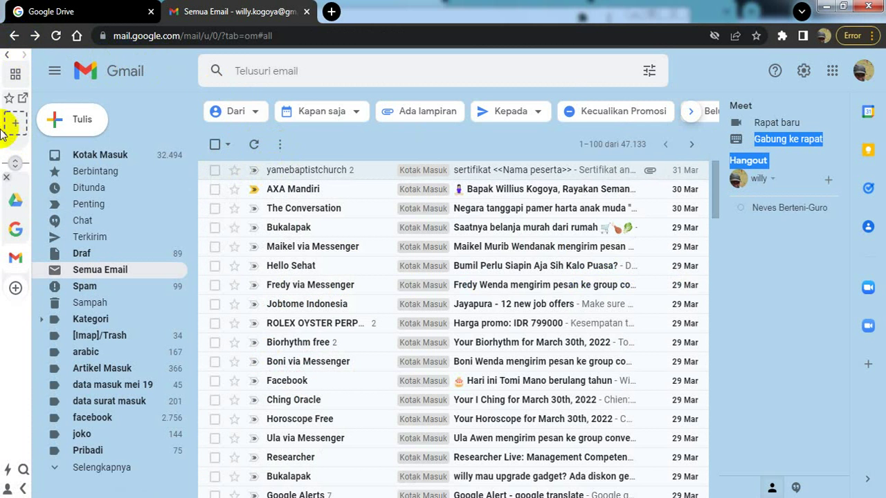
- Minimize Gmail and bring the 'SERTIFIKAT 4 KEGIATAN (Jawaban)' spreadsheet forward
click(825, 7)
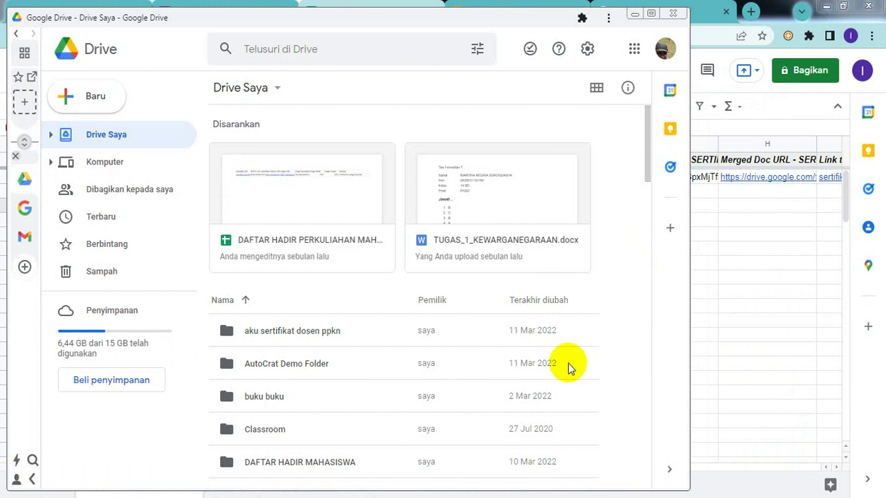
click(762, 234)
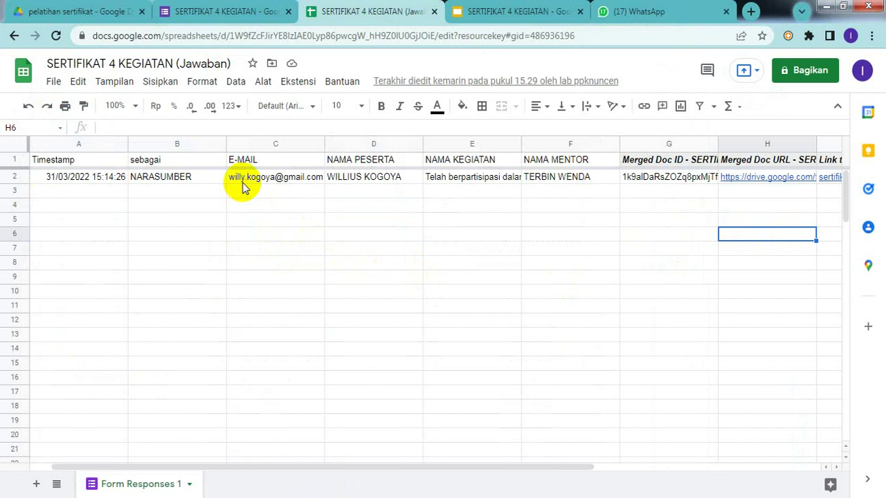
- Select cell C2 and show the contact card for the respondent's e-mail address
click(265, 182)
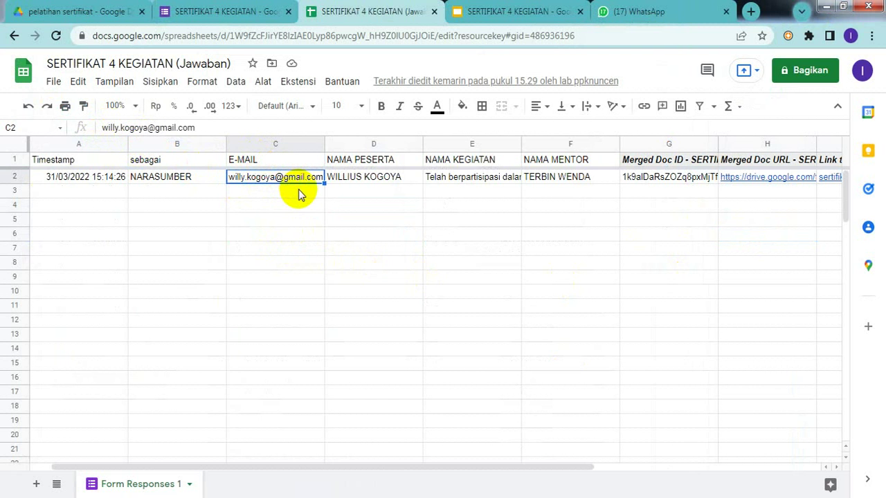
mouse_move(313, 183)
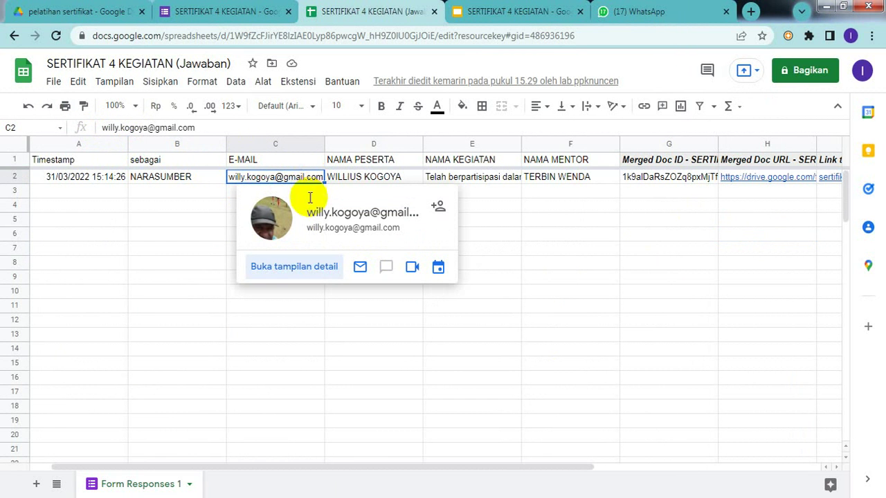
- Open the contact's detailed view, expand and collapse 'Interaksi terkini', then return to the contacts list
click(310, 270)
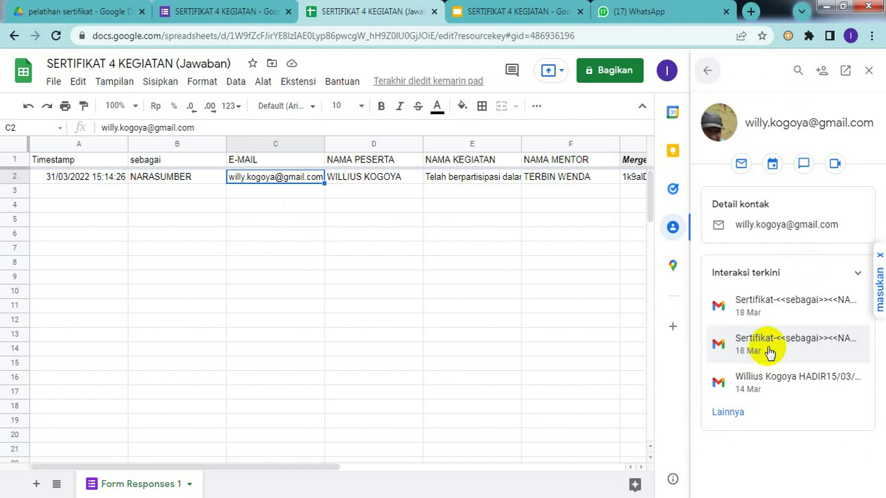
click(811, 275)
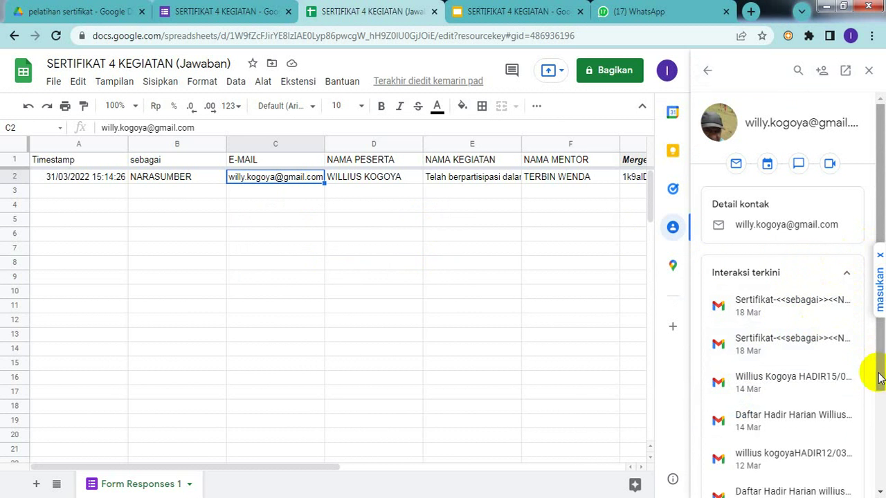
drag(880, 367, 876, 332)
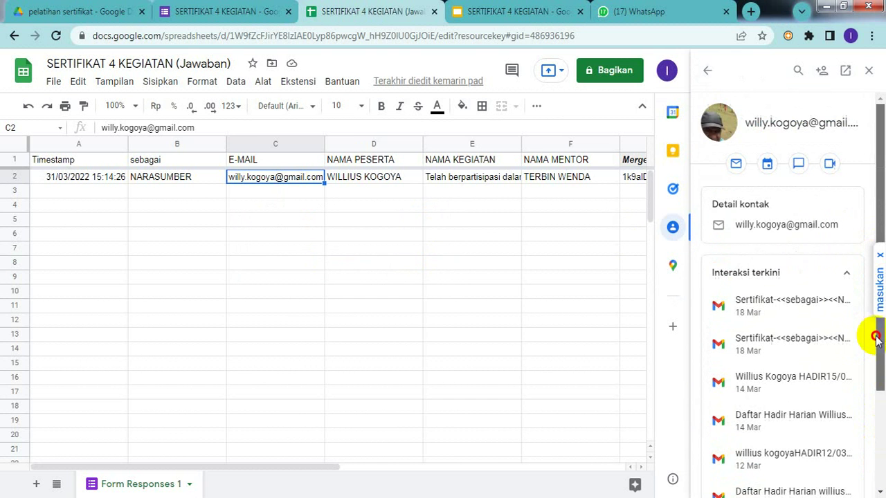
click(841, 276)
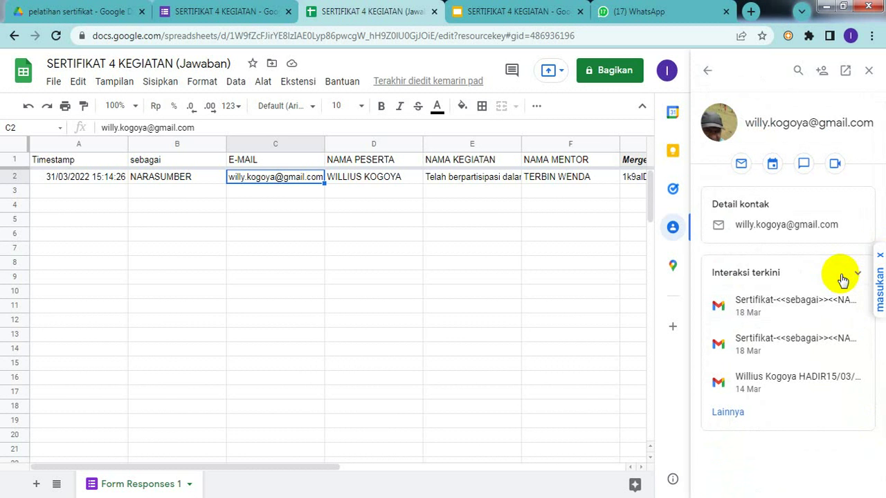
click(841, 276)
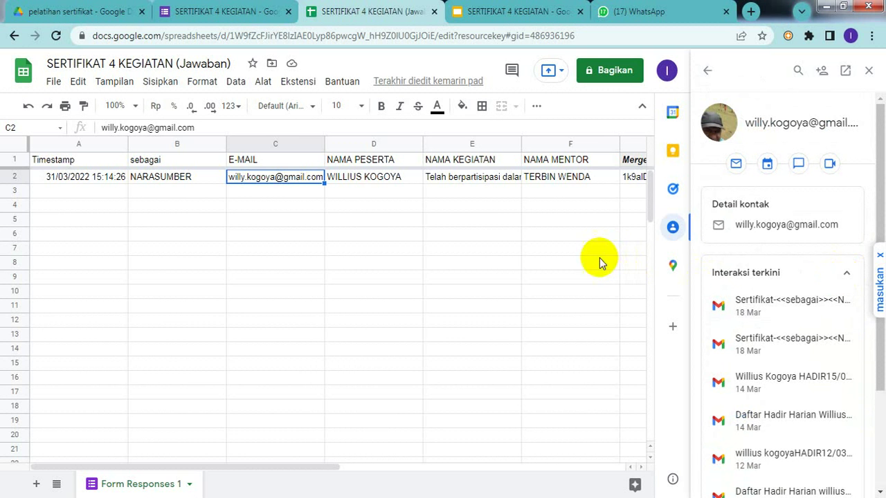
click(708, 71)
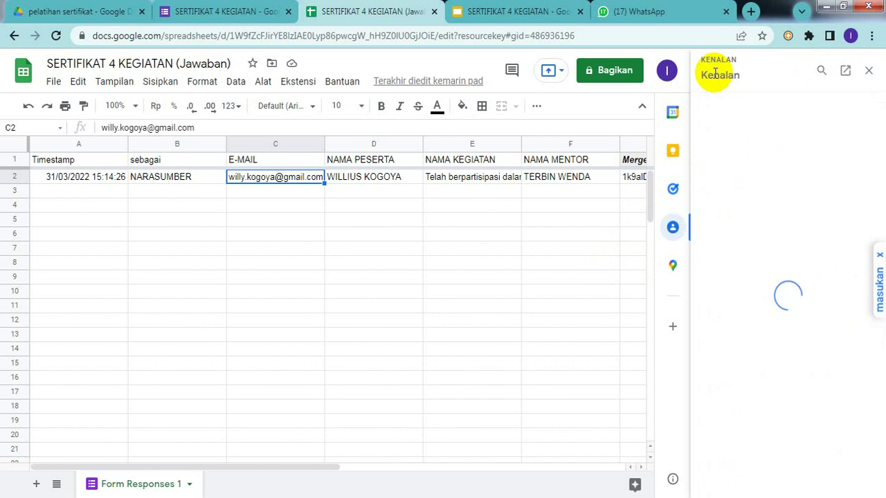
- Select empty cells F8, F4, E6, D5 and D4 in the response sheet
click(556, 259)
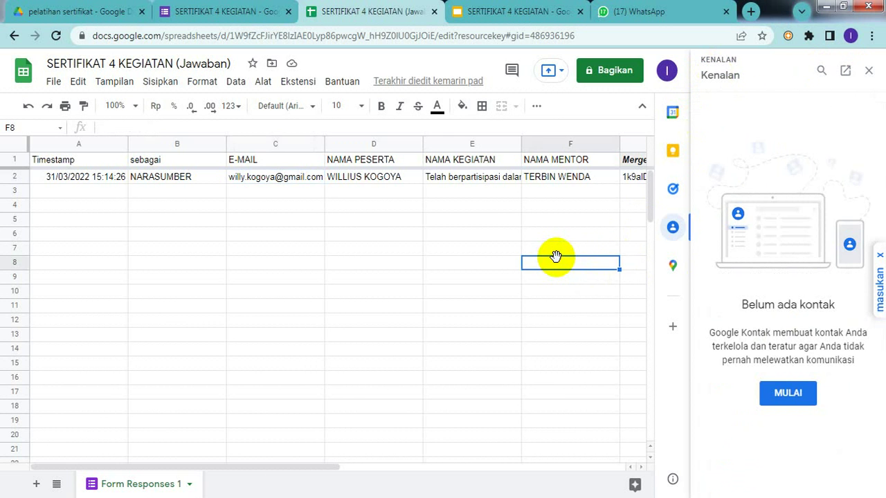
click(530, 205)
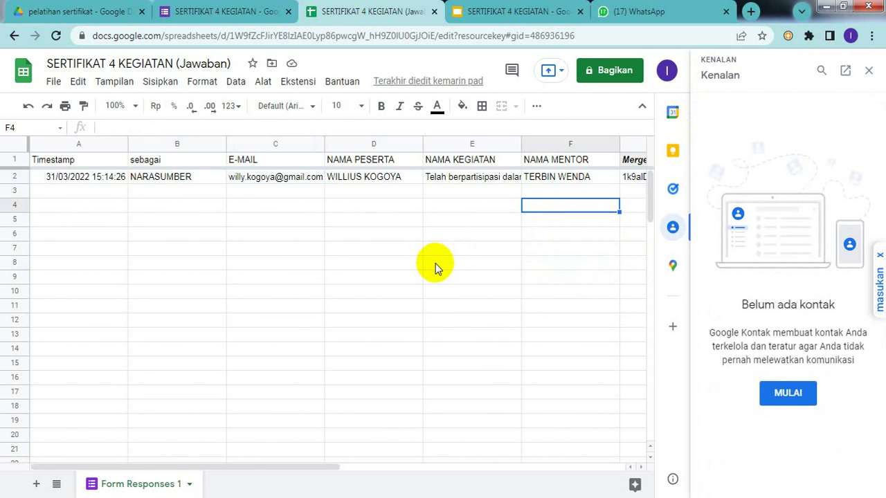
click(469, 232)
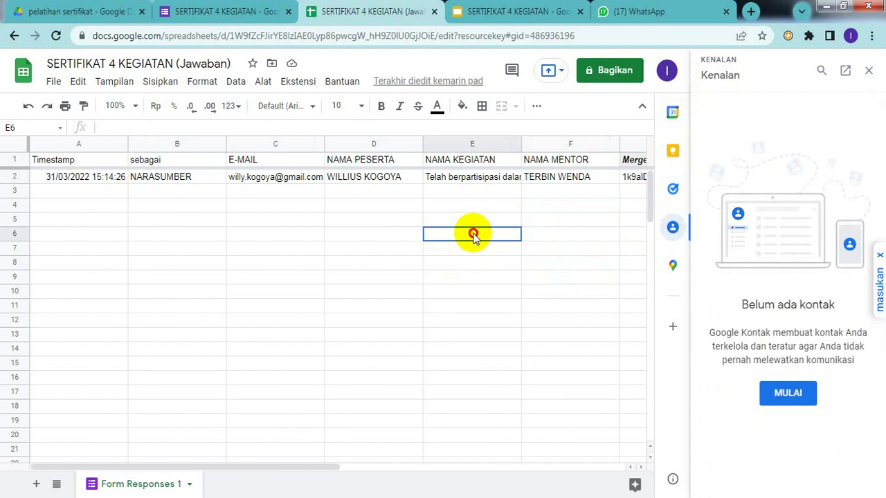
click(347, 221)
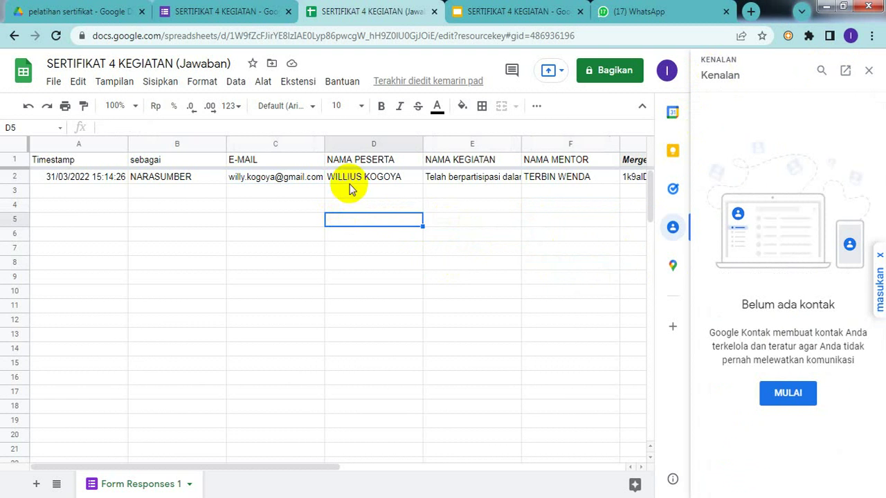
click(349, 206)
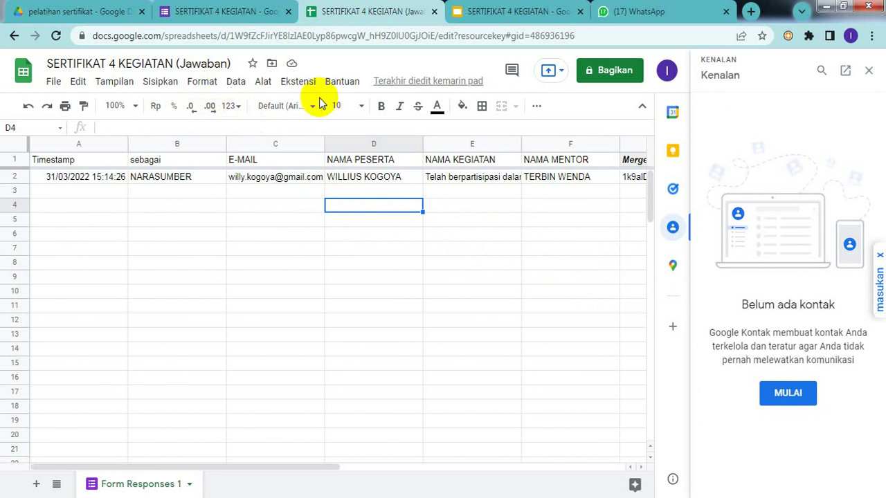
- Launch AutoCrat from Ekstensi > Autocrat > Launch to list the SERTIFIKAT 4 KEGIATAN job
click(299, 81)
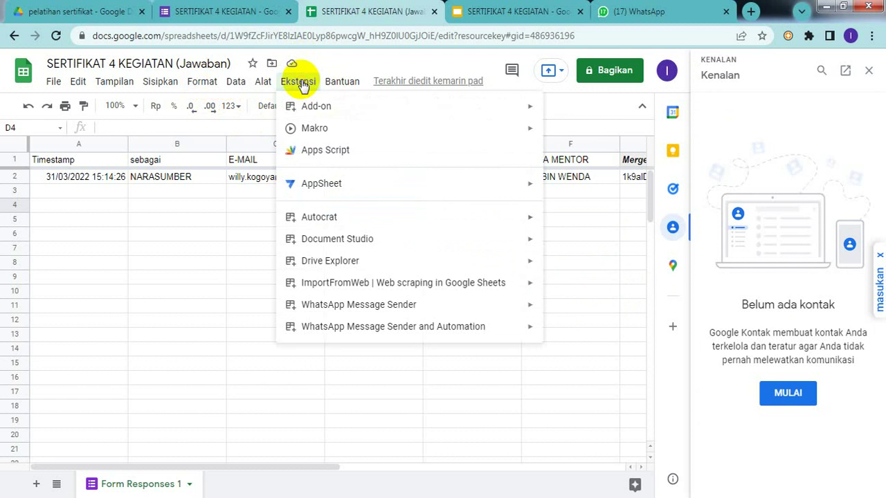
mouse_move(314, 217)
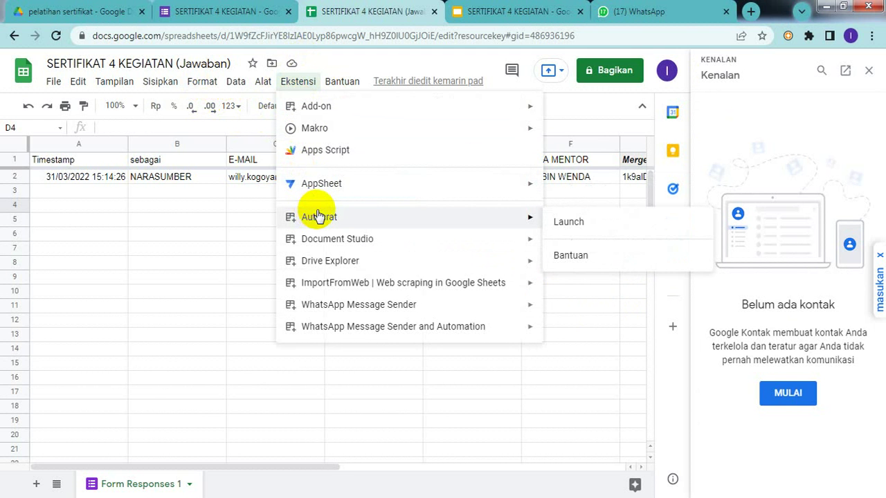
click(600, 219)
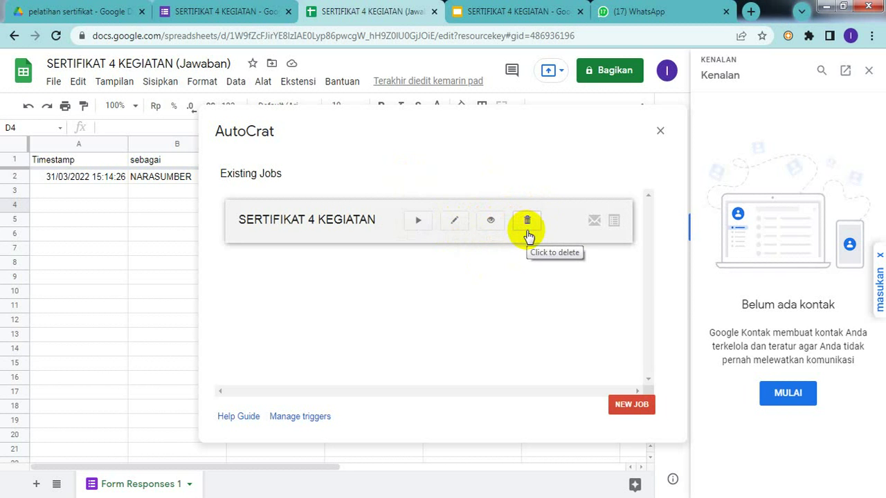
- Preview the SERTIFIKAT 4 KEGIATAN job's details (PDF output, form trigger, respondent emails), then close AutoCrat
click(491, 221)
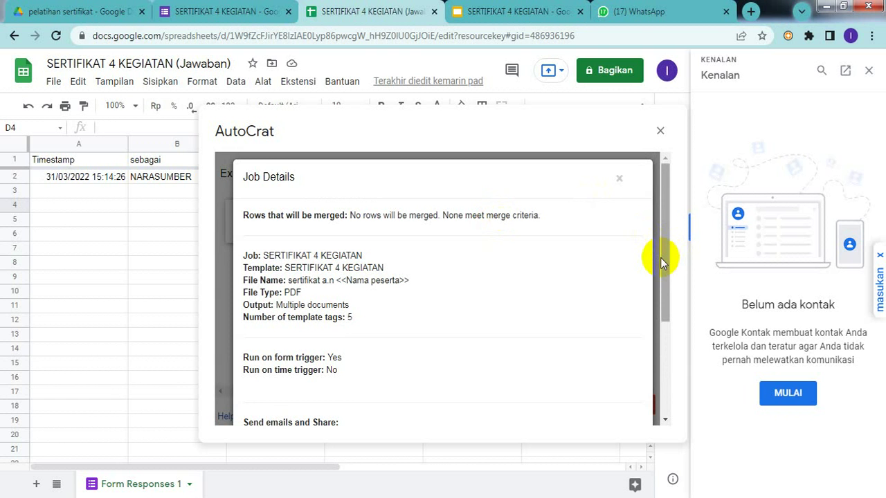
drag(667, 267, 667, 344)
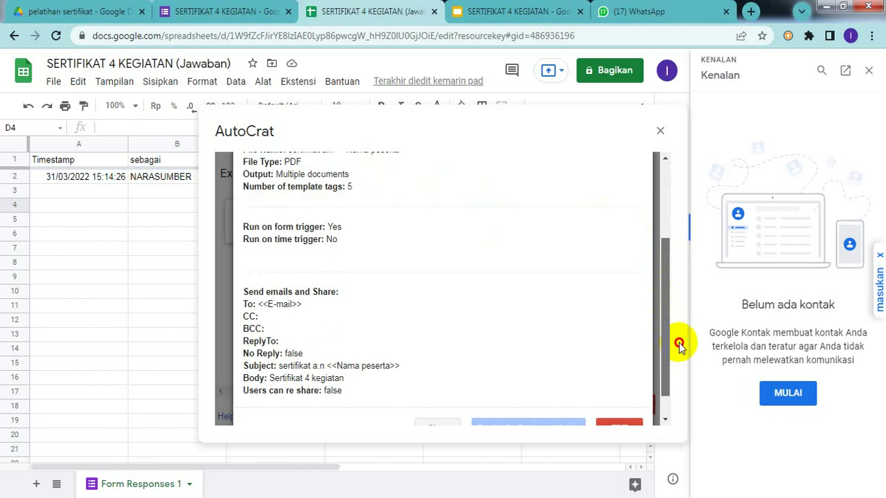
drag(679, 344, 689, 343)
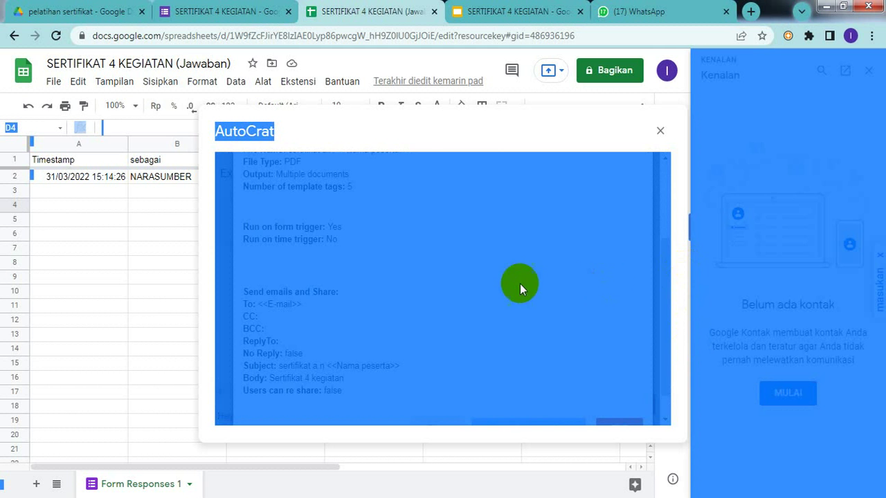
click(510, 283)
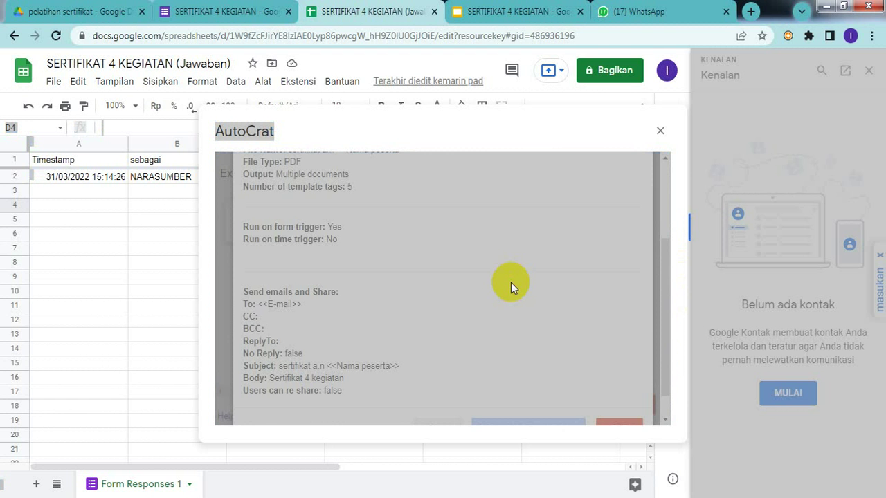
scroll(663, 209, up, 3)
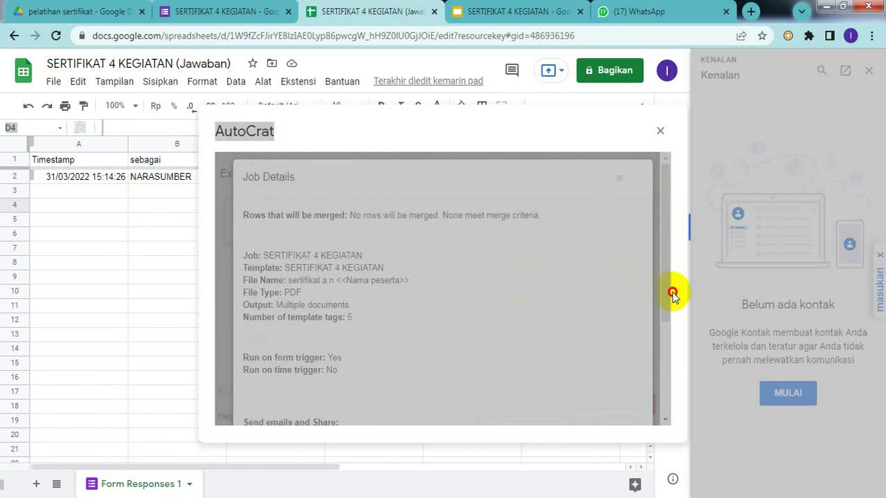
click(656, 344)
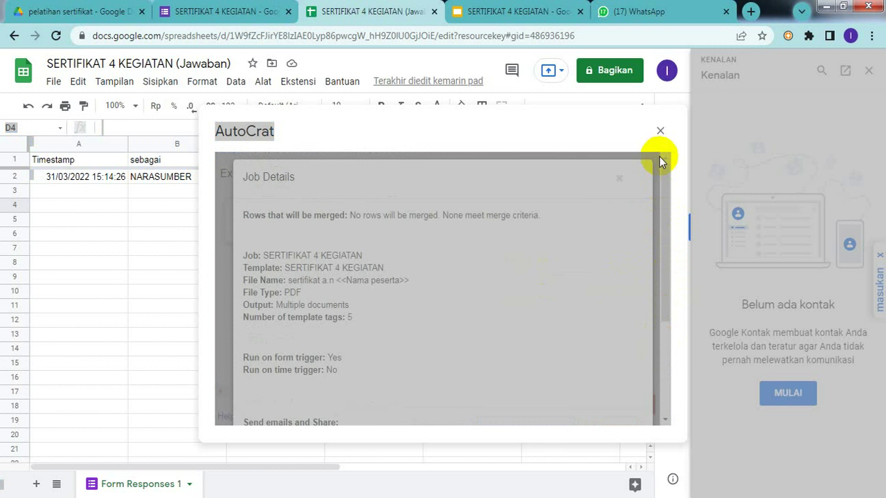
click(660, 131)
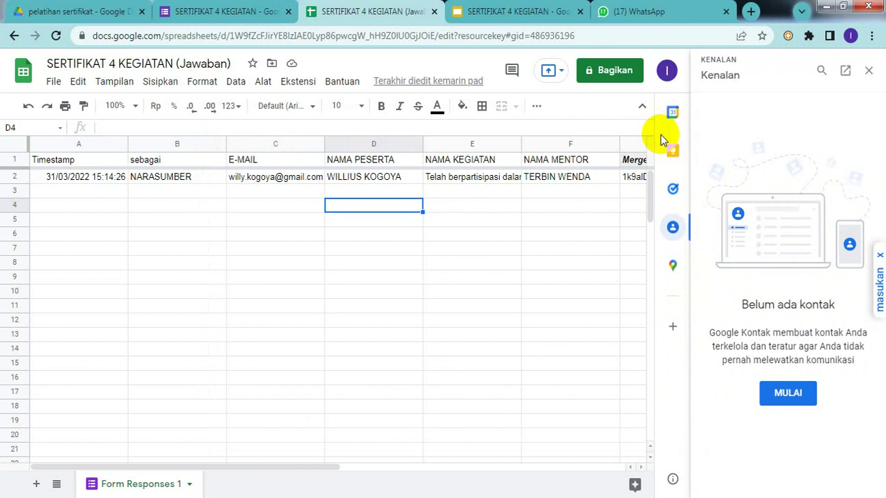
- Close the Contacts side panel and select empty cells F6, E11 and D5
click(532, 231)
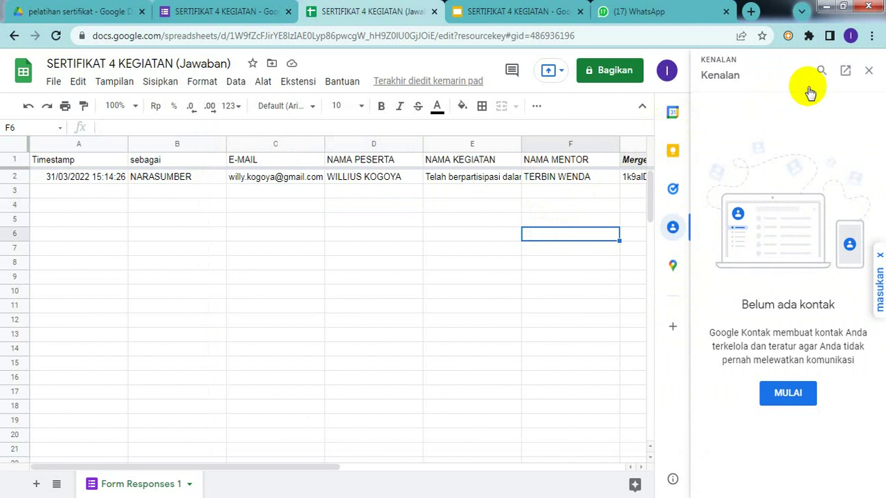
click(869, 73)
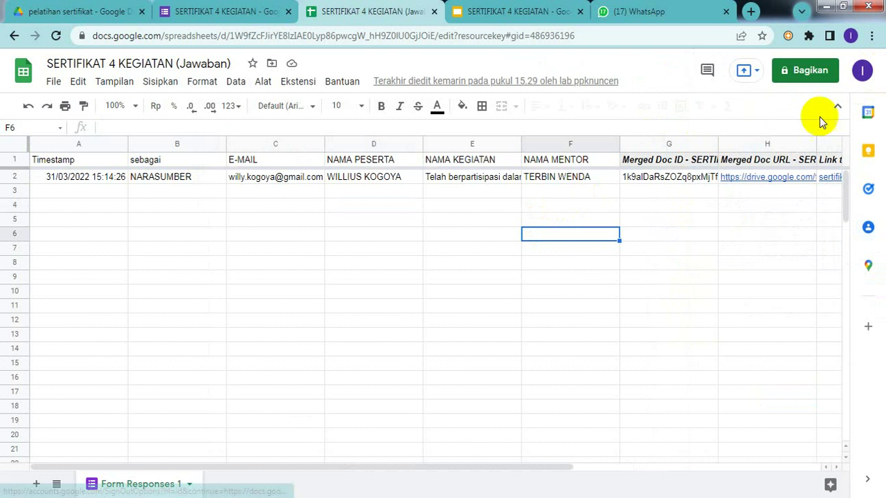
click(444, 302)
click(418, 219)
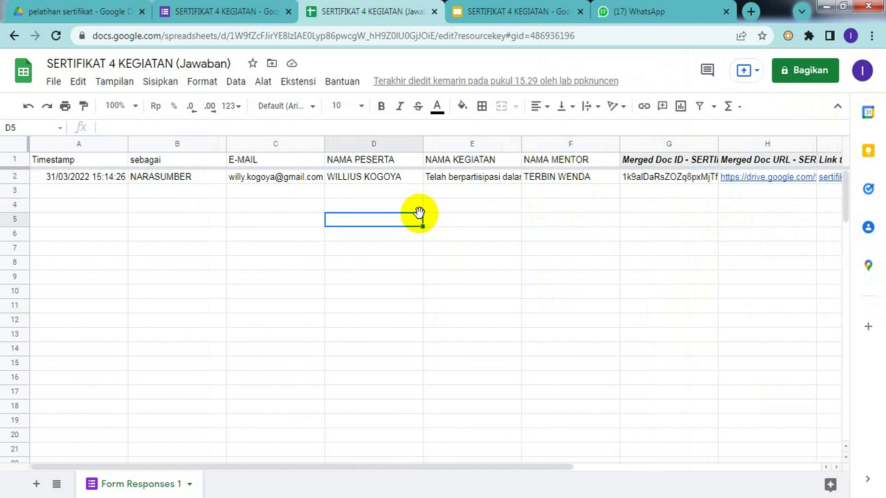
- Relaunch AutoCrat from Ekstensi > Autocrat > Launch
click(305, 84)
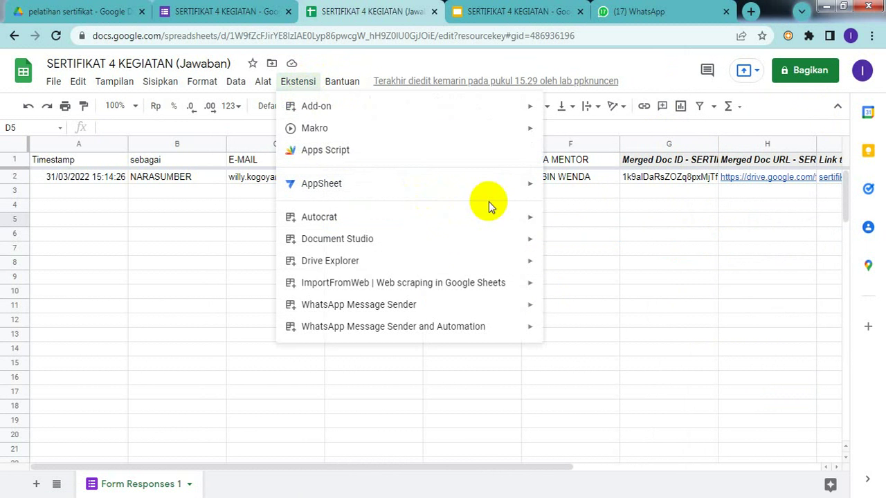
mouse_move(496, 219)
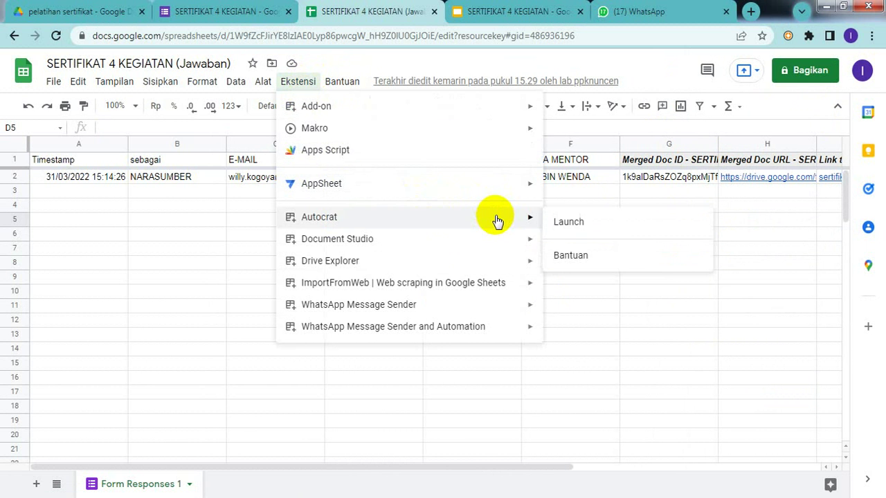
click(588, 234)
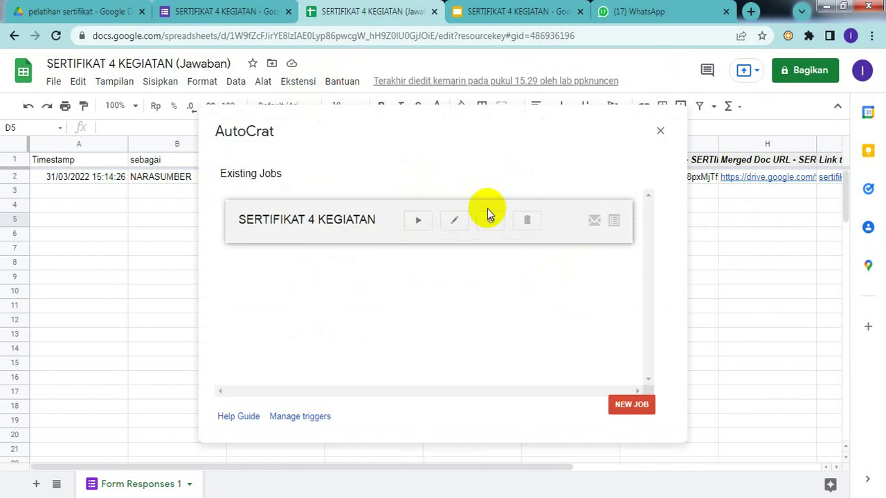
- Delete the SERTIFIKAT 4 KEGIATAN job, confirming the deletion, and start a NEW JOB
click(531, 222)
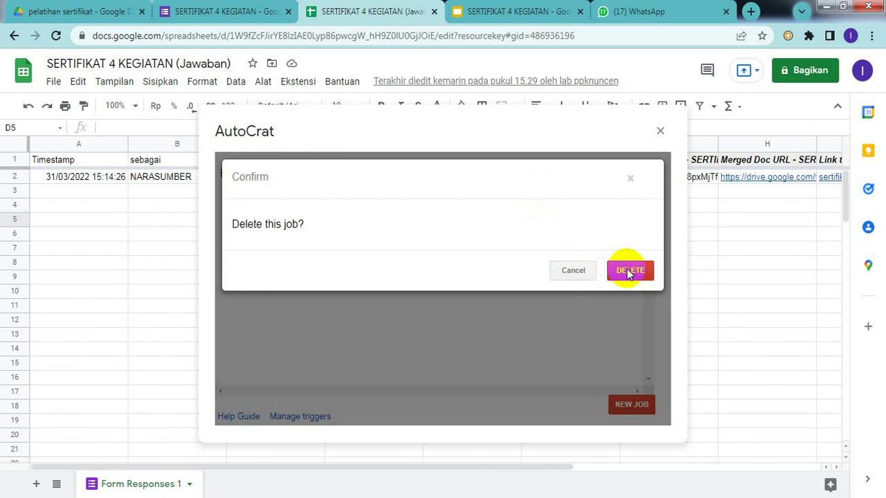
click(629, 272)
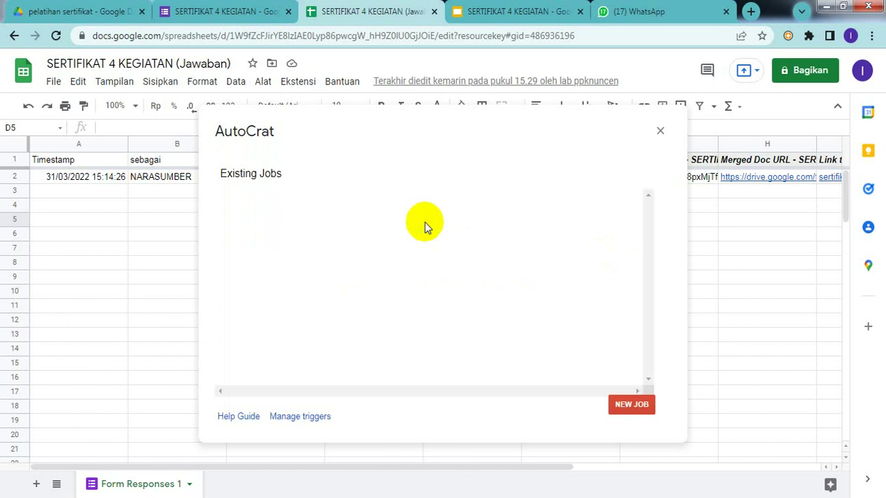
click(629, 408)
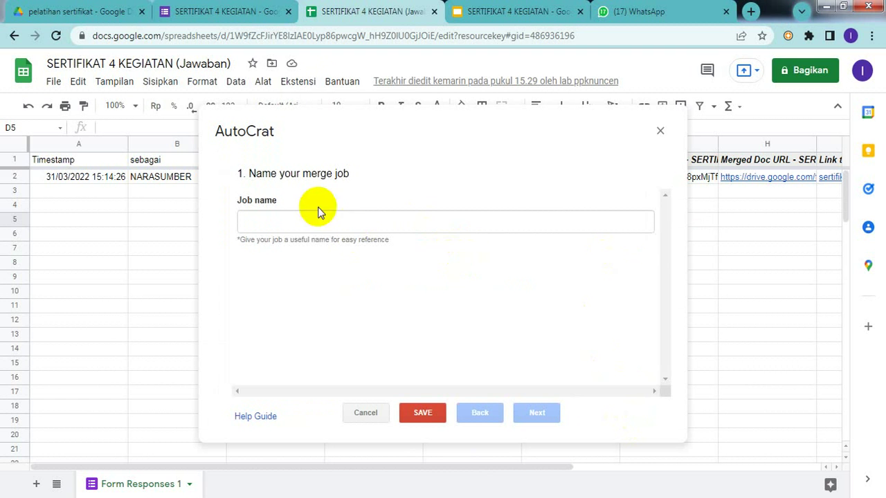
- Name the new job 'sertifikat 4 Kegiatan' and continue to template selection
click(319, 222)
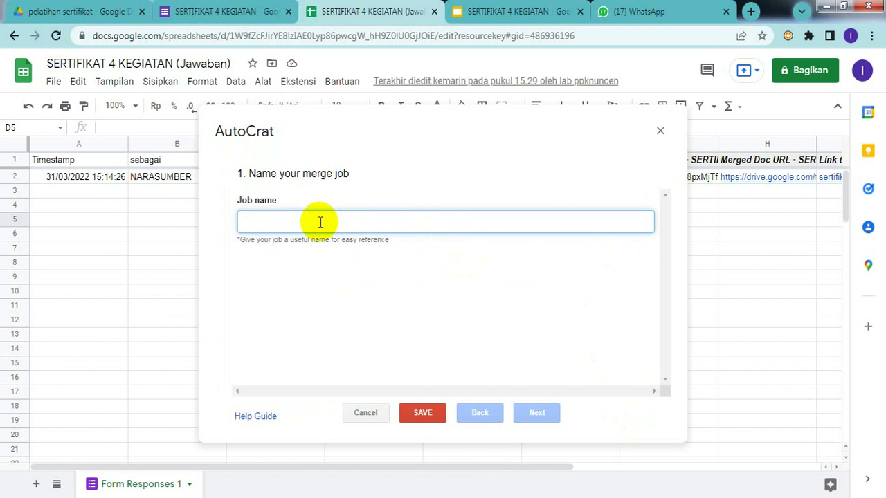
text(sertifikat)
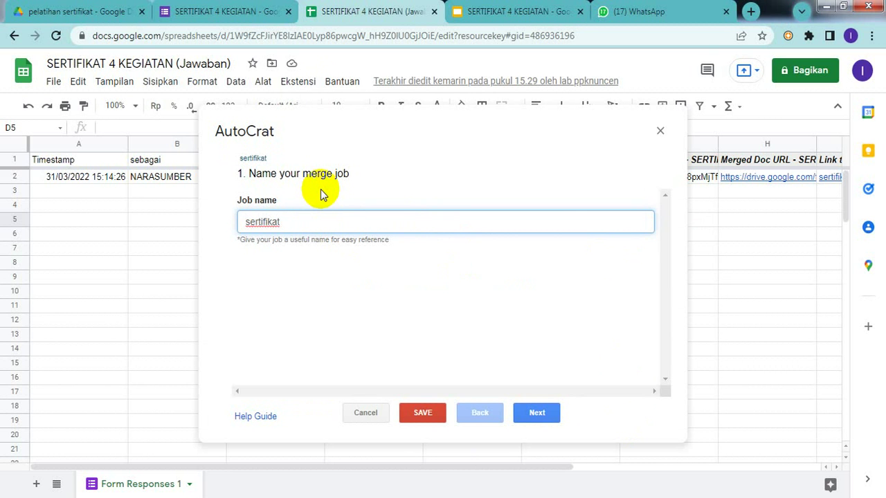
text( 4 Kegiat)
key(Tab)
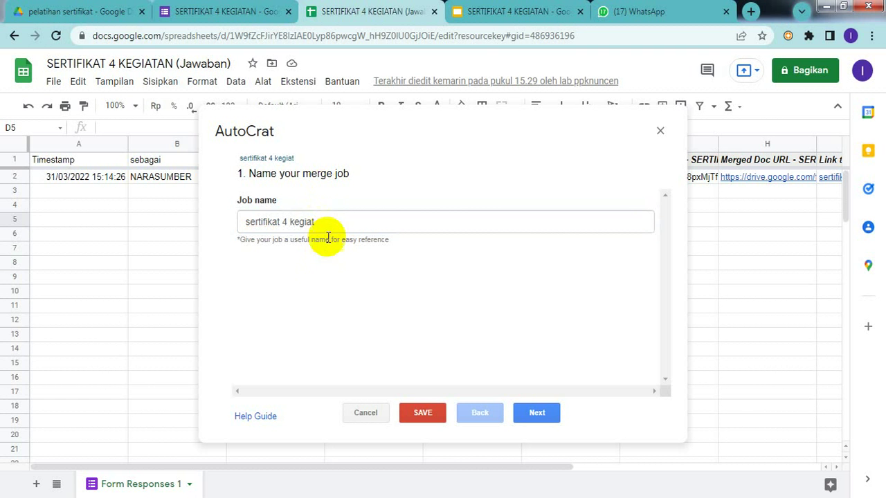
click(328, 218)
text(an)
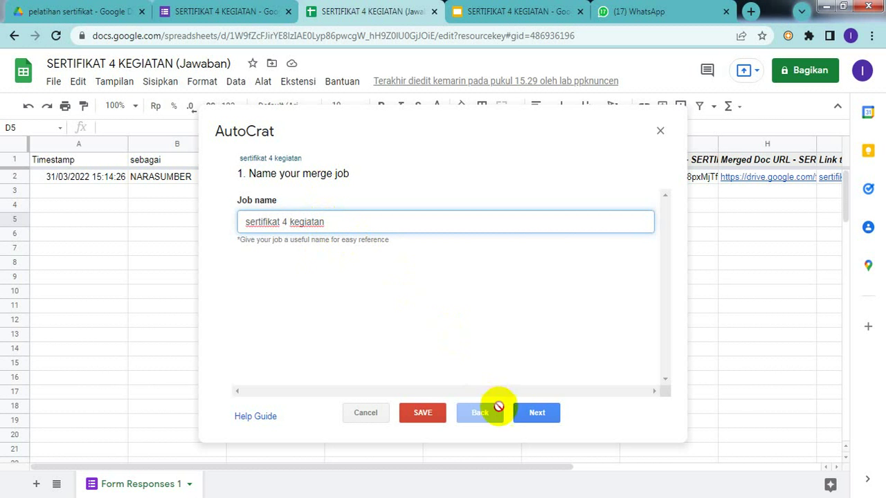
click(536, 414)
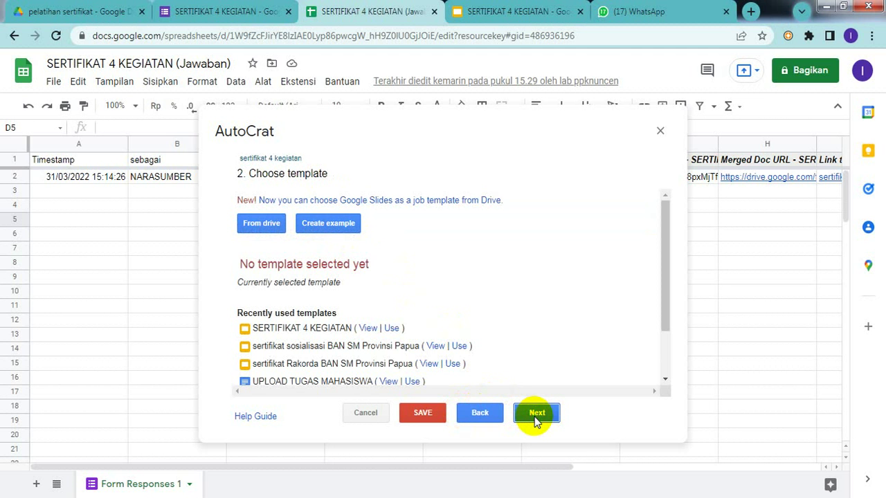
- Choose the SERTIFIKAT 4 KEGIATAN Slides file from Drive as the job's template
click(263, 225)
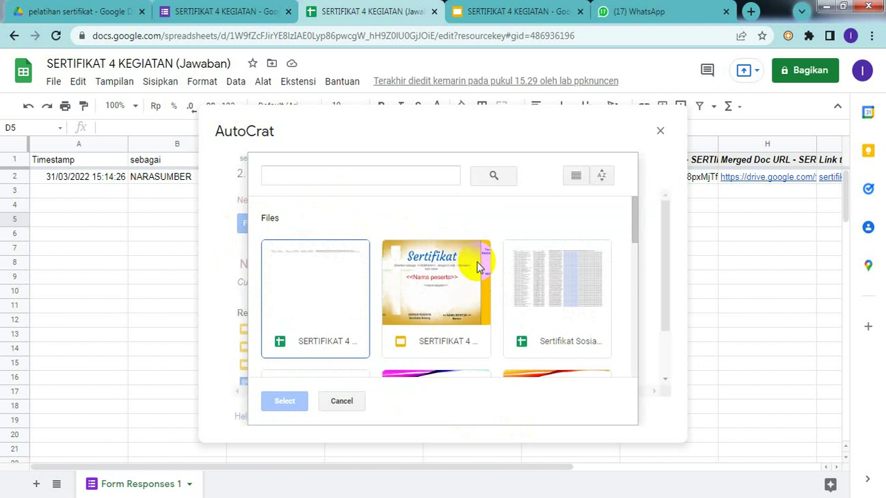
click(428, 308)
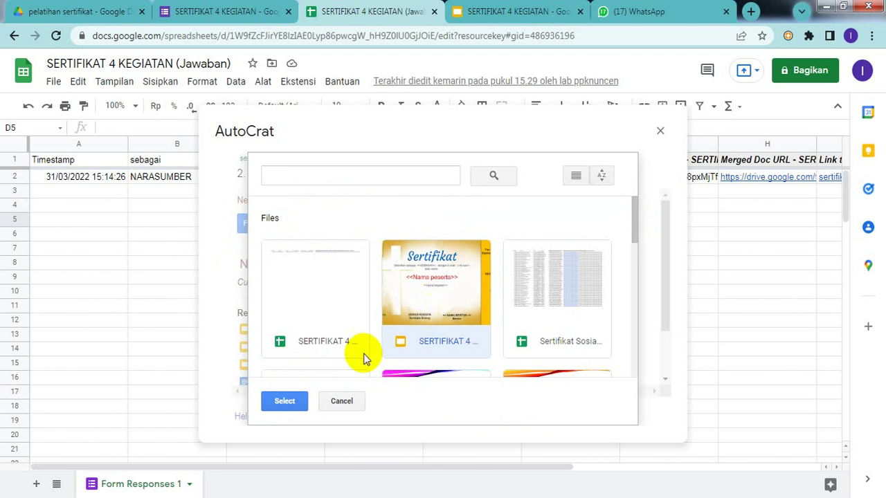
click(292, 402)
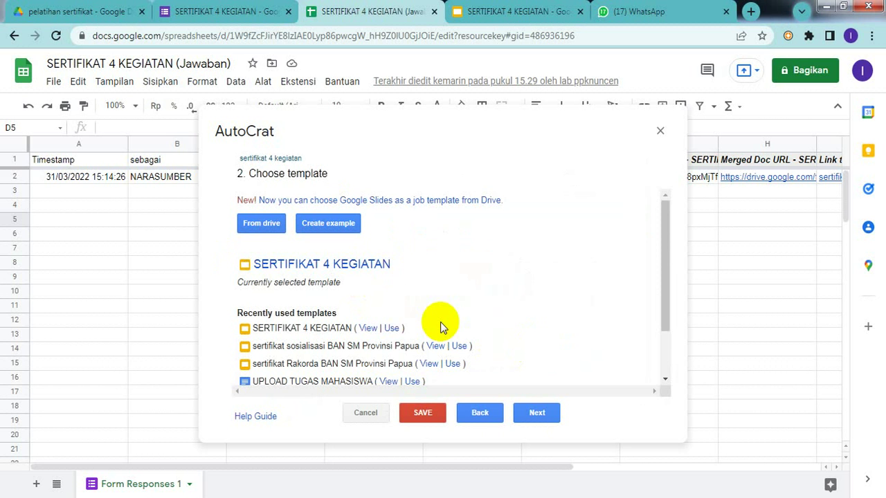
- Map the SEBAGAI, E-mail and Nama peserta tags to the sebagai, E-MAIL and NAMA PESERTA columns
click(536, 415)
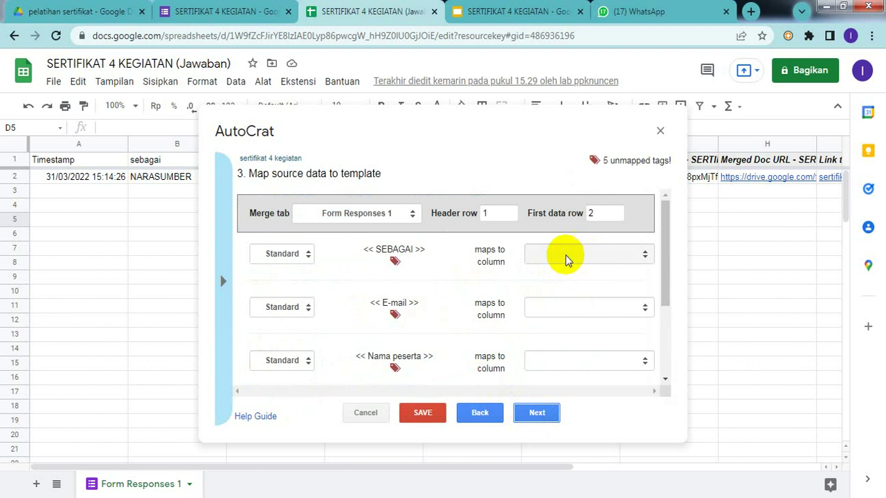
click(565, 254)
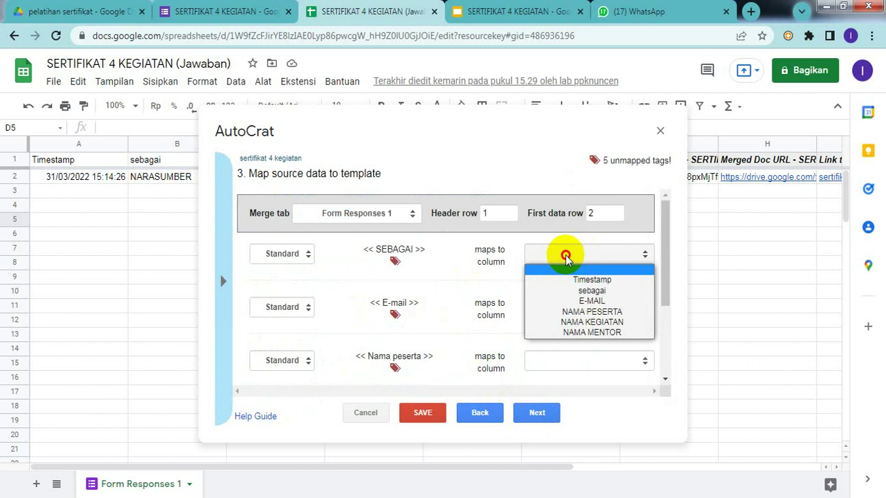
click(595, 291)
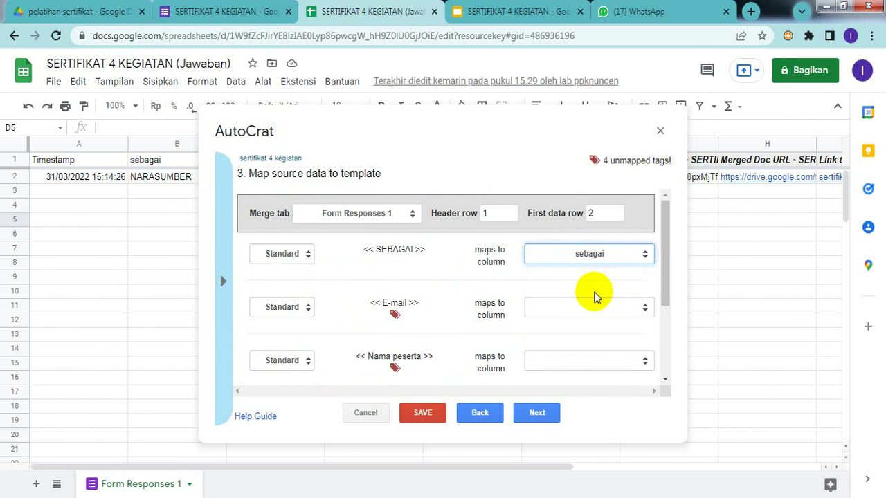
click(581, 306)
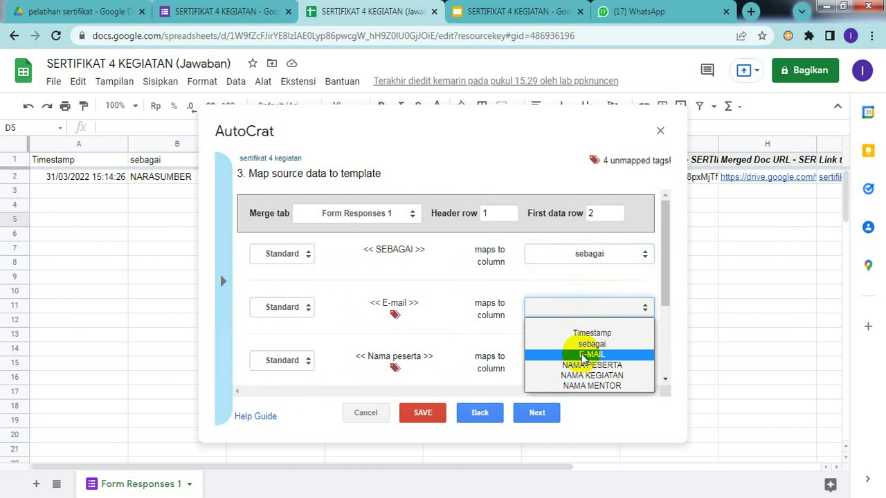
click(584, 355)
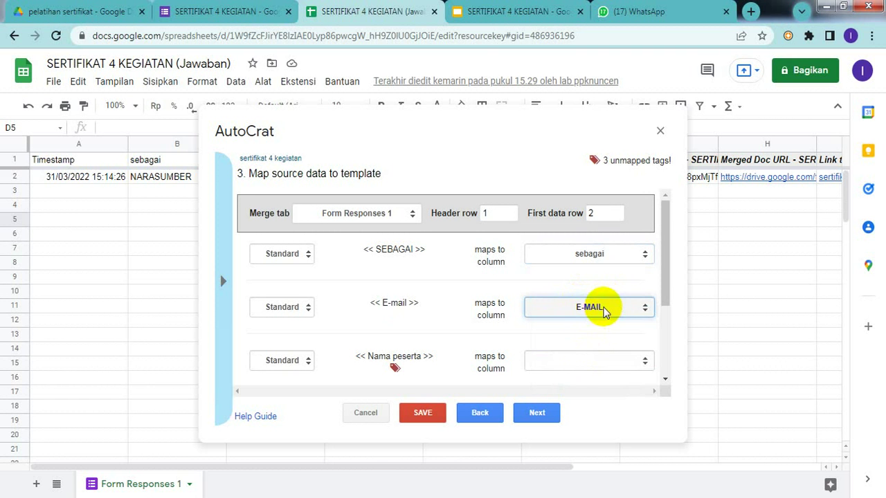
click(587, 372)
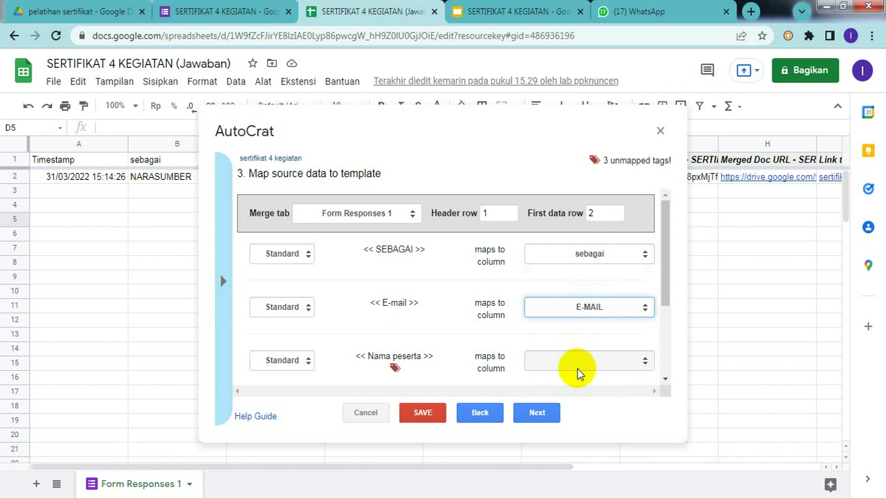
click(603, 371)
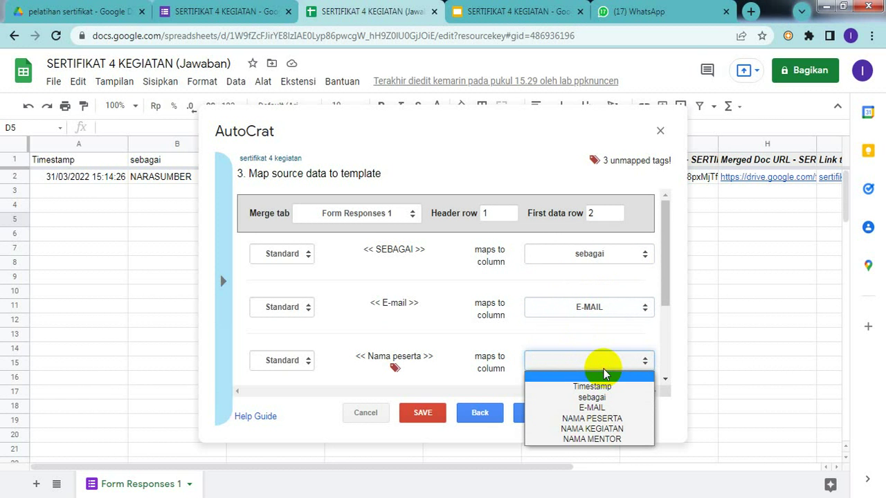
click(599, 420)
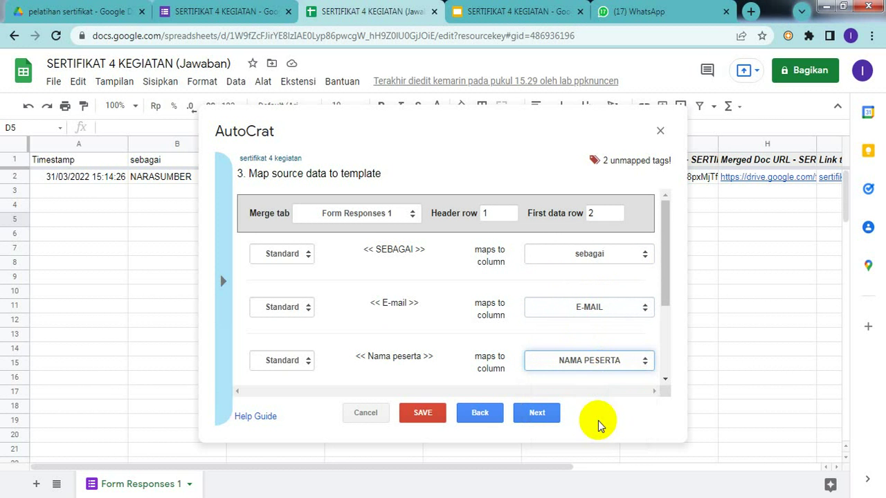
- Map the nama kegiatan and NAMA MENTOR tags to the NAMA KEGIATAN and NAMA MENTOR columns
drag(664, 269, 665, 356)
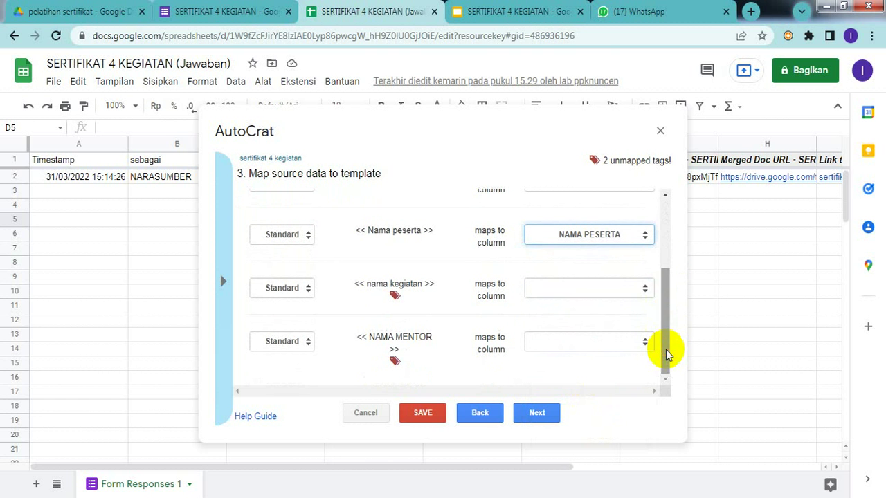
click(588, 290)
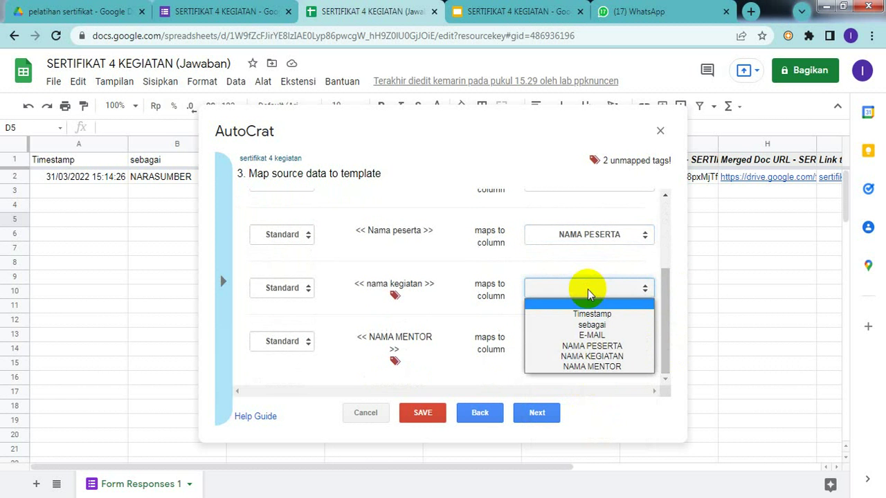
click(590, 357)
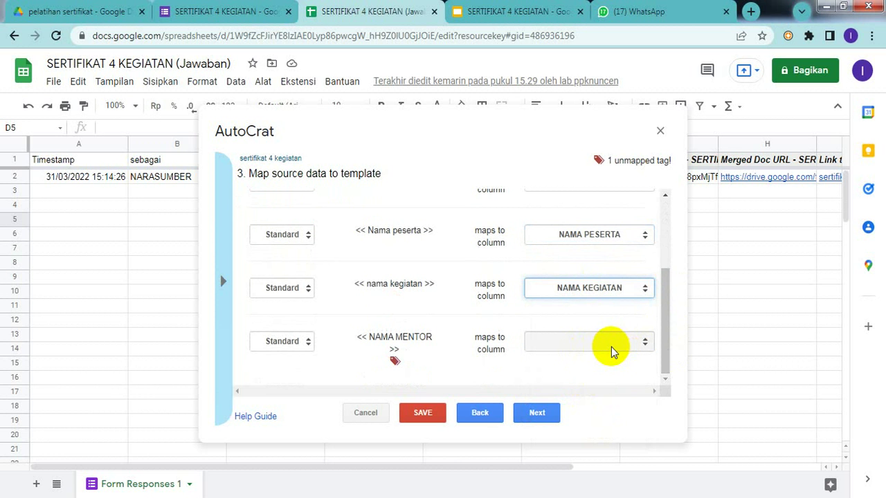
click(611, 346)
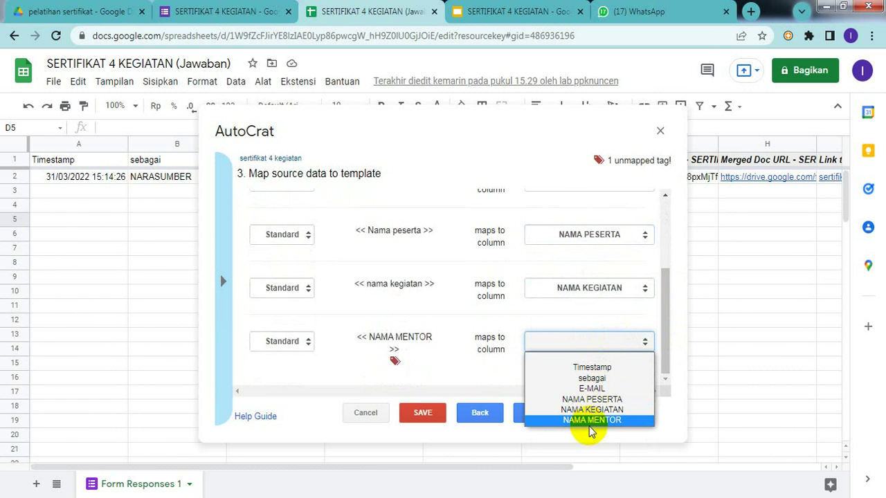
click(590, 422)
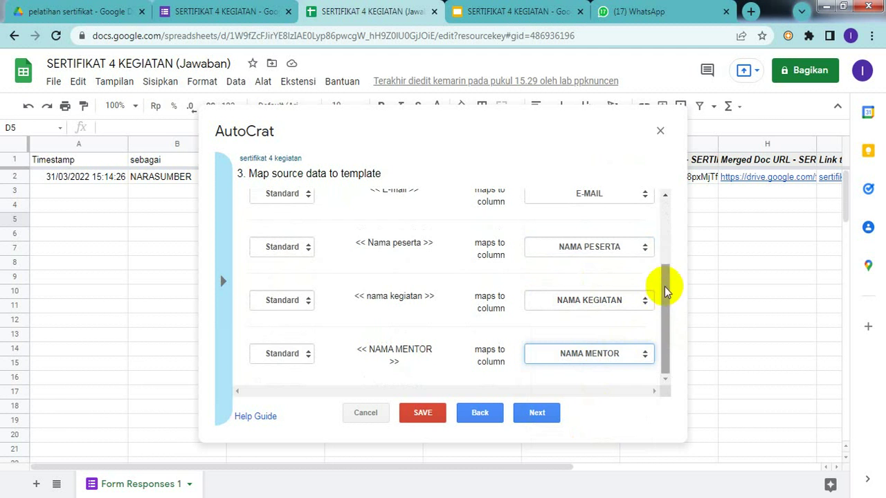
click(662, 235)
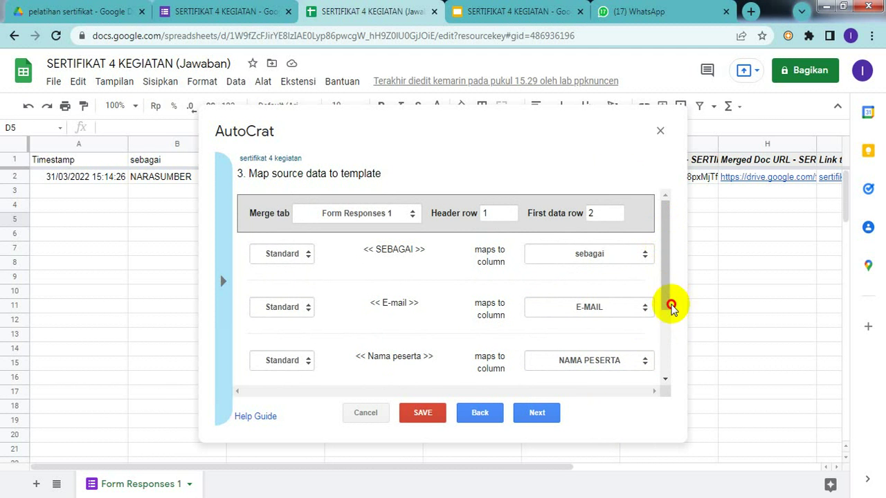
drag(664, 255, 666, 371)
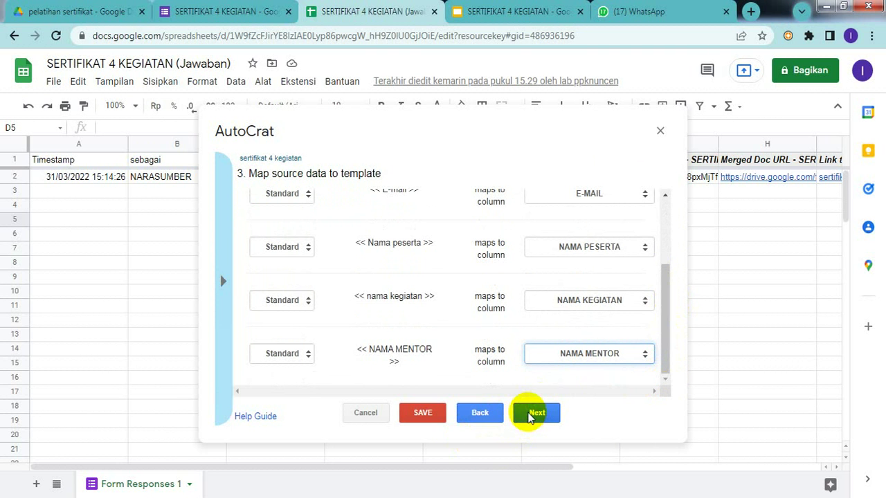
click(536, 413)
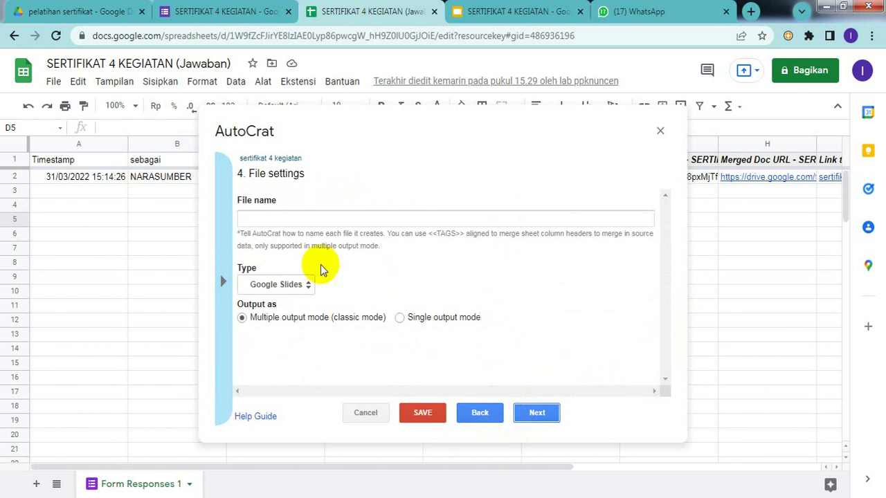
- Name the output files 'sertifikat 4 kegiatan' and set their type to PDF
click(266, 217)
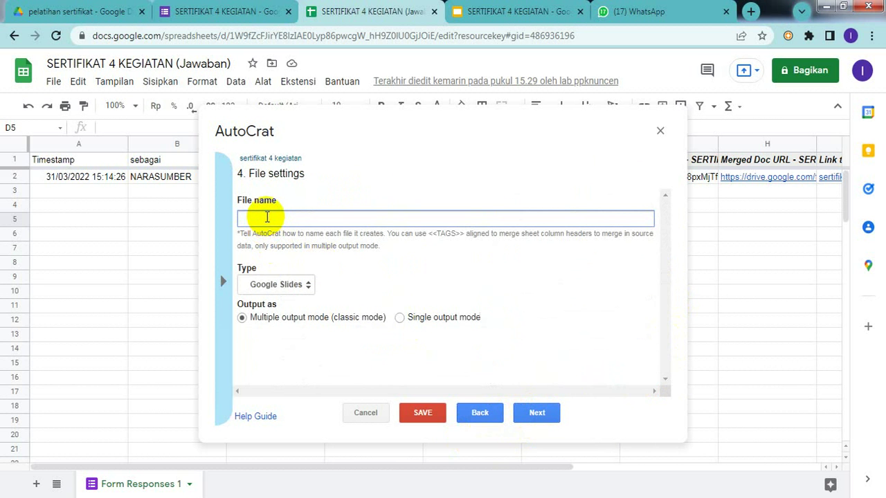
text(serti)
text(fikat)
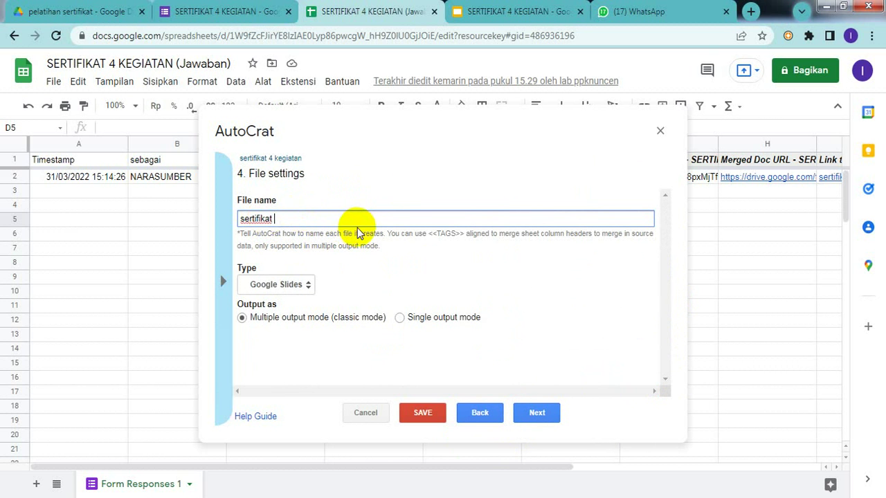
text( 4 kef)
key(BackSpace)
text(giatan)
click(309, 291)
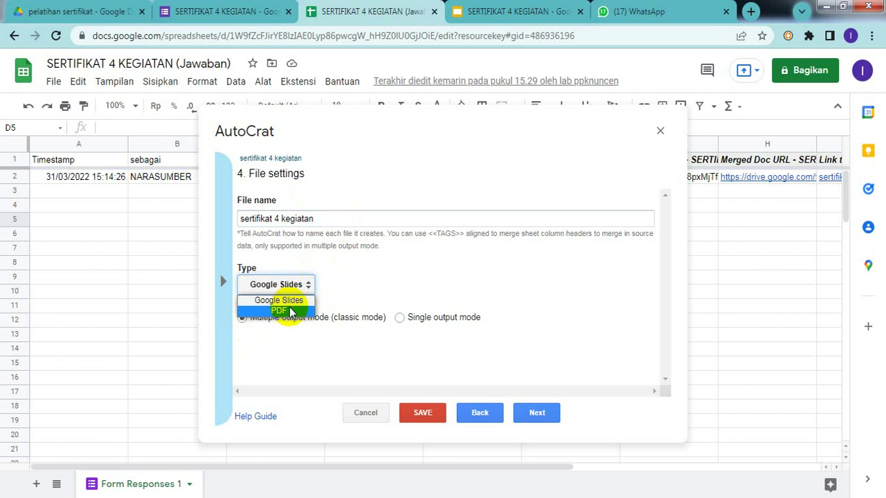
click(289, 310)
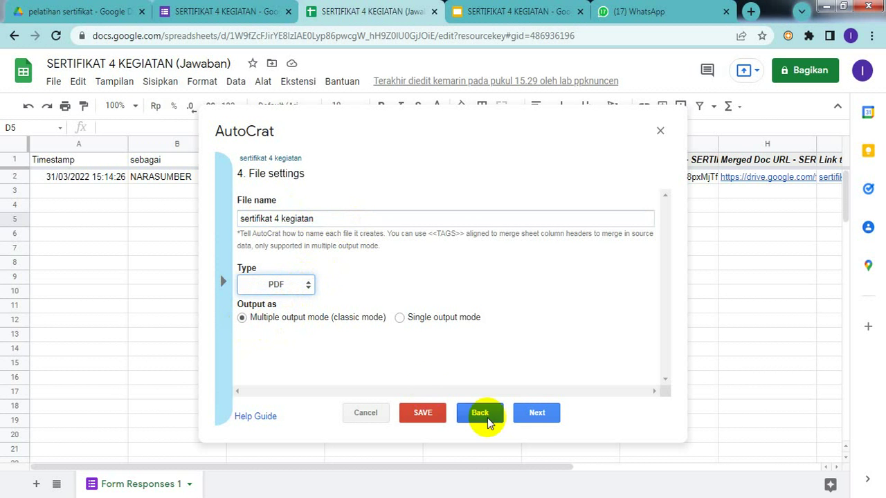
click(536, 413)
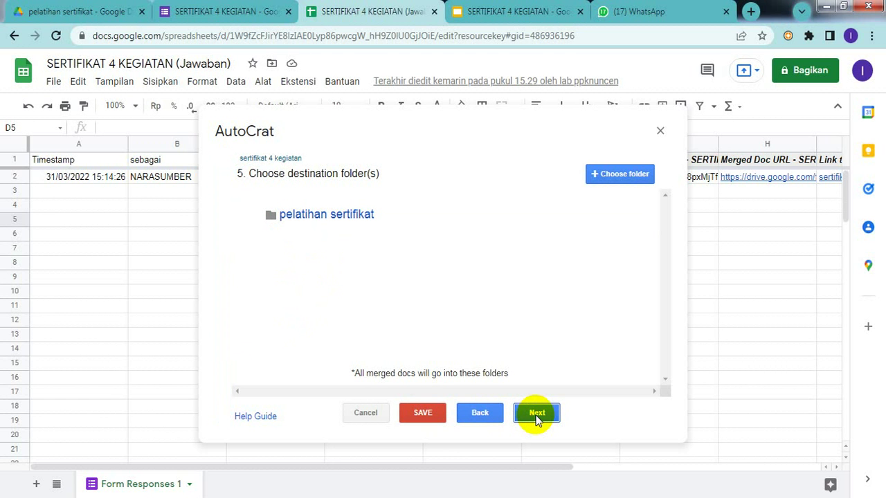
- Keep the defaults for destination folder, dynamic folder reference and merge conditions
click(536, 413)
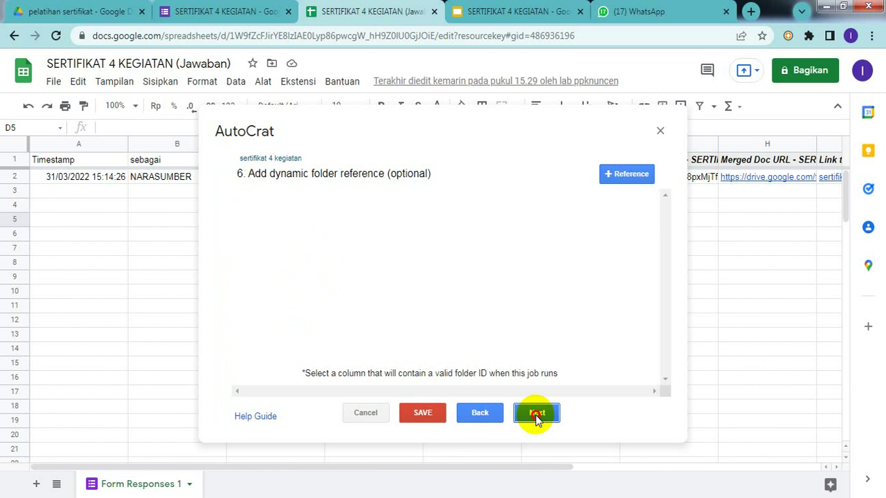
click(536, 413)
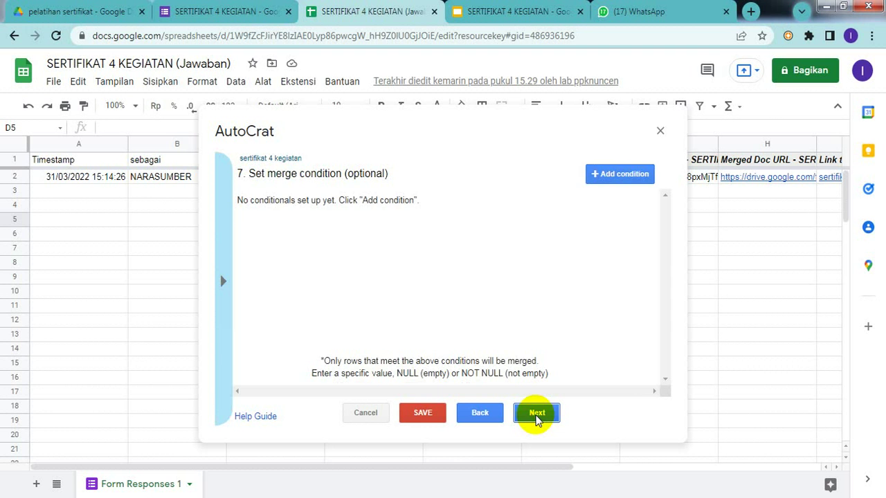
click(536, 413)
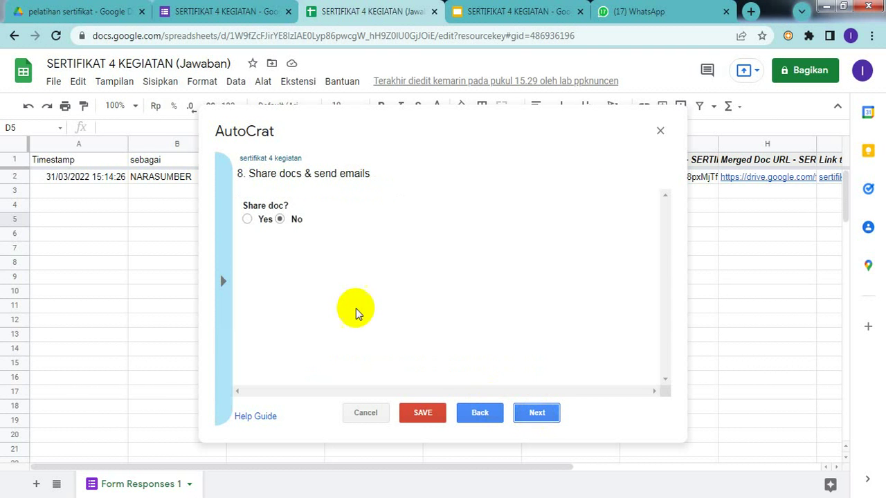
- Turn on sharing of merged docs as PDF and look up the recipient tag in the certificate slides
click(241, 218)
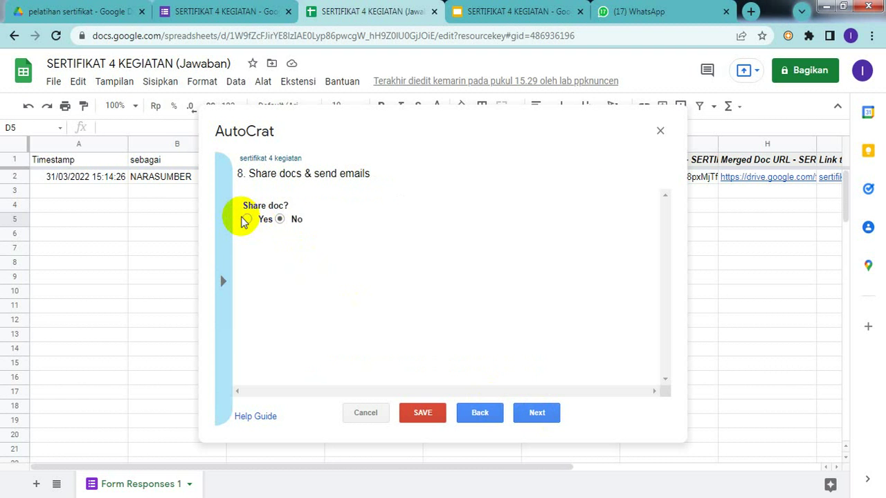
click(248, 220)
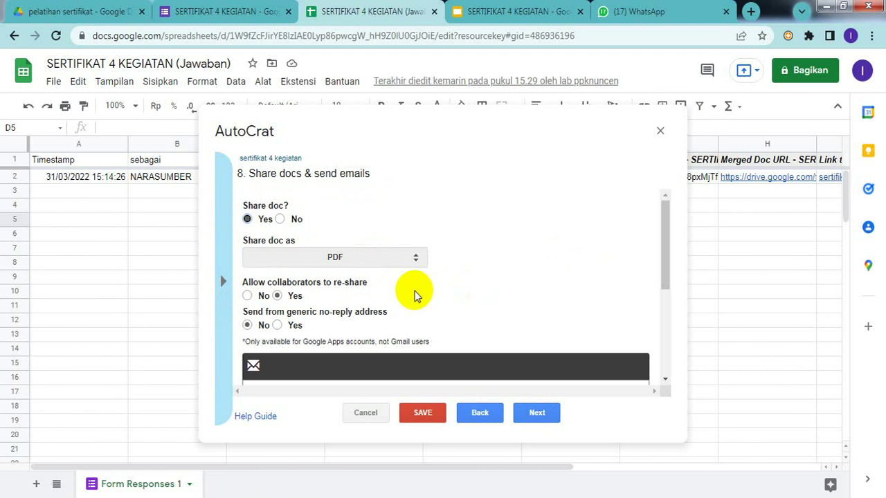
drag(667, 211, 665, 257)
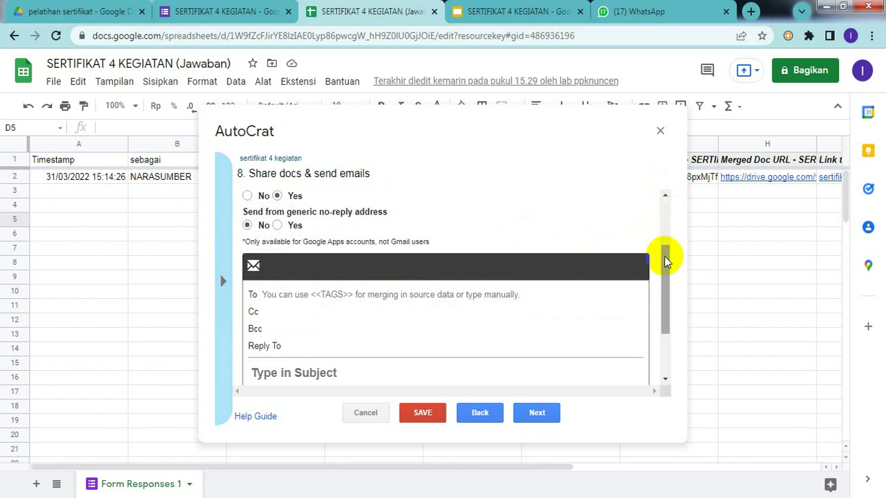
click(345, 300)
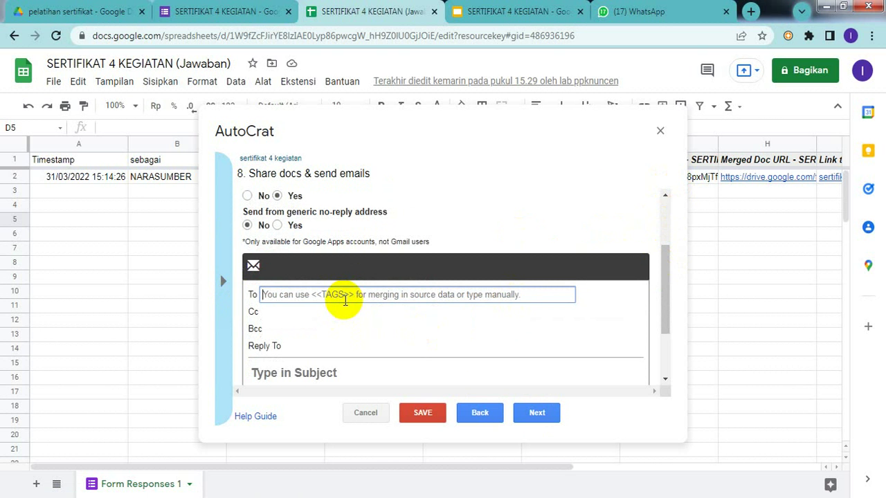
click(490, 15)
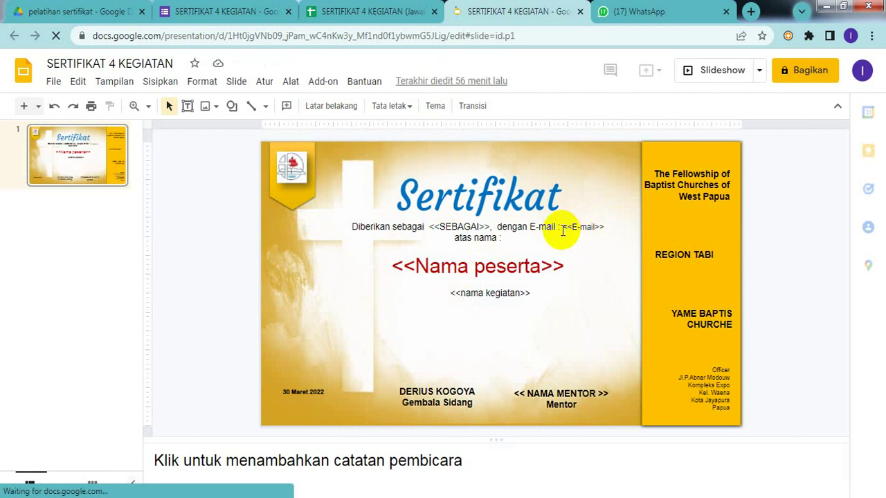
- Copy the <<E-mail>> tag from the certificate slide for AutoCrat's email settings
click(562, 227)
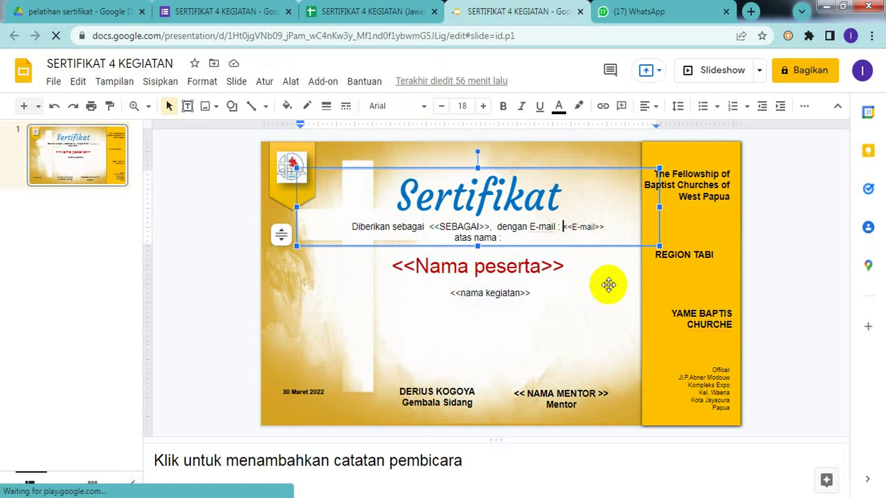
key(shift+Right)
key(shift+Right)
key(shift+Right)
key(shift+Right)
key(shift+Right)
key(shift+Right)
key(shift+Right)
key(shift+Right)
key(shift+Right)
key(shift+Right)
key(ctrl+c)
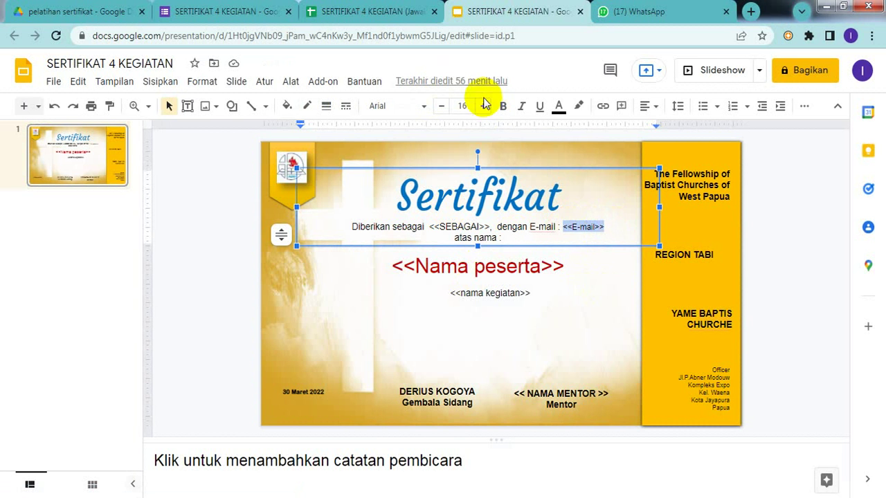
click(374, 18)
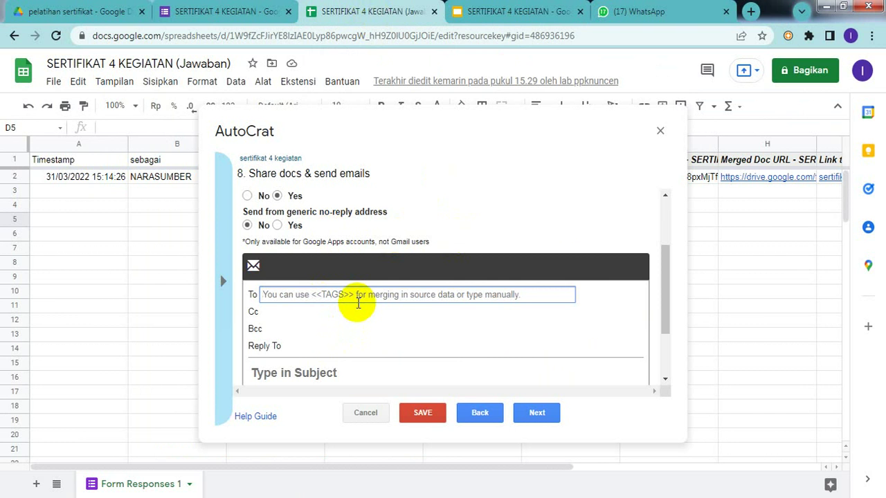
- Set the email recipient to <<E-mail>> and begin the subject with 'sertifikat a.n'
key(ctrl+v)
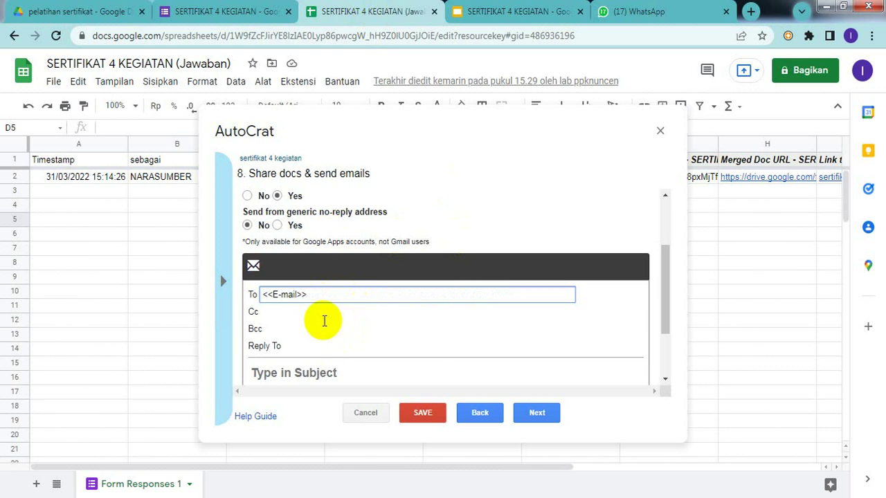
click(300, 372)
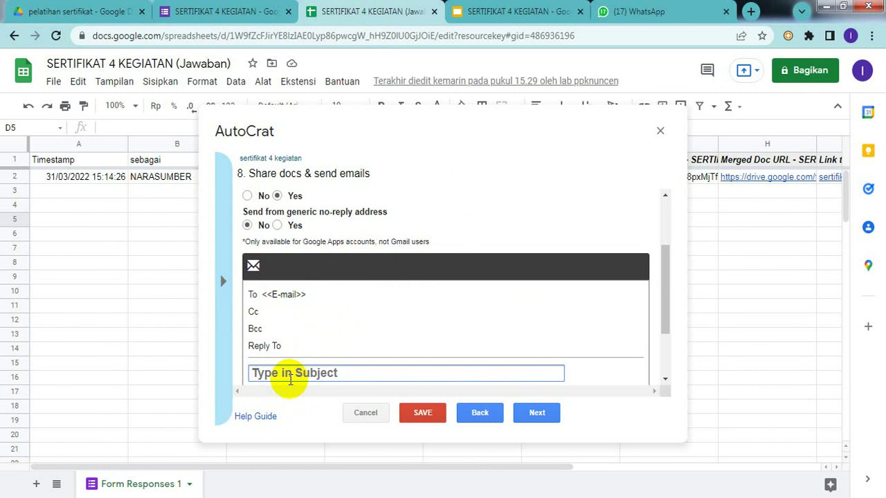
click(318, 343)
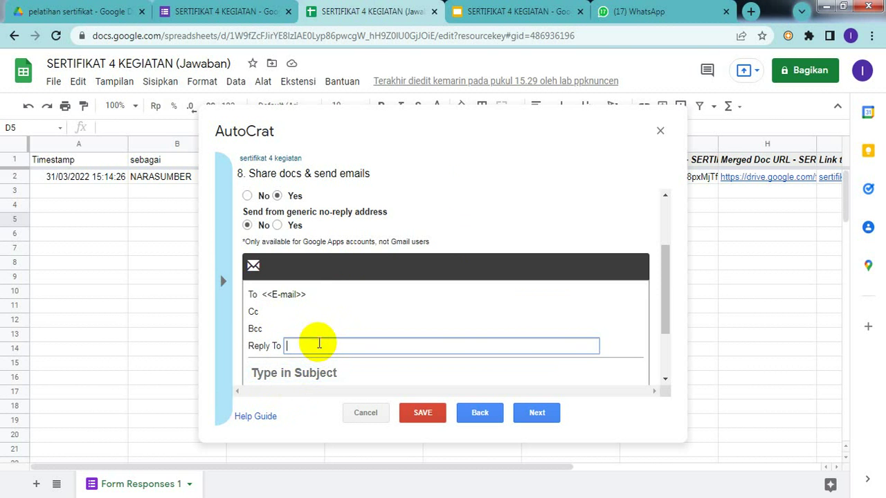
click(299, 373)
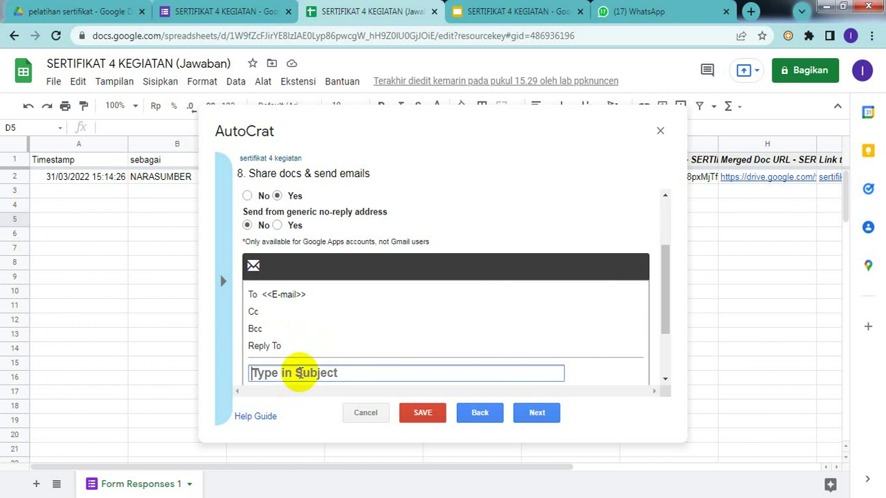
text(sert)
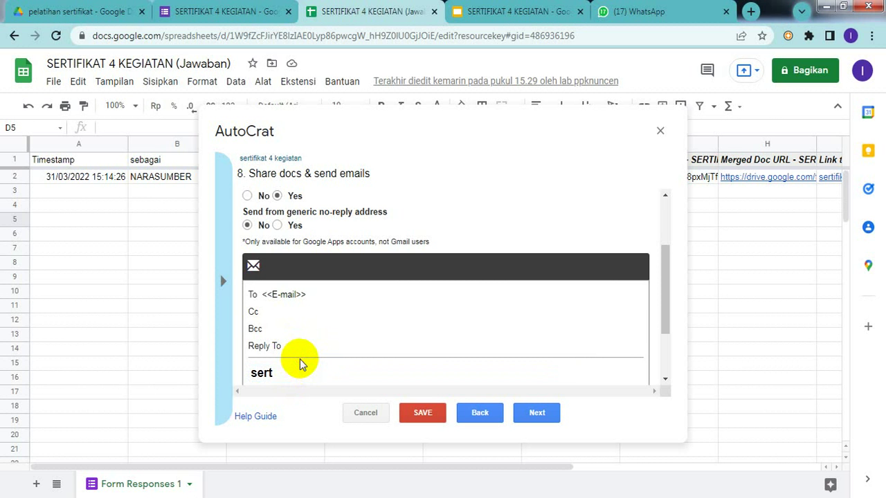
scroll(295, 327, down, 2)
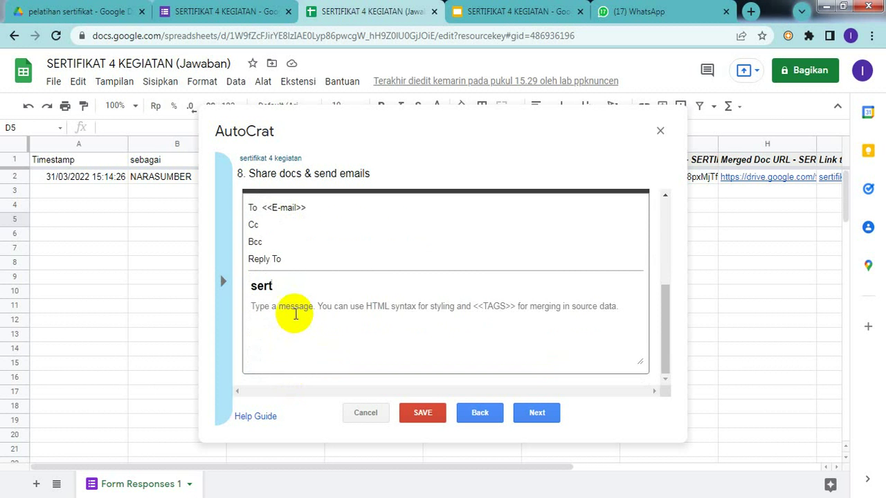
click(305, 290)
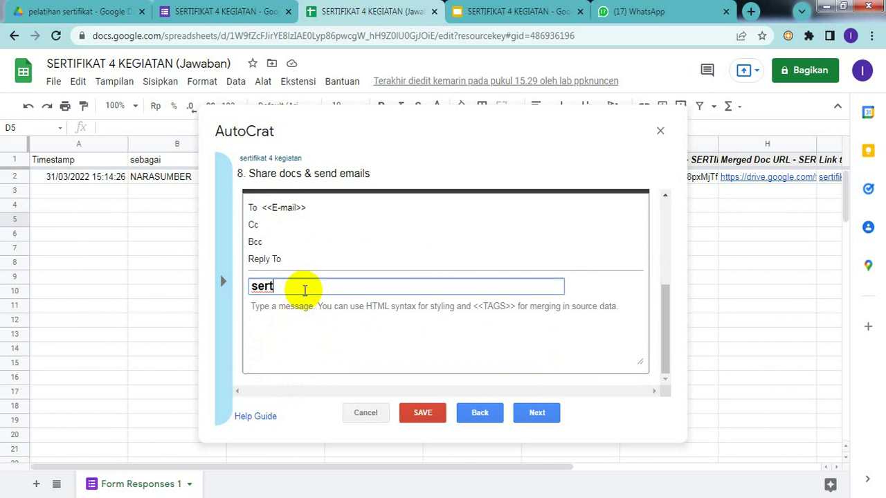
text(ifikat a.n)
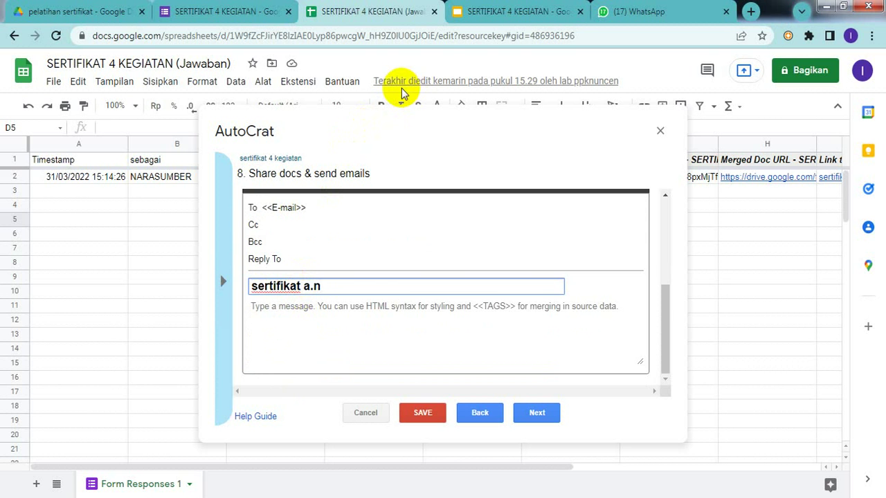
- Complete the subject with the <<Nama peserta>> tag copied from the certificate slide
click(510, 11)
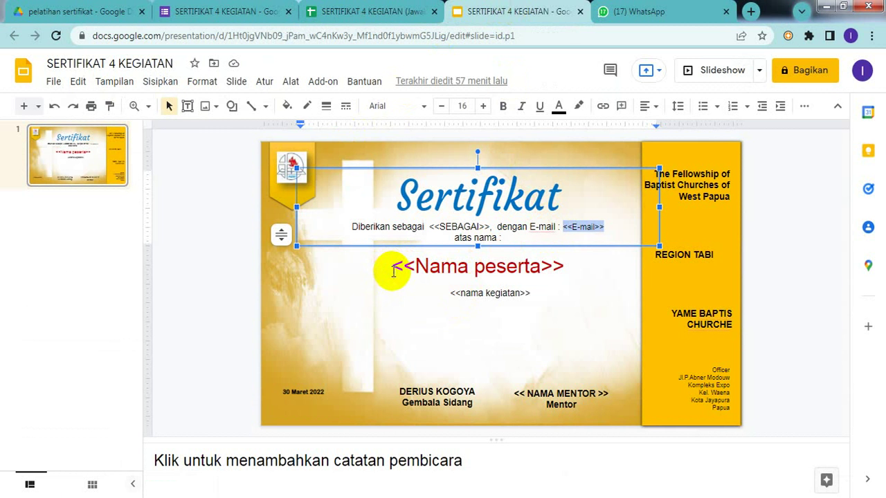
click(392, 267)
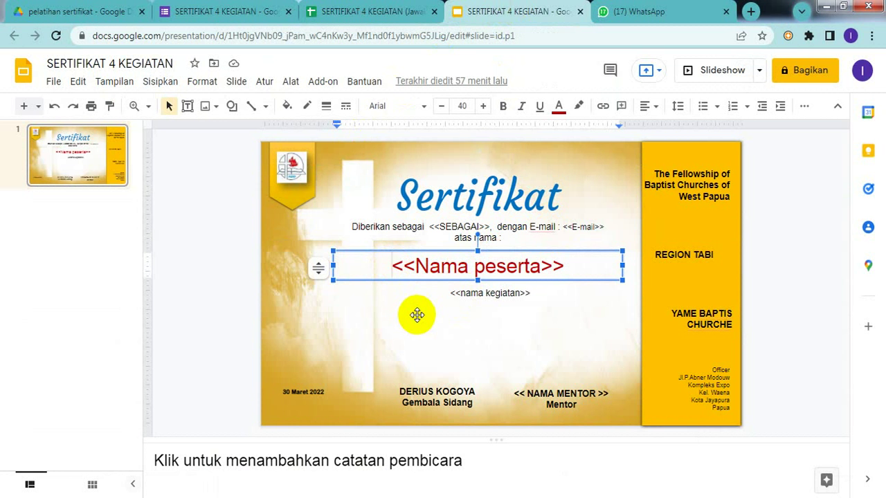
key(shift+Right)
key(shift+Right)
key(shift+Right)
key(shift+Right)
key(shift+Right)
key(shift+Right)
key(shift+Right)
key(shift+Right)
key(shift+Right)
key(shift+Right)
key(shift+Right)
key(shift+Right)
key(shift+Right)
key(shift+Right)
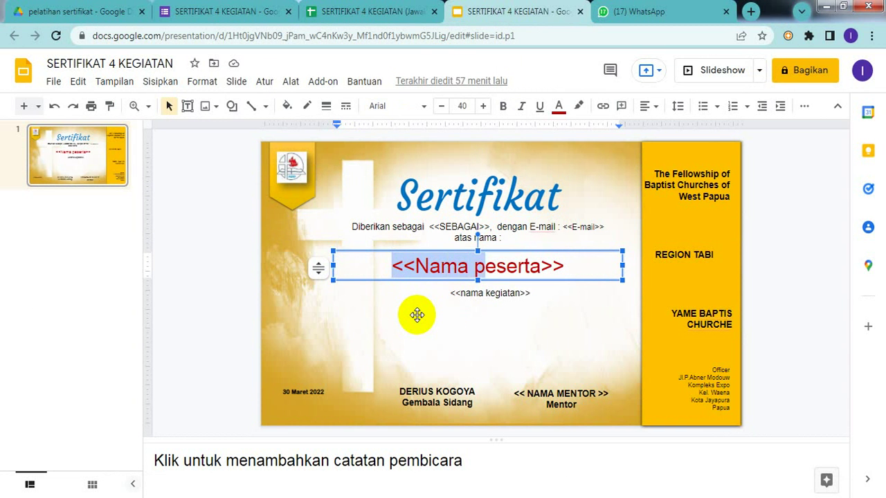
key(shift+Right)
key(shift+Right)
key(ctrl+c)
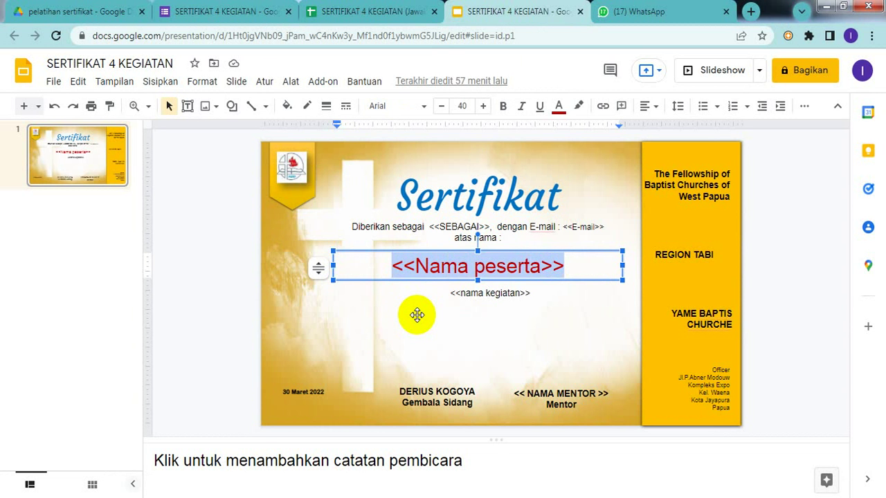
click(382, 16)
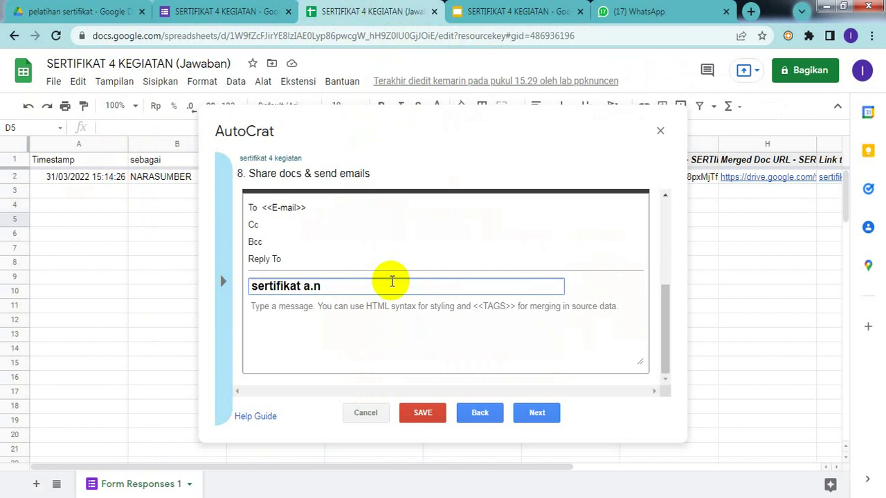
key(ctrl+v)
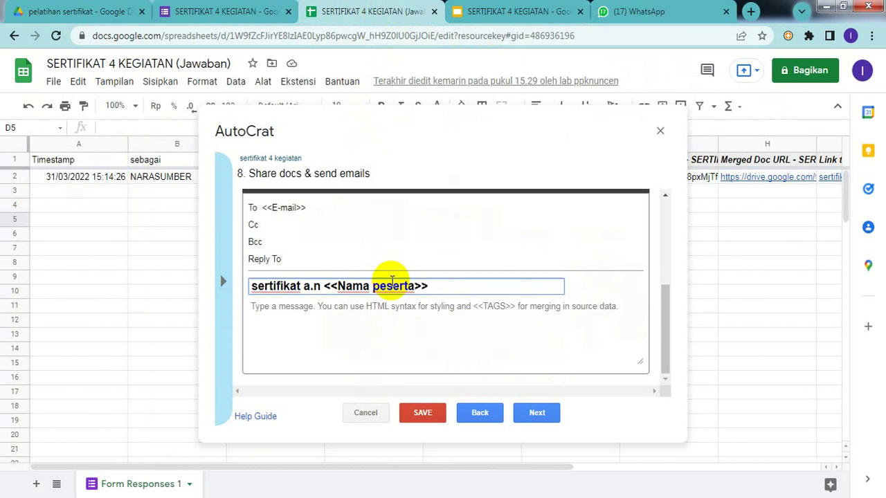
- Write 'Sertifikat' as the email message body
click(343, 305)
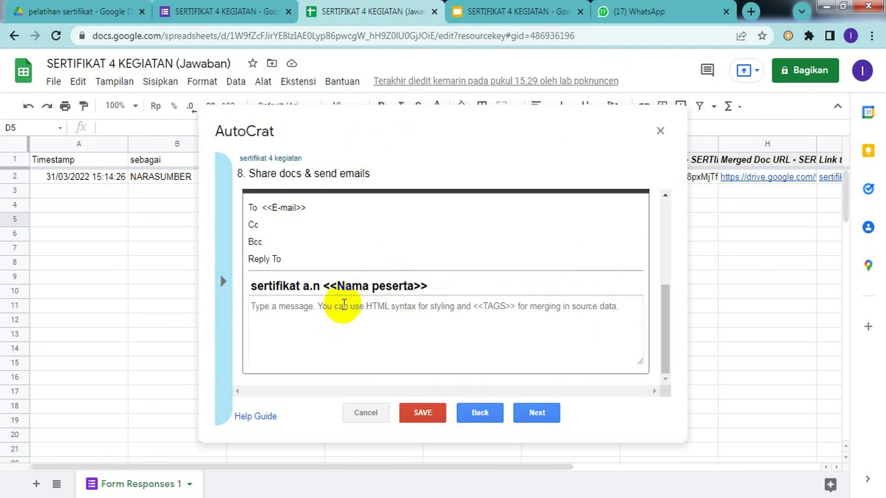
text(Ser)
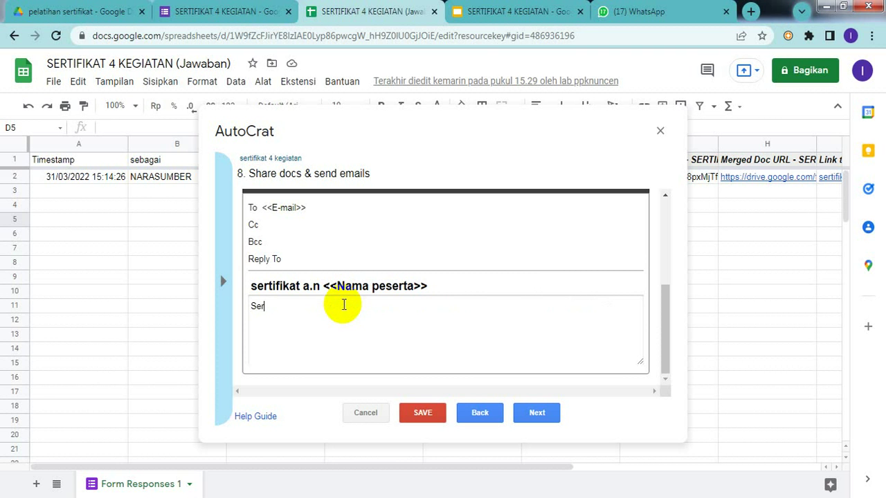
text(tifikat)
click(536, 414)
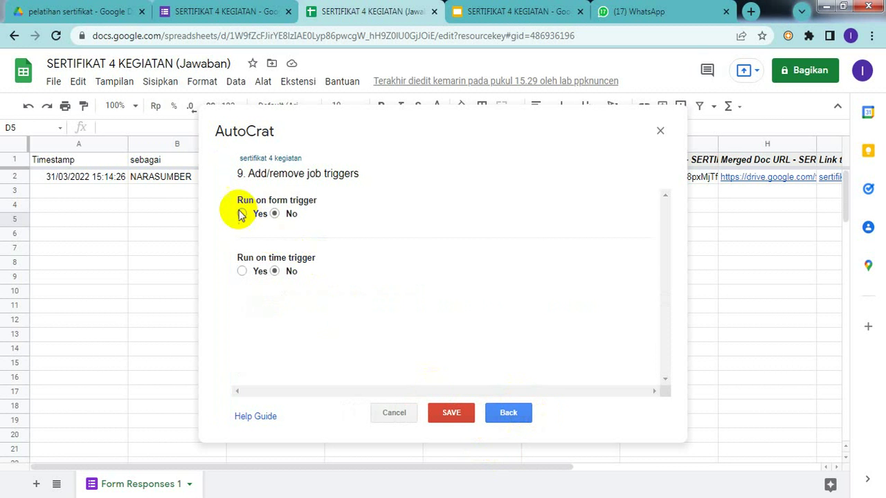
- Set 'Run on form trigger' to Yes and save the 'sertifikat 4 kegiatan' job
click(241, 214)
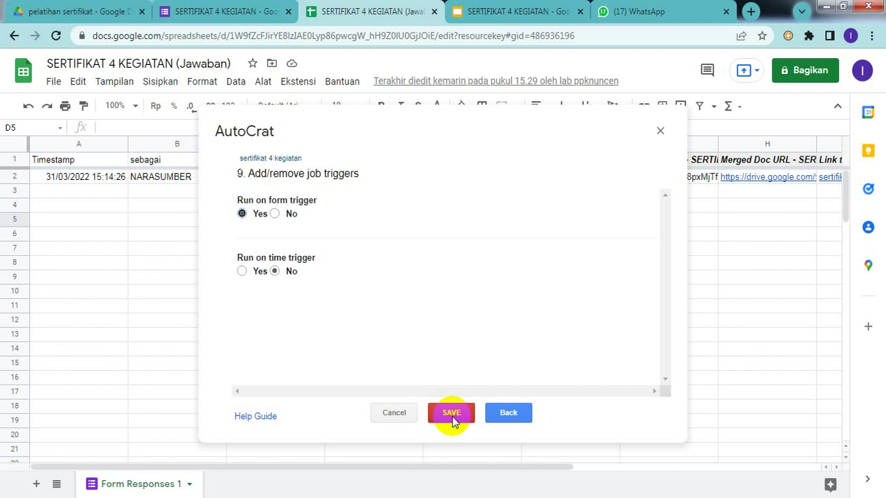
click(452, 417)
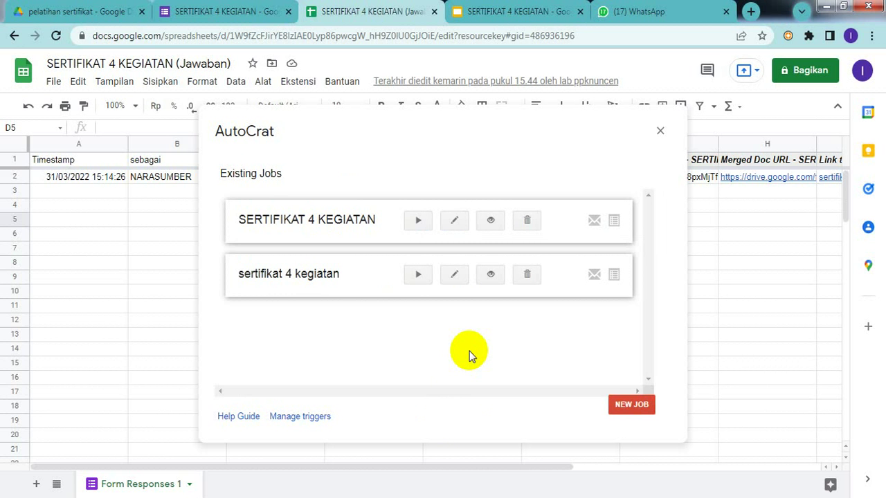
- Run the SERTIFIKAT 4 KEGIATAN and sertifikat 4 kegiatan jobs, then close AutoCrat
click(418, 221)
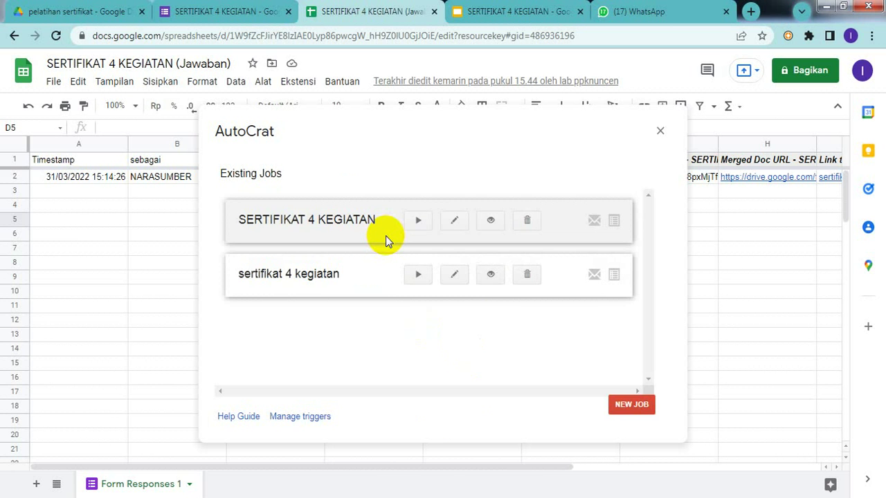
click(421, 279)
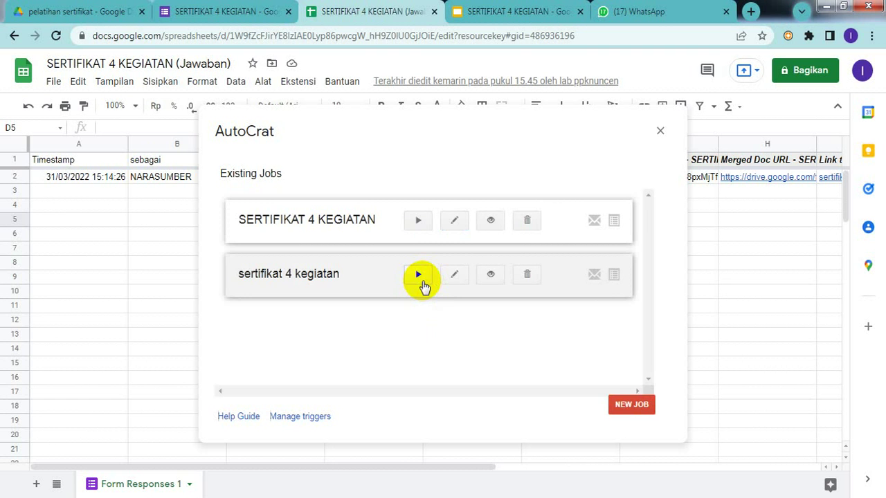
click(660, 131)
click(554, 223)
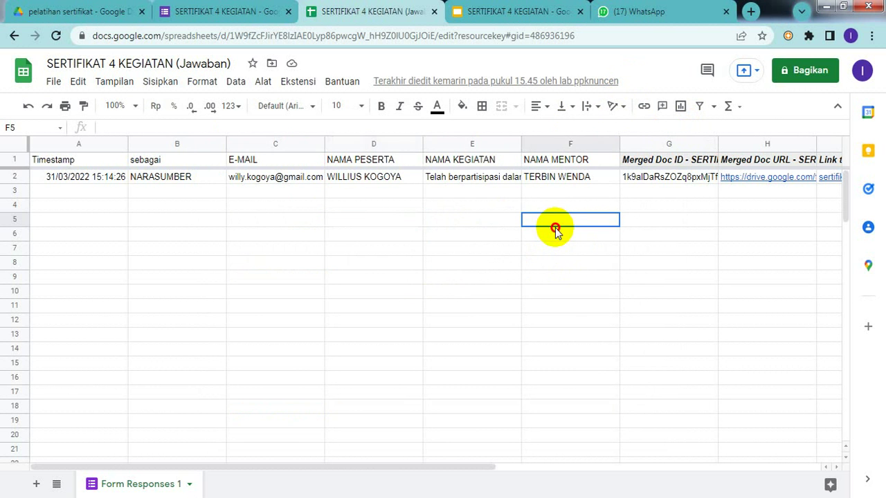
mouse_move(779, 182)
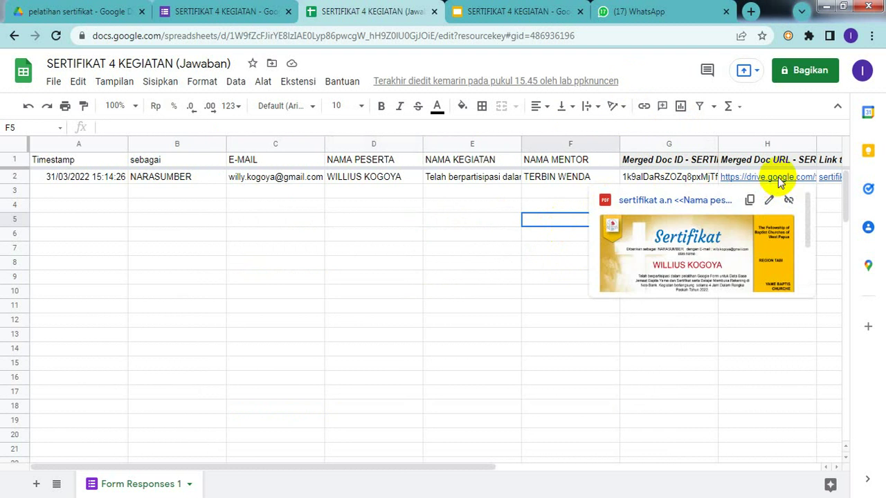
click(690, 270)
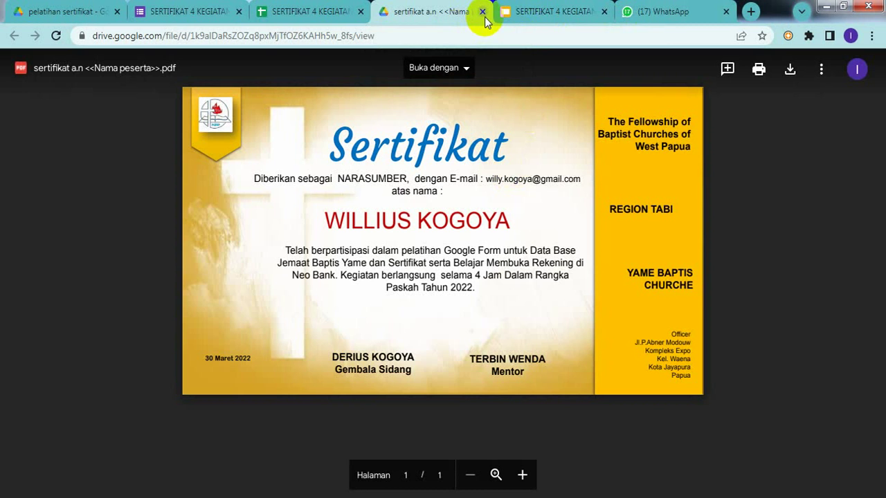
click(483, 12)
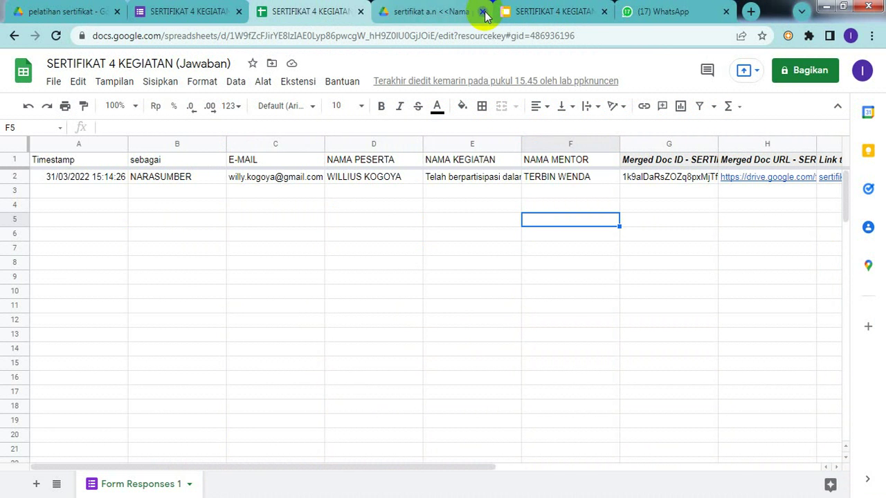
click(482, 264)
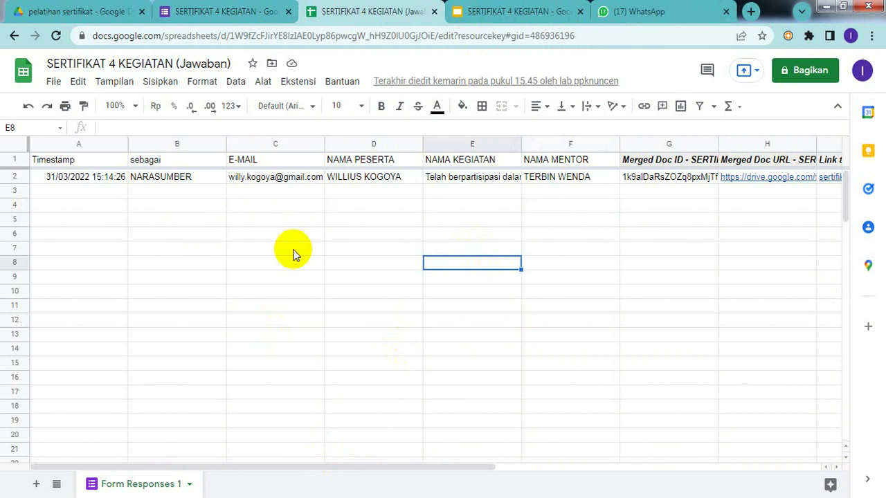
- Find the merged PDF 'sertifikat a.n <<Nama peserta>>.pdf' in the pelatihan sertifikat Drive folder
click(107, 12)
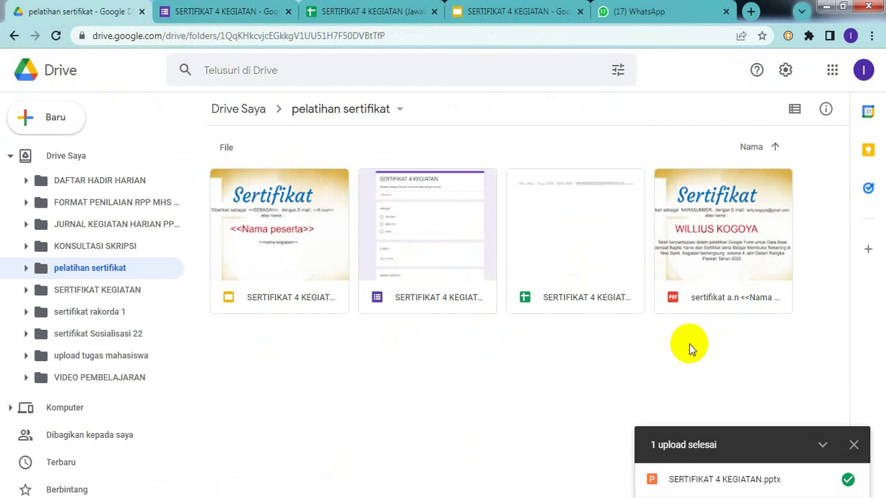
click(752, 276)
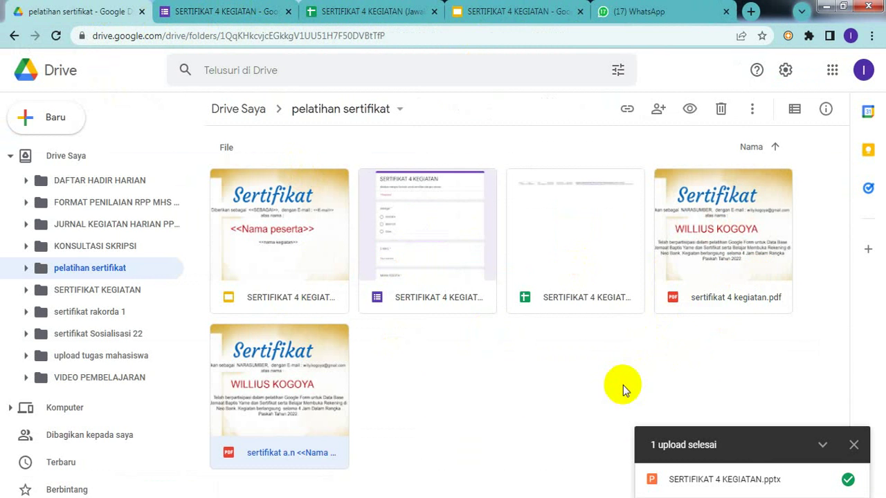
click(647, 352)
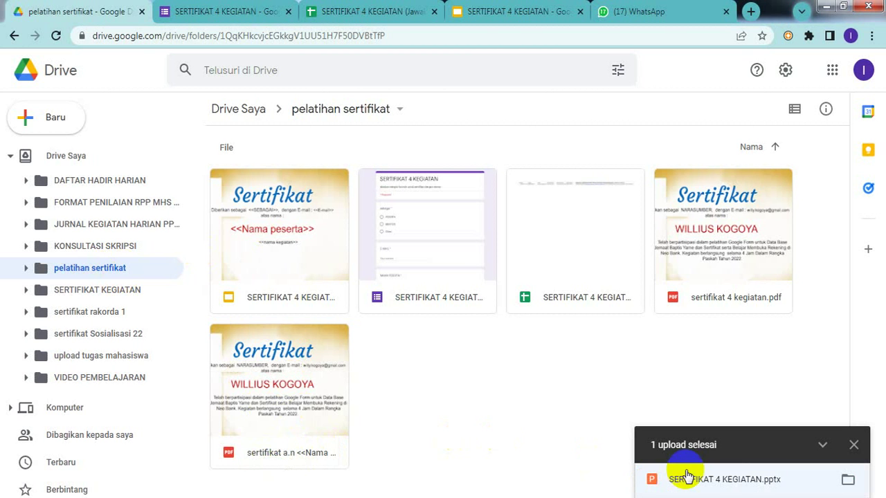
click(318, 334)
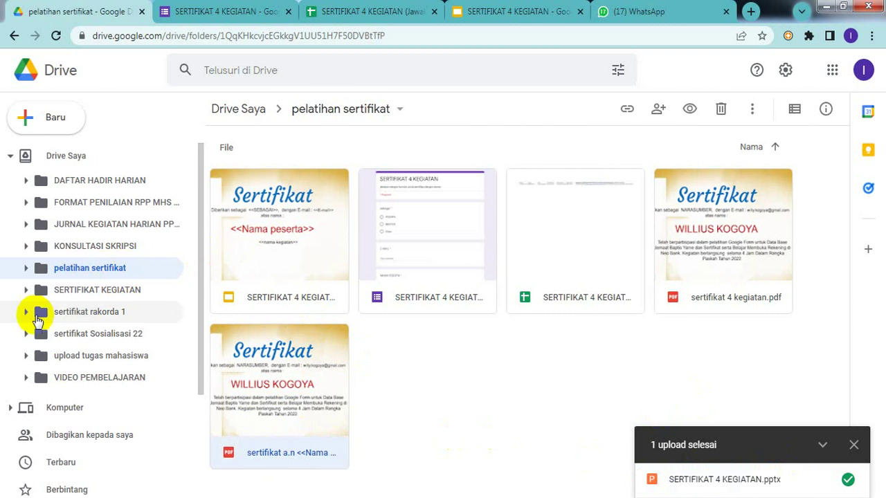
- Browse the 'sertifikat Sosialisasi 22' folder and switch its files to list view
click(87, 335)
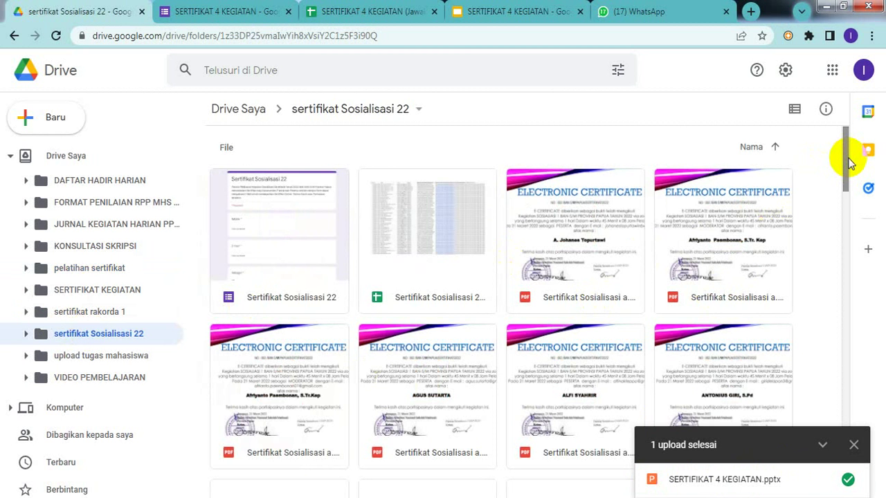
drag(850, 155, 855, 260)
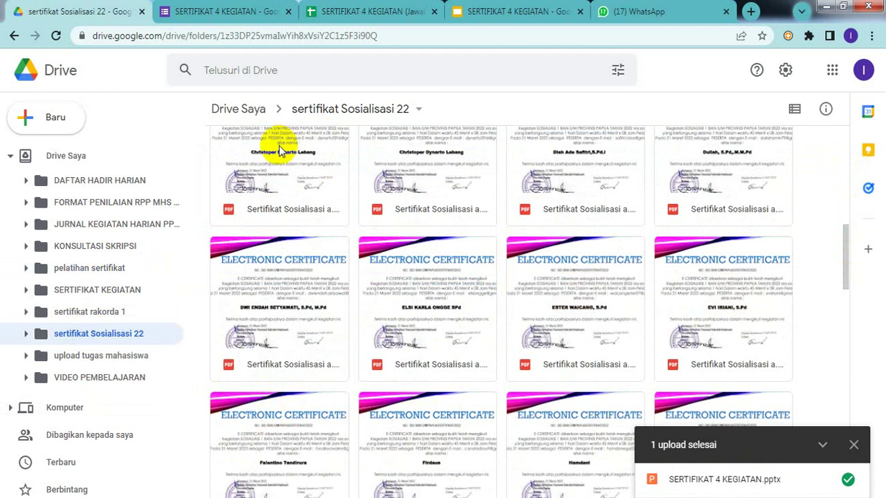
click(793, 110)
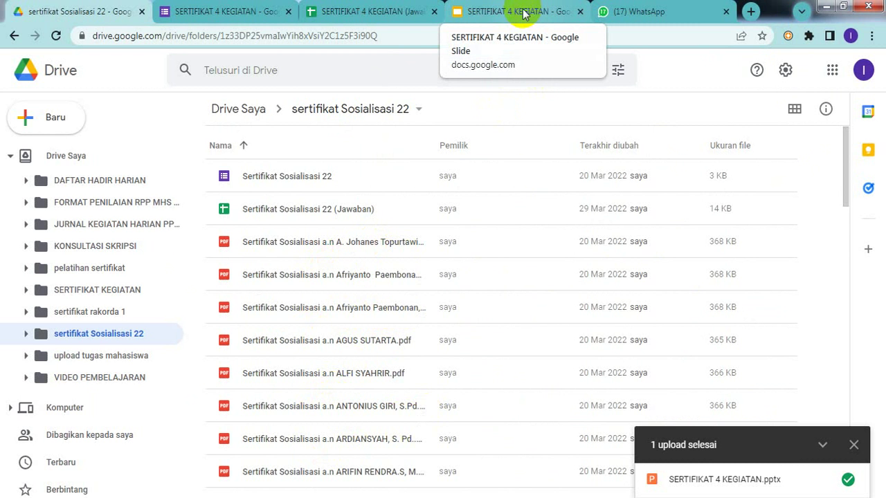
- Review the SERTIFIKAT 4 KEGIATAN form's questions, then return to its responses spreadsheet
click(225, 17)
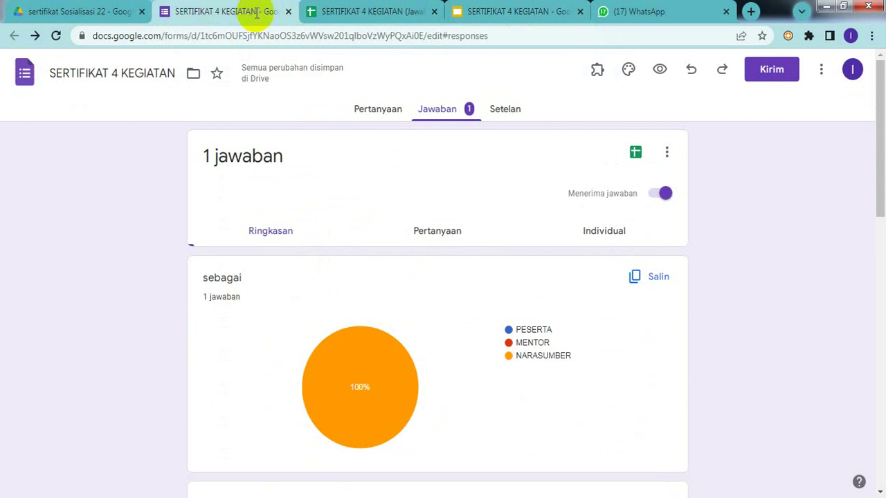
click(369, 114)
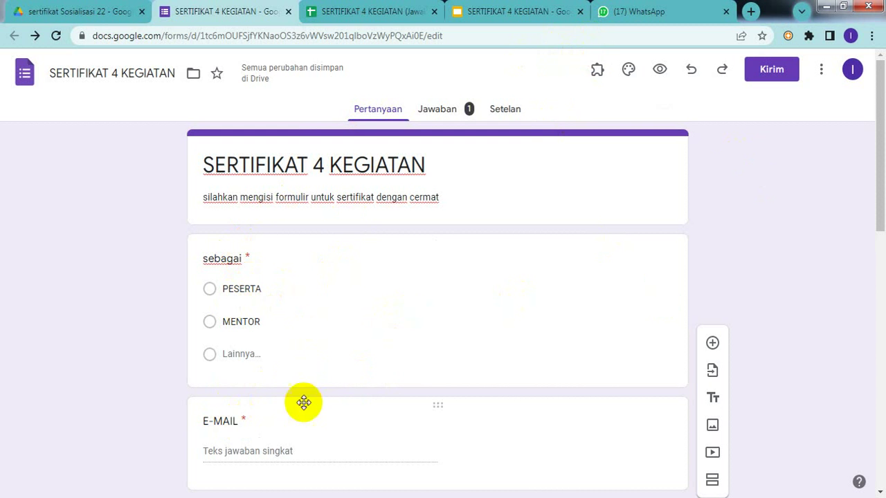
click(385, 14)
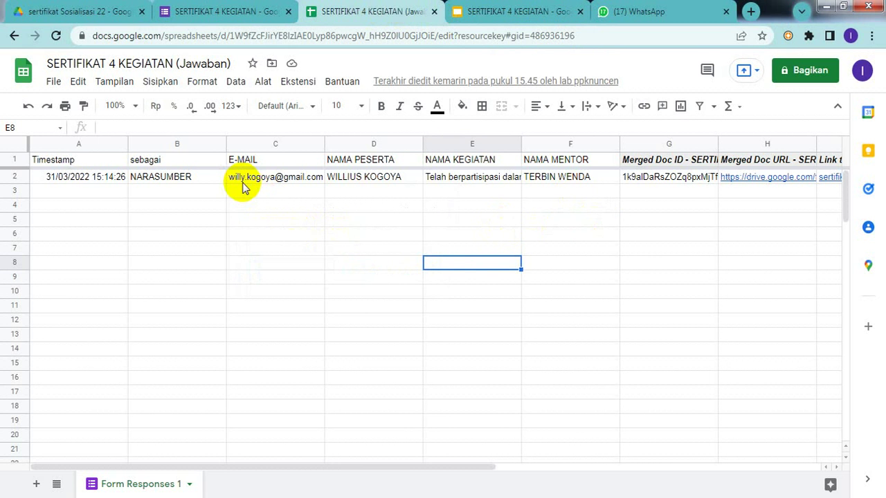
mouse_move(250, 188)
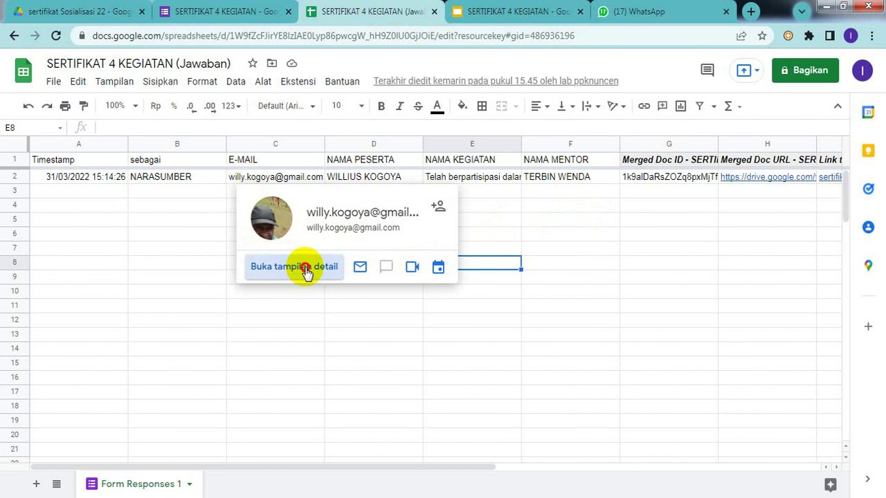
- Review the respondent's contact details and earlier 'Sertifikat-<<sebagai>><<NAMA>>' certificate email, then return to Kotak Masuk
click(306, 270)
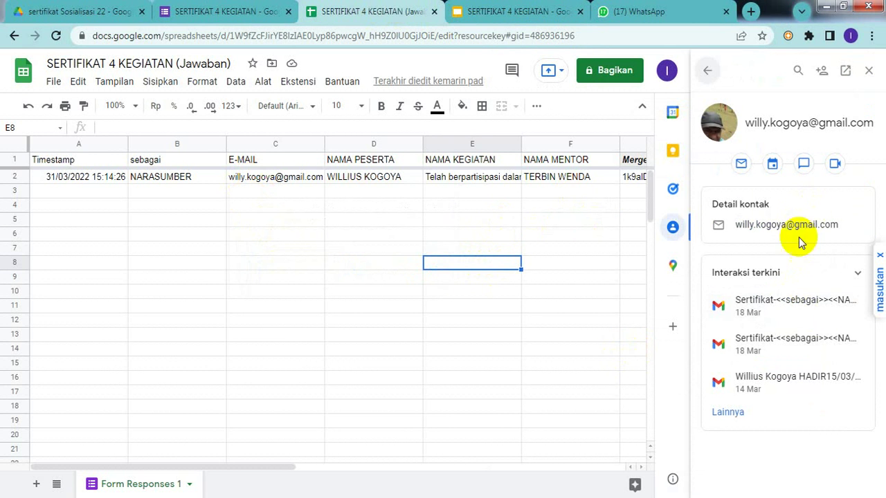
click(757, 225)
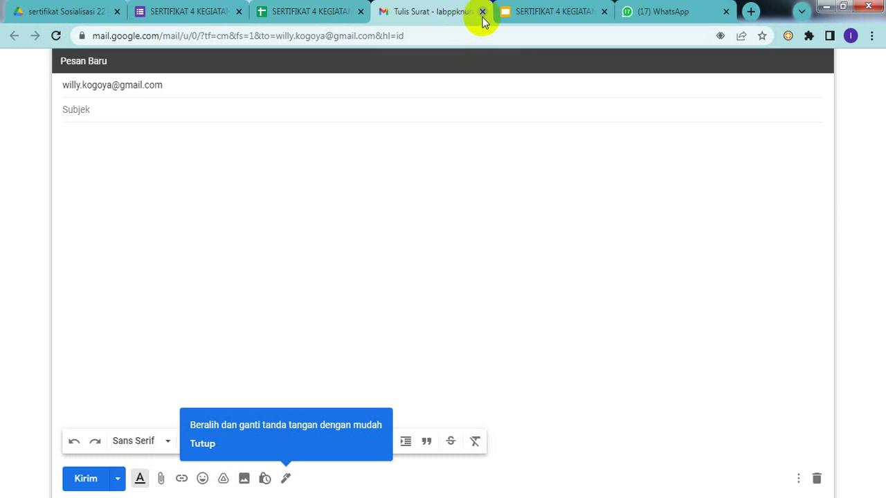
click(482, 12)
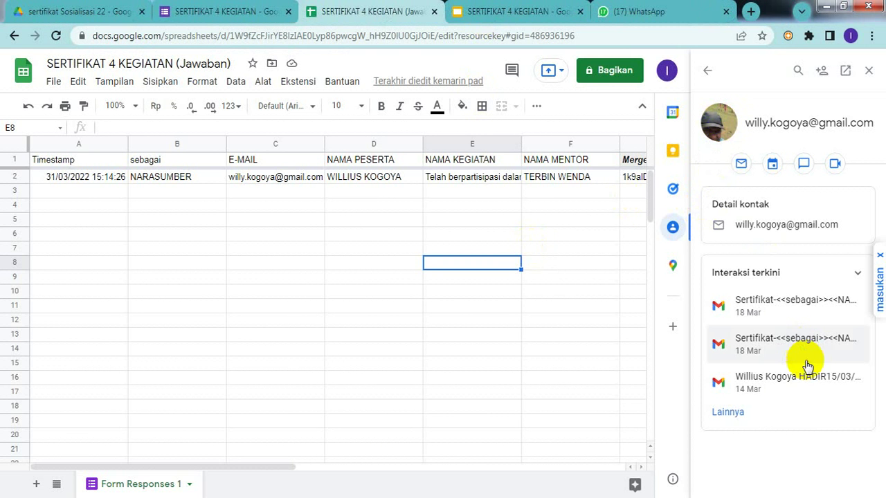
click(775, 294)
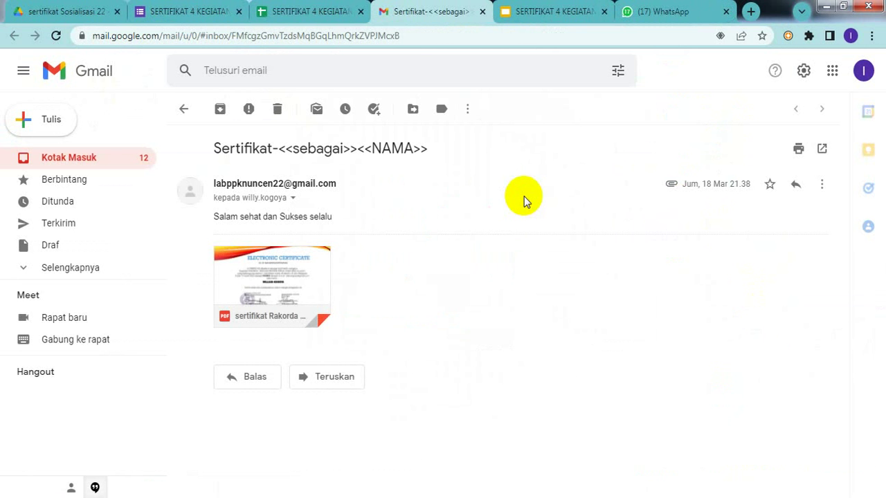
click(78, 159)
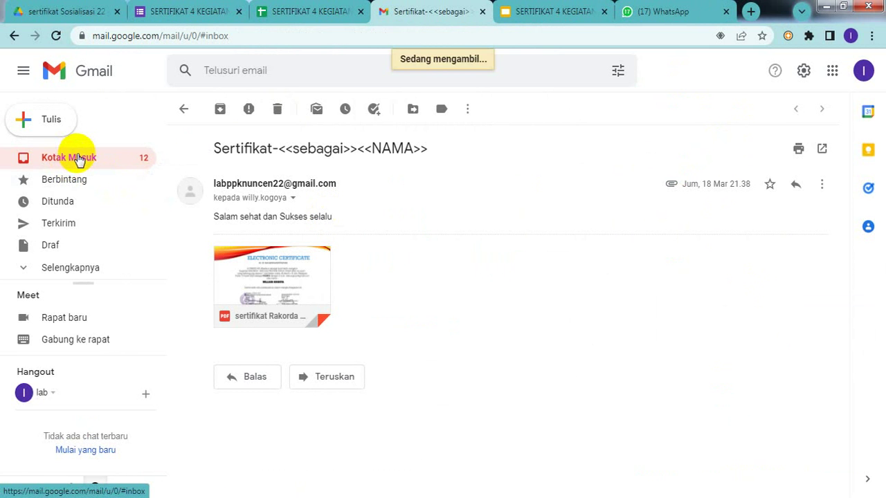
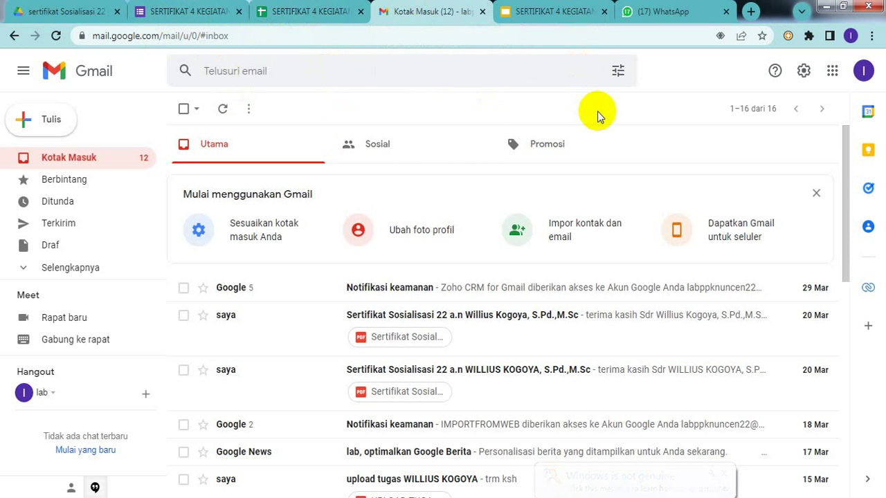
- Close the certificate responses spreadsheet, Gmail, certificate slides and SERTIFIKAT 4 KEGIATAN form tabs
click(330, 12)
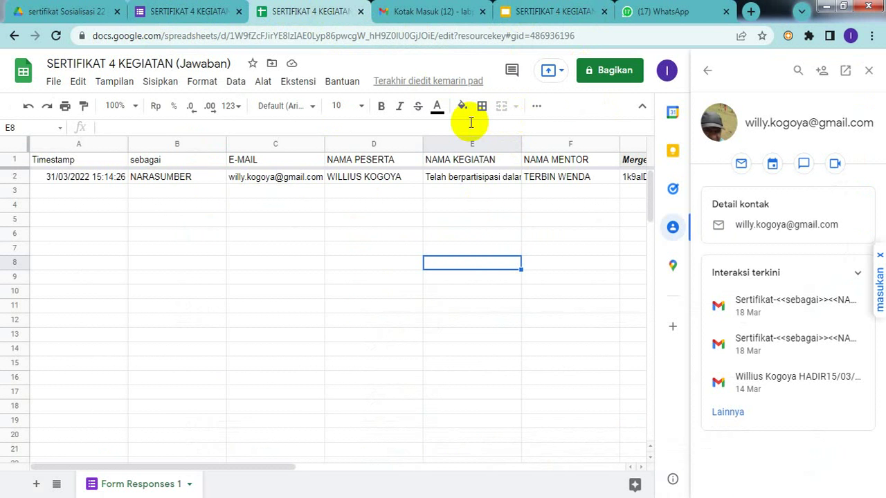
click(359, 222)
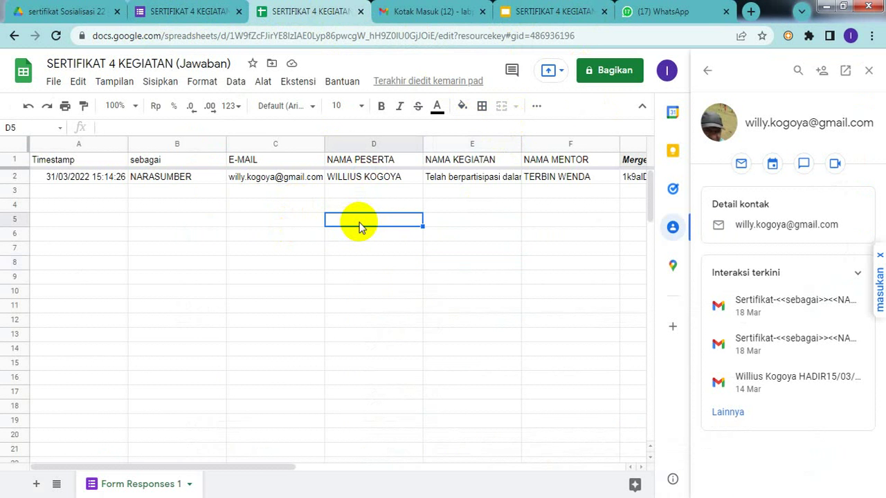
click(360, 11)
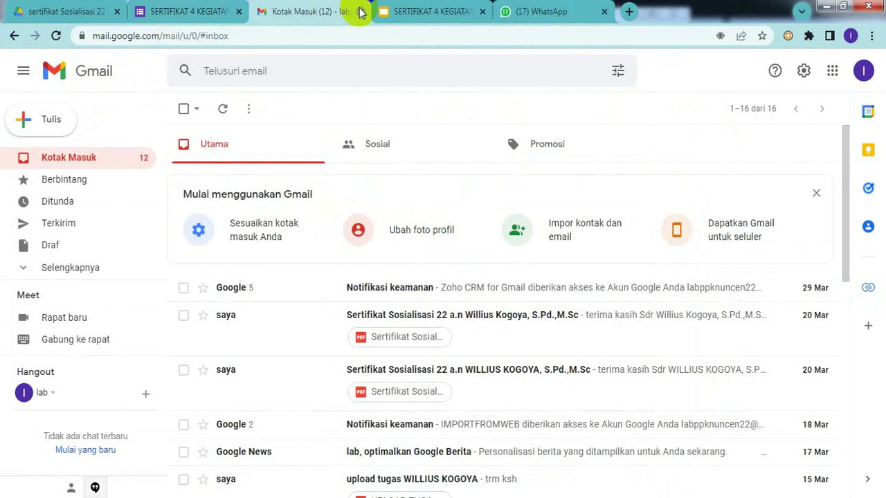
click(360, 11)
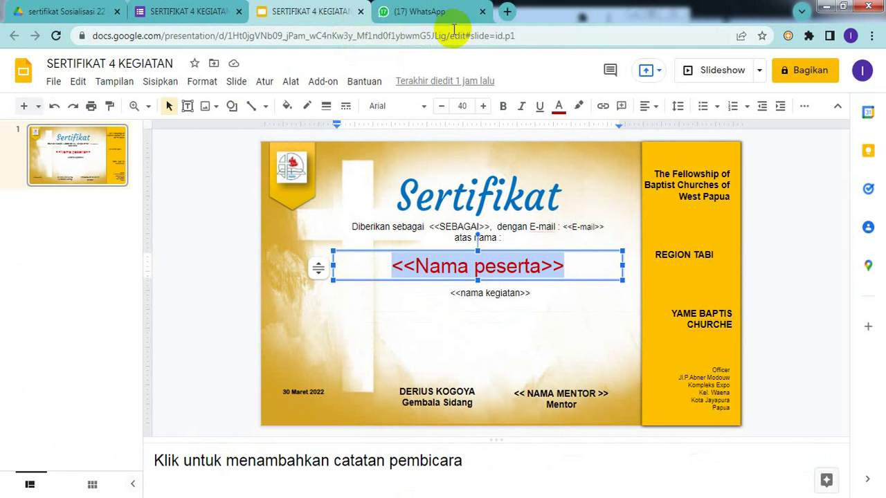
click(360, 11)
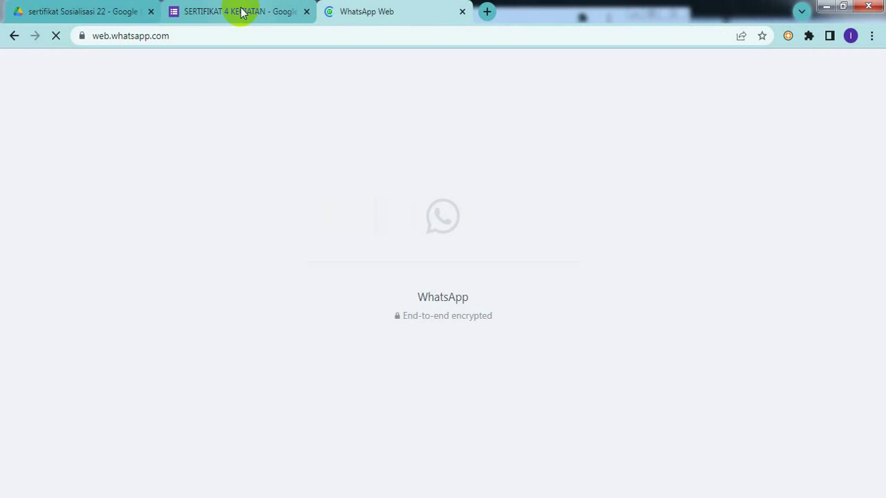
click(242, 12)
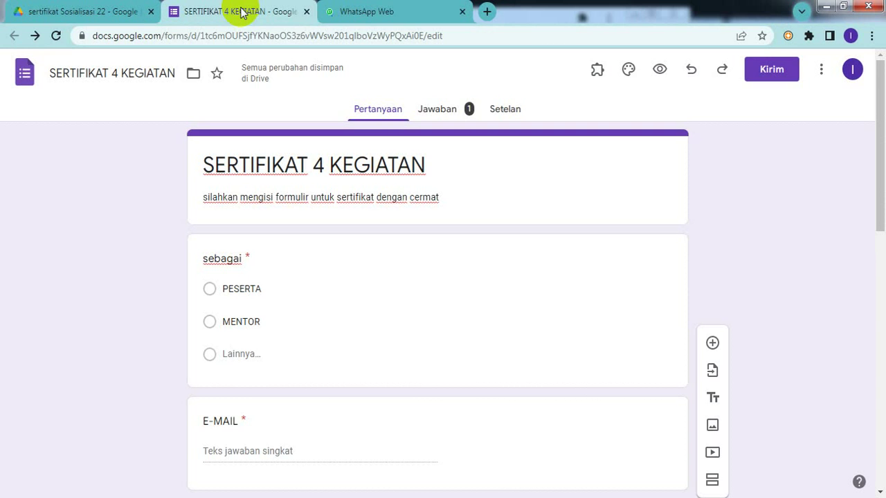
click(306, 12)
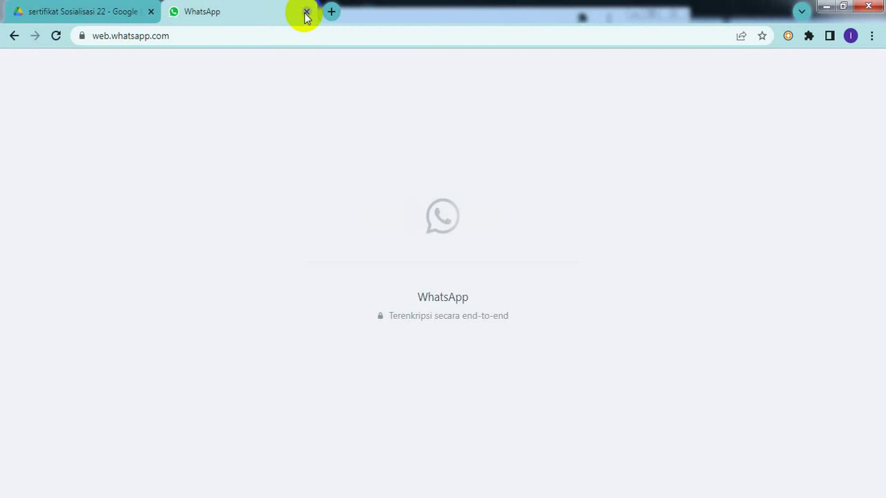
- Open the pelatihan sertifikat folder in Drive and preview sertifikat 4 kegiatan.pdf
click(108, 12)
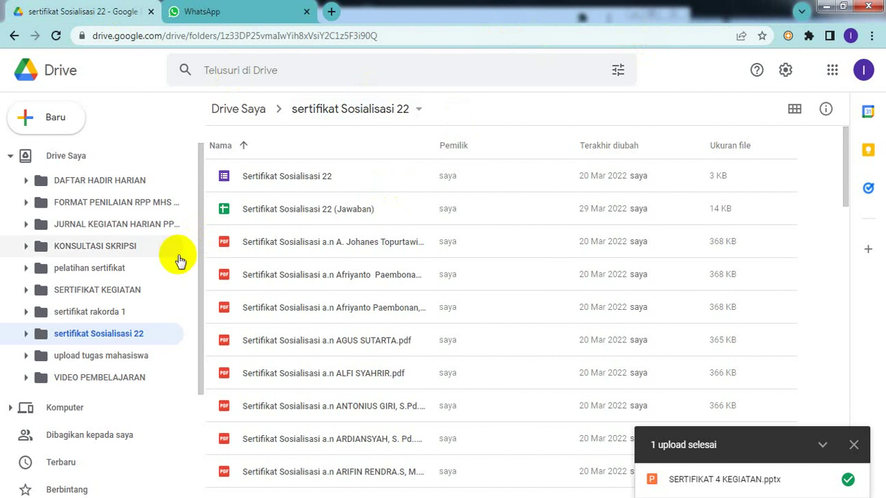
click(109, 271)
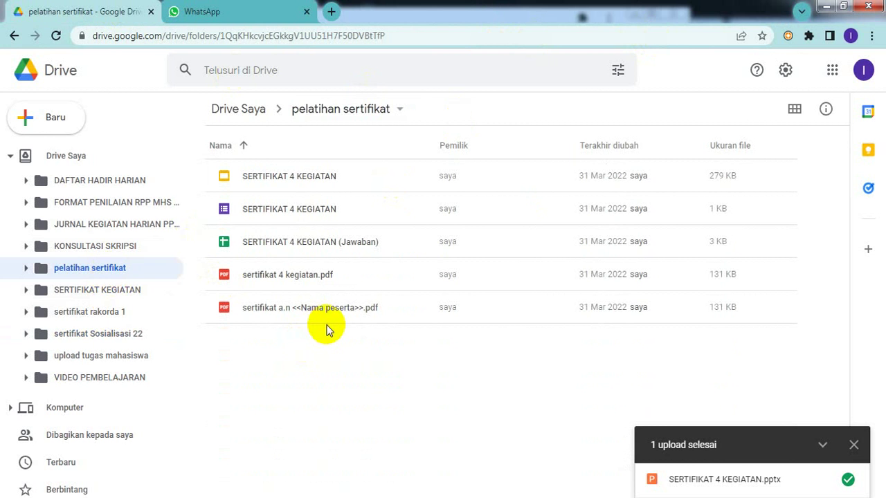
double_click(296, 278)
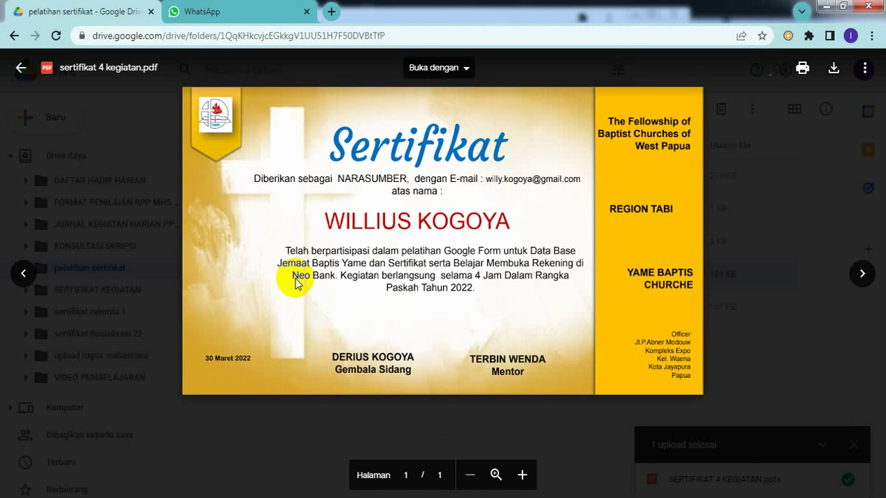
- Close the sertifikat 4 kegiatan.pdf preview to return to the pelatihan sertifikat folder
click(22, 71)
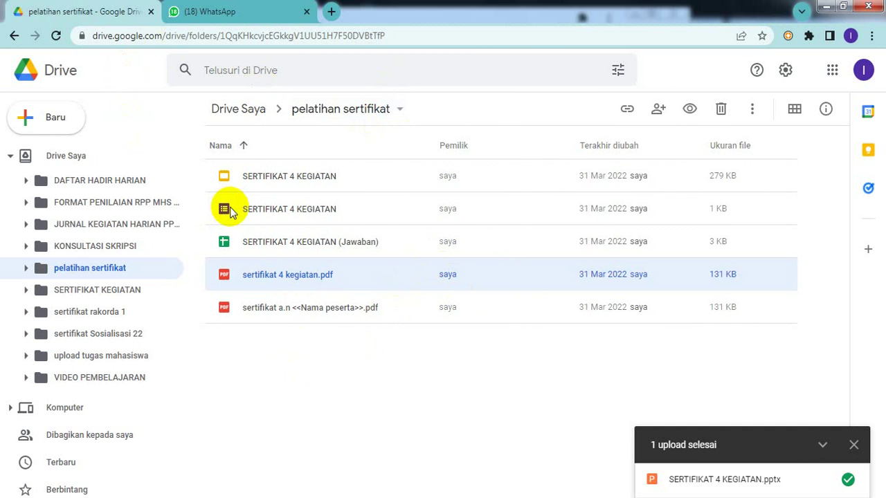
- Go back to the previous folder and log out of the current Google account
click(13, 38)
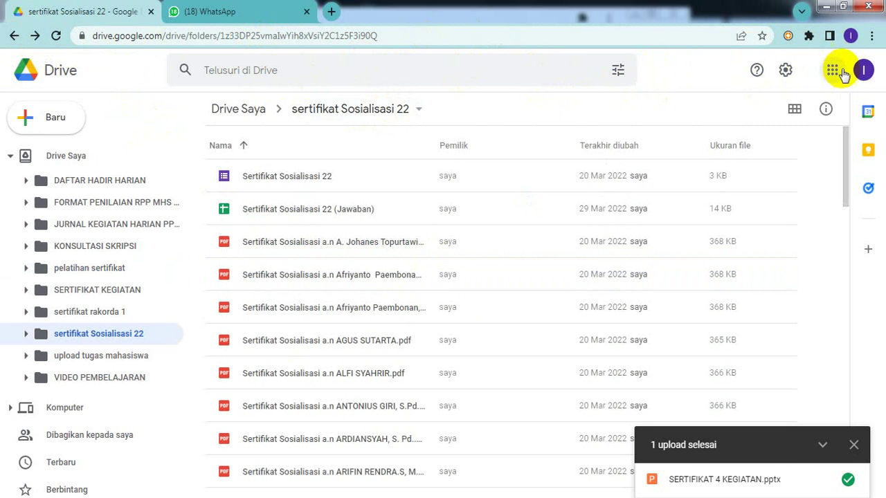
click(863, 72)
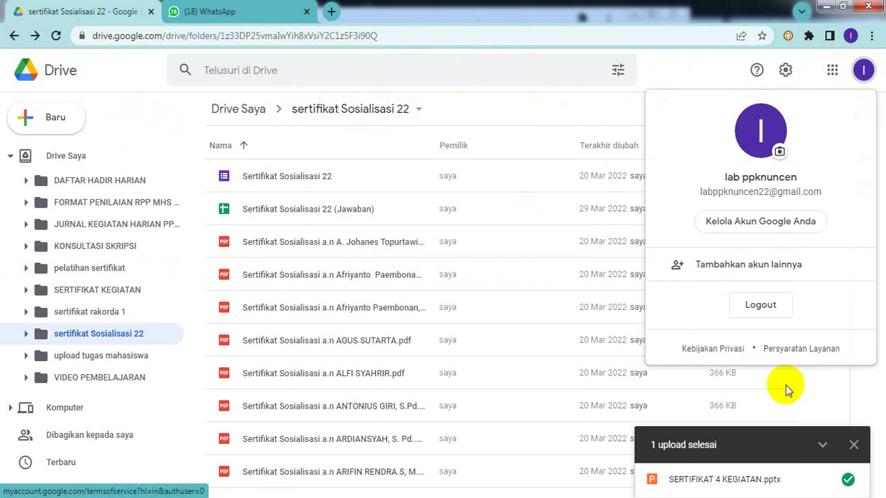
click(762, 309)
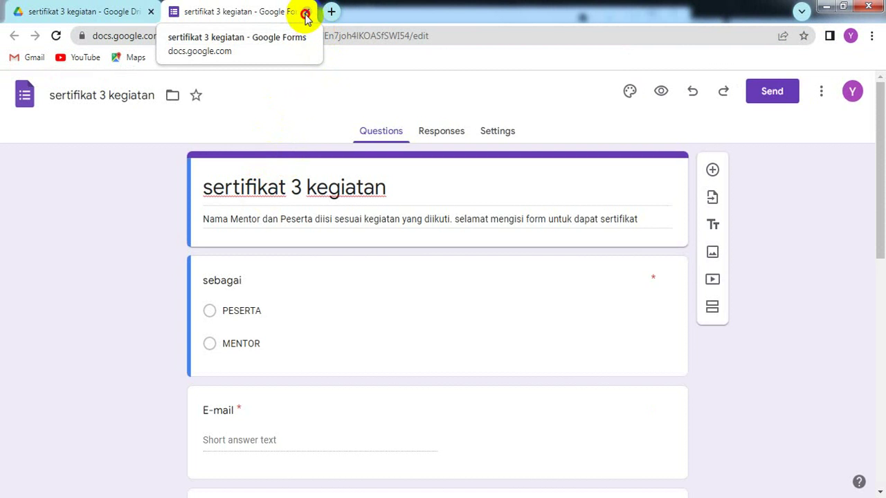
- Close the sertifikat 3 kegiatan form, go to My Drive and select the DATA BASE JEMAAT BAPTIS form
click(306, 12)
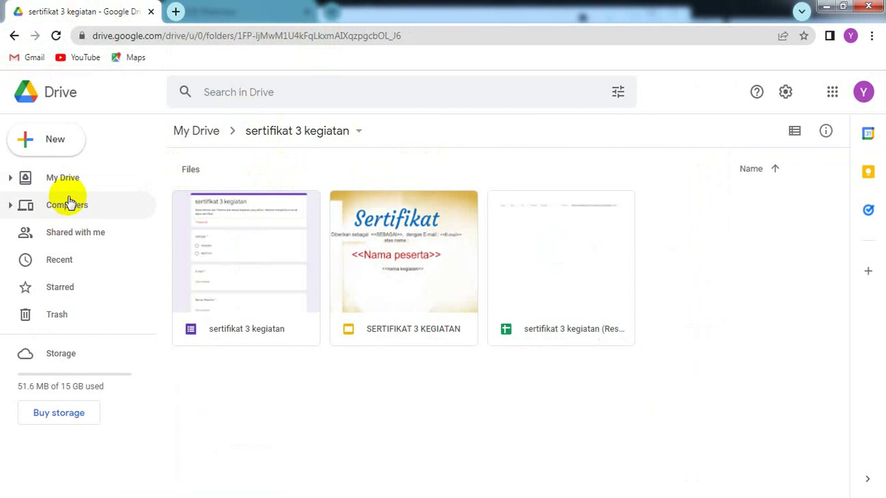
click(40, 178)
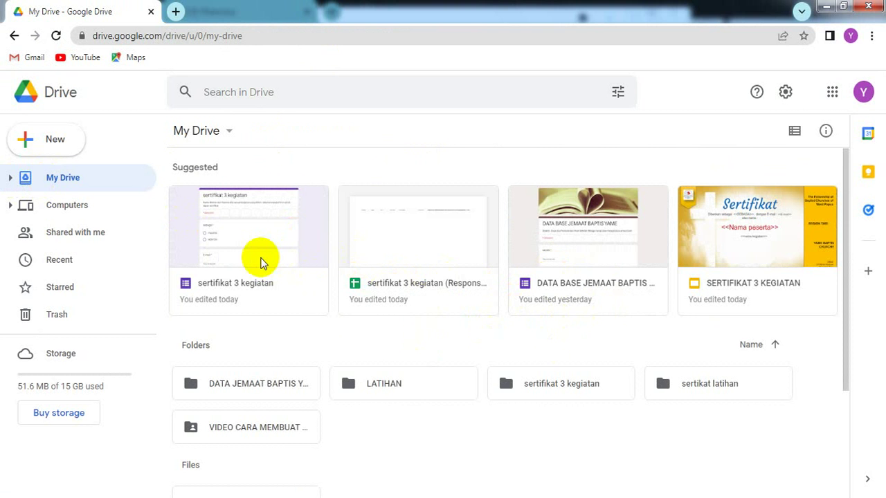
click(545, 264)
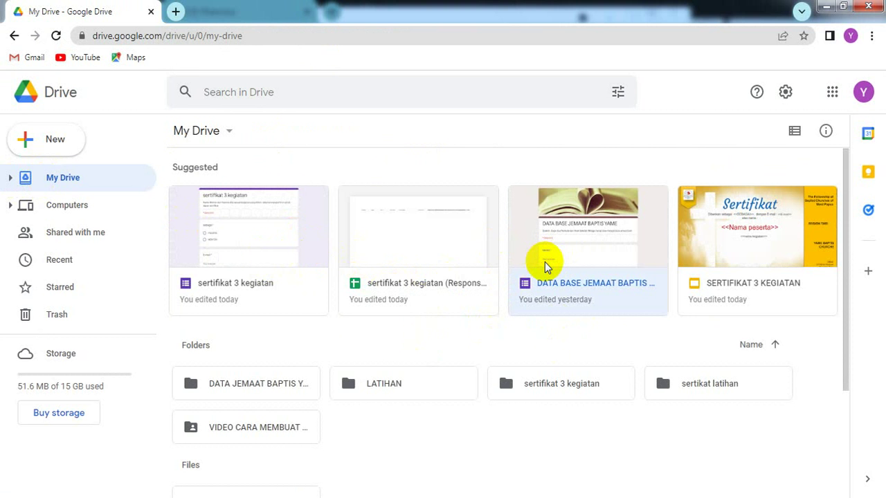
- Open the DATA BASE JEMAAT BAPTIS YAME form and scroll down to the KARUNIA/TALENTA question
double_click(545, 265)
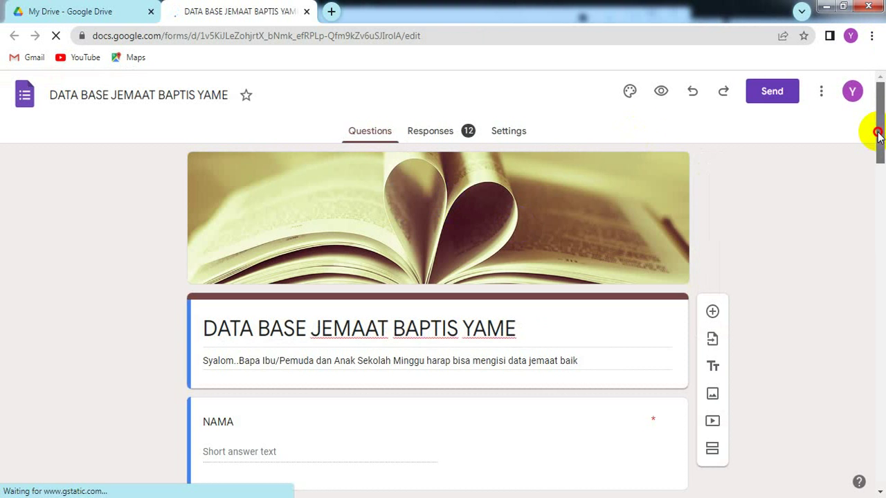
drag(879, 135, 882, 158)
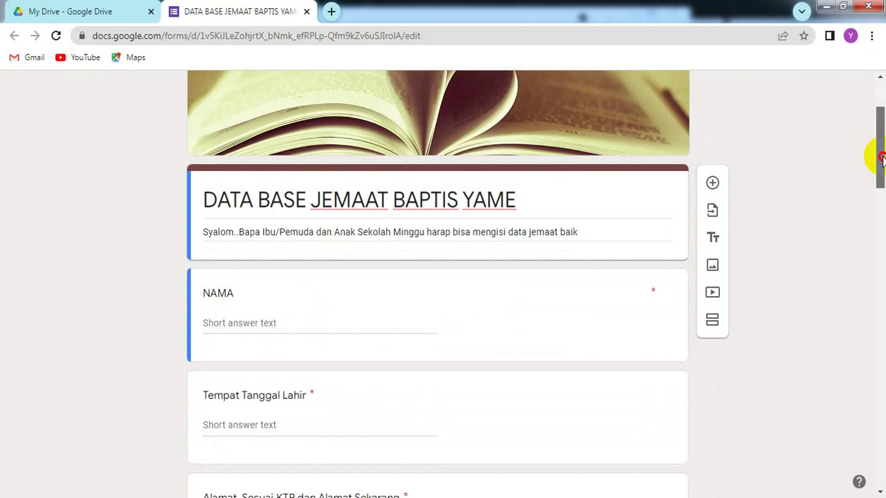
drag(882, 158, 882, 261)
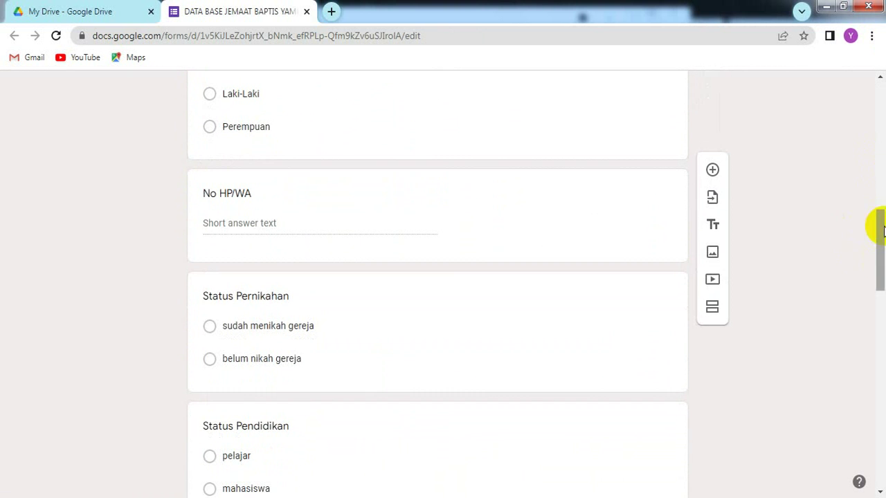
drag(882, 227, 882, 438)
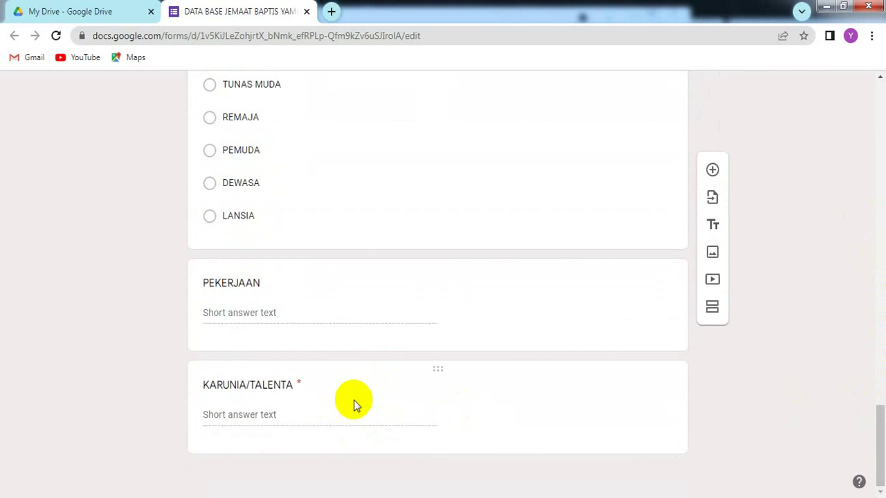
- Duplicate the KARUNIA/TALENTA question and retitle the copy 'JABATAN DI GEREJA' as a required short answer
click(315, 390)
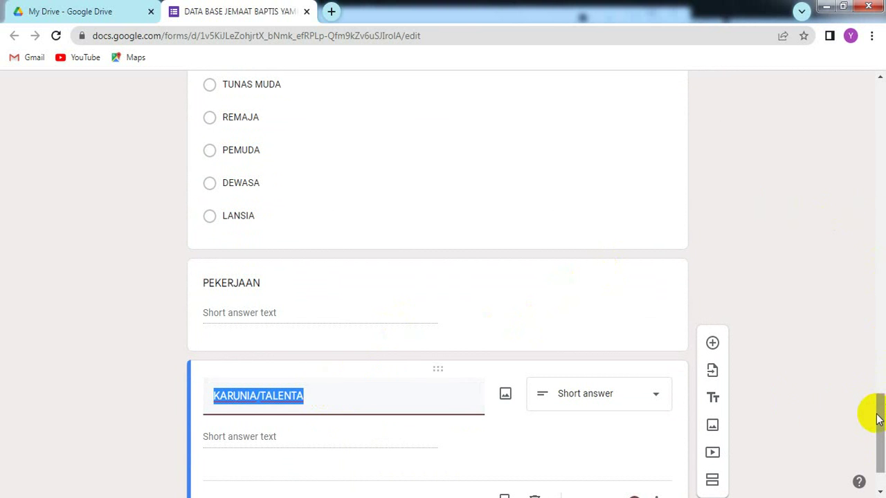
drag(880, 415, 880, 453)
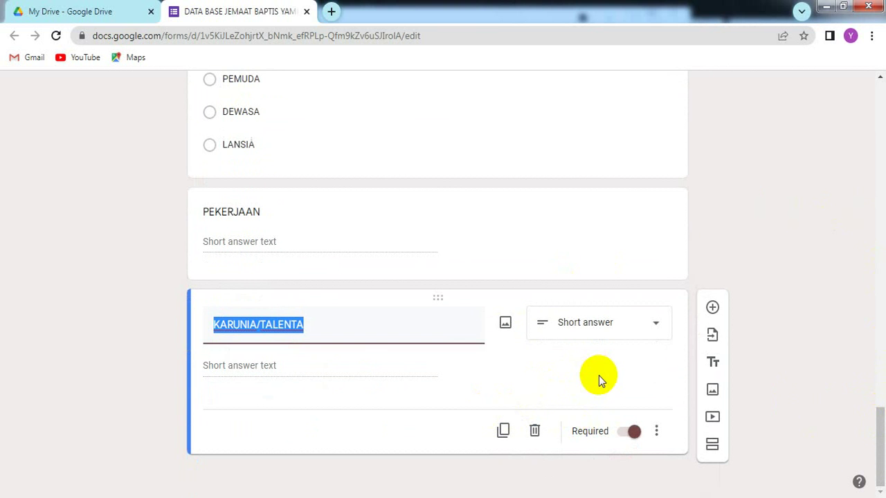
click(502, 432)
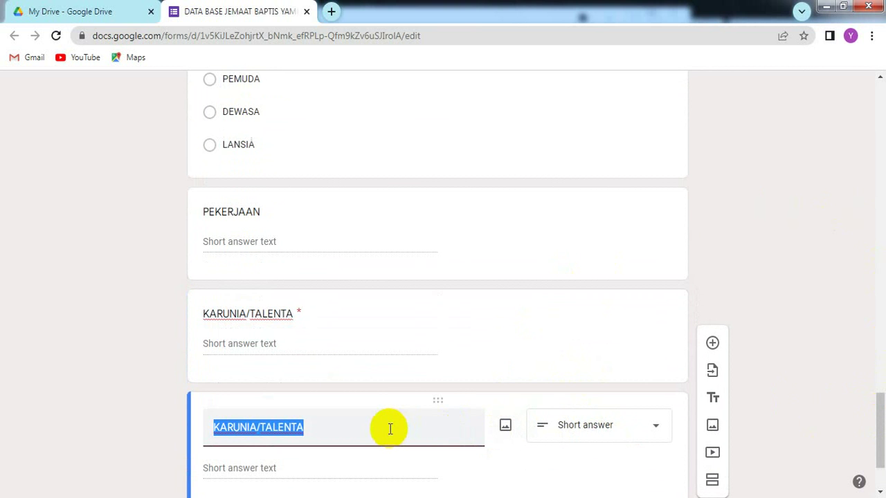
text(ja)
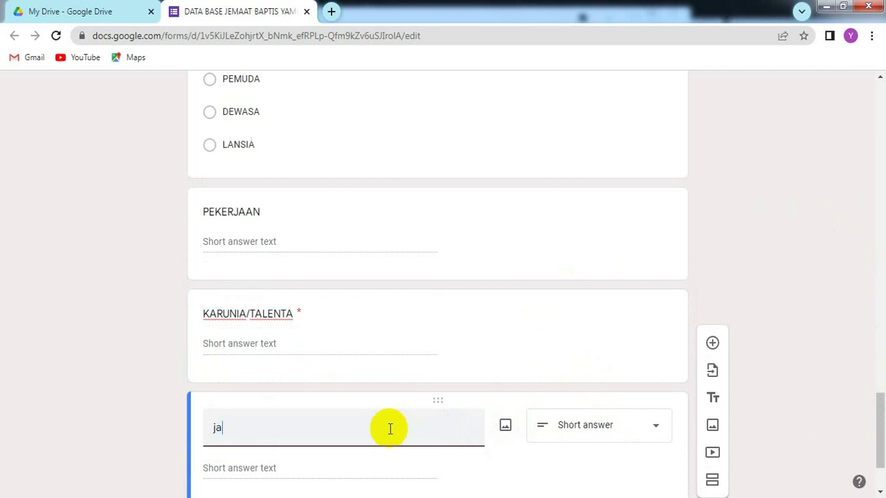
key(BackSpace)
key(BackSpace)
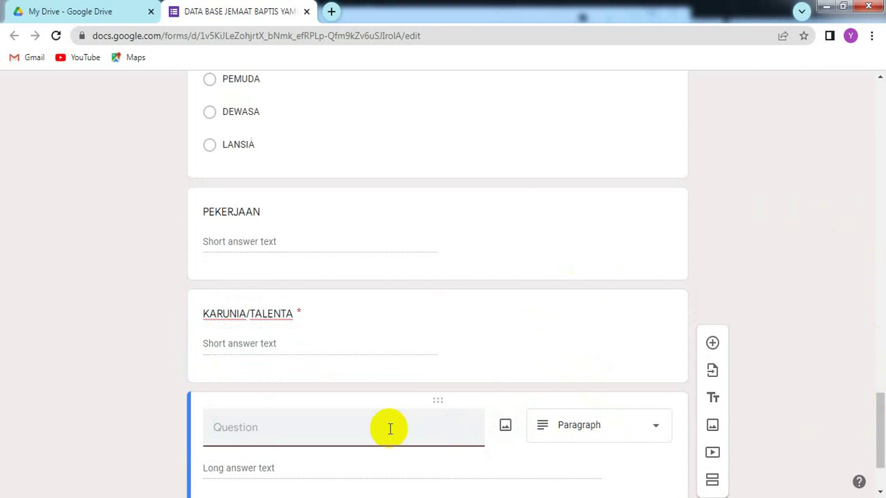
text(JABATAN)
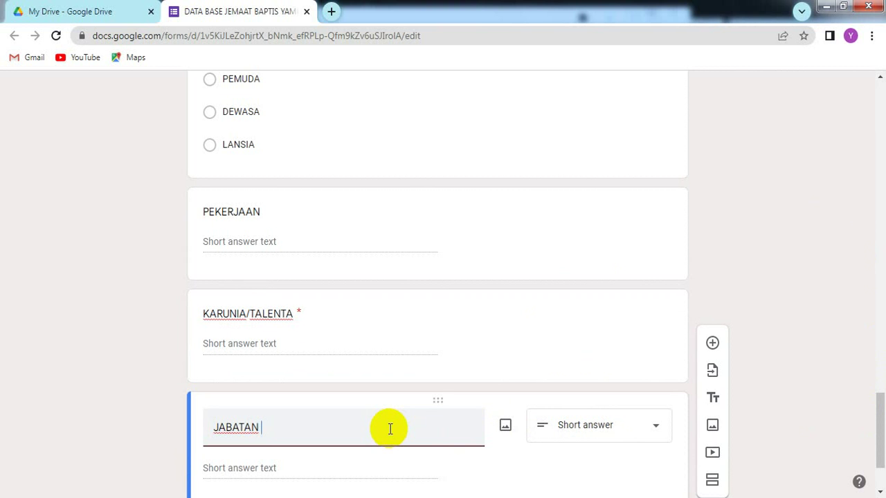
text(DI GEREJA)
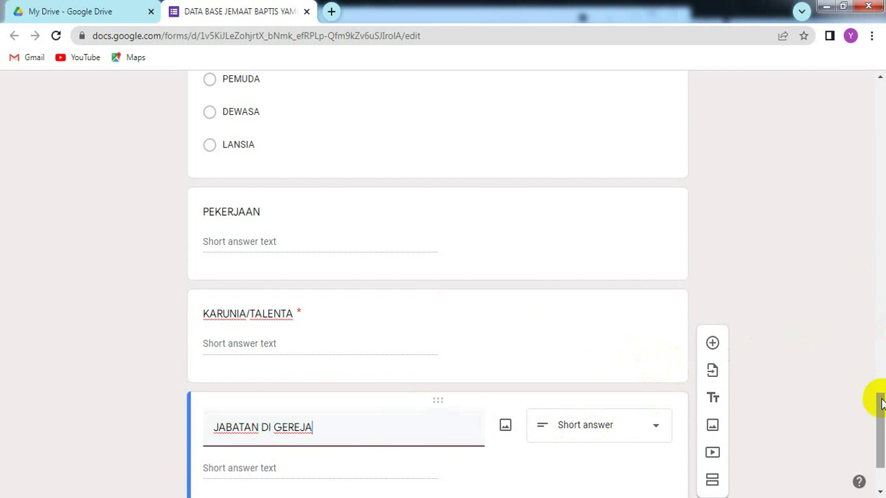
drag(880, 404, 882, 463)
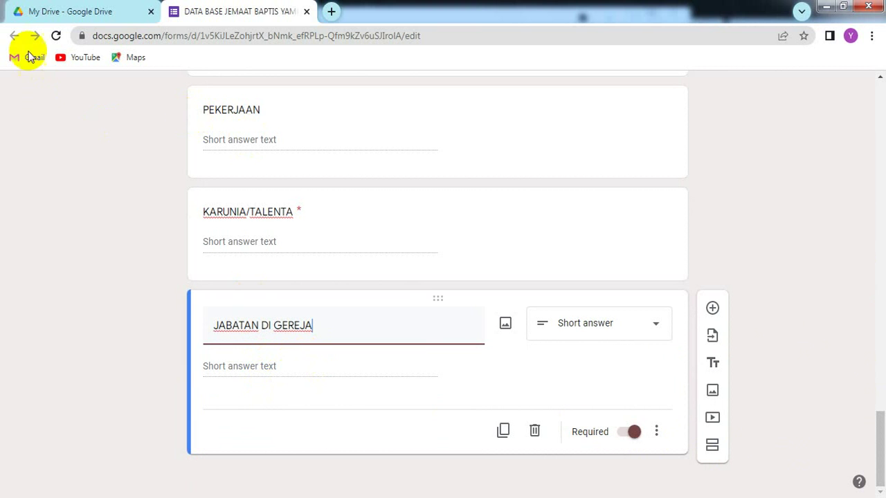
- Reload the form and scroll down to confirm JABATAN DI GEREJA is saved as the last question
click(56, 37)
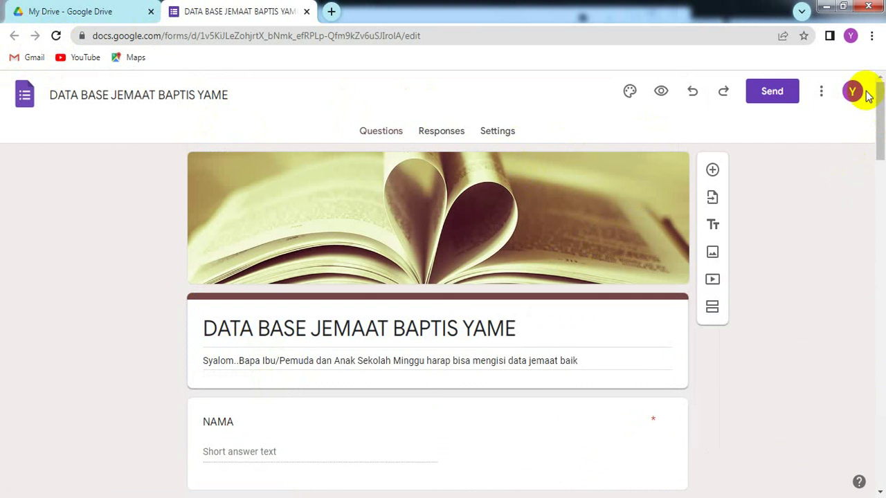
drag(880, 94, 881, 164)
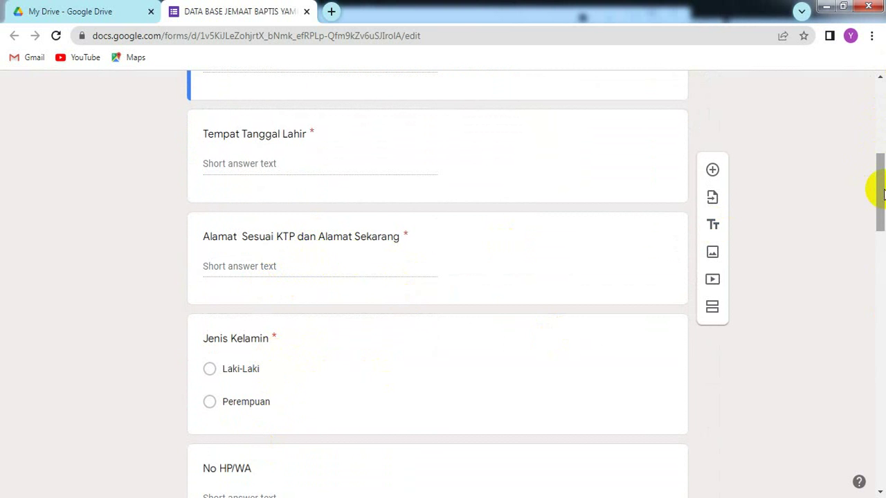
drag(883, 195, 883, 202)
drag(882, 234, 882, 238)
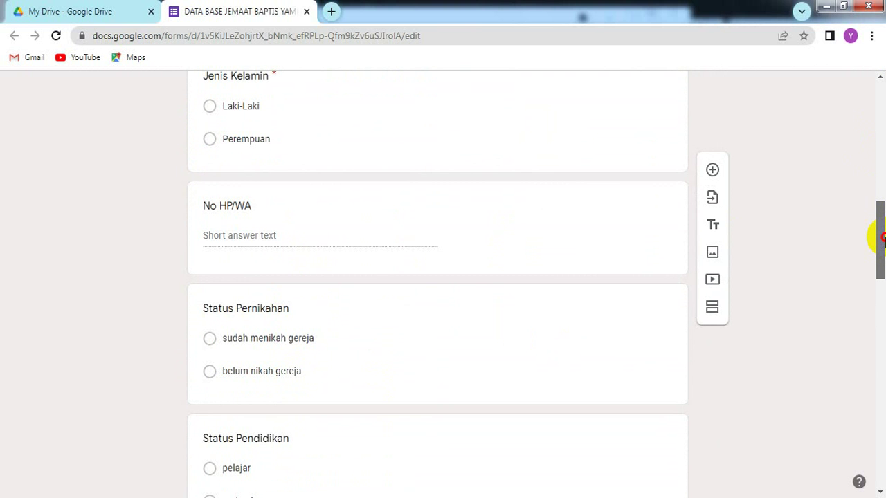
drag(882, 238, 883, 264)
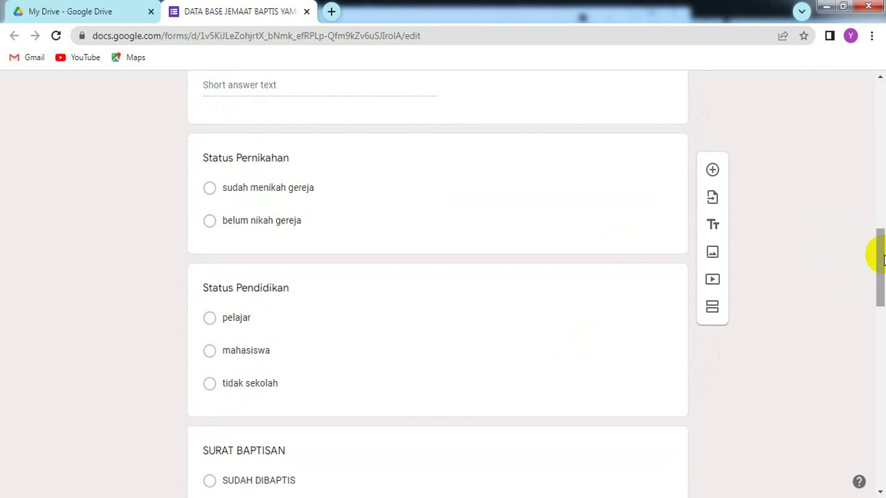
drag(883, 259, 882, 446)
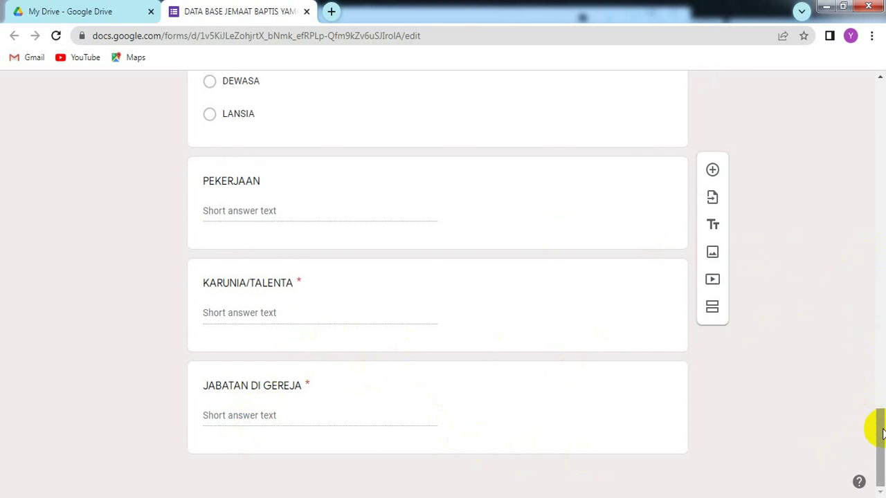
drag(882, 432, 879, 478)
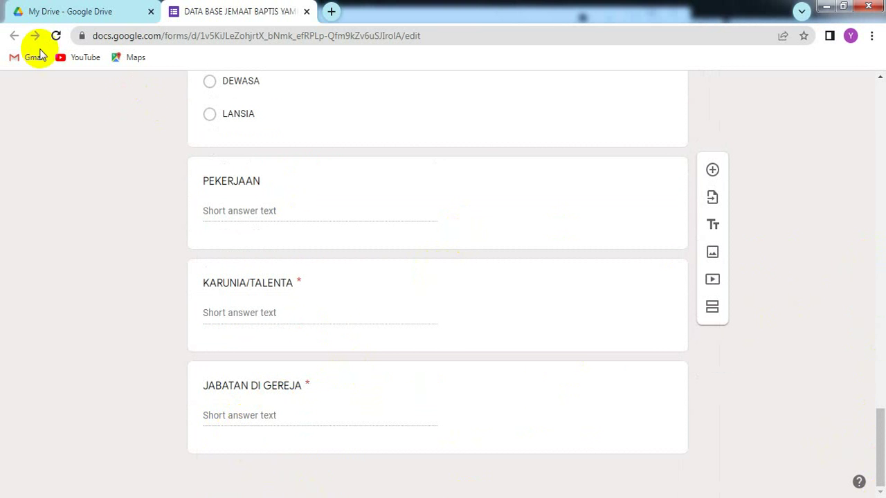
click(57, 36)
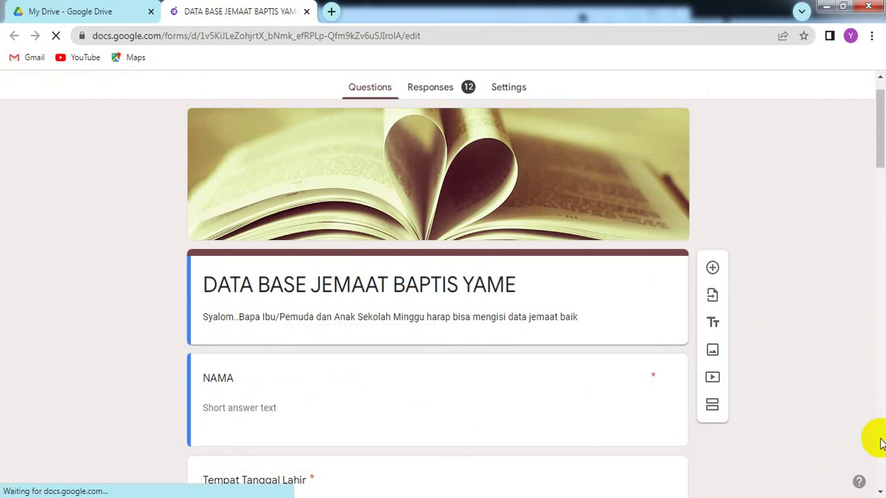
- View the Responses summary charts for the 12 answers, including NAMA and Tempat Tanggal Lahir
click(435, 87)
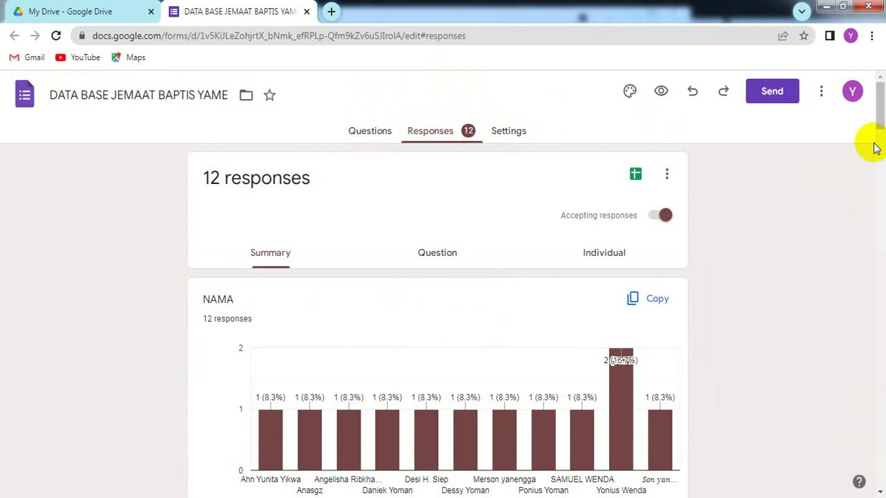
click(880, 104)
drag(879, 104, 880, 144)
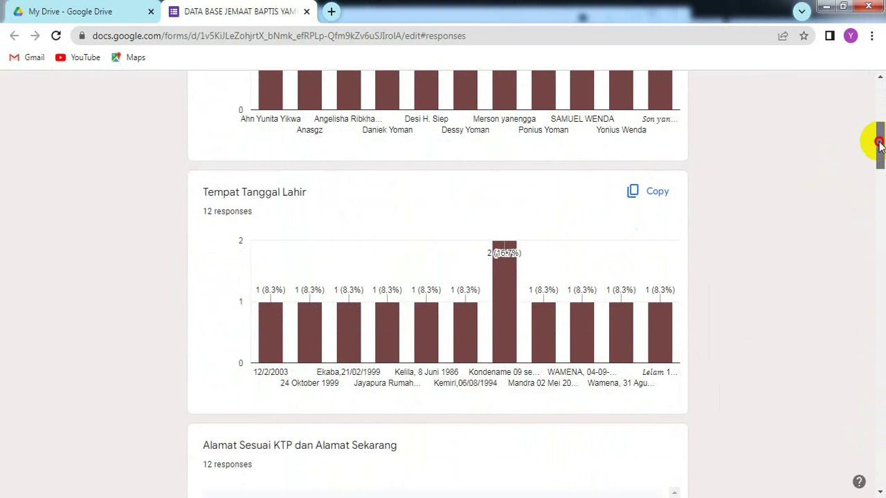
drag(879, 144, 869, 89)
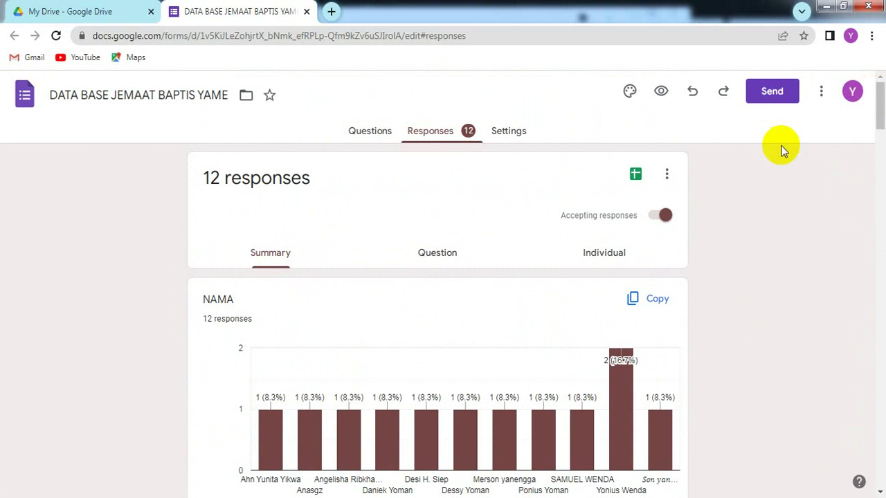
- Open the linked DATA BASE JEMAAT BAPTIS YAME (Responses) spreadsheet and move toward its last columns
click(635, 178)
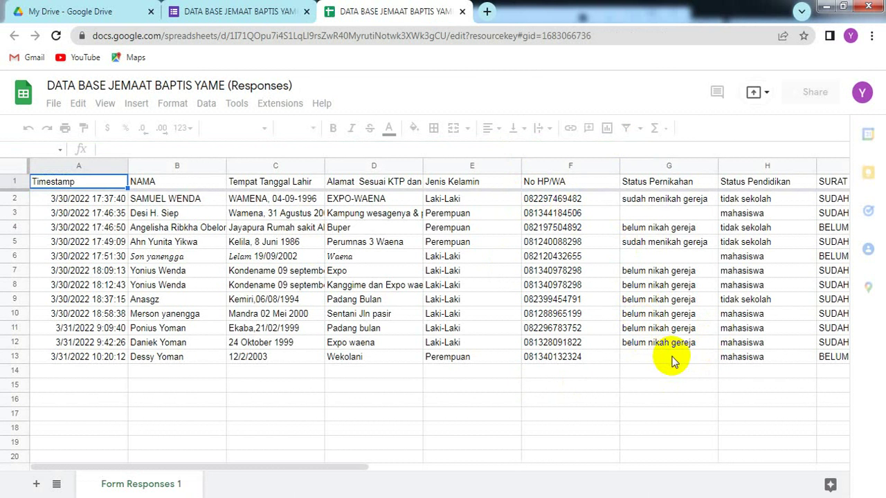
click(638, 373)
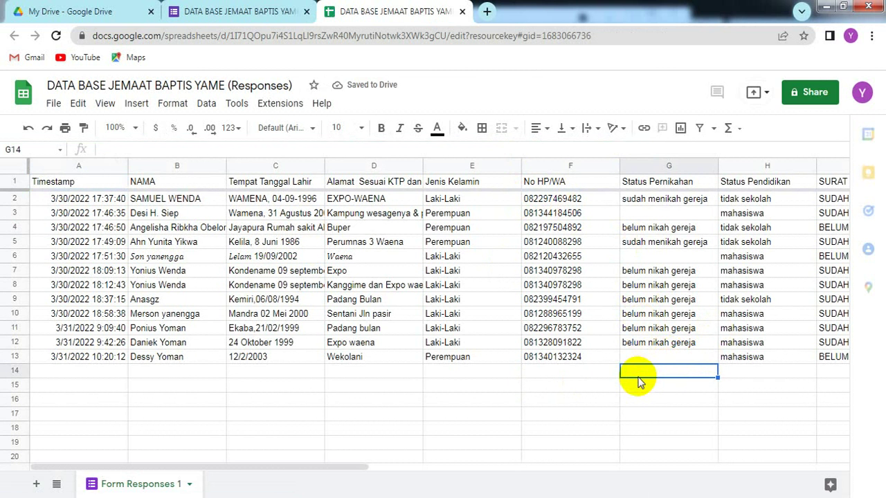
key(Right)
key(Right)
key(Right)
key(Right)
key(Right)
key(Right)
key(Right)
key(Right)
key(Right)
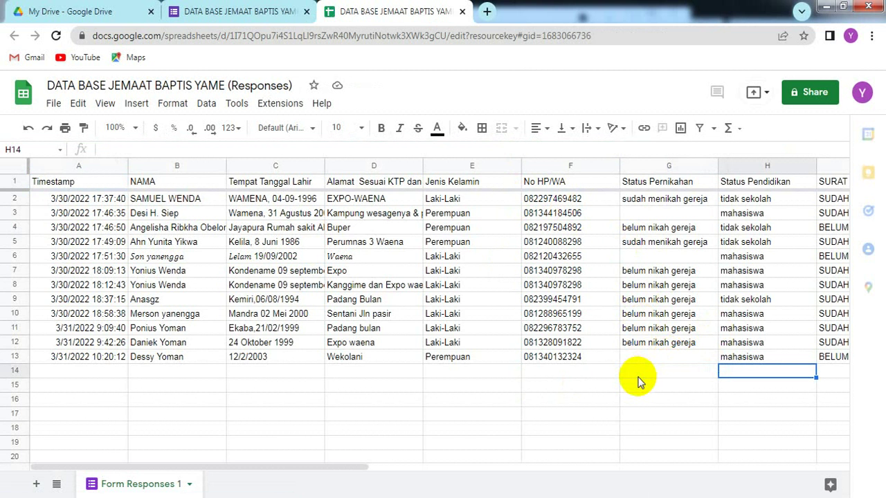
key(Right)
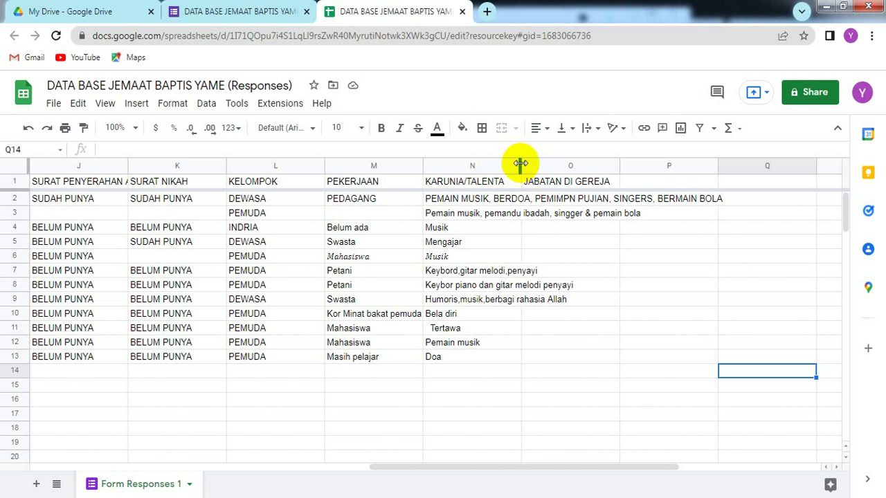
- Widen column N (KARUNIA/TALENTA) to fit its answers beside the JABATAN DI GEREJA column
drag(520, 165, 628, 149)
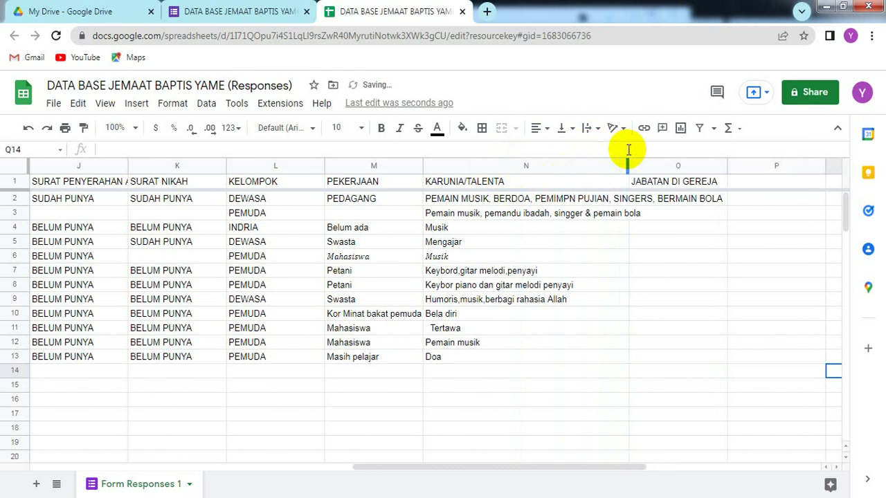
click(541, 377)
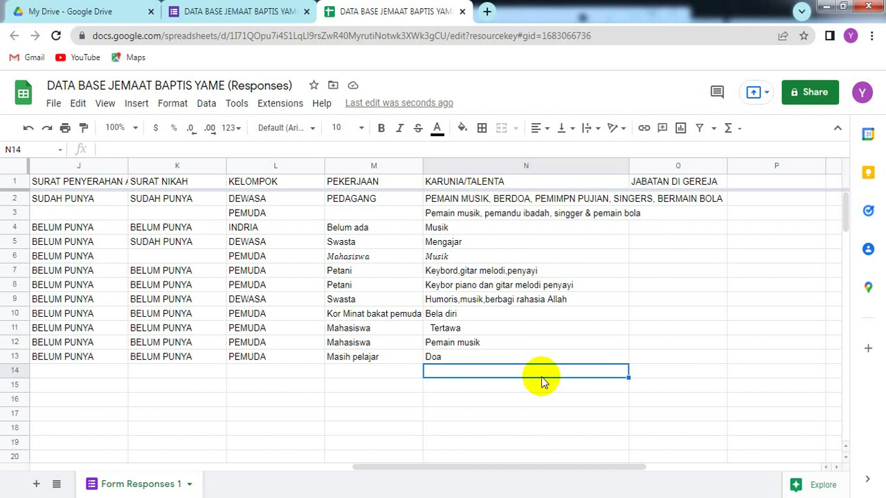
click(292, 382)
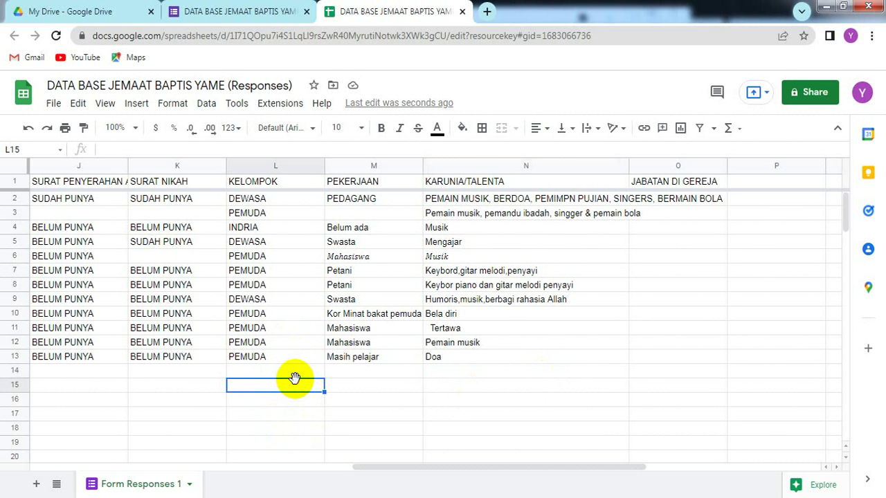
key(Left)
key(Left)
key(Left)
key(Left)
key(Left)
key(Left)
key(Left)
key(Left)
key(Left)
key(Left)
key(Left)
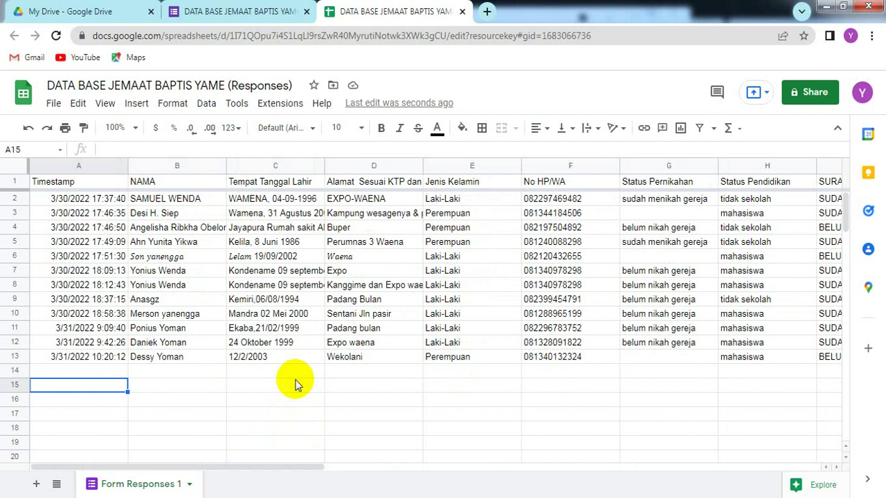
click(463, 391)
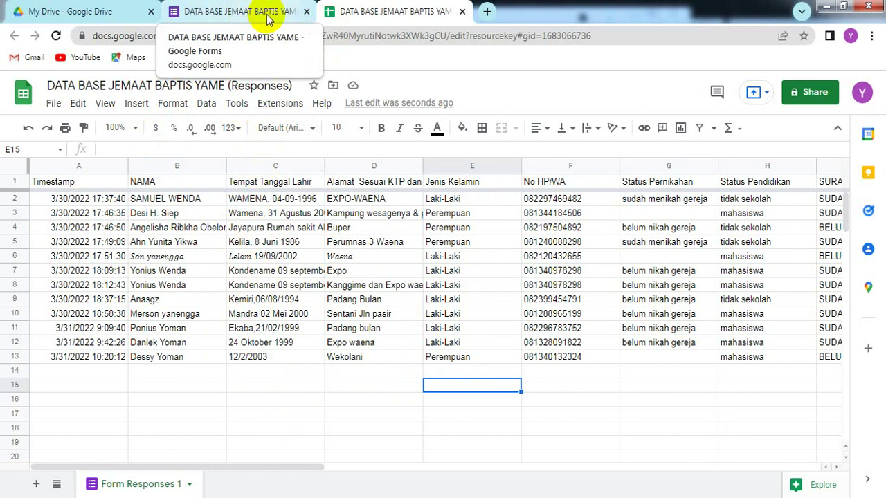
- Close the Sheets tab and review the 12-response summary charts, including JABATAN DI GEREJA at 0, ending at the top
click(462, 12)
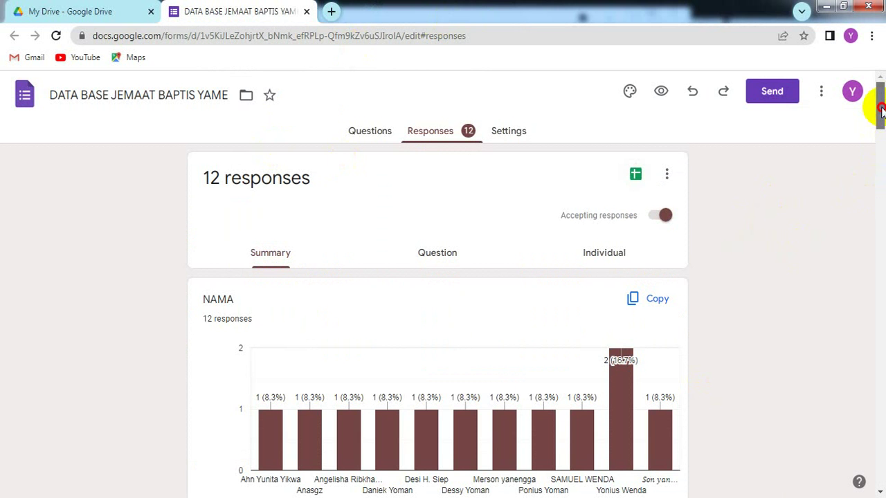
drag(881, 111, 882, 218)
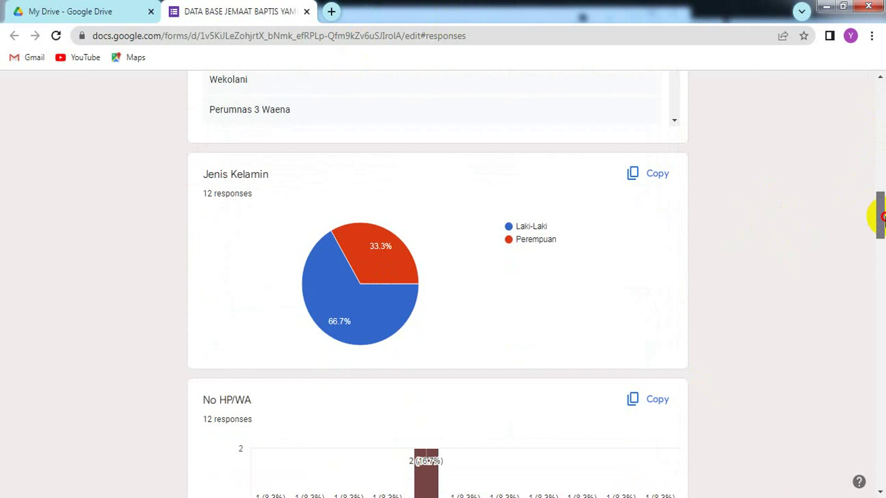
drag(882, 218, 883, 234)
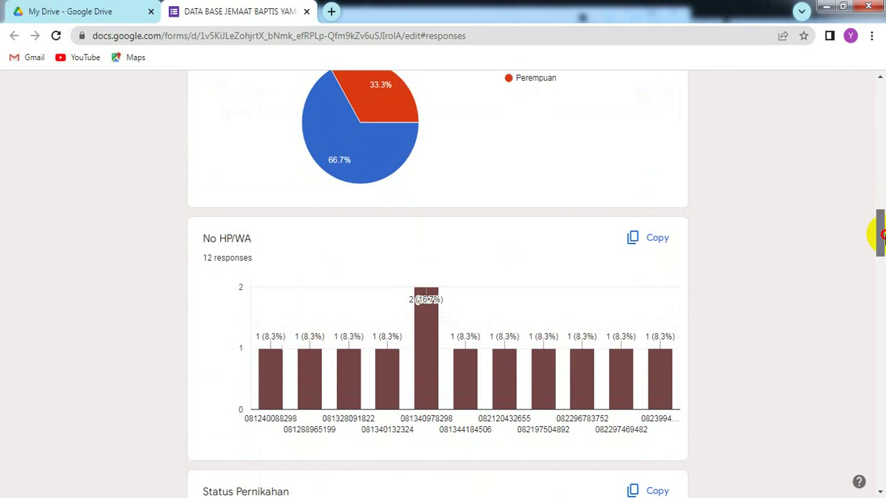
drag(883, 236, 883, 271)
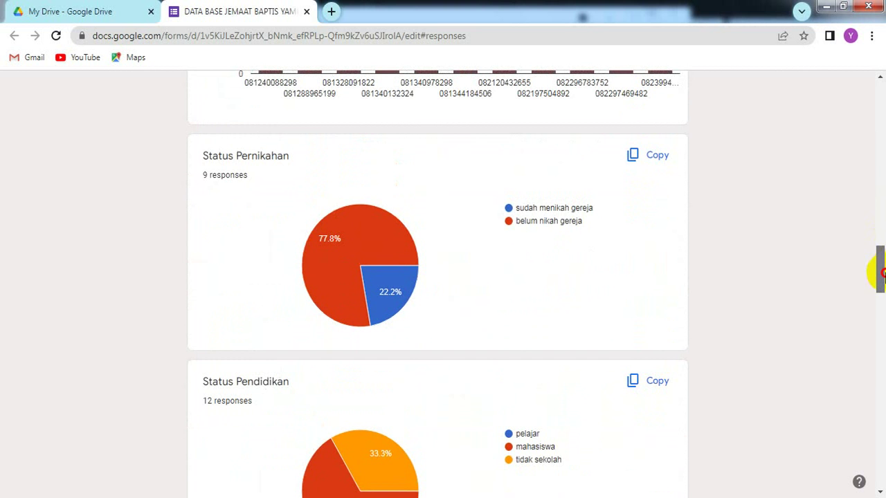
drag(883, 272, 877, 429)
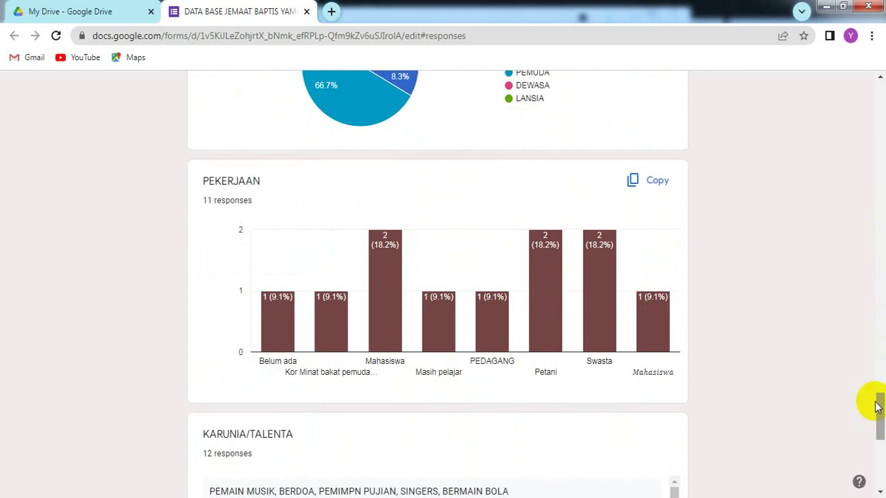
drag(877, 413, 855, 103)
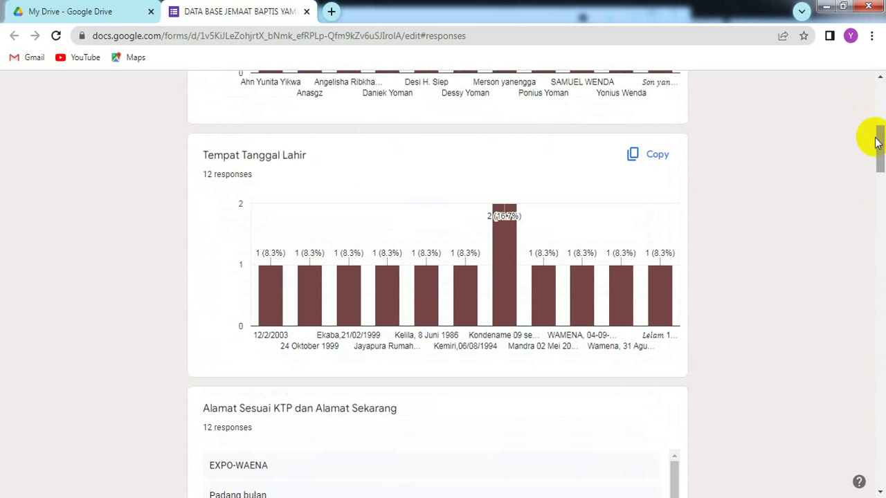
drag(876, 157, 871, 83)
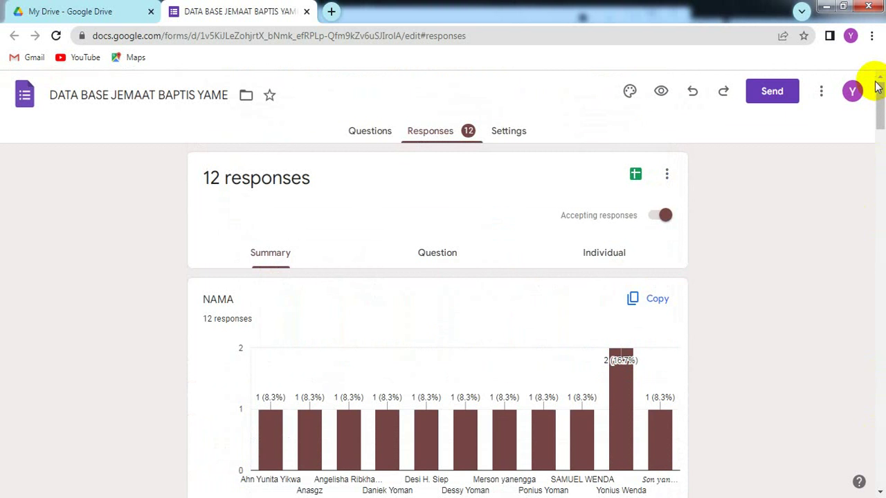